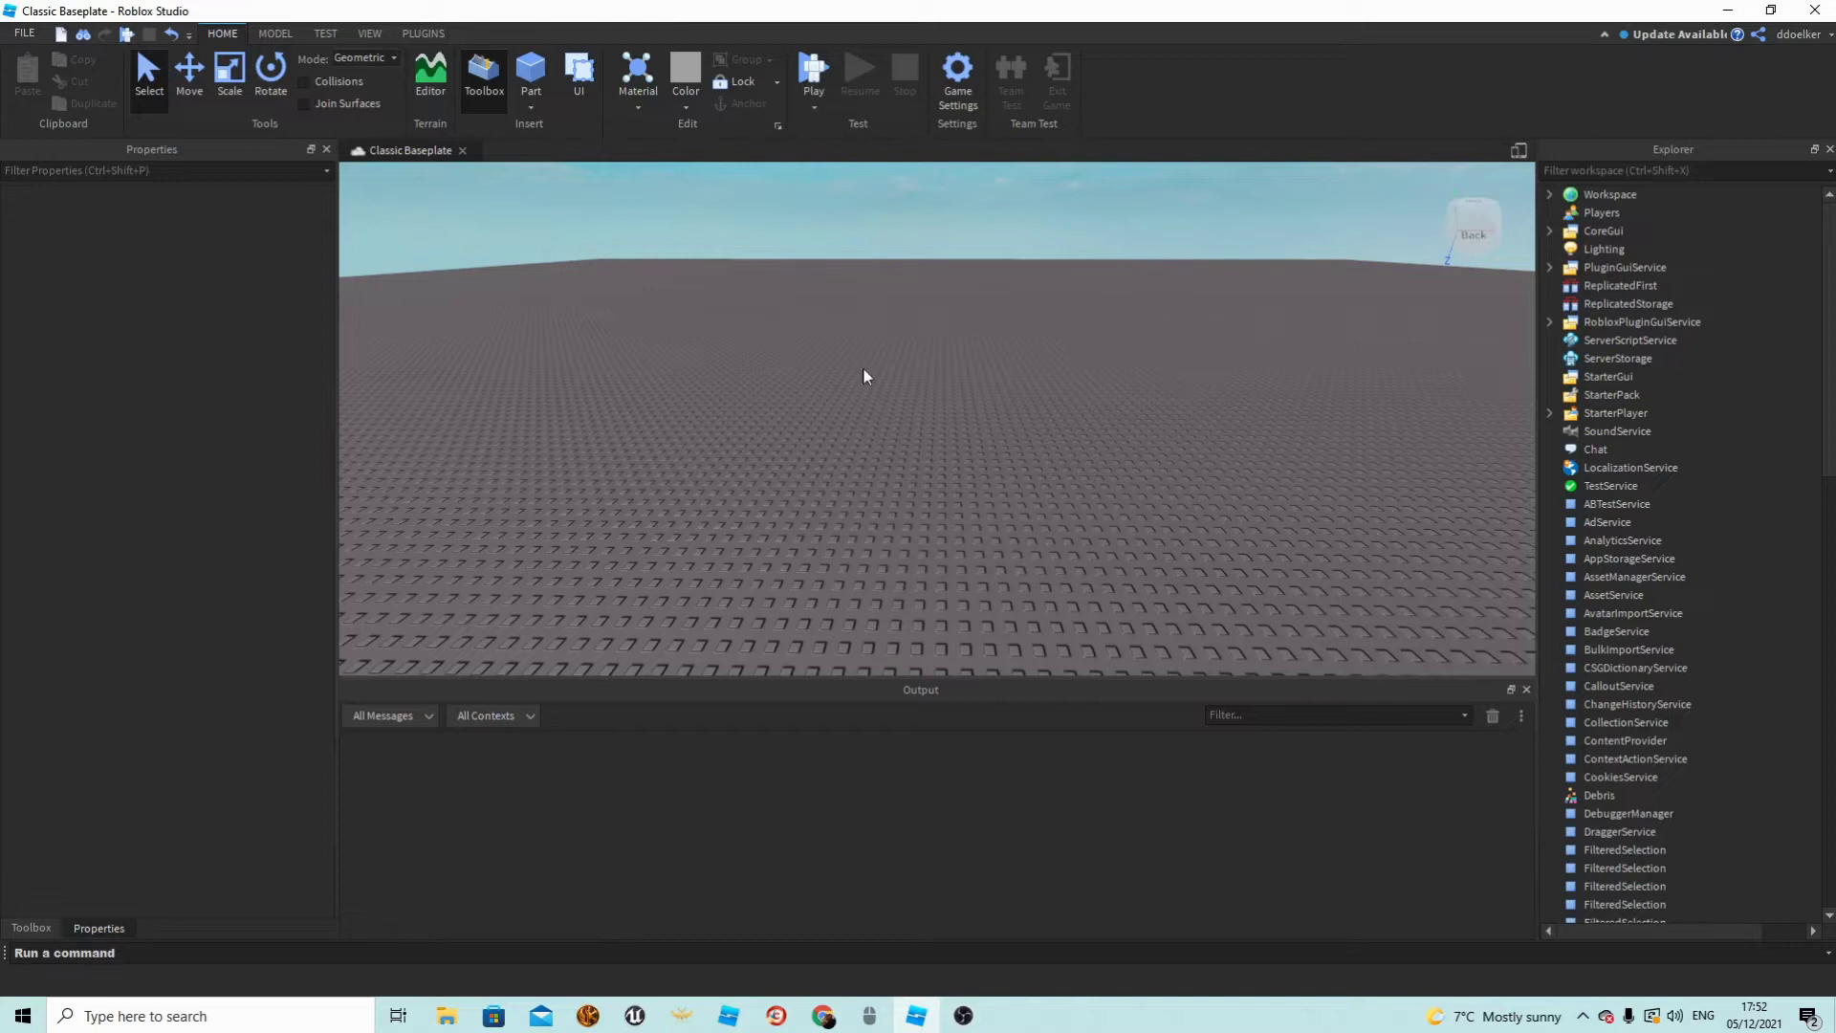
# Insert the Robot model from the Toolbox's My Models onto the baseplate, closing the Toolbox once it is placed.
pyautogui.click(487, 93)
pyautogui.click(493, 91)
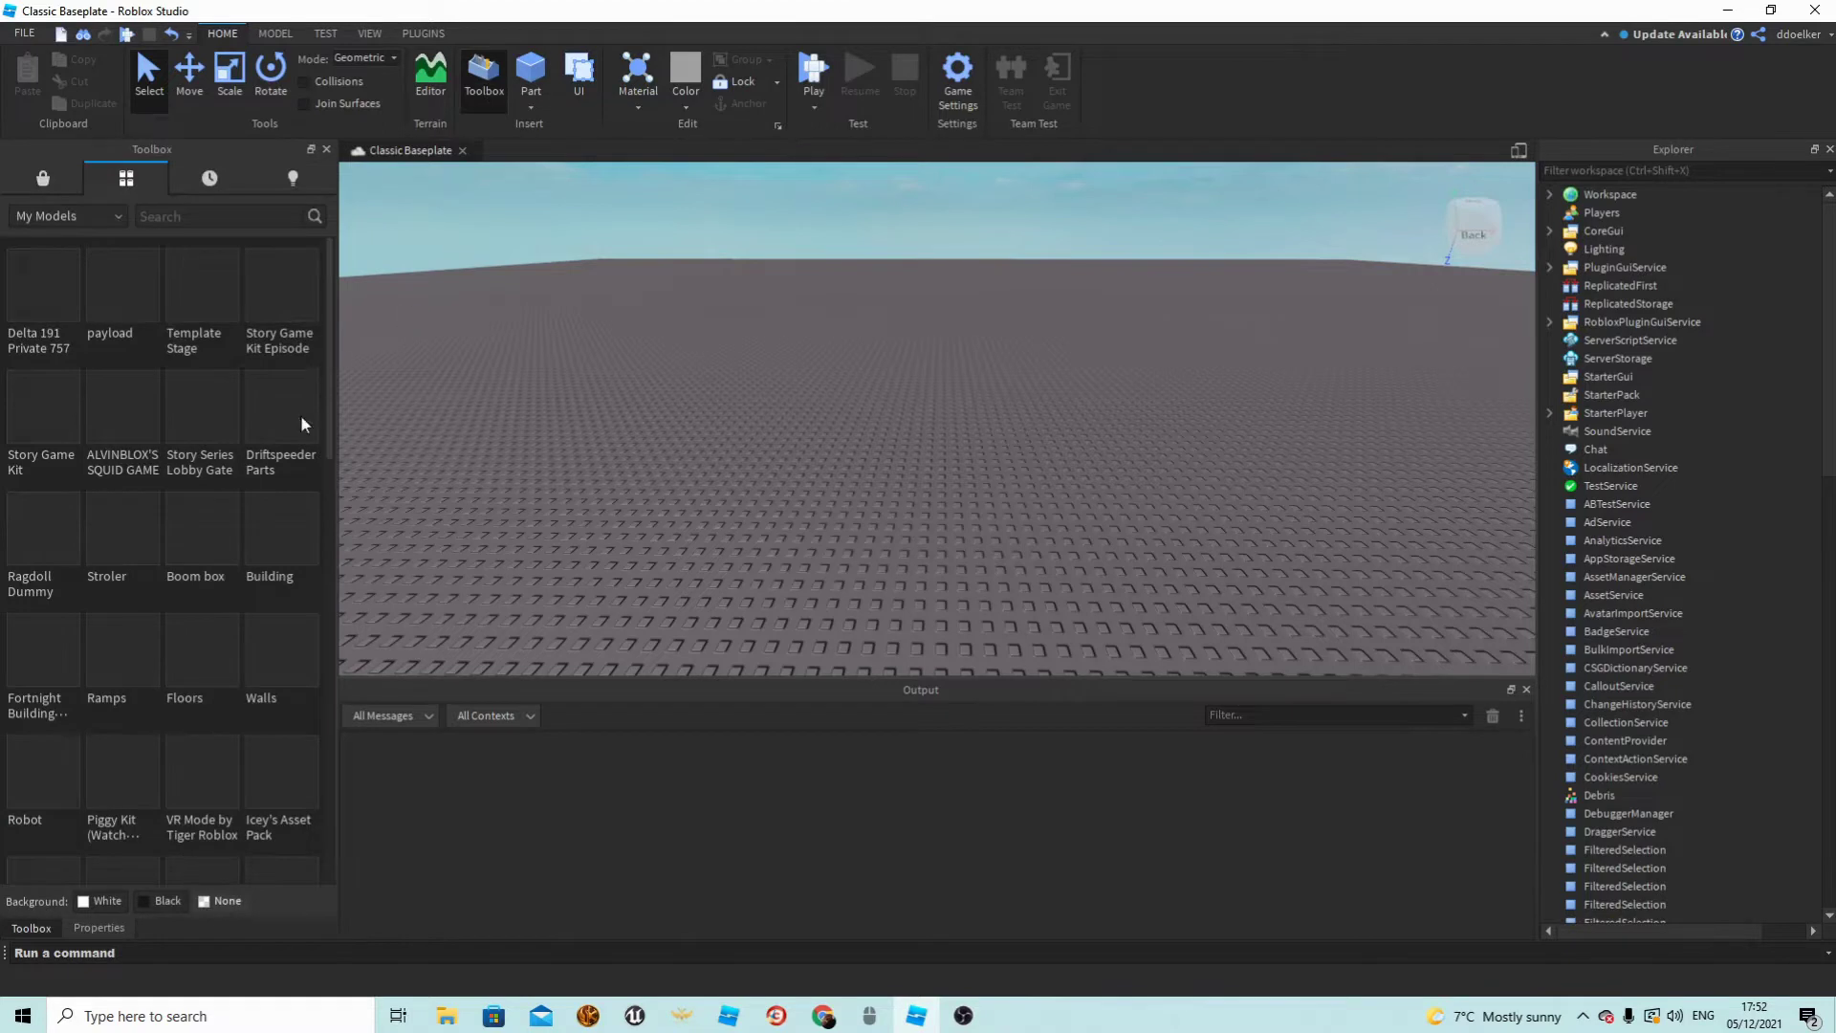
pyautogui.moveTo(212, 446)
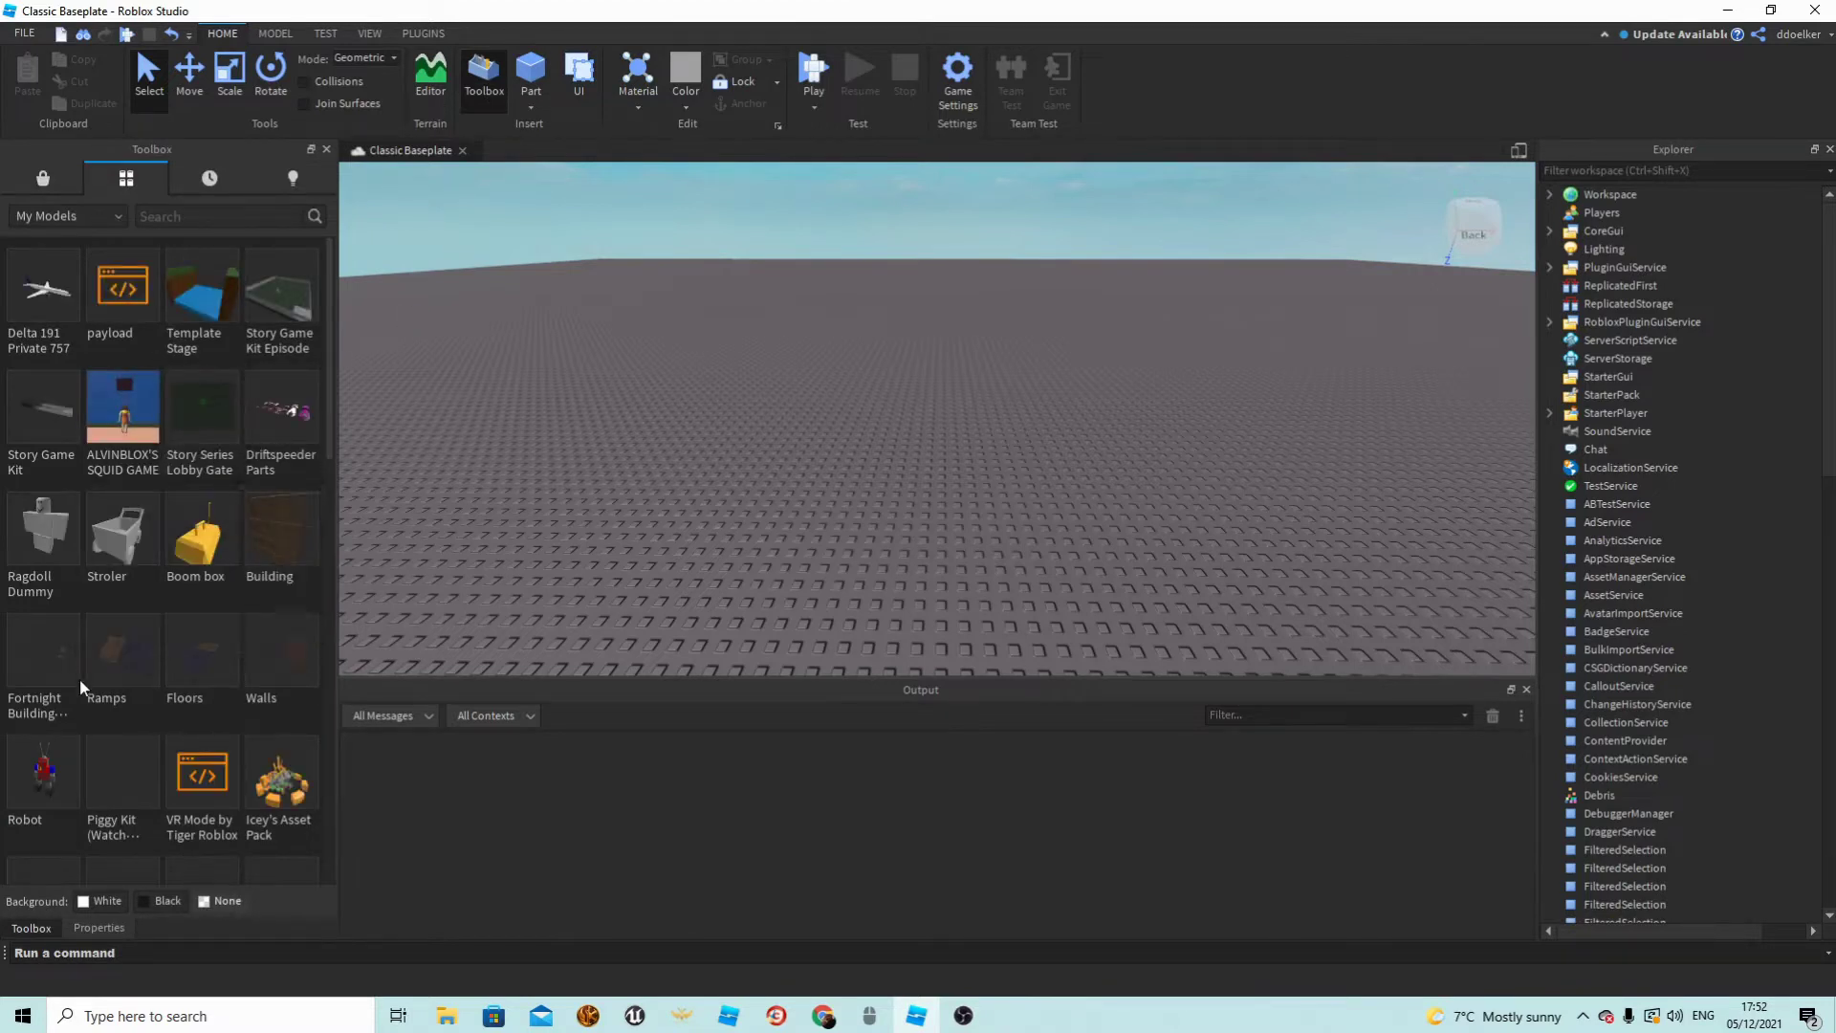
pyautogui.click(55, 788)
pyautogui.moveTo(981, 489); pyautogui.dragTo(983, 487, button='right')
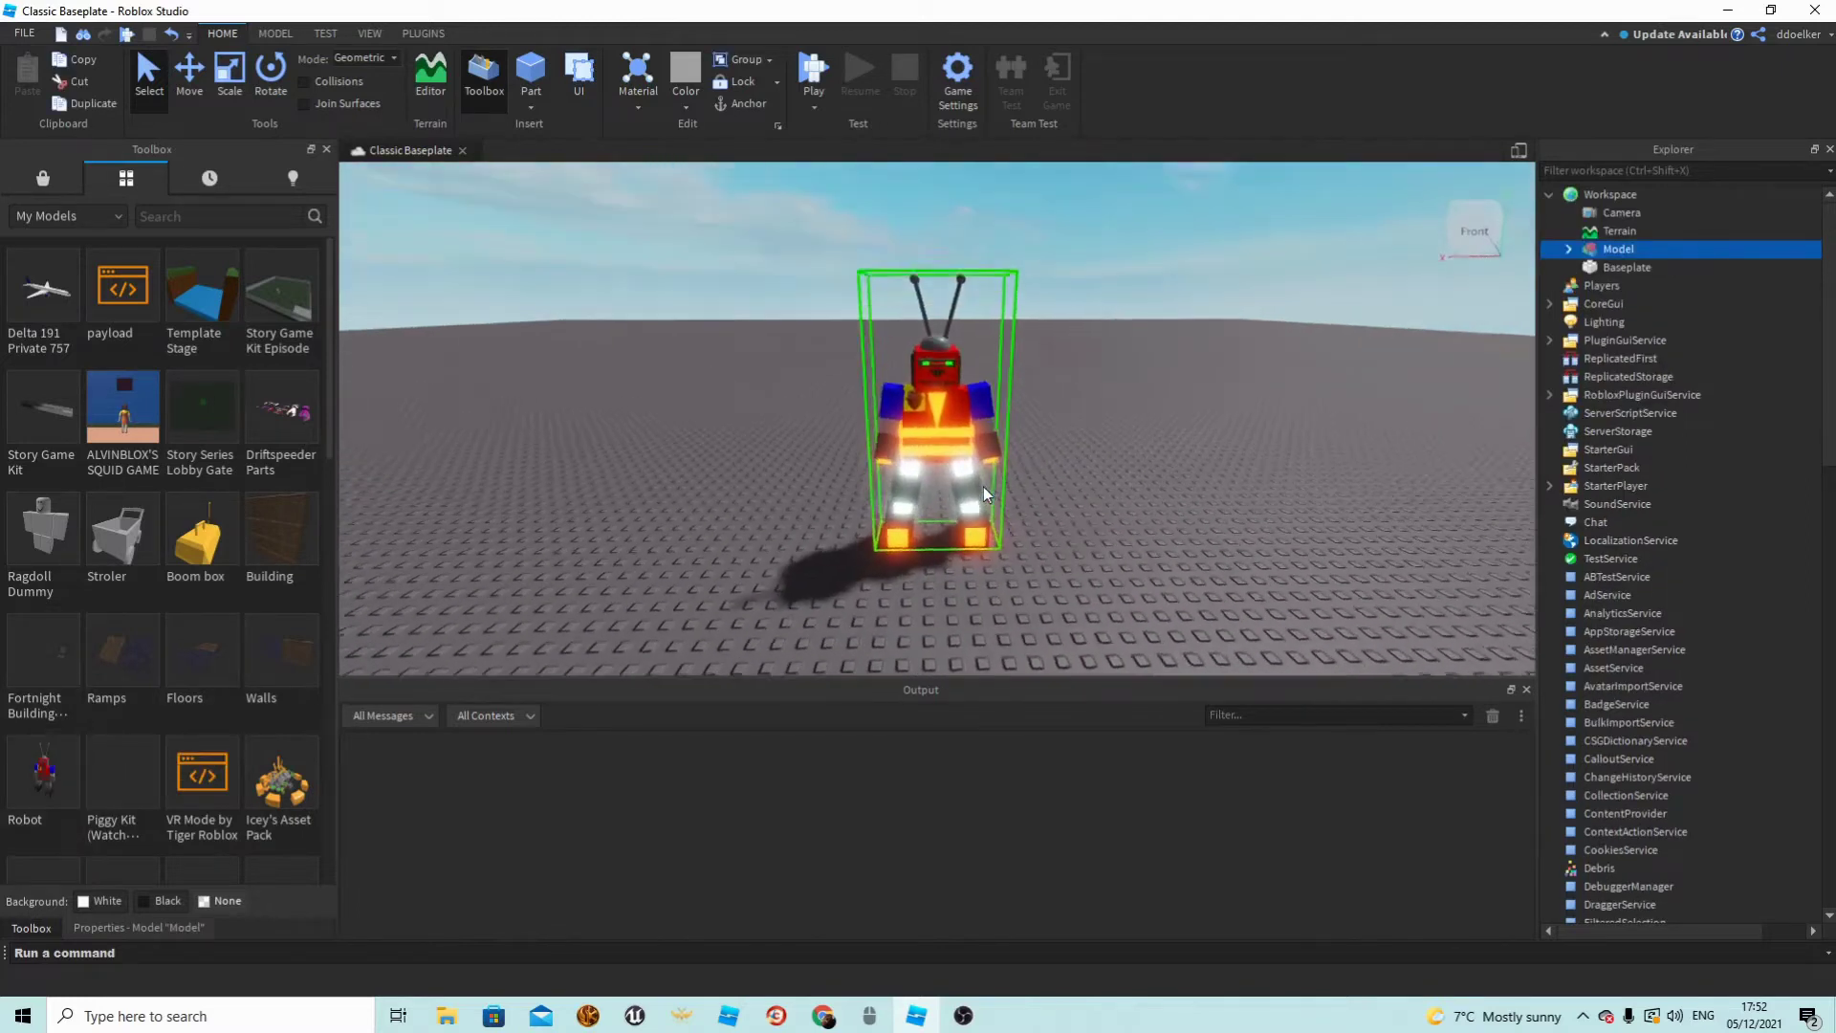
pyautogui.scroll(5, 984, 488)
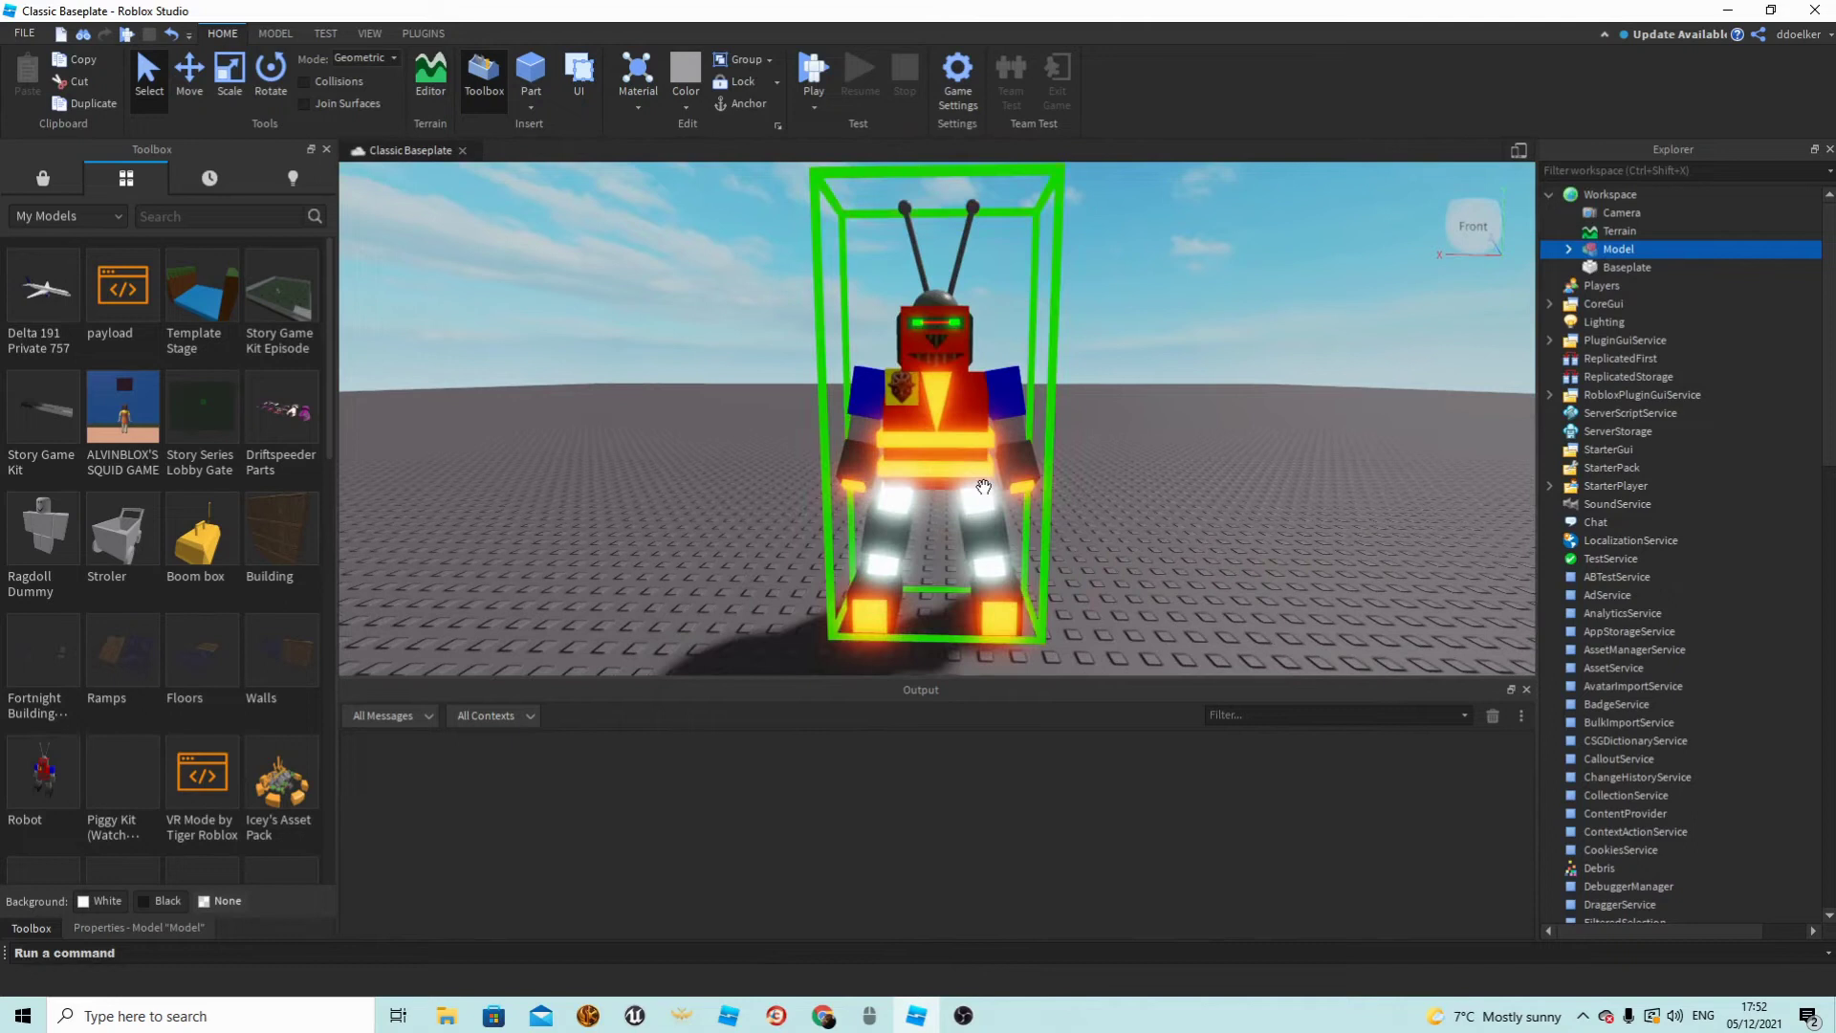
pyautogui.click(326, 151)
pyautogui.scroll(-3, 1113, 446)
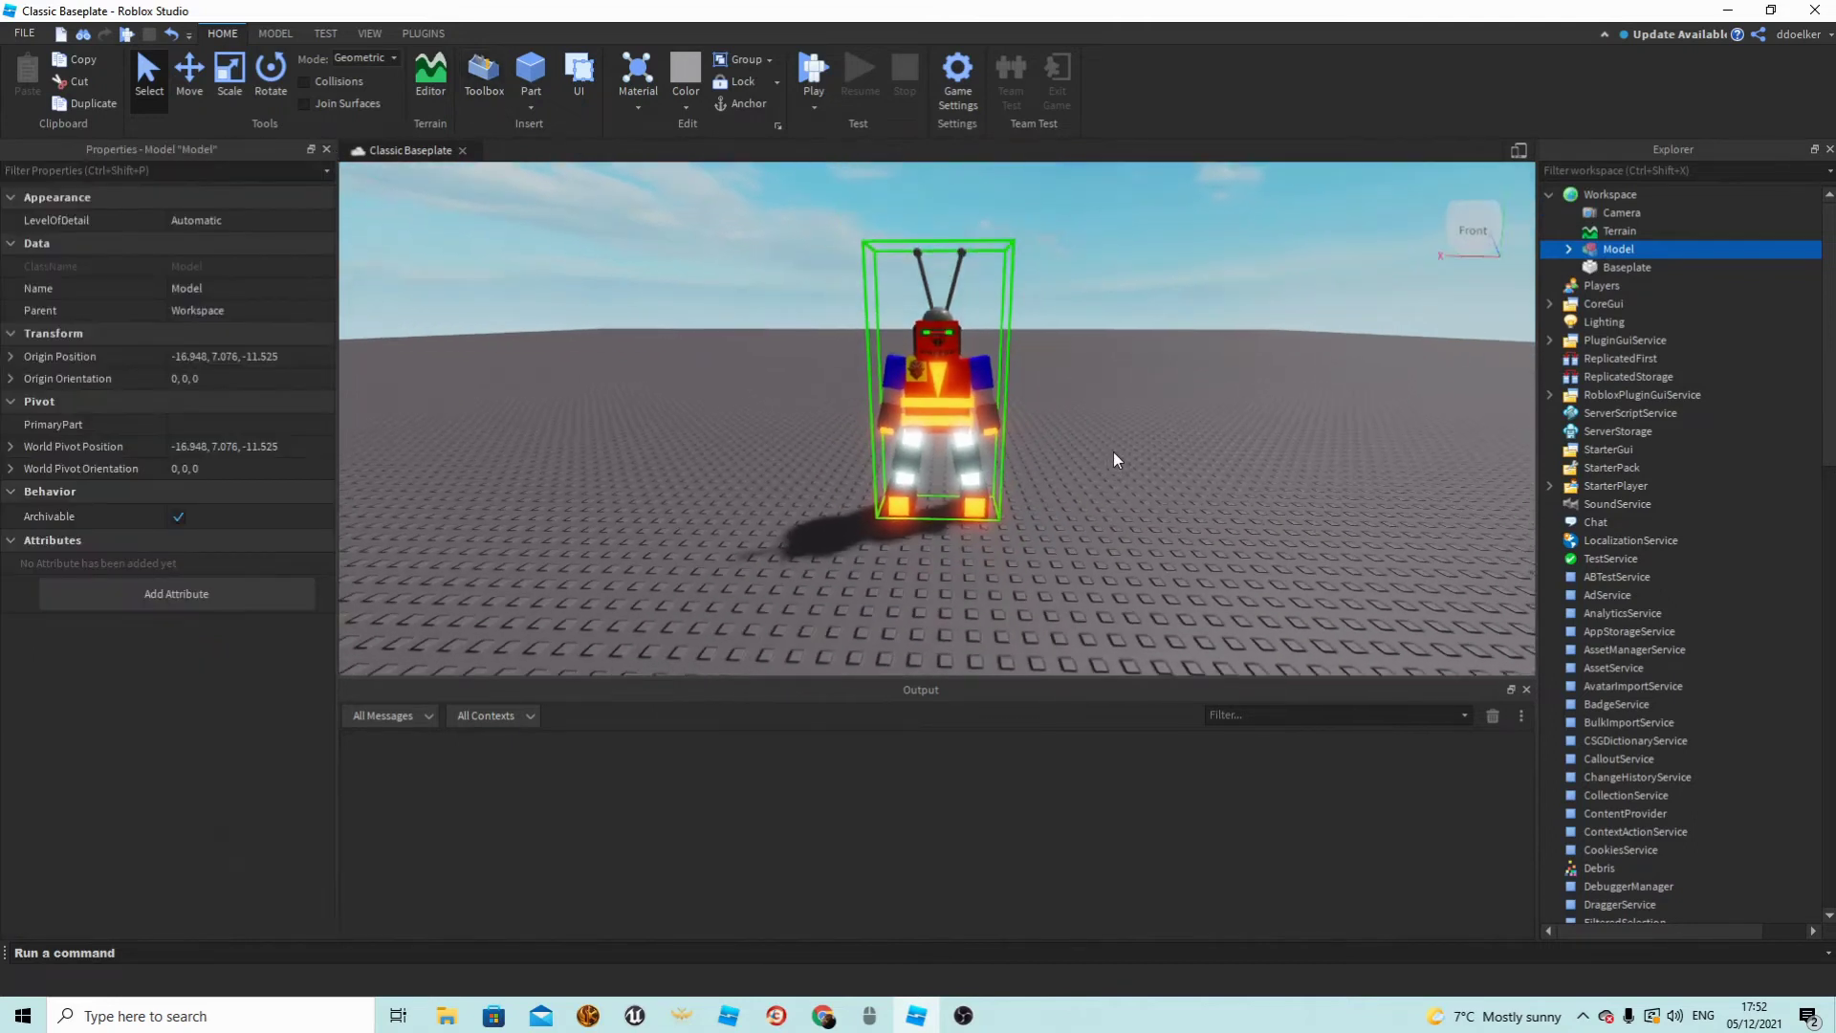
pyautogui.scroll(4, 1113, 452)
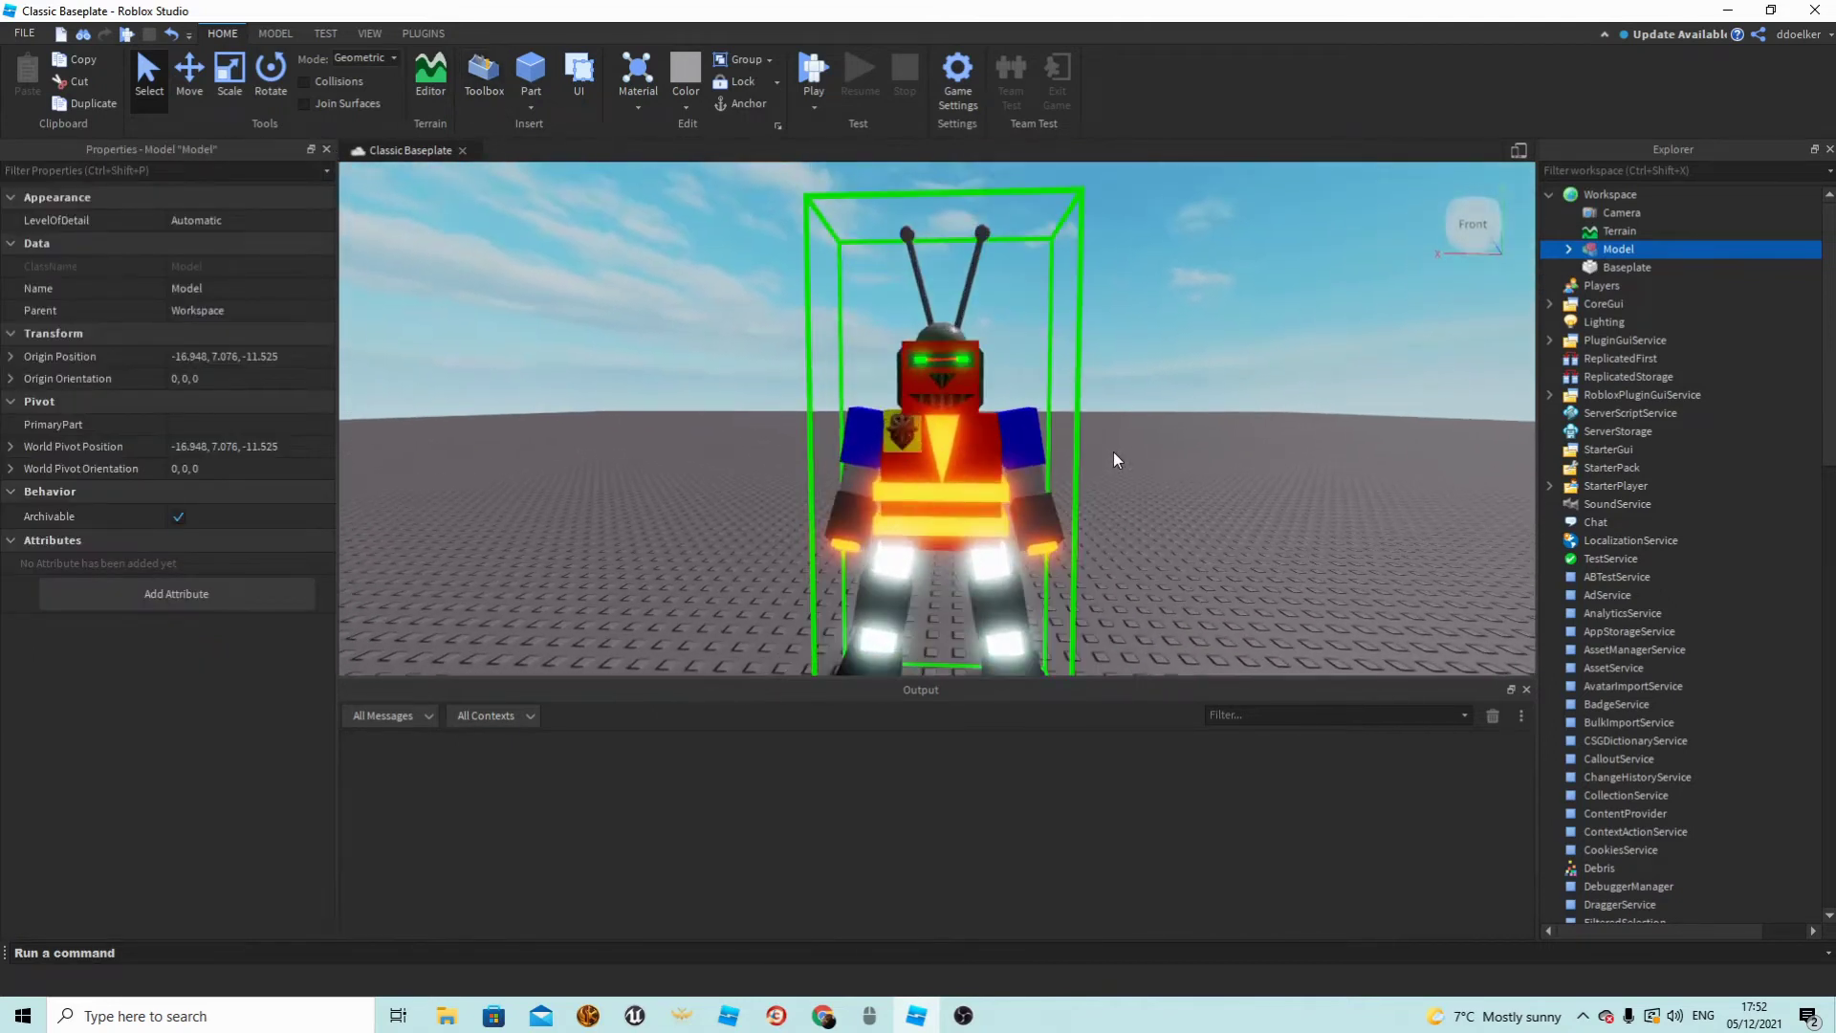
pyautogui.scroll(-3, 1113, 451)
pyautogui.scroll(3, 1113, 451)
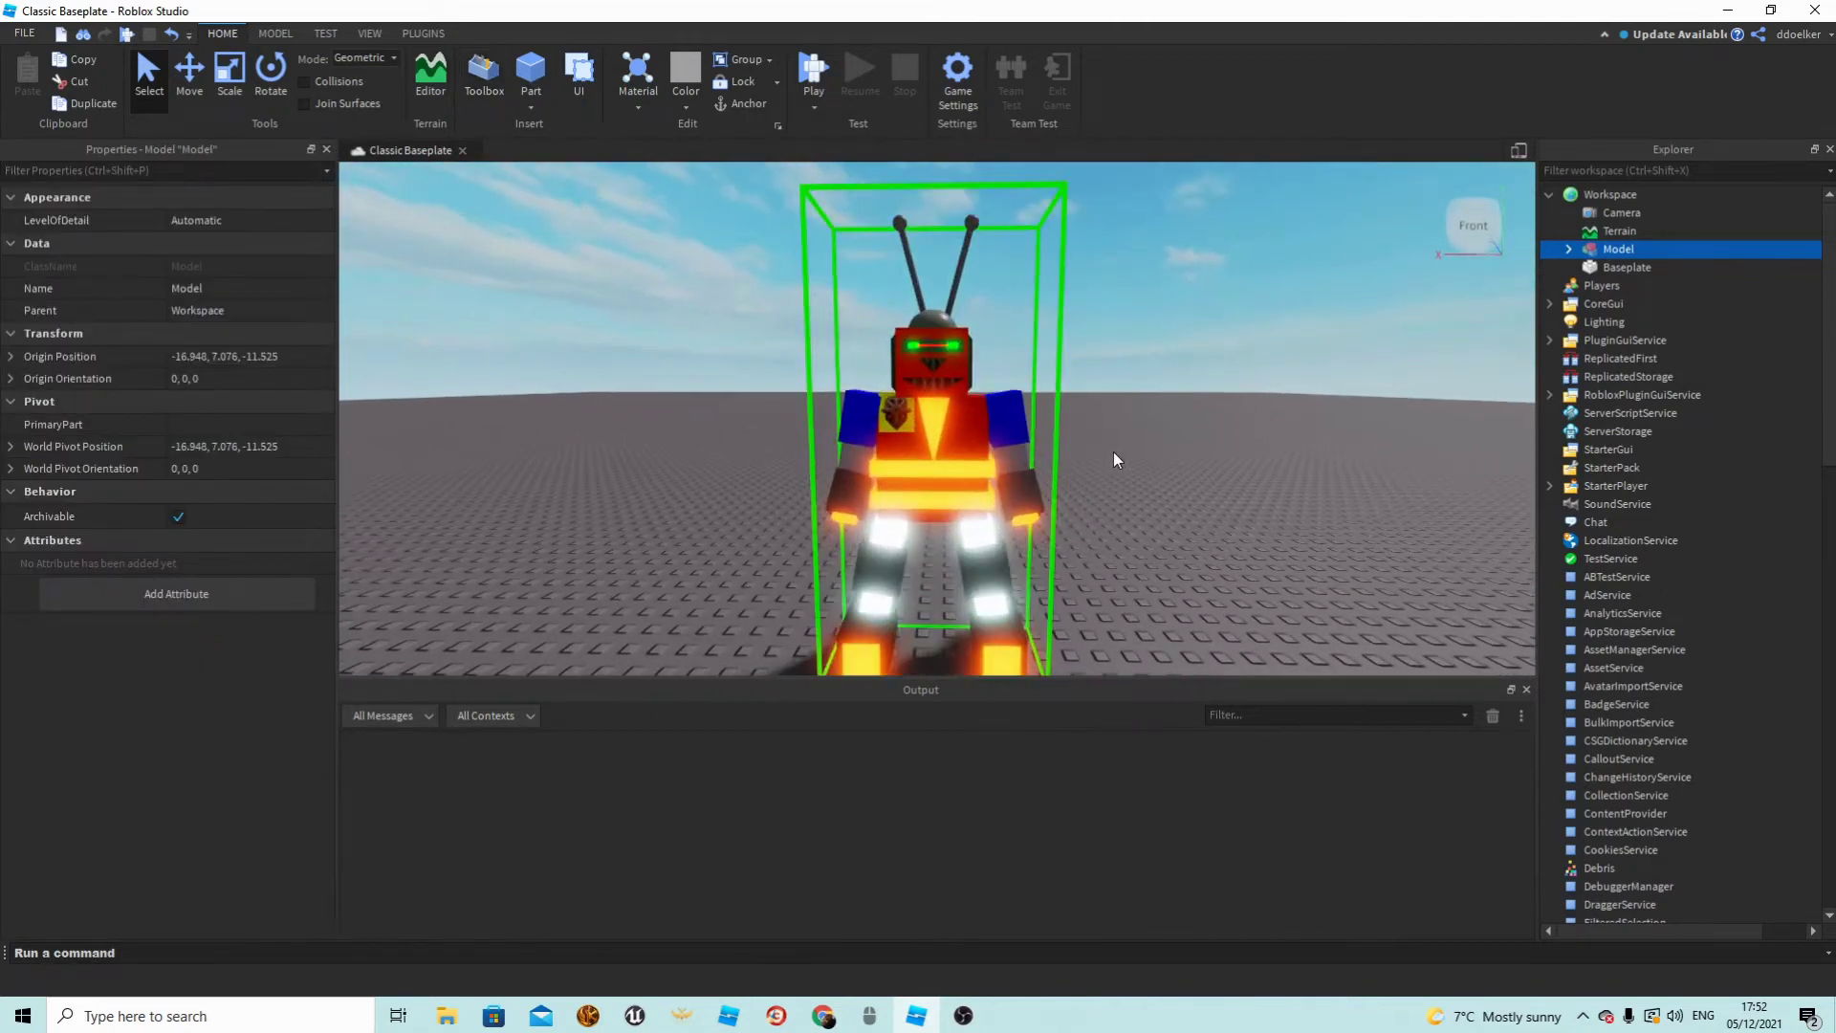
pyautogui.scroll(-2, 1113, 451)
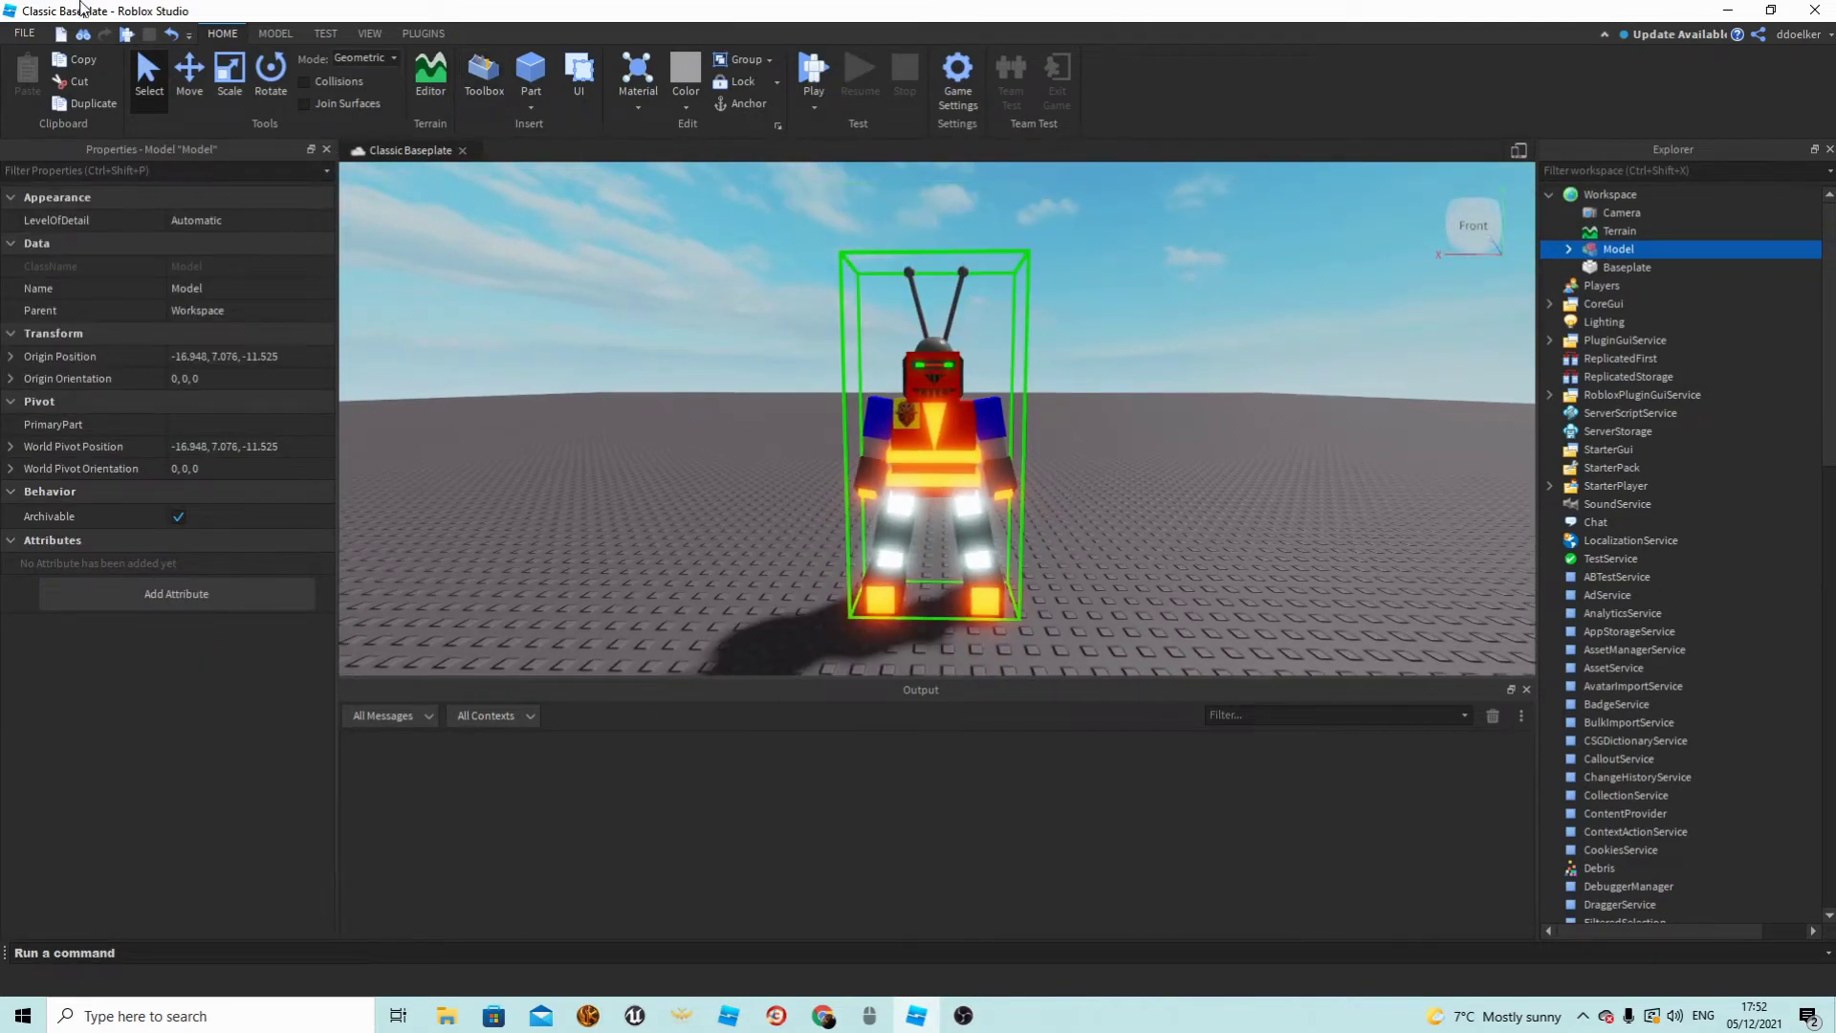
pyautogui.click(424, 35)
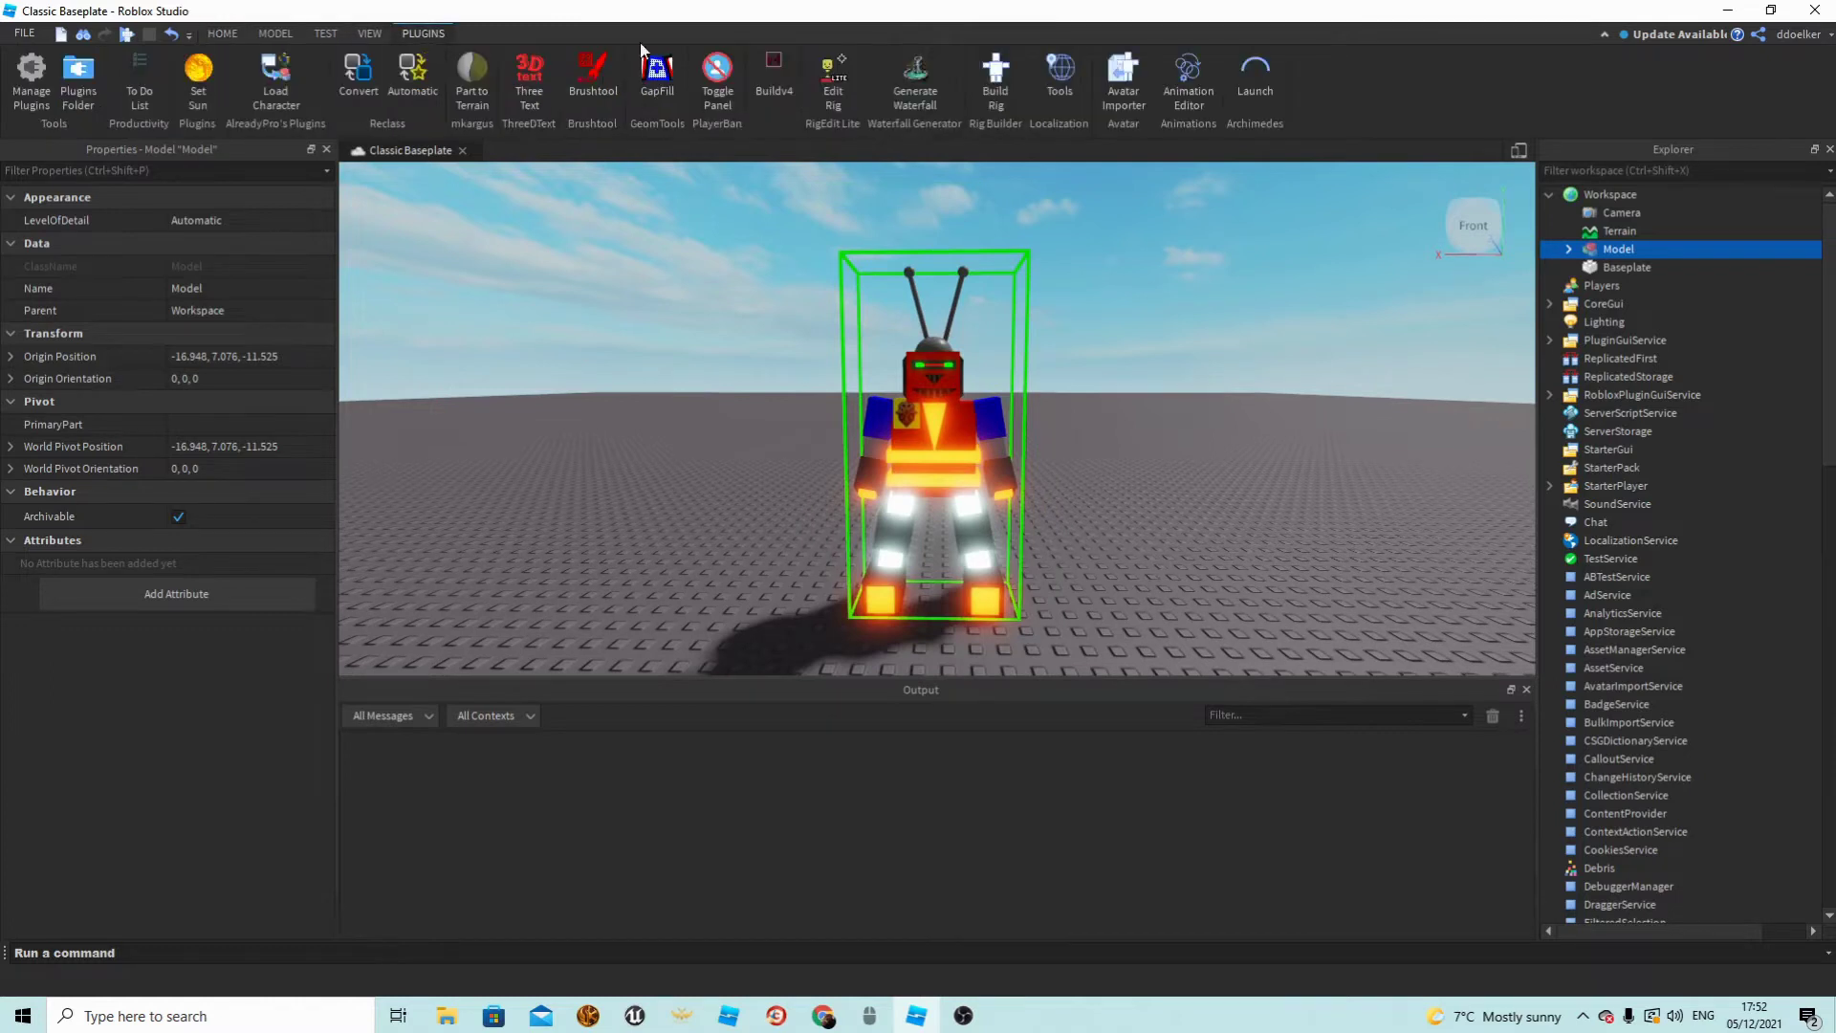
pyautogui.click(842, 84)
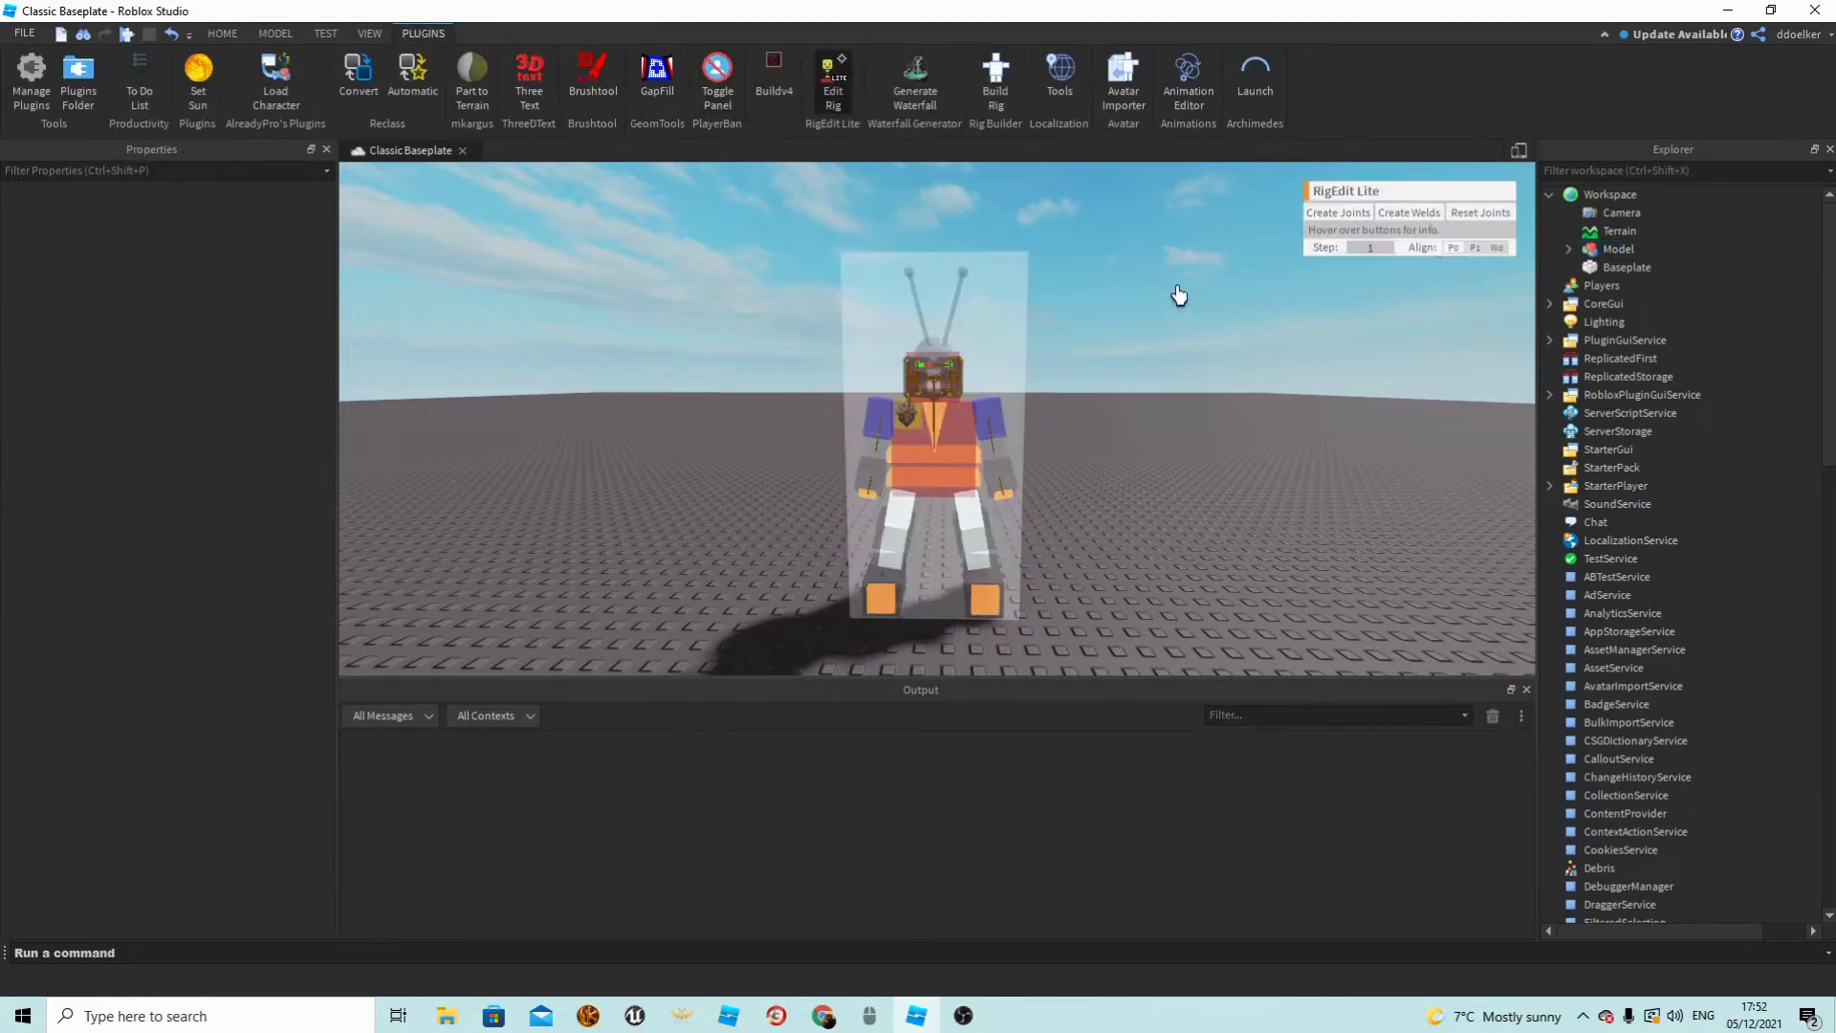
pyautogui.click(834, 77)
pyautogui.click(965, 469)
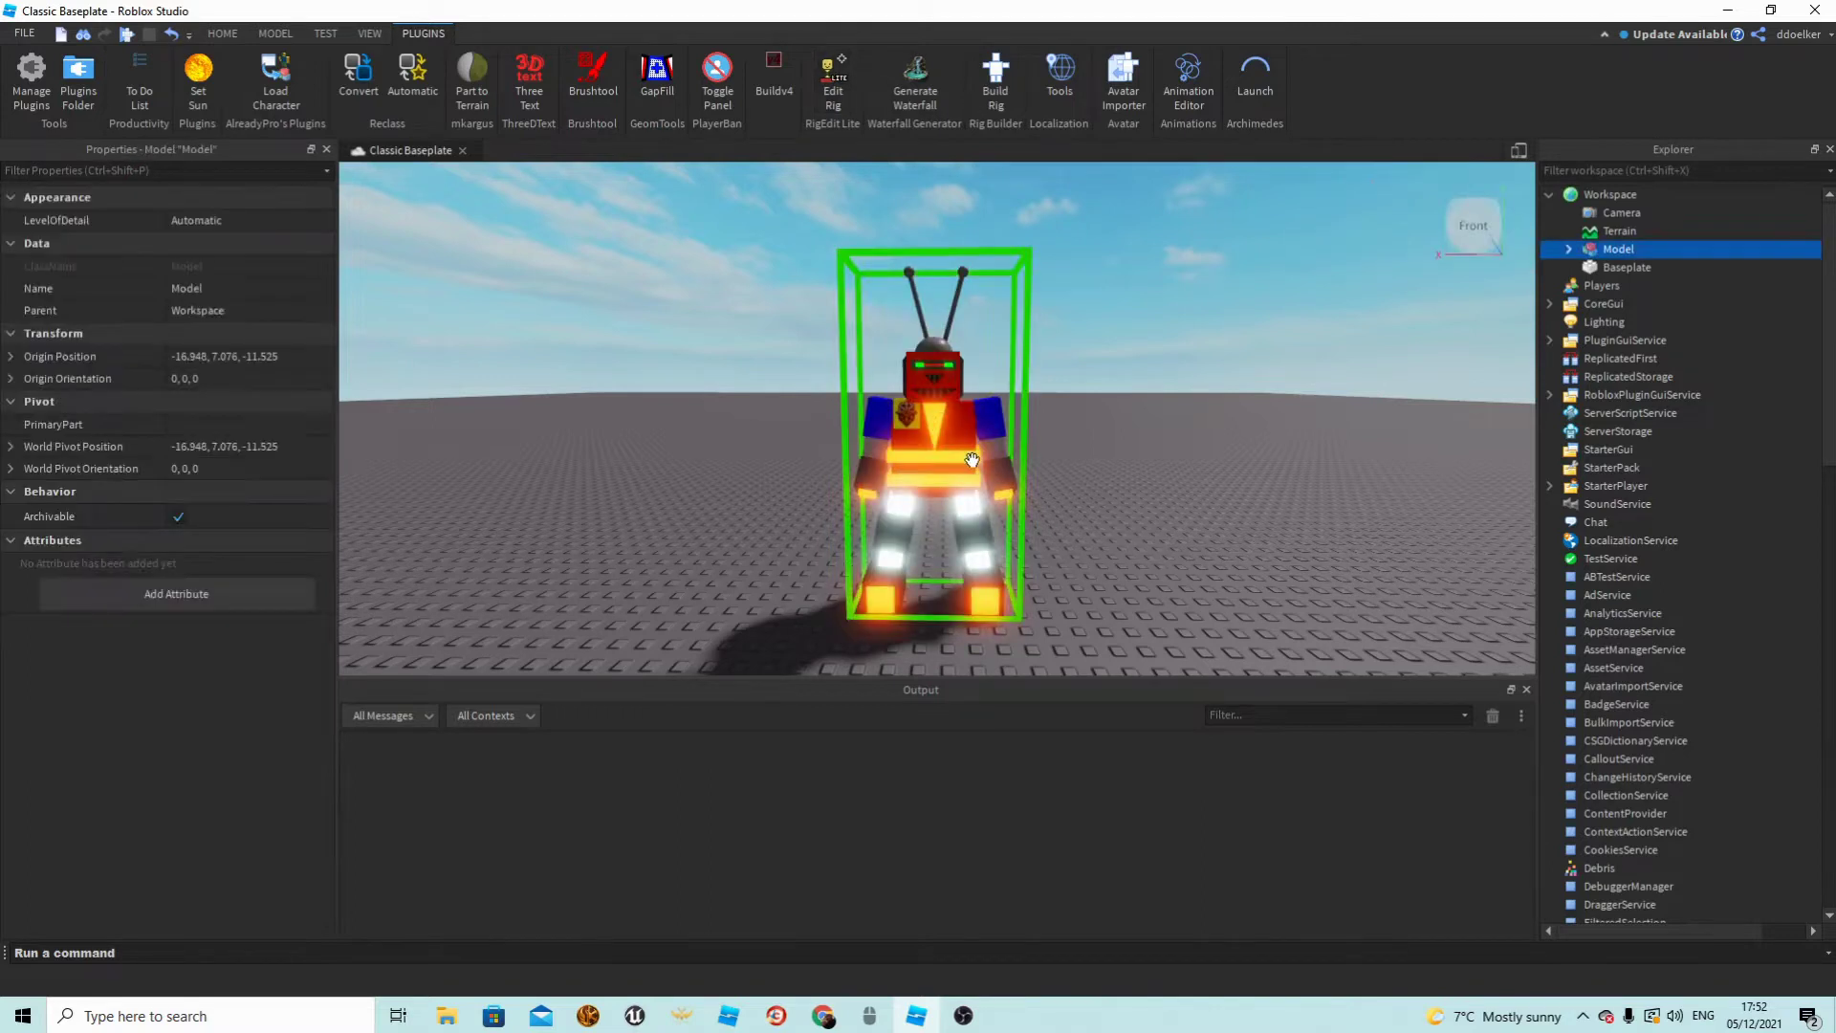
pyautogui.scroll(2, 969, 466)
pyautogui.moveTo(969, 466); pyautogui.dragTo(970, 474, button='right')
pyautogui.press('w')
pyautogui.press('s')
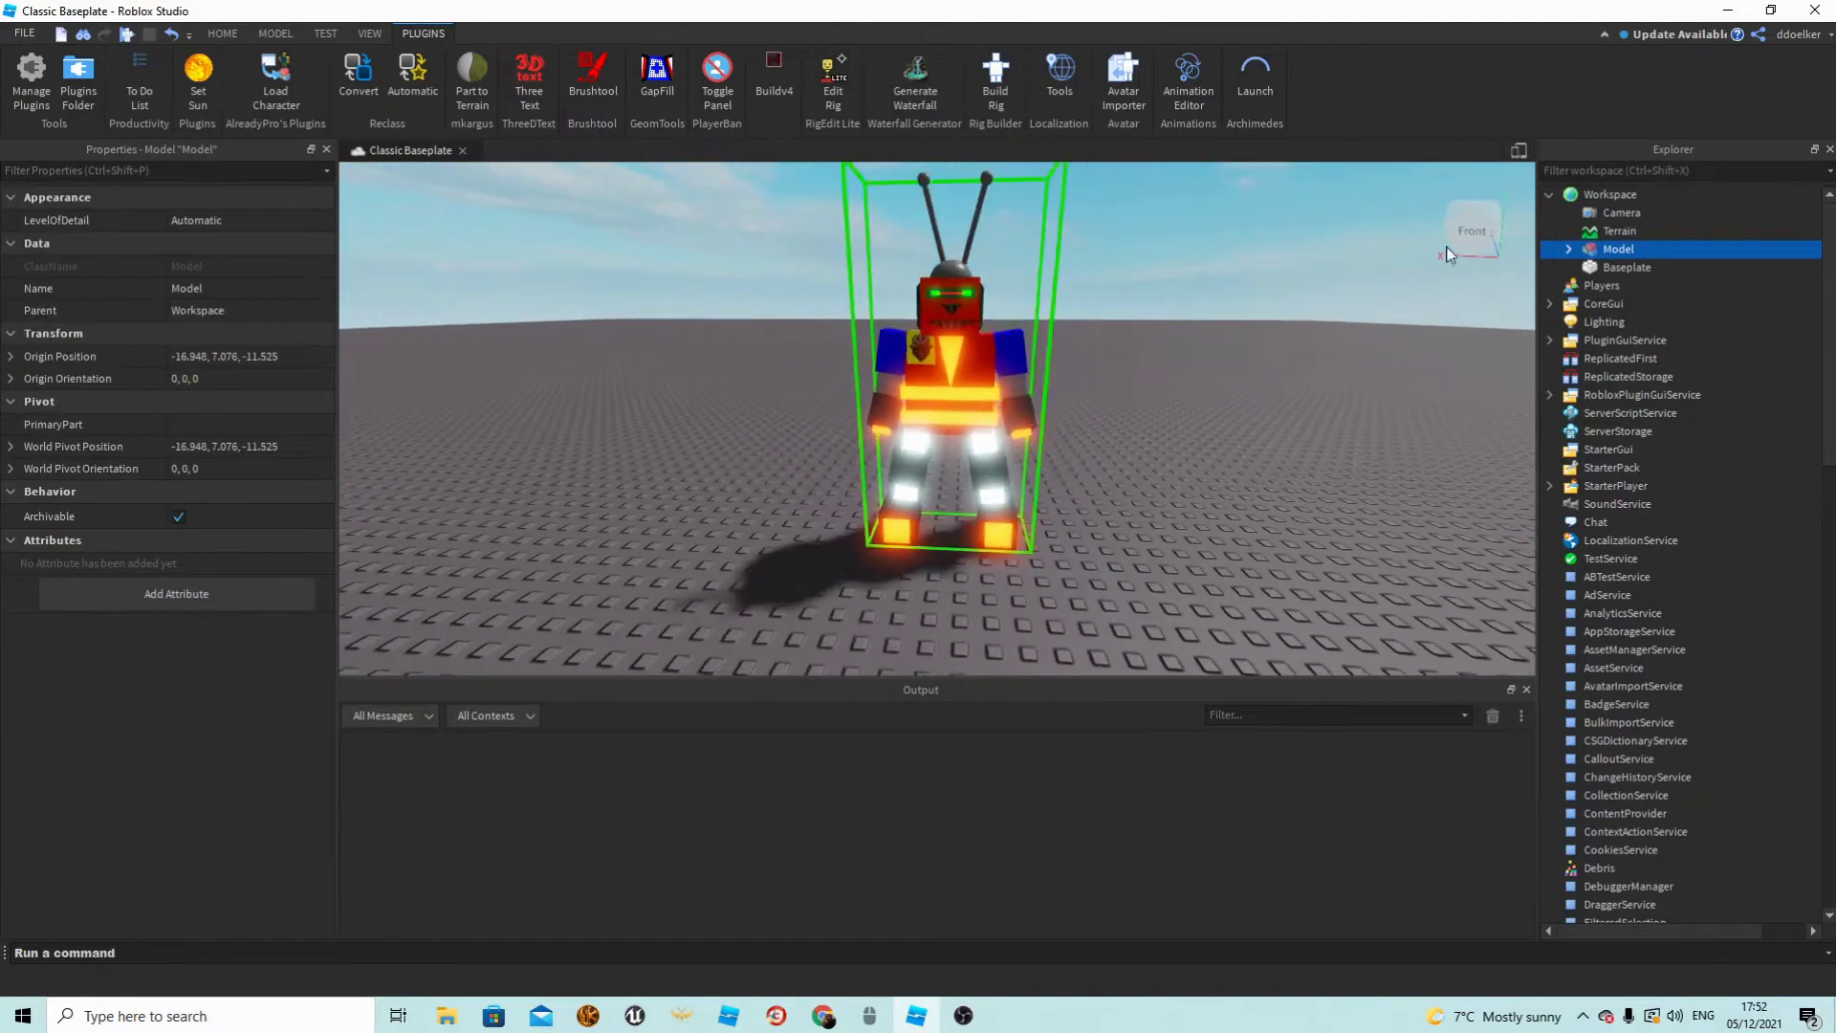
pyautogui.press('d')
pyautogui.click(1570, 248)
pyautogui.click(1570, 250)
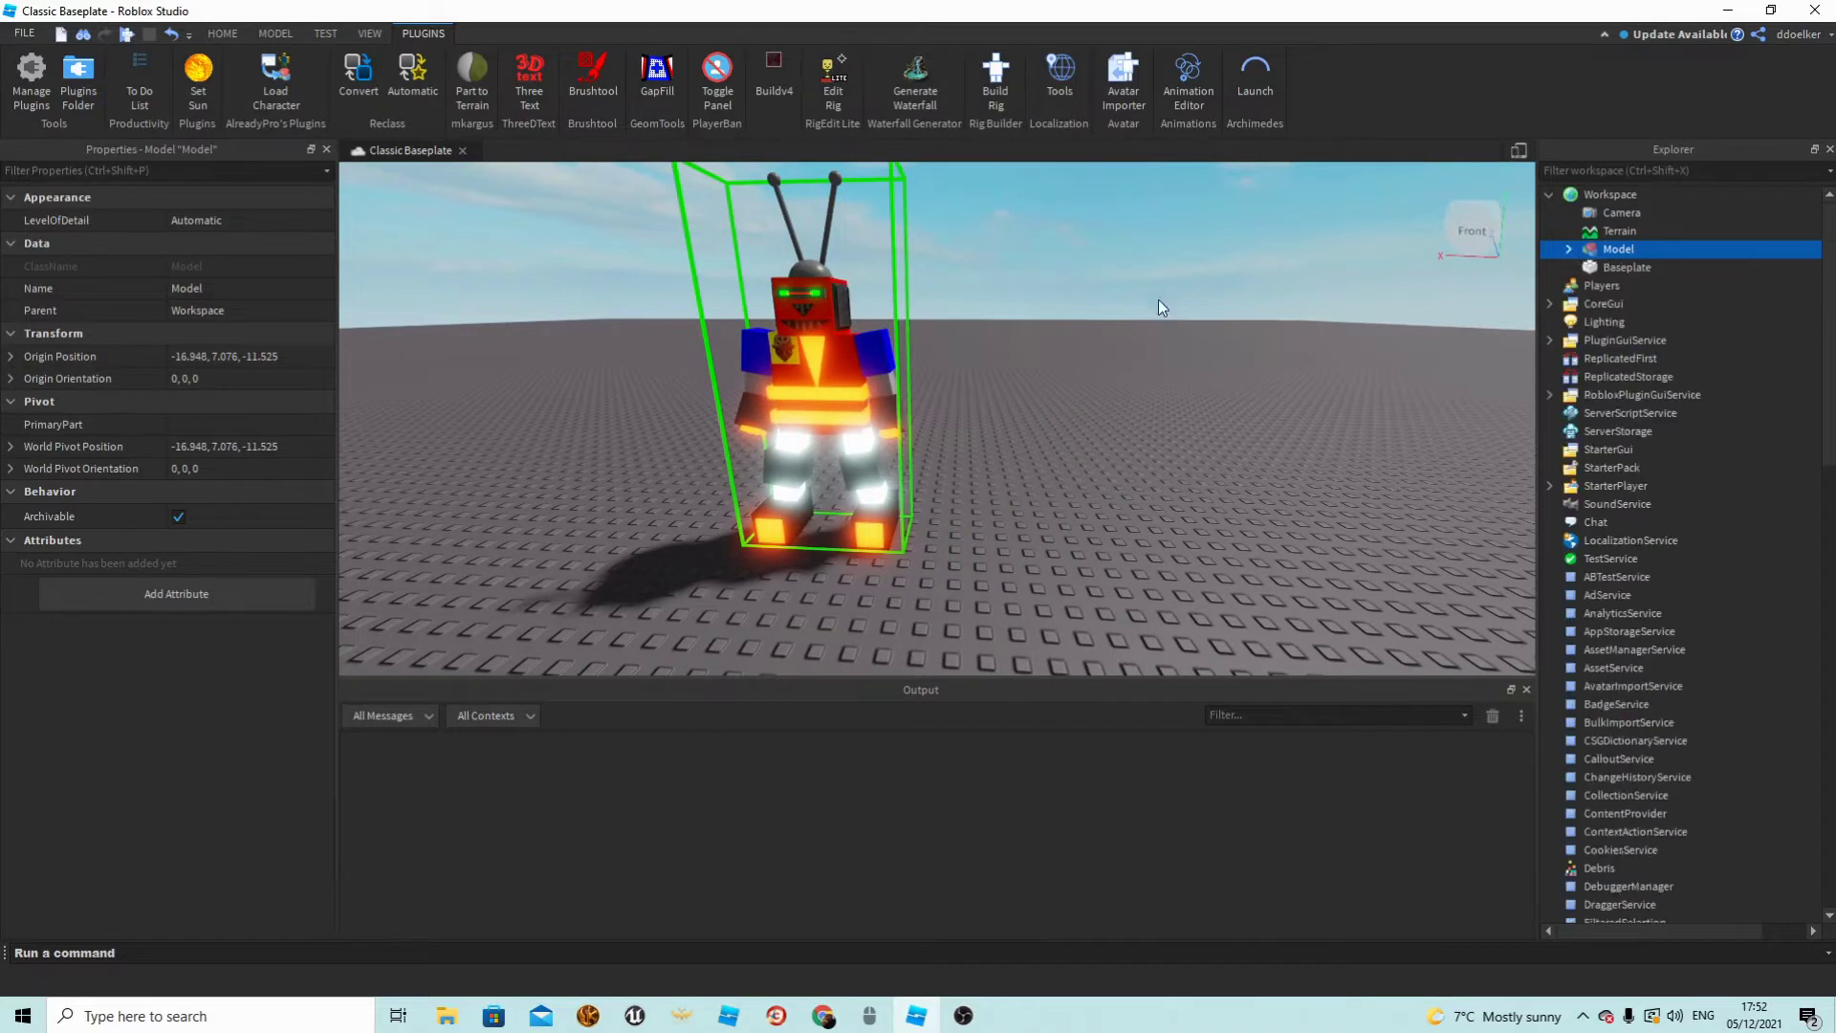
pyautogui.press('f')
pyautogui.click(1158, 307)
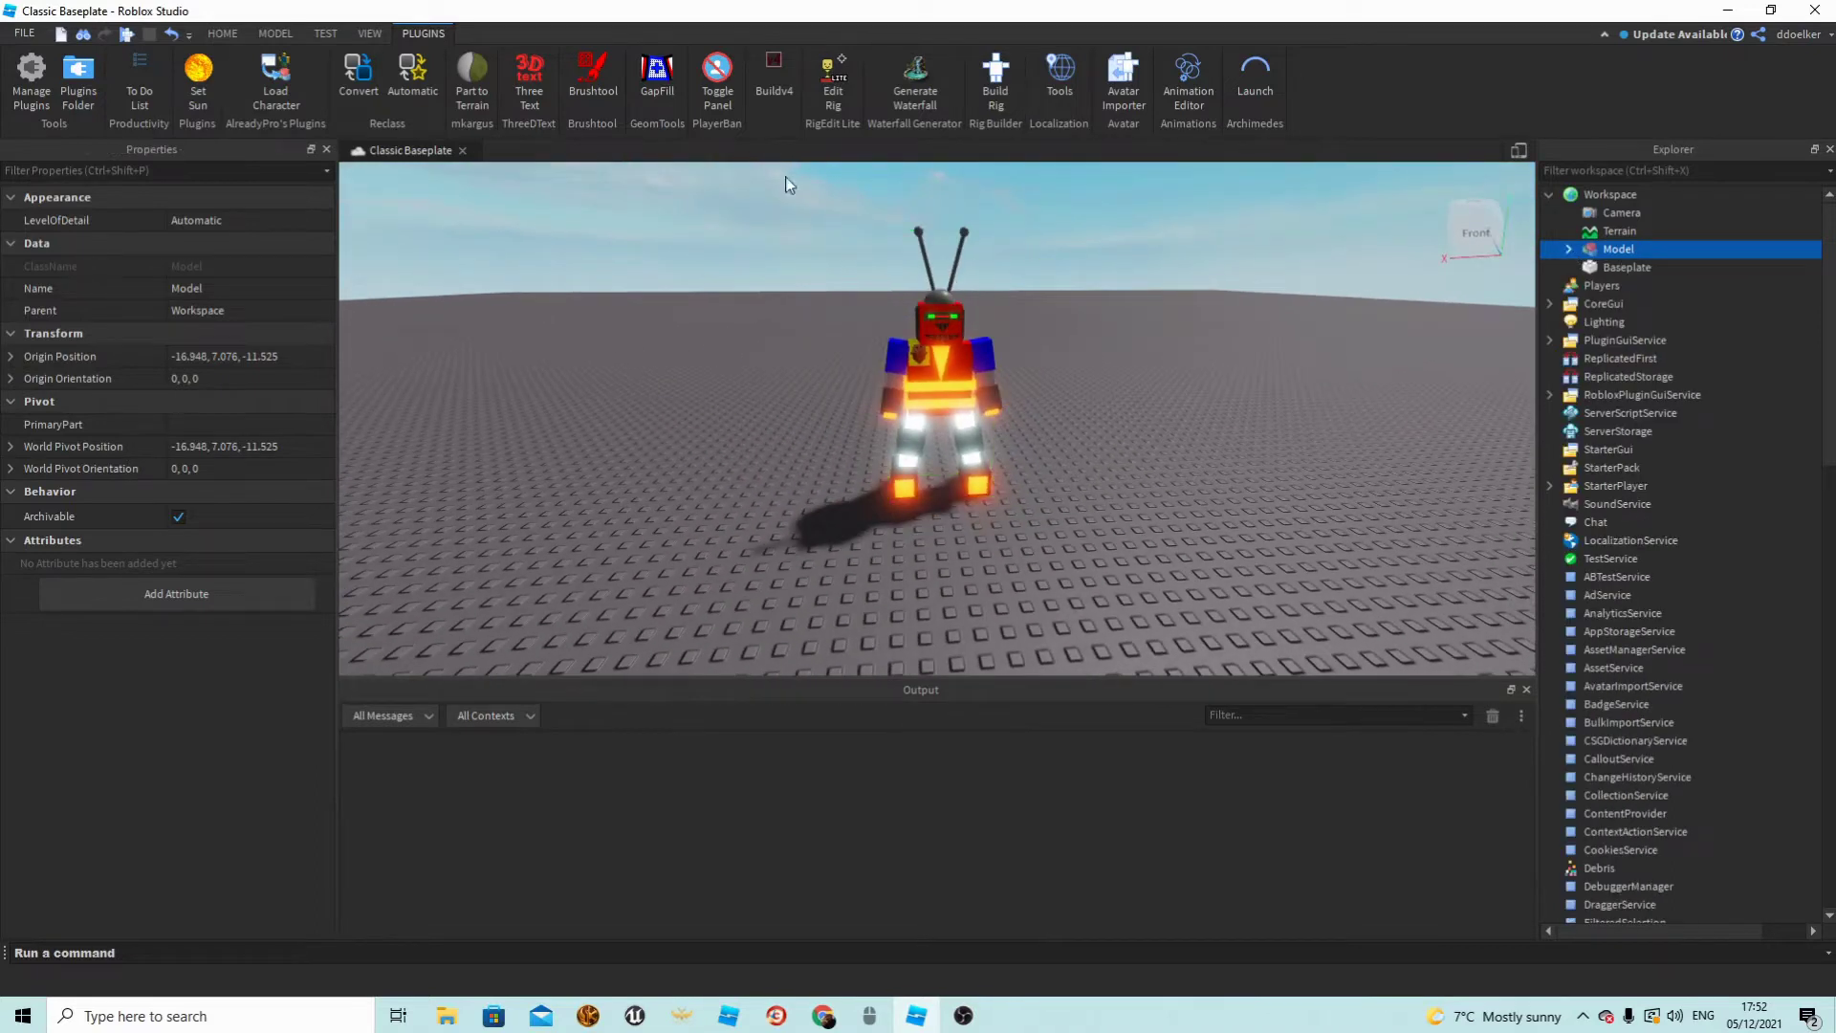
pyautogui.click(369, 35)
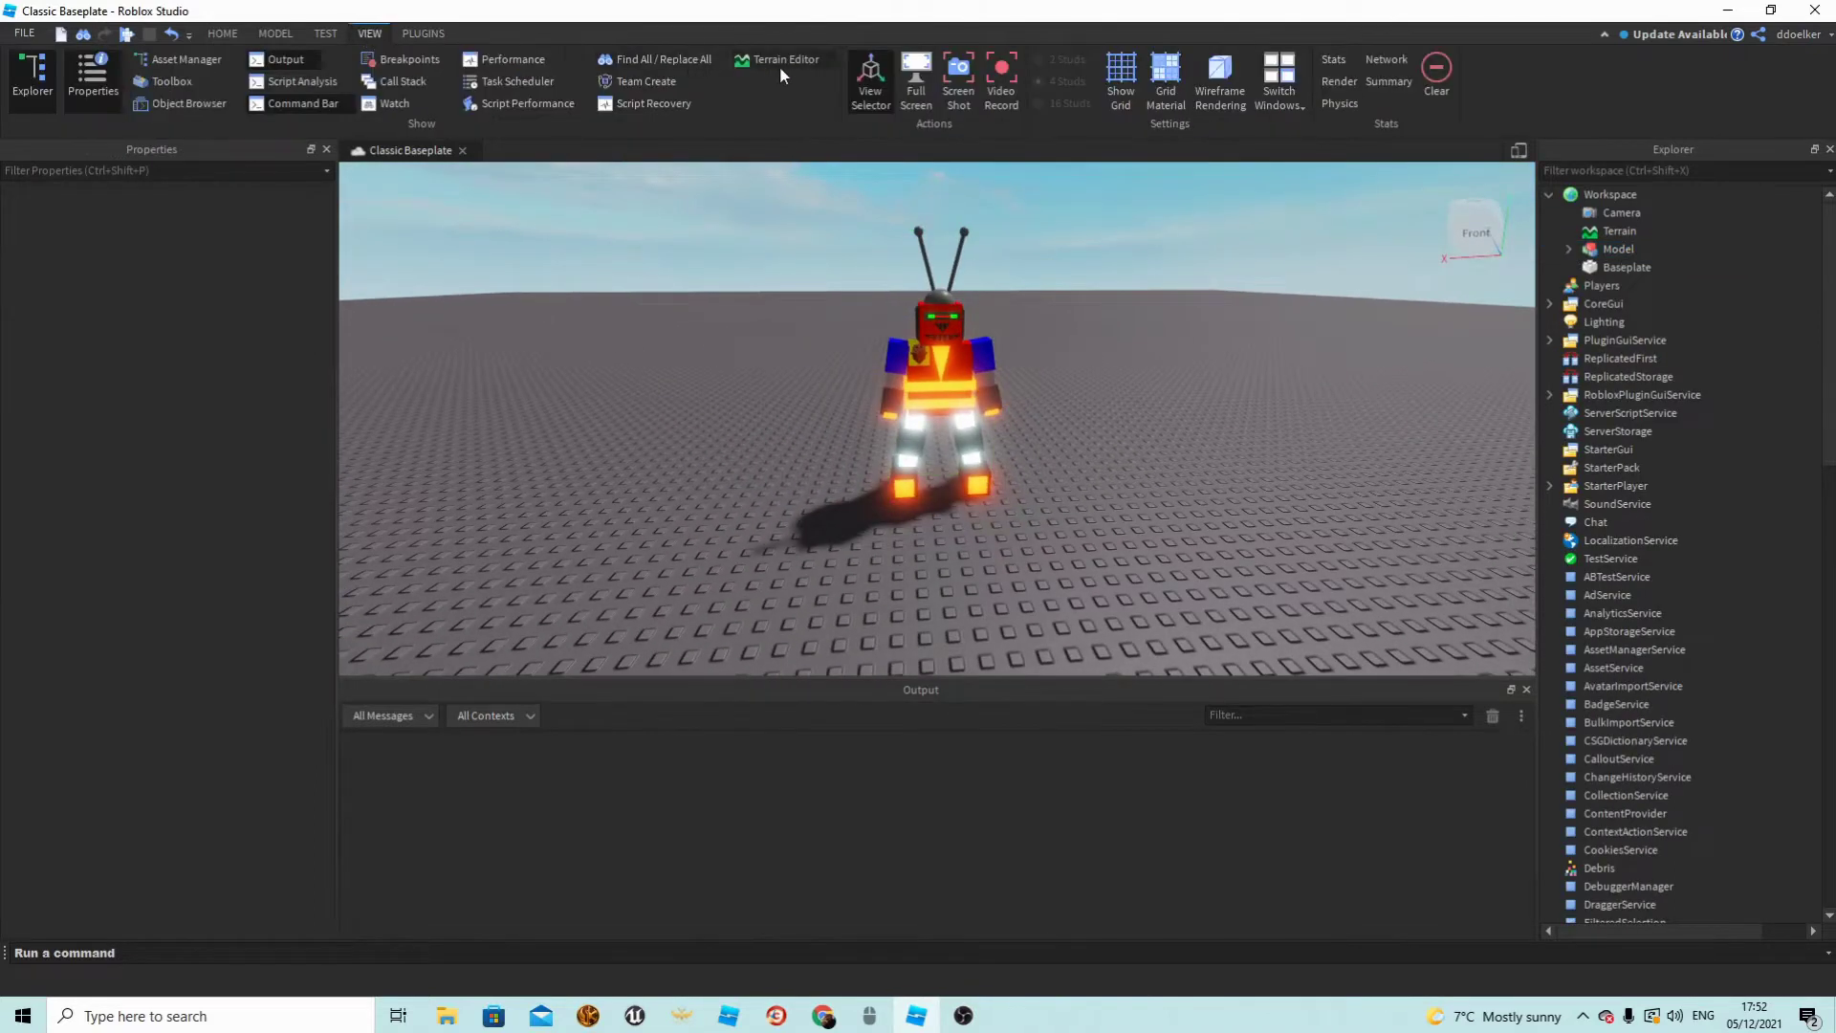
pyautogui.moveTo(995, 363); pyautogui.dragTo(1021, 376, button='right')
pyautogui.press('w')
pyautogui.press('d')
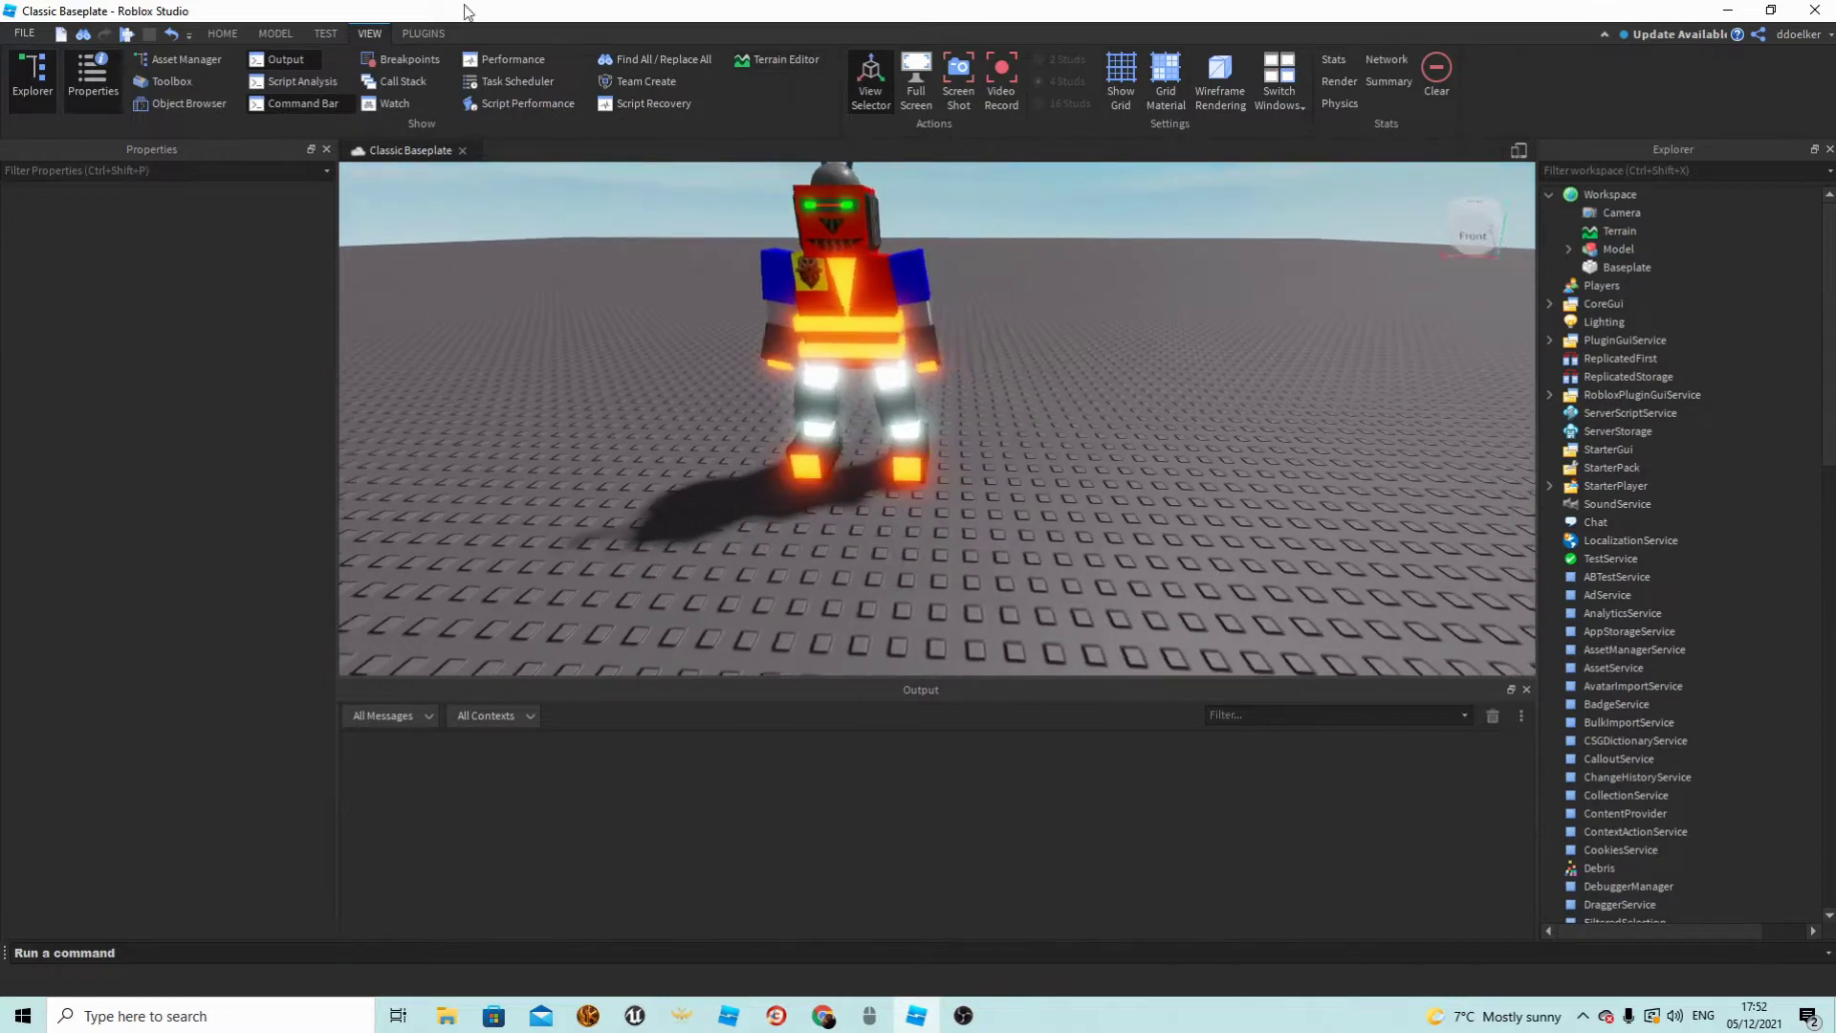
pyautogui.press('a')
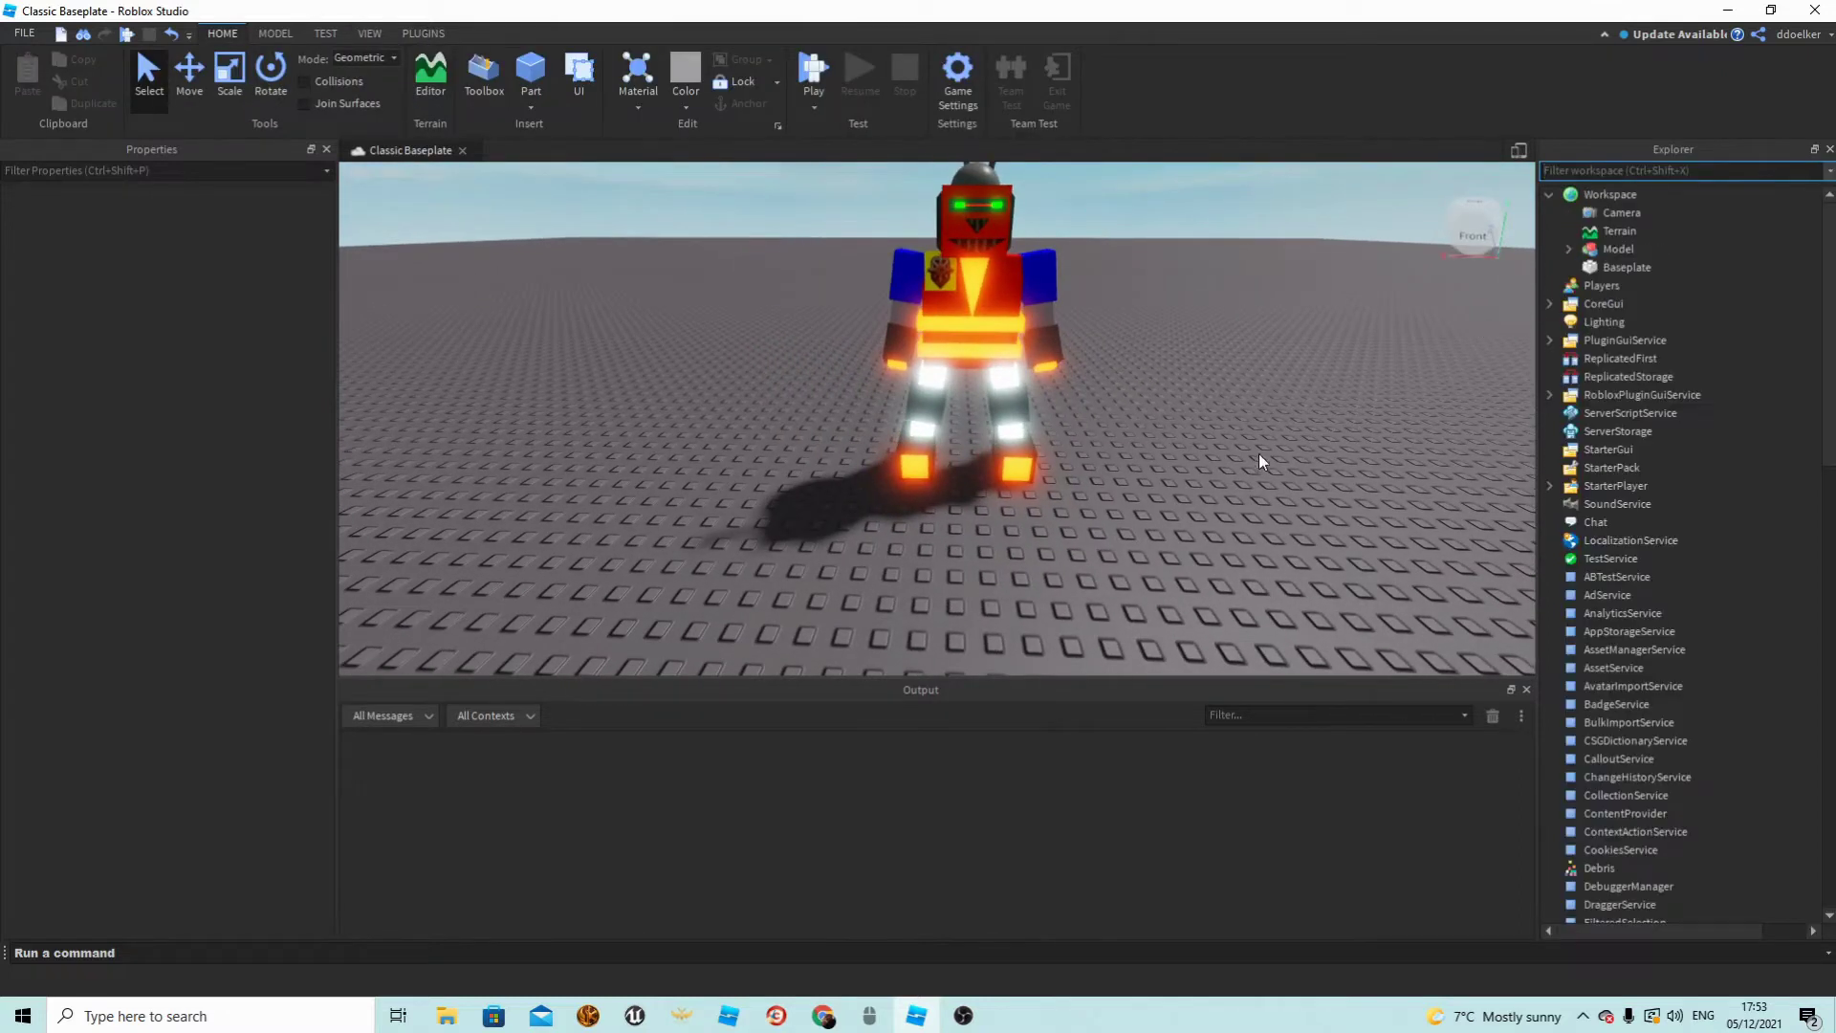
# Begin a command that loops through every workspace descendant: for i, v in pairs(workspace:GetDescendants()).
pyautogui.scroll(2, 1262, 450)
pyautogui.click(460, 953)
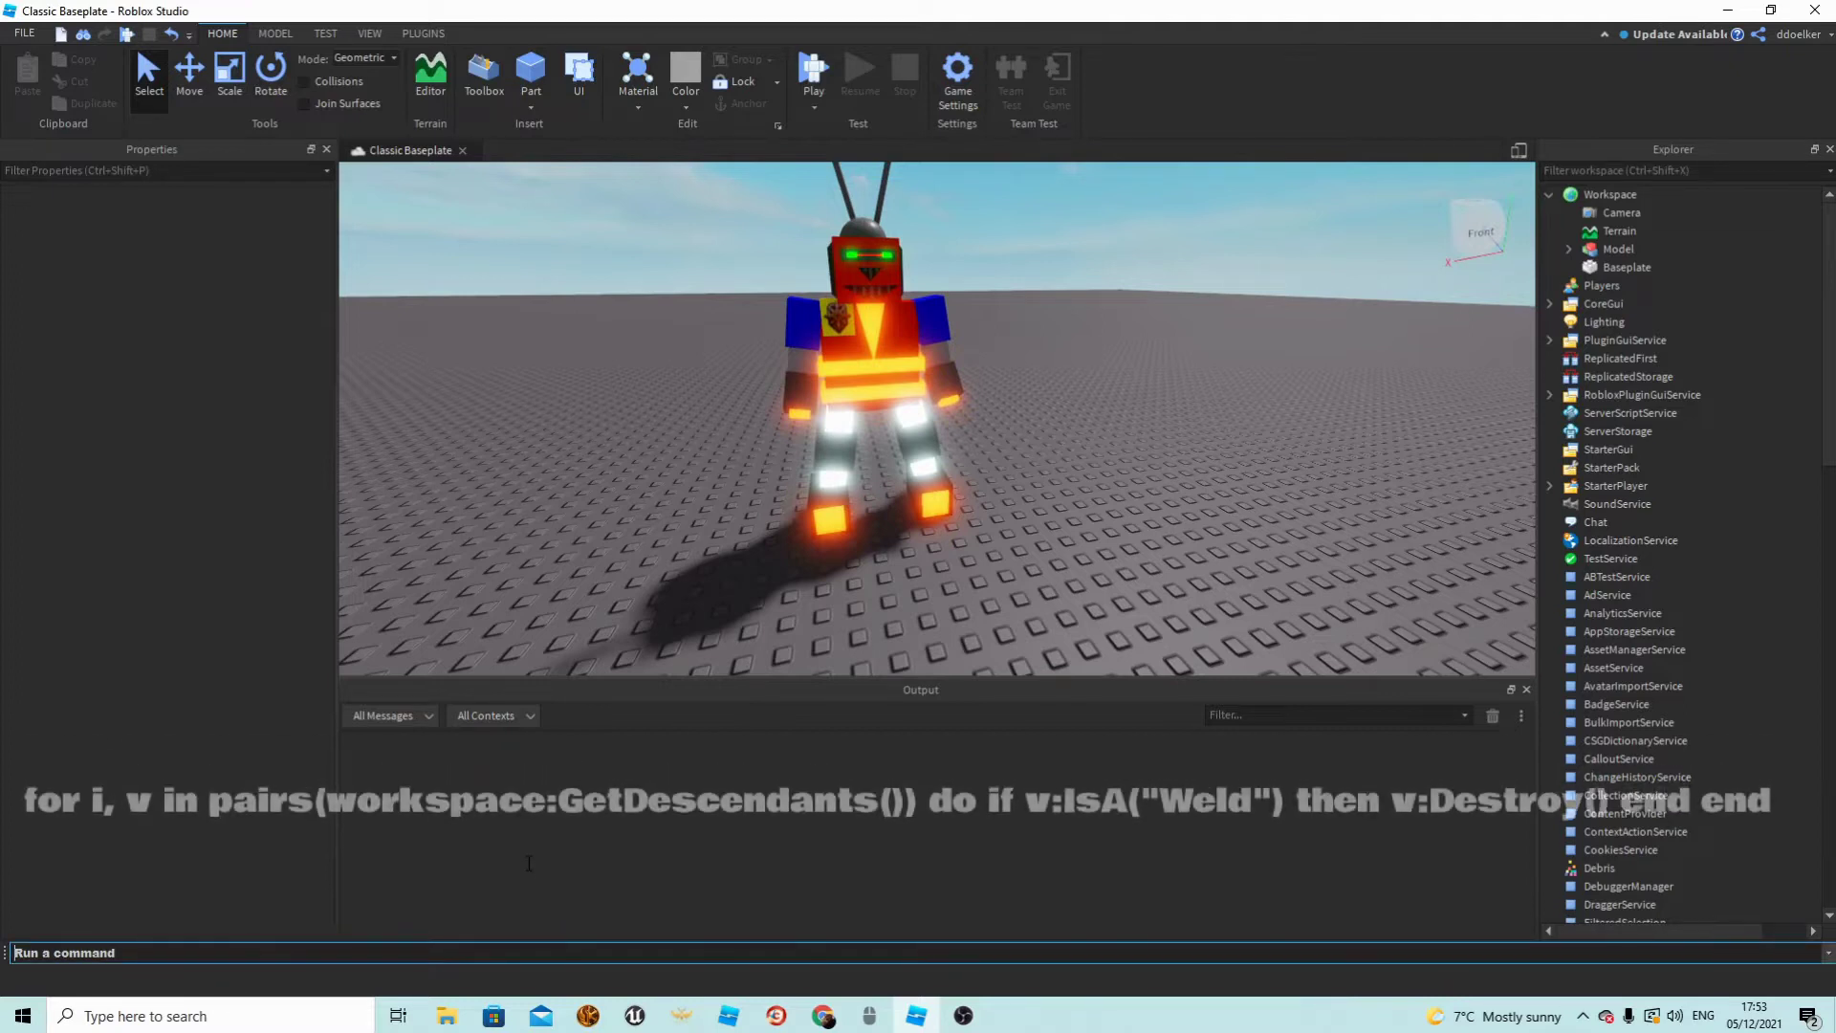
pyautogui.write('for i')
pyautogui.press('BackSpace')
pyautogui.write(',')
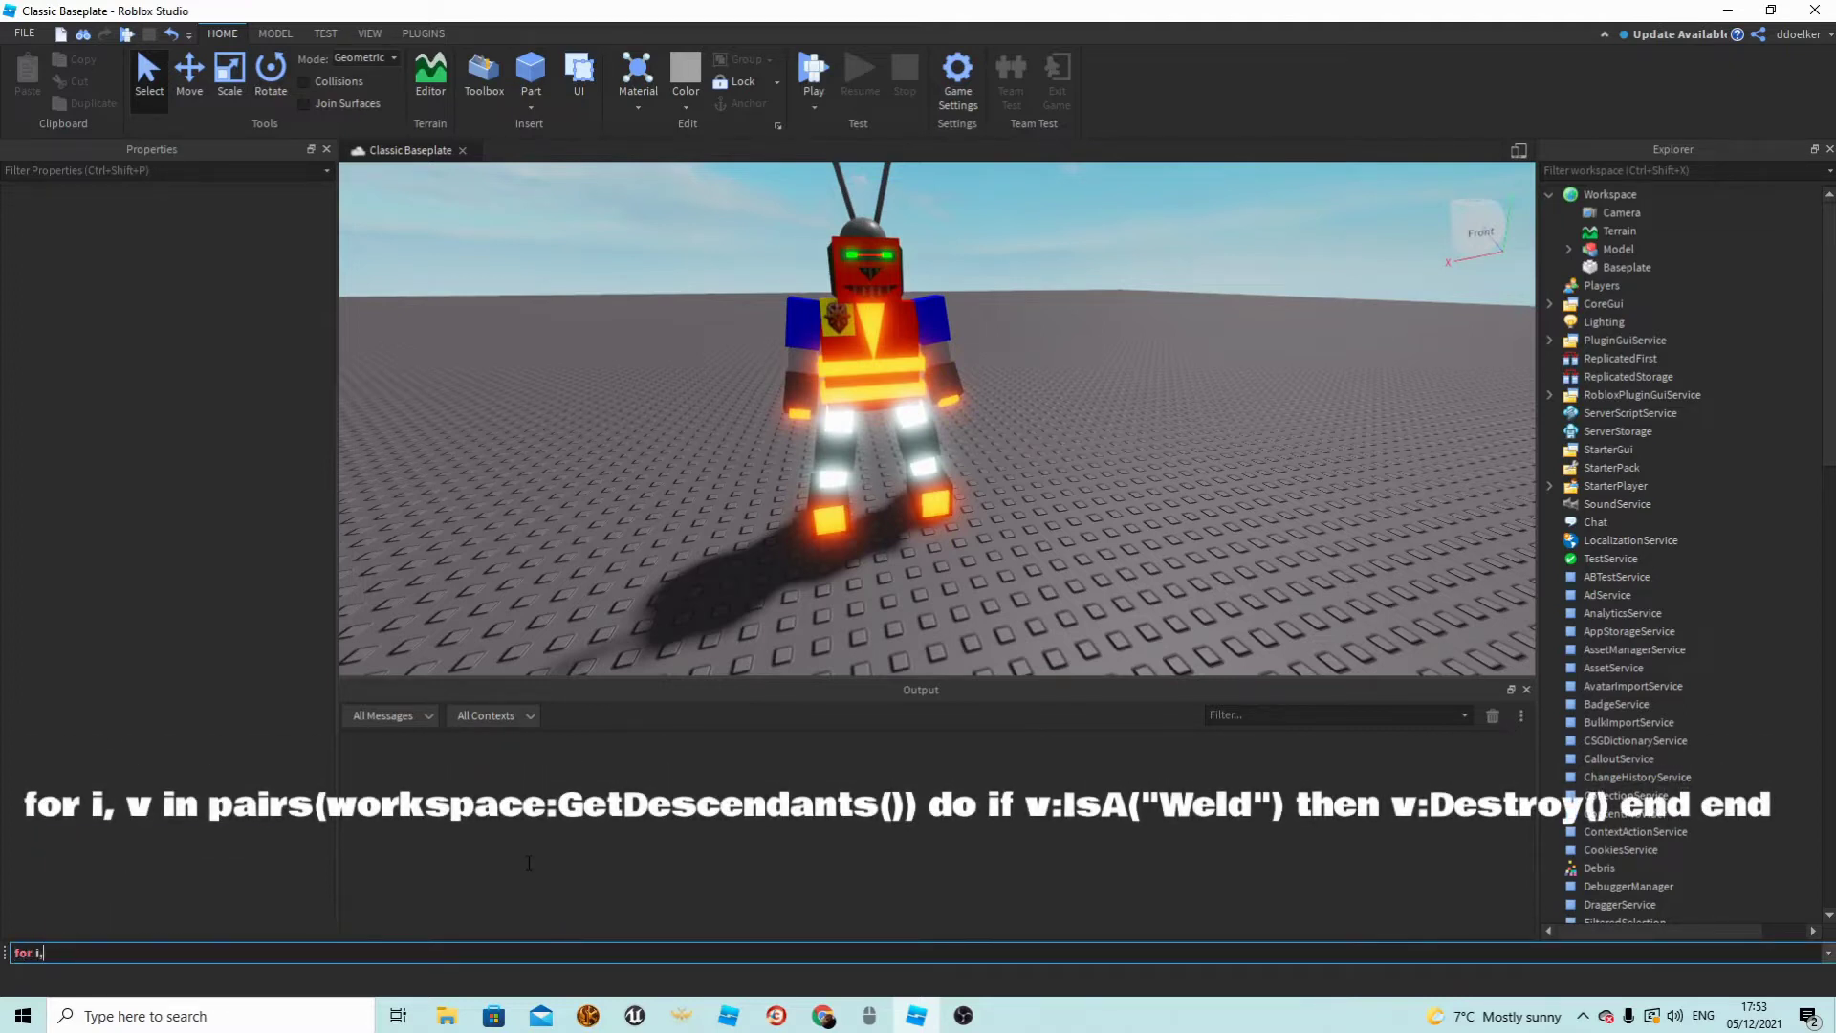
pyautogui.write(' v in pai')
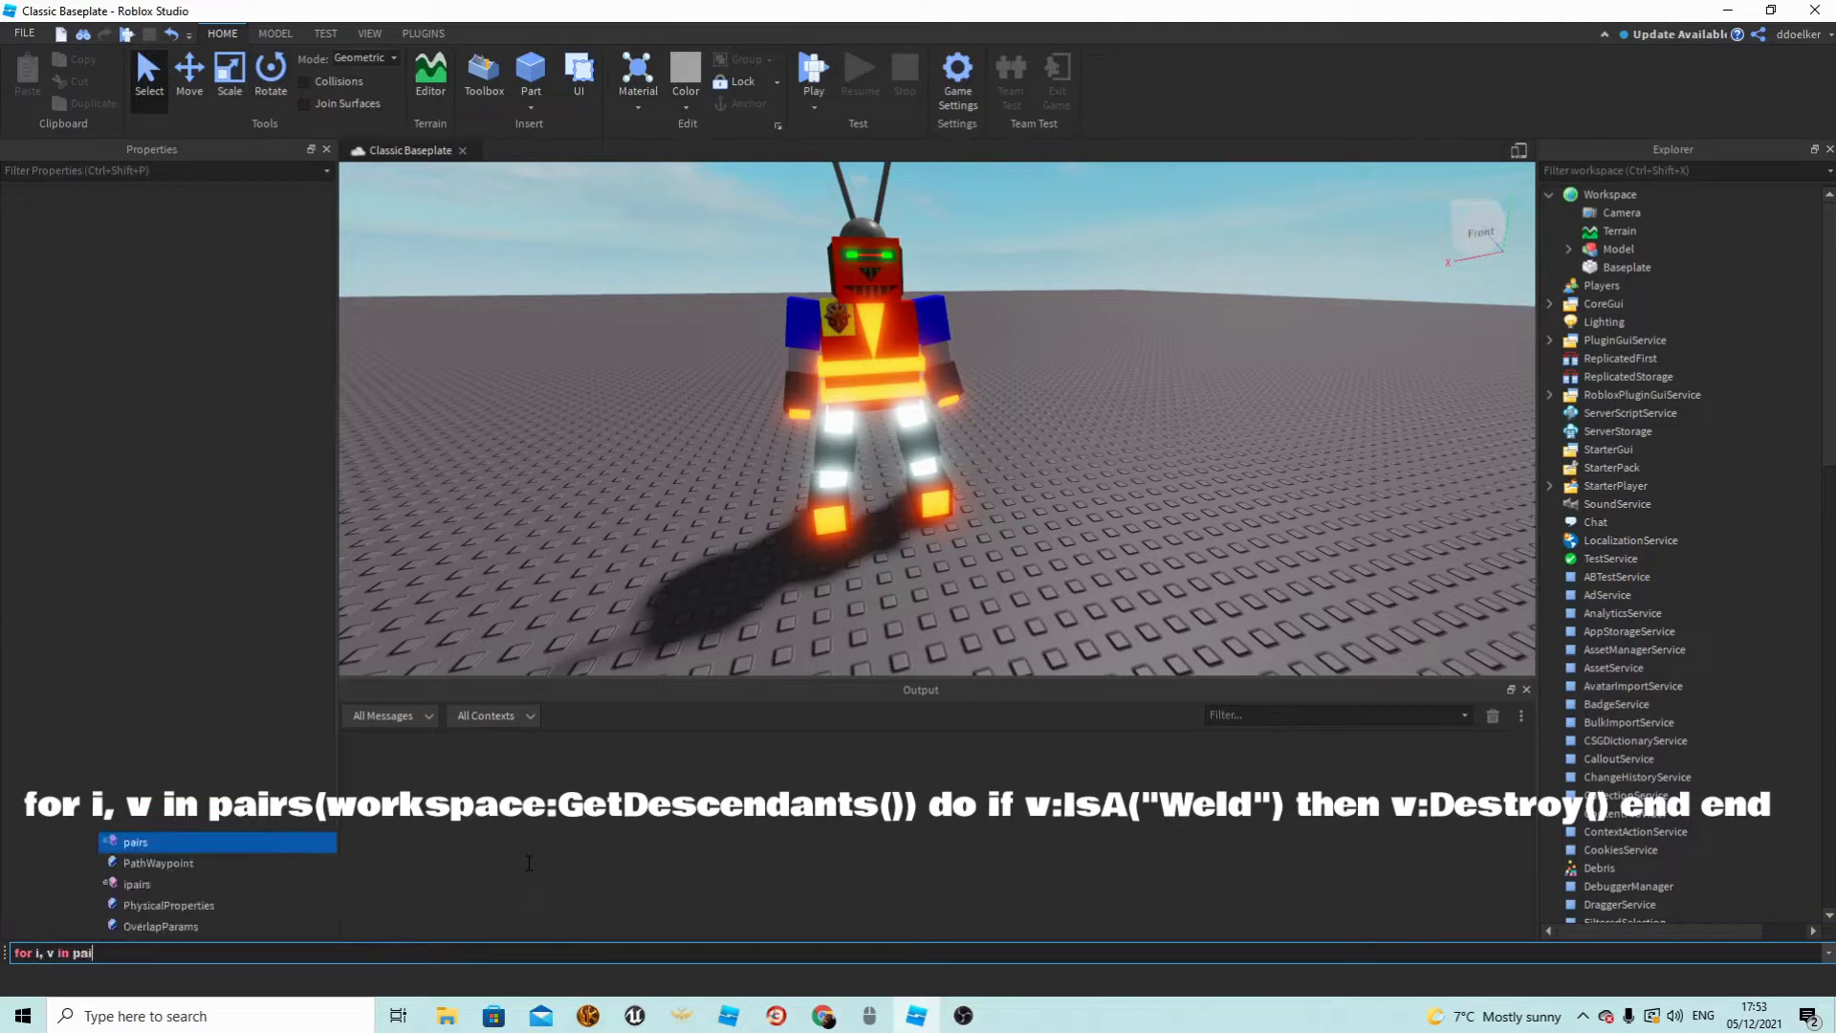
pyautogui.write('rs(workspace')
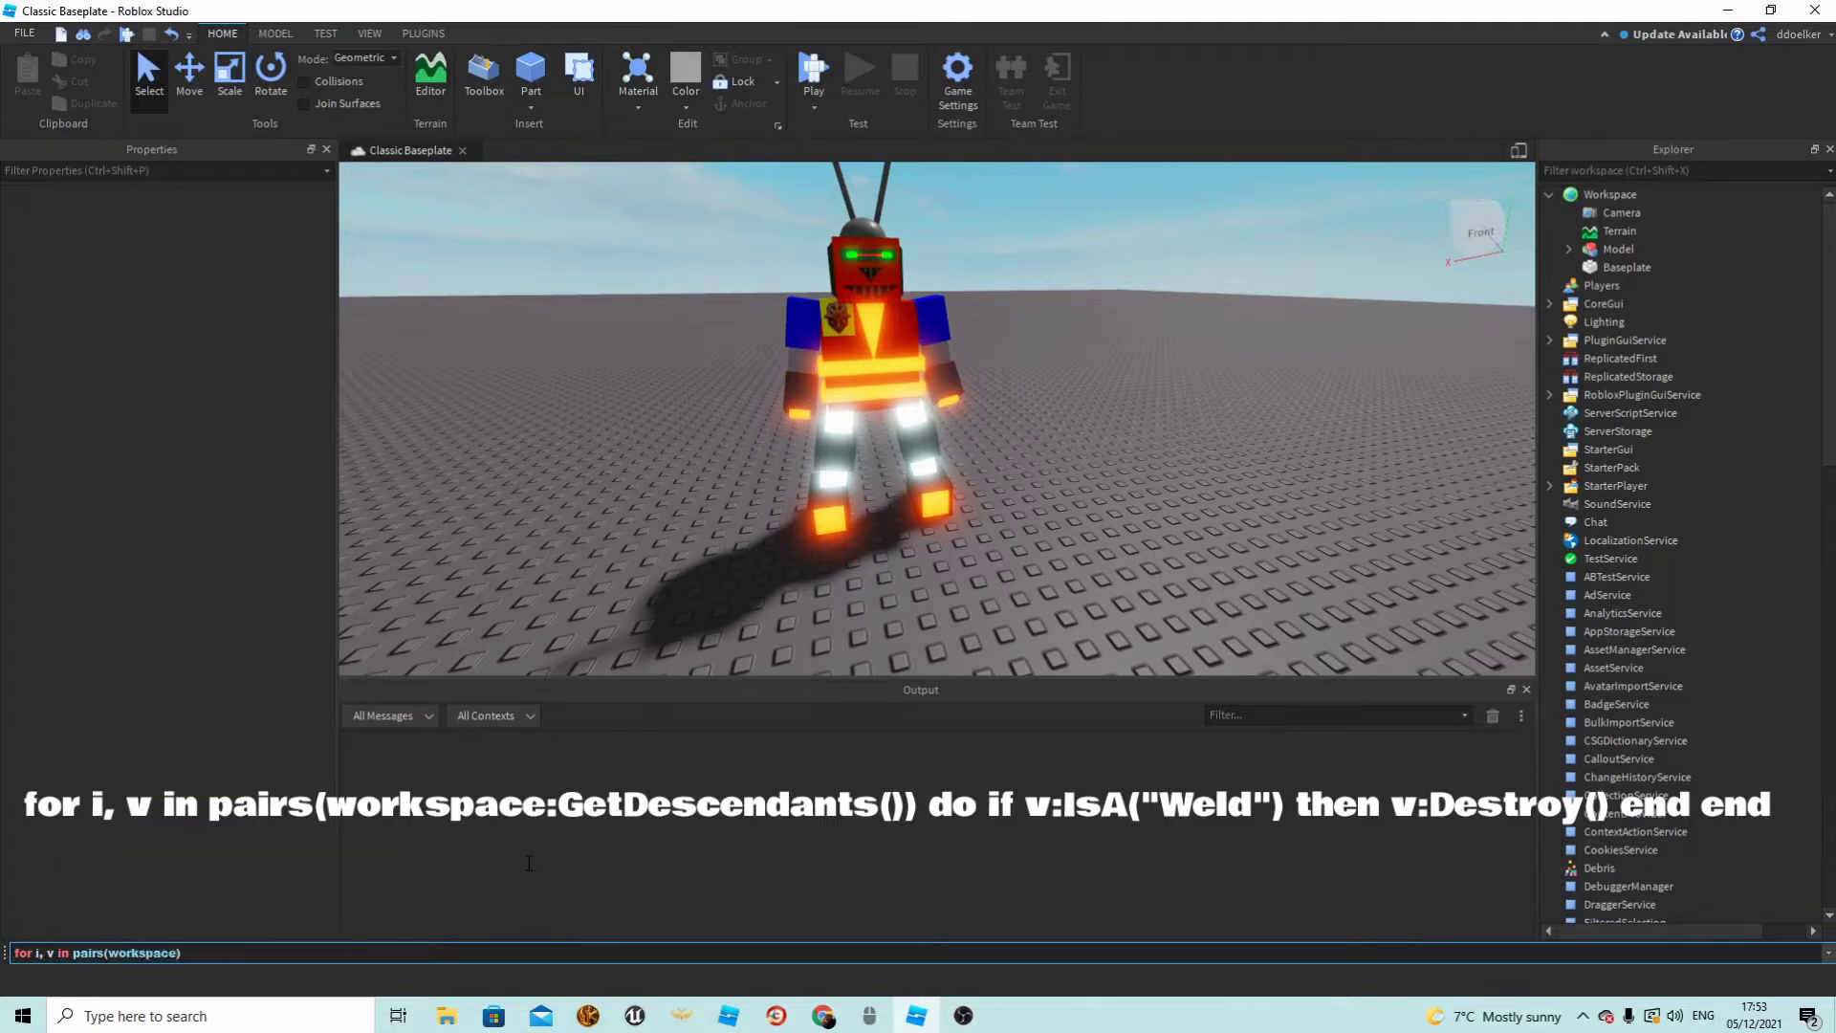
pyautogui.write(':getde')
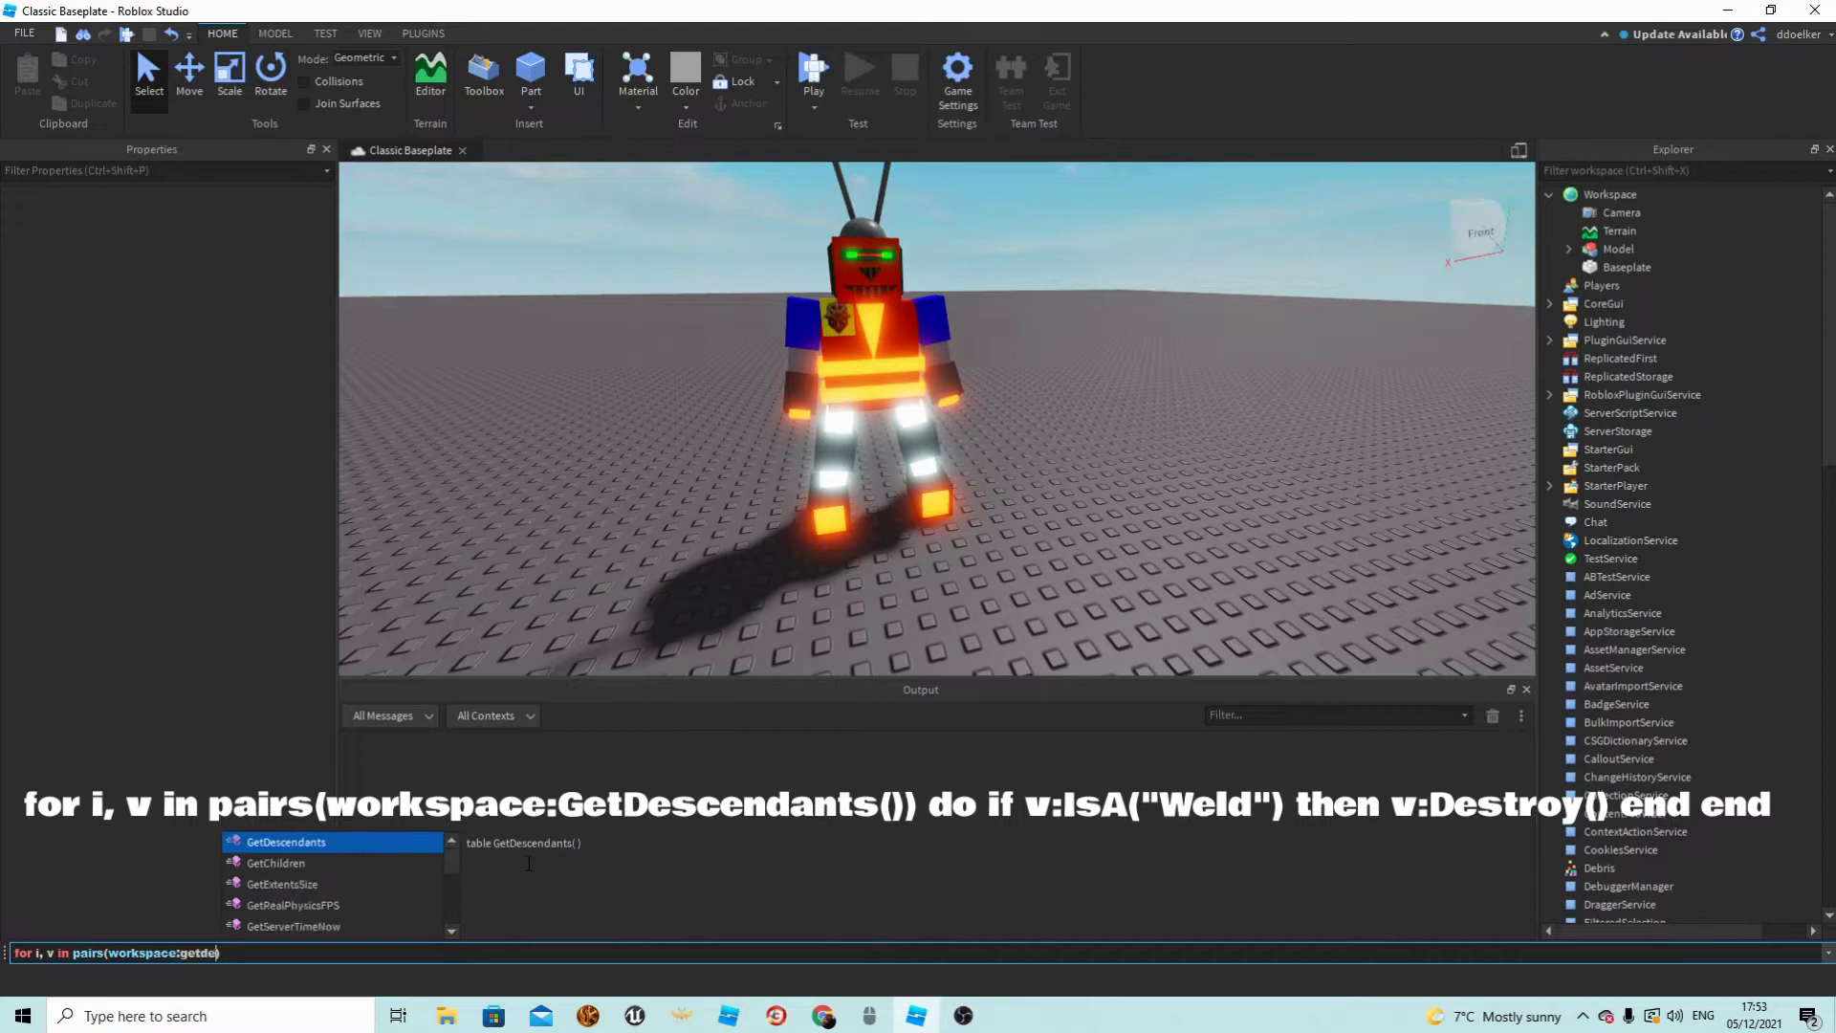
pyautogui.press('Tab')
pyautogui.write('(')
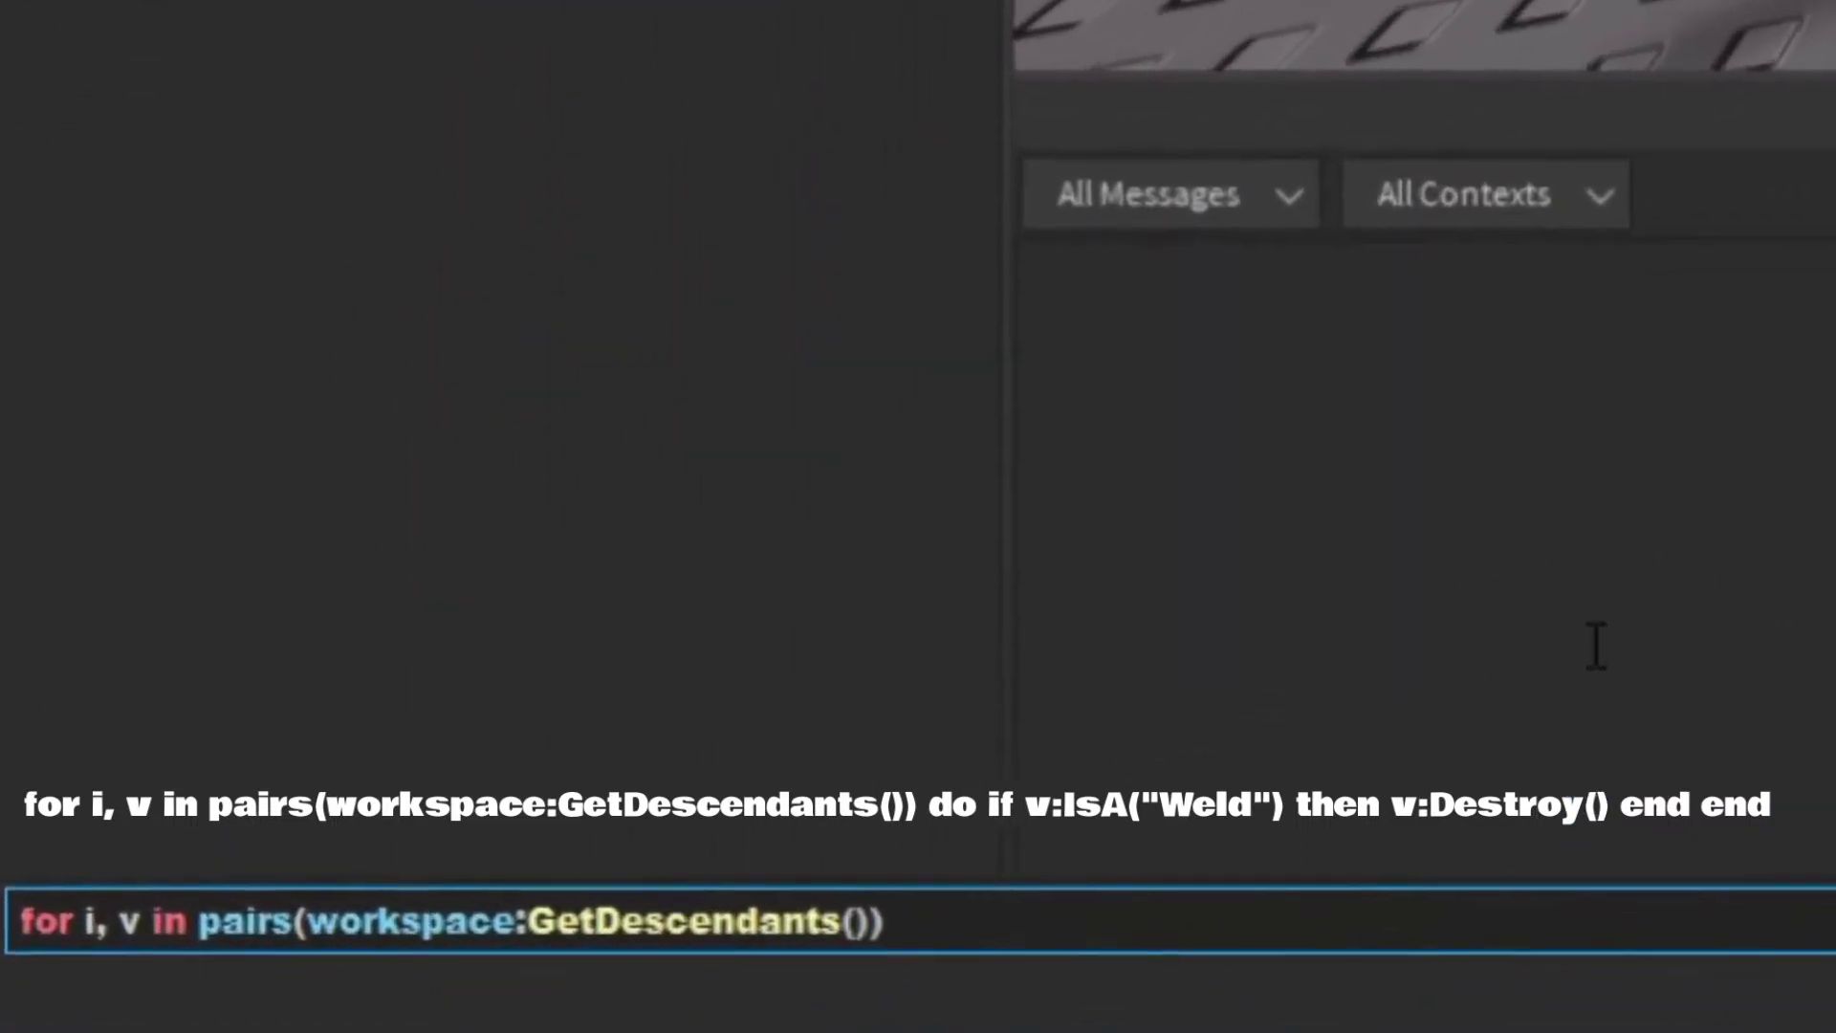
pyautogui.press('Right')
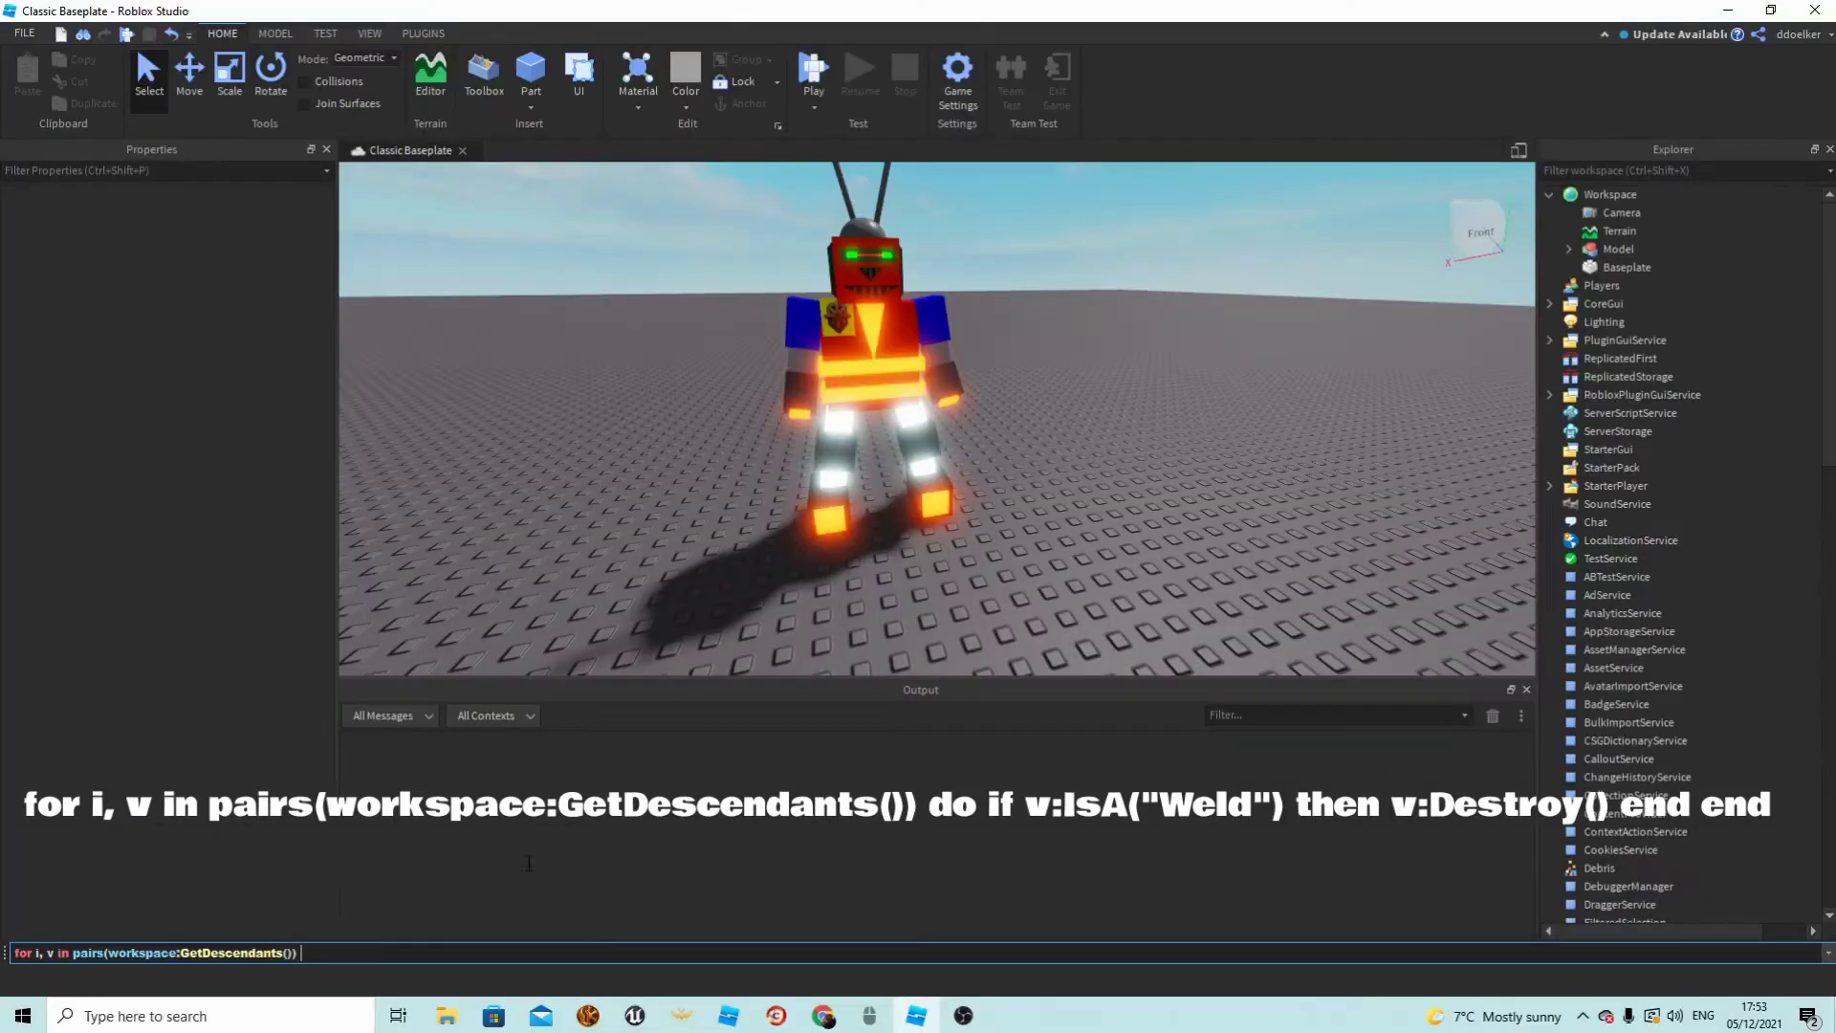
# Complete the loop with do if v:IsA("Weld") then v:Destroy() end end and run the command.
pyautogui.write('do  end')
pyautogui.write('if v:IsA("Weld")')
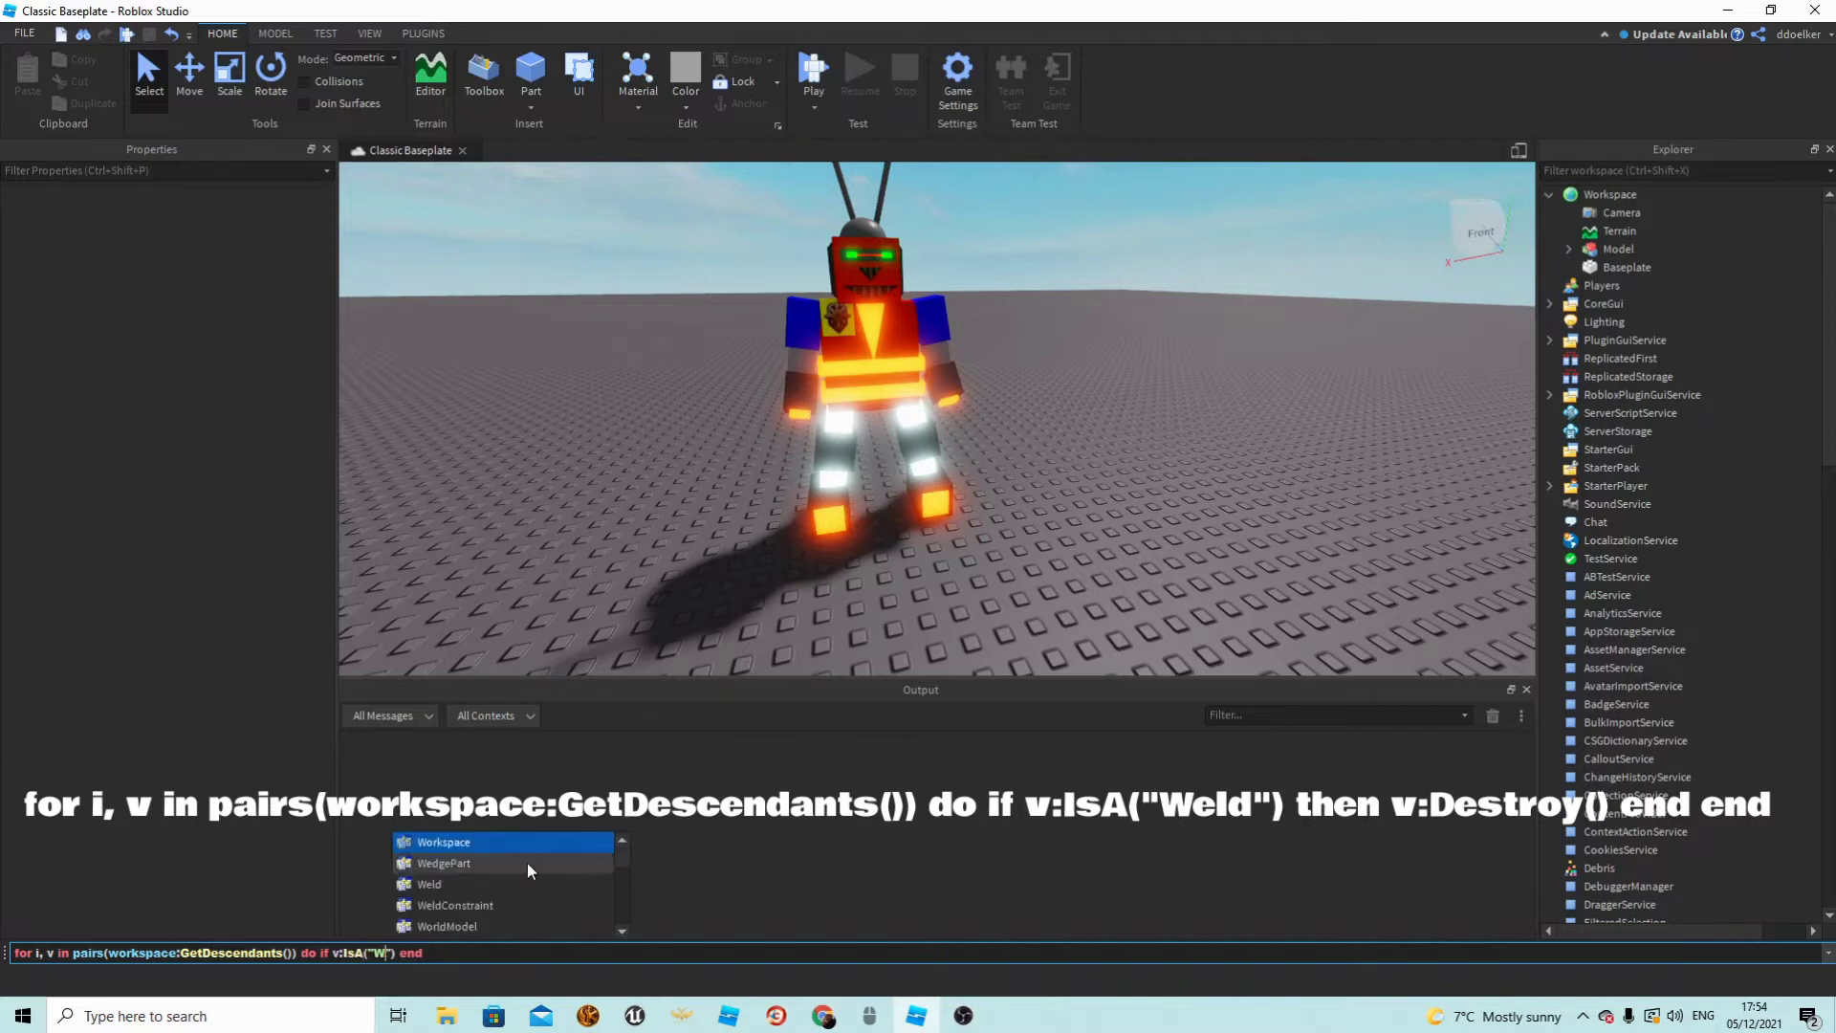
pyautogui.write(')')
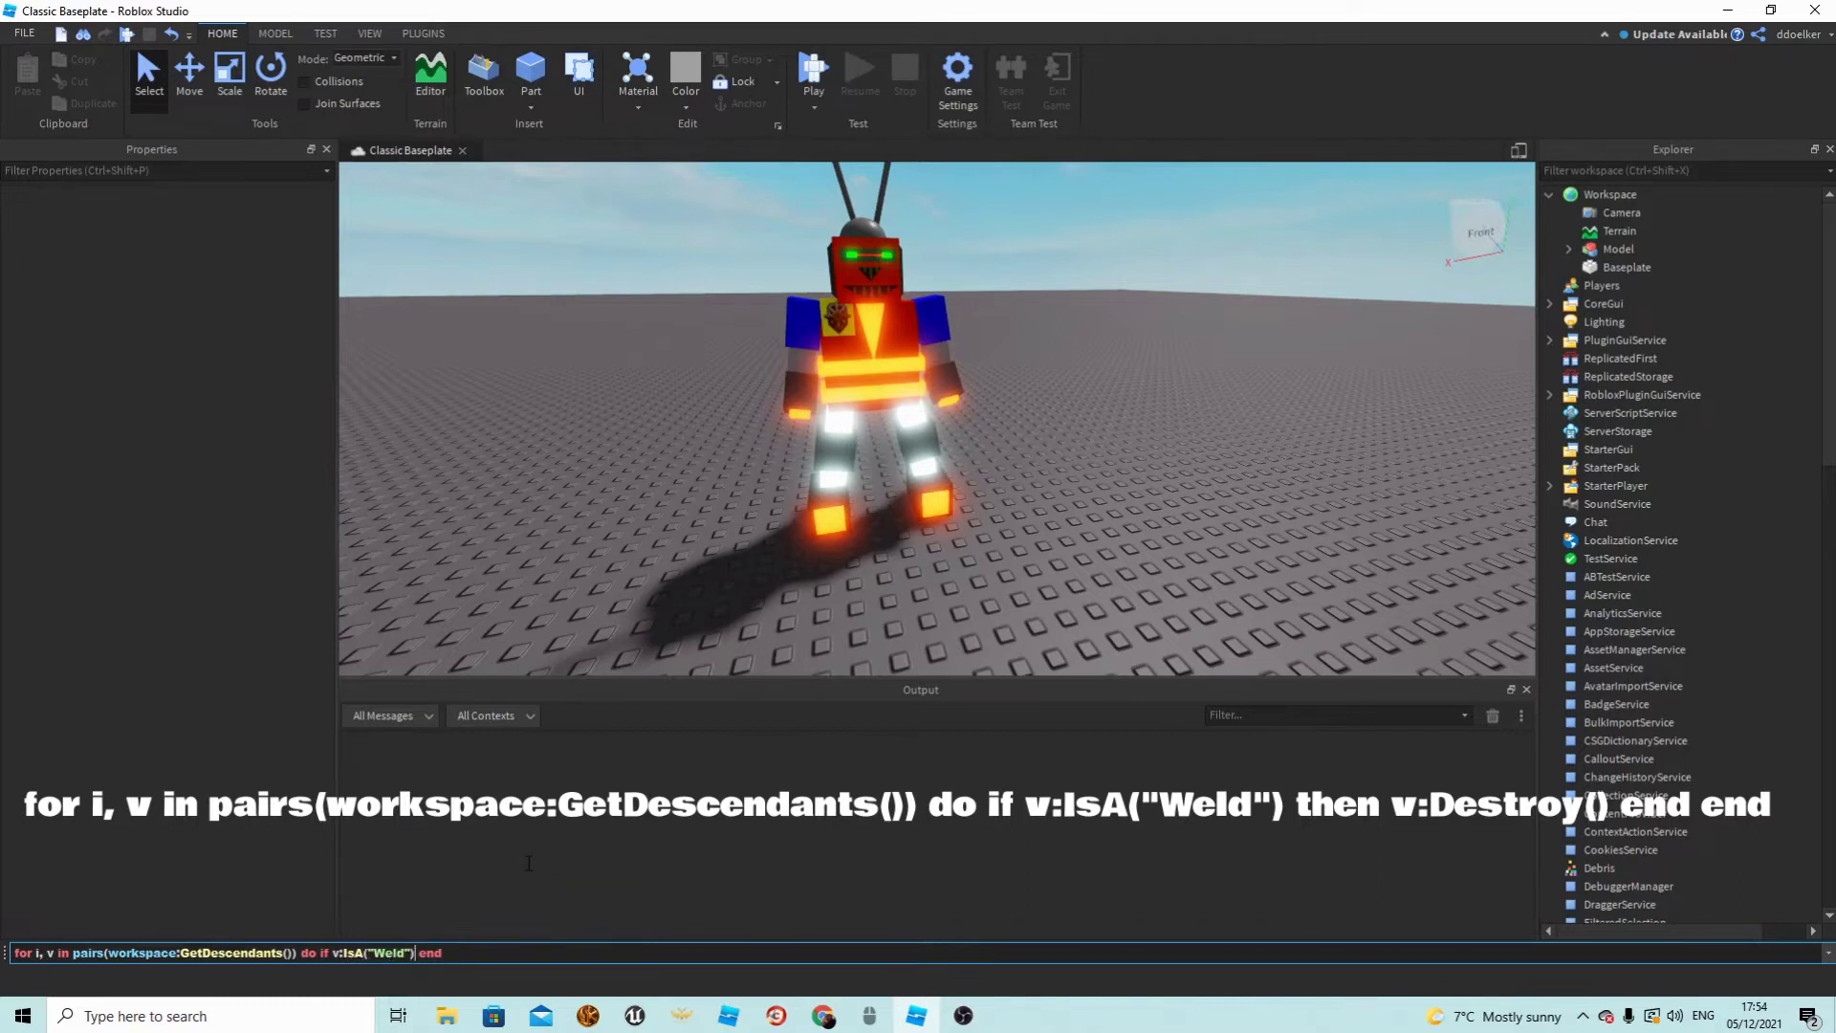
pyautogui.write(' then')
pyautogui.write('end')
pyautogui.write('v:Dest')
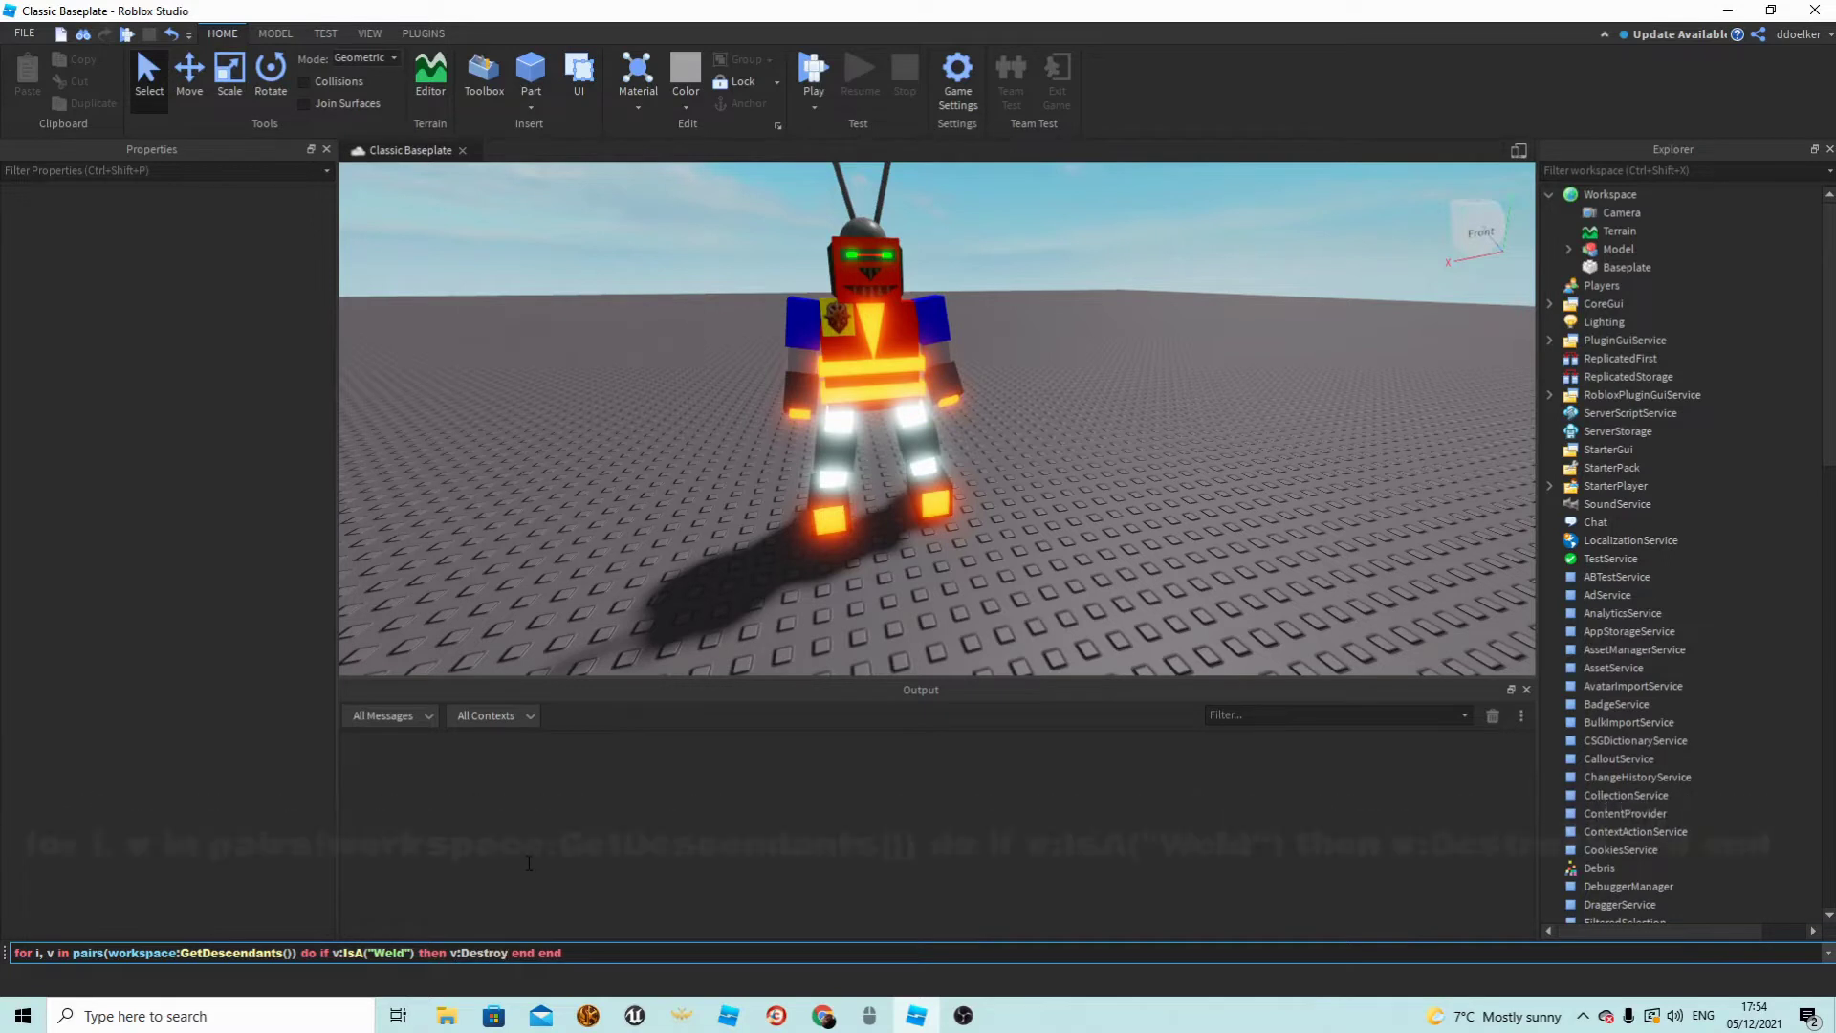
pyautogui.write('roy()')
pyautogui.press('Return')
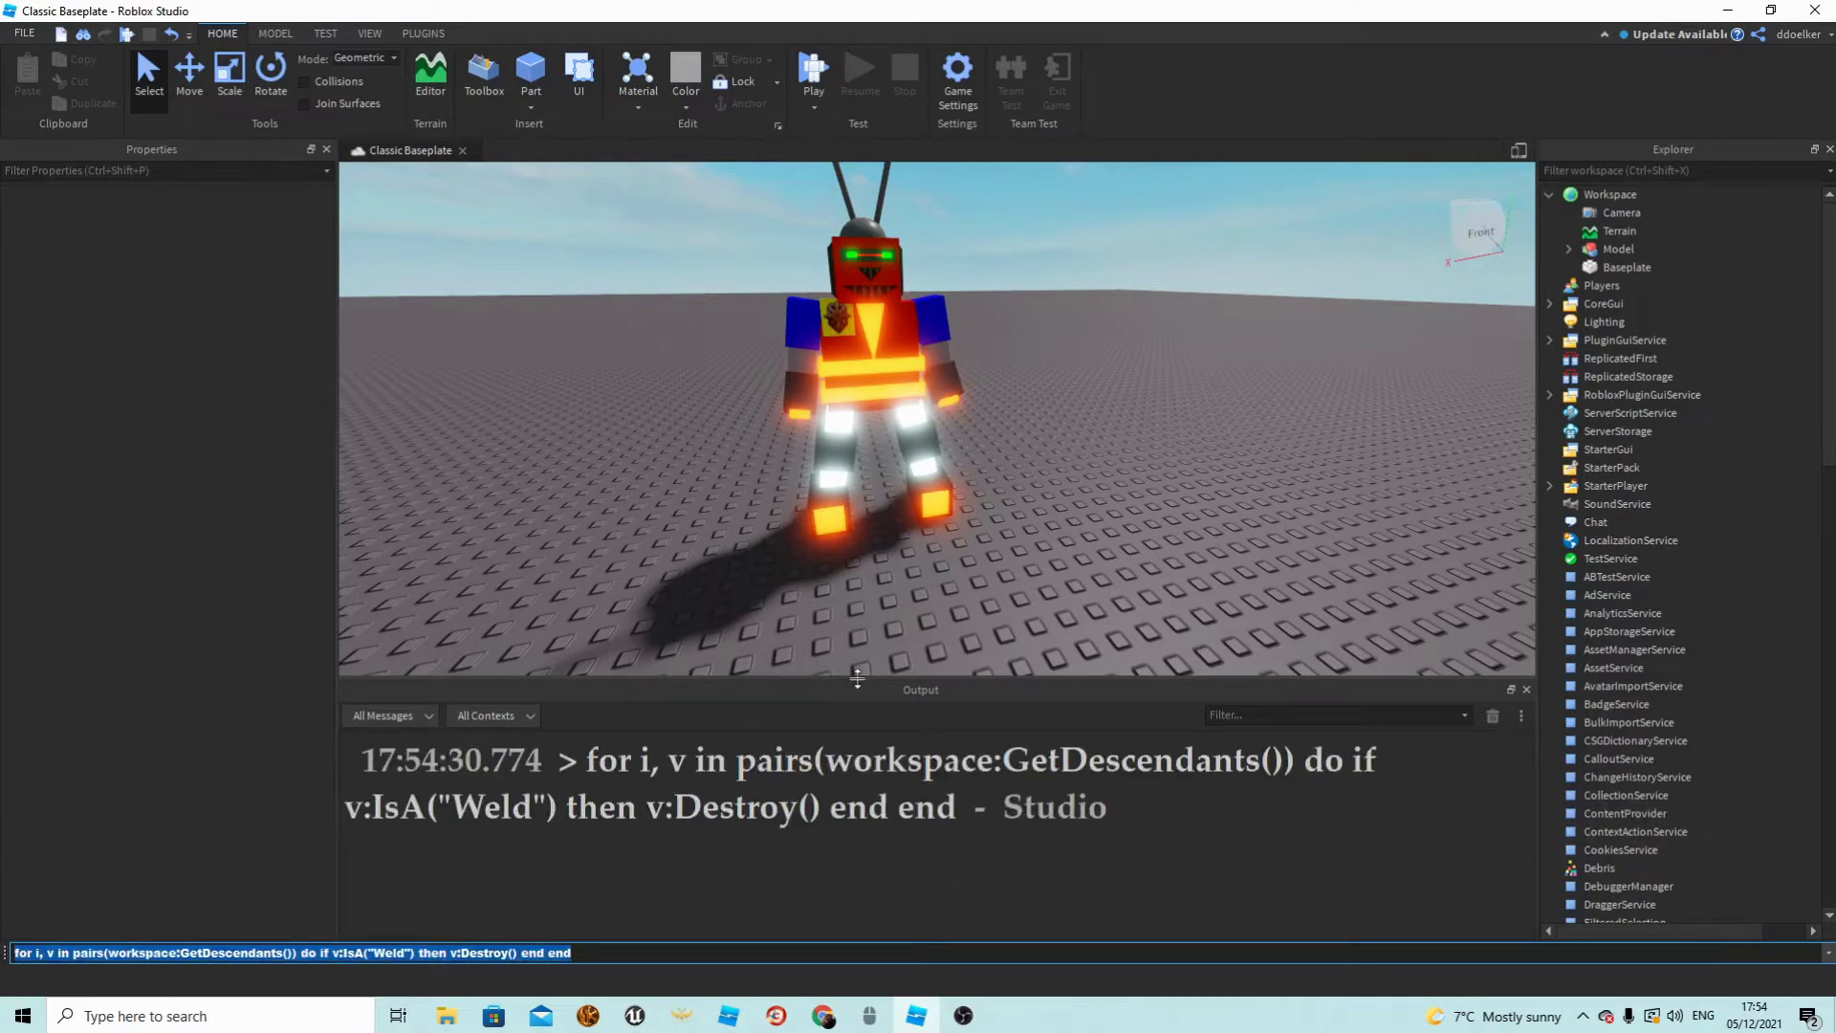
# Look through the robot model's child parts in the Explorer for leftover welds and collapse the model again.
pyautogui.click(1568, 249)
pyautogui.scroll(-5, 1644, 449)
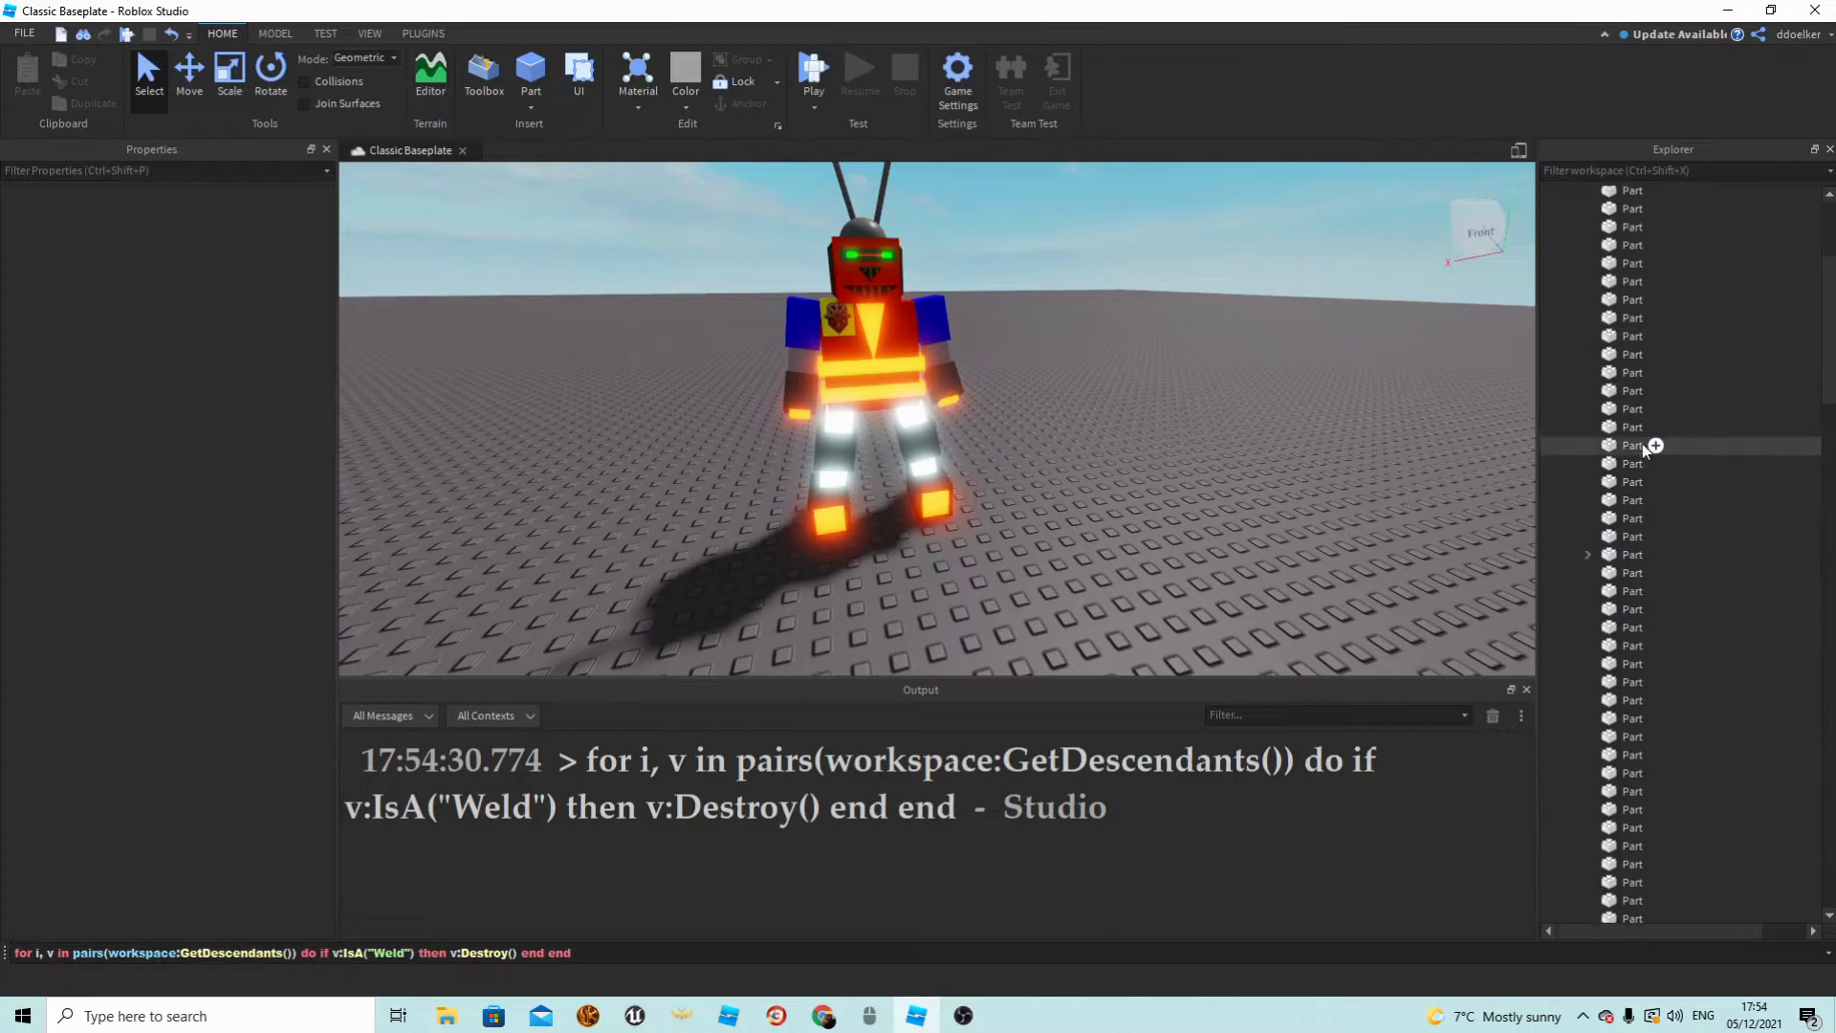
pyautogui.scroll(-5, 1644, 450)
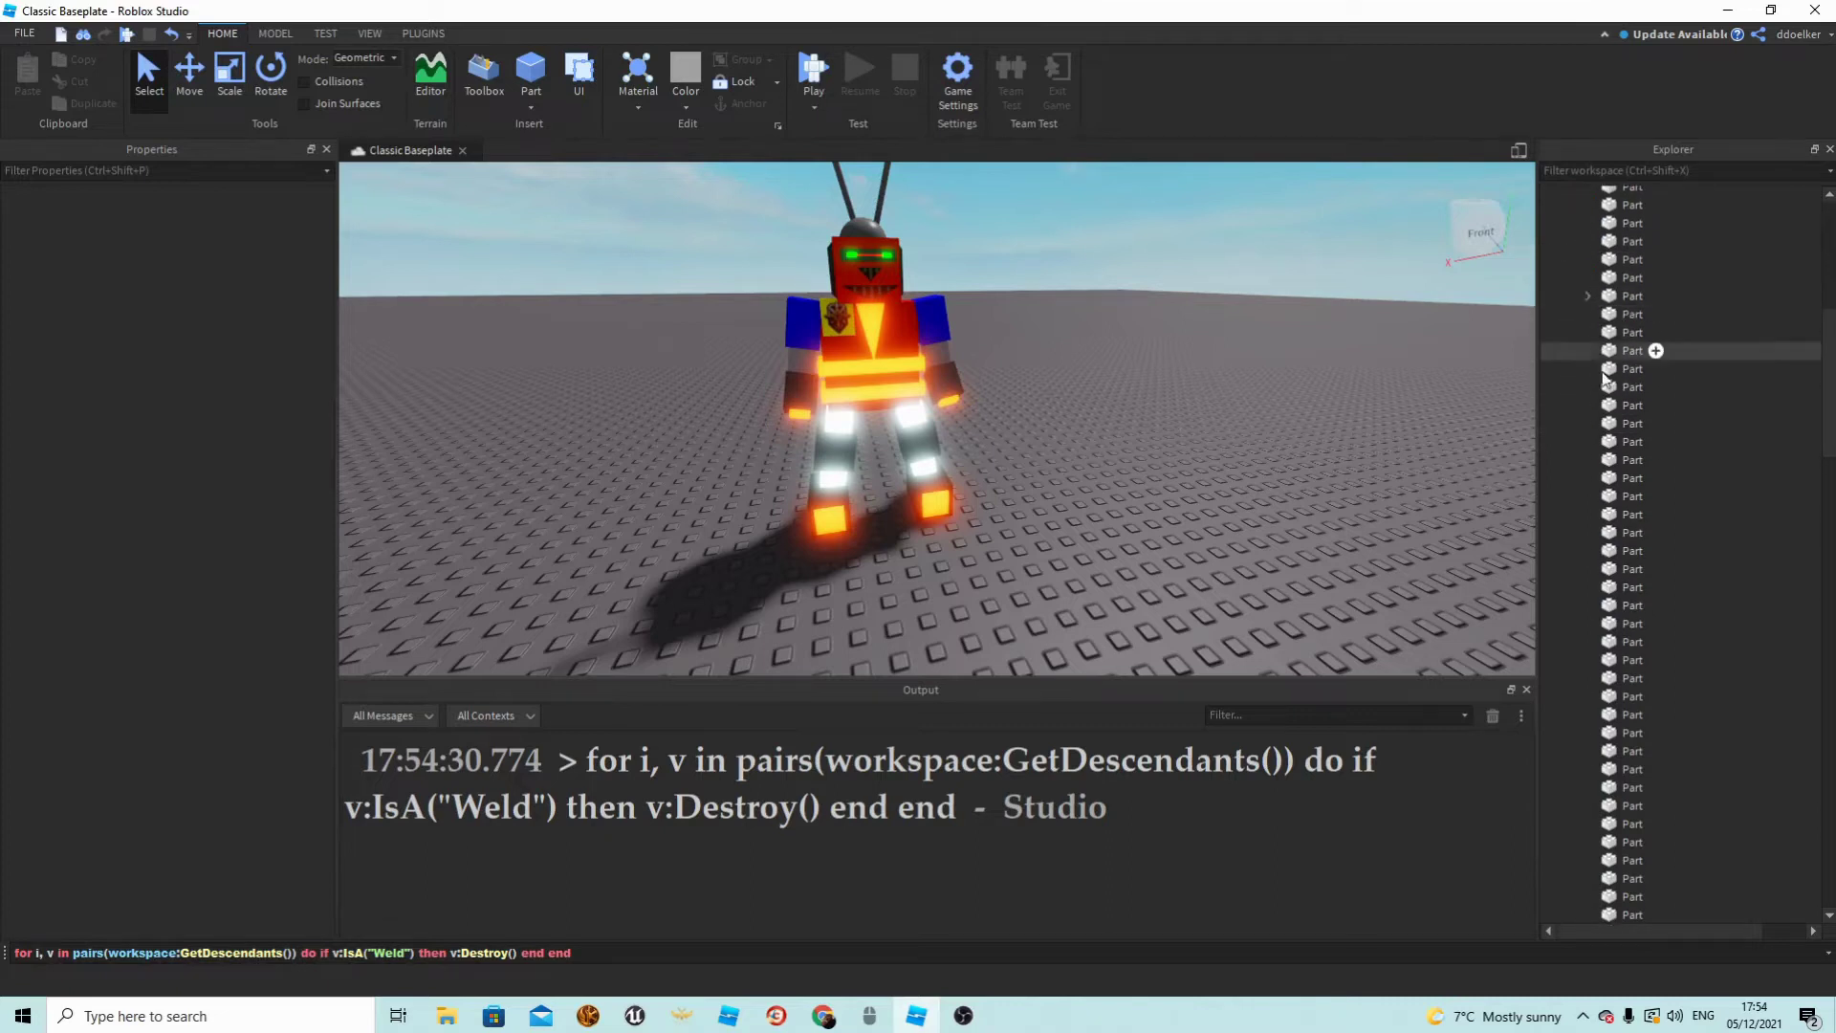
pyautogui.scroll(-15, 1600, 348)
pyautogui.scroll(20, 1604, 422)
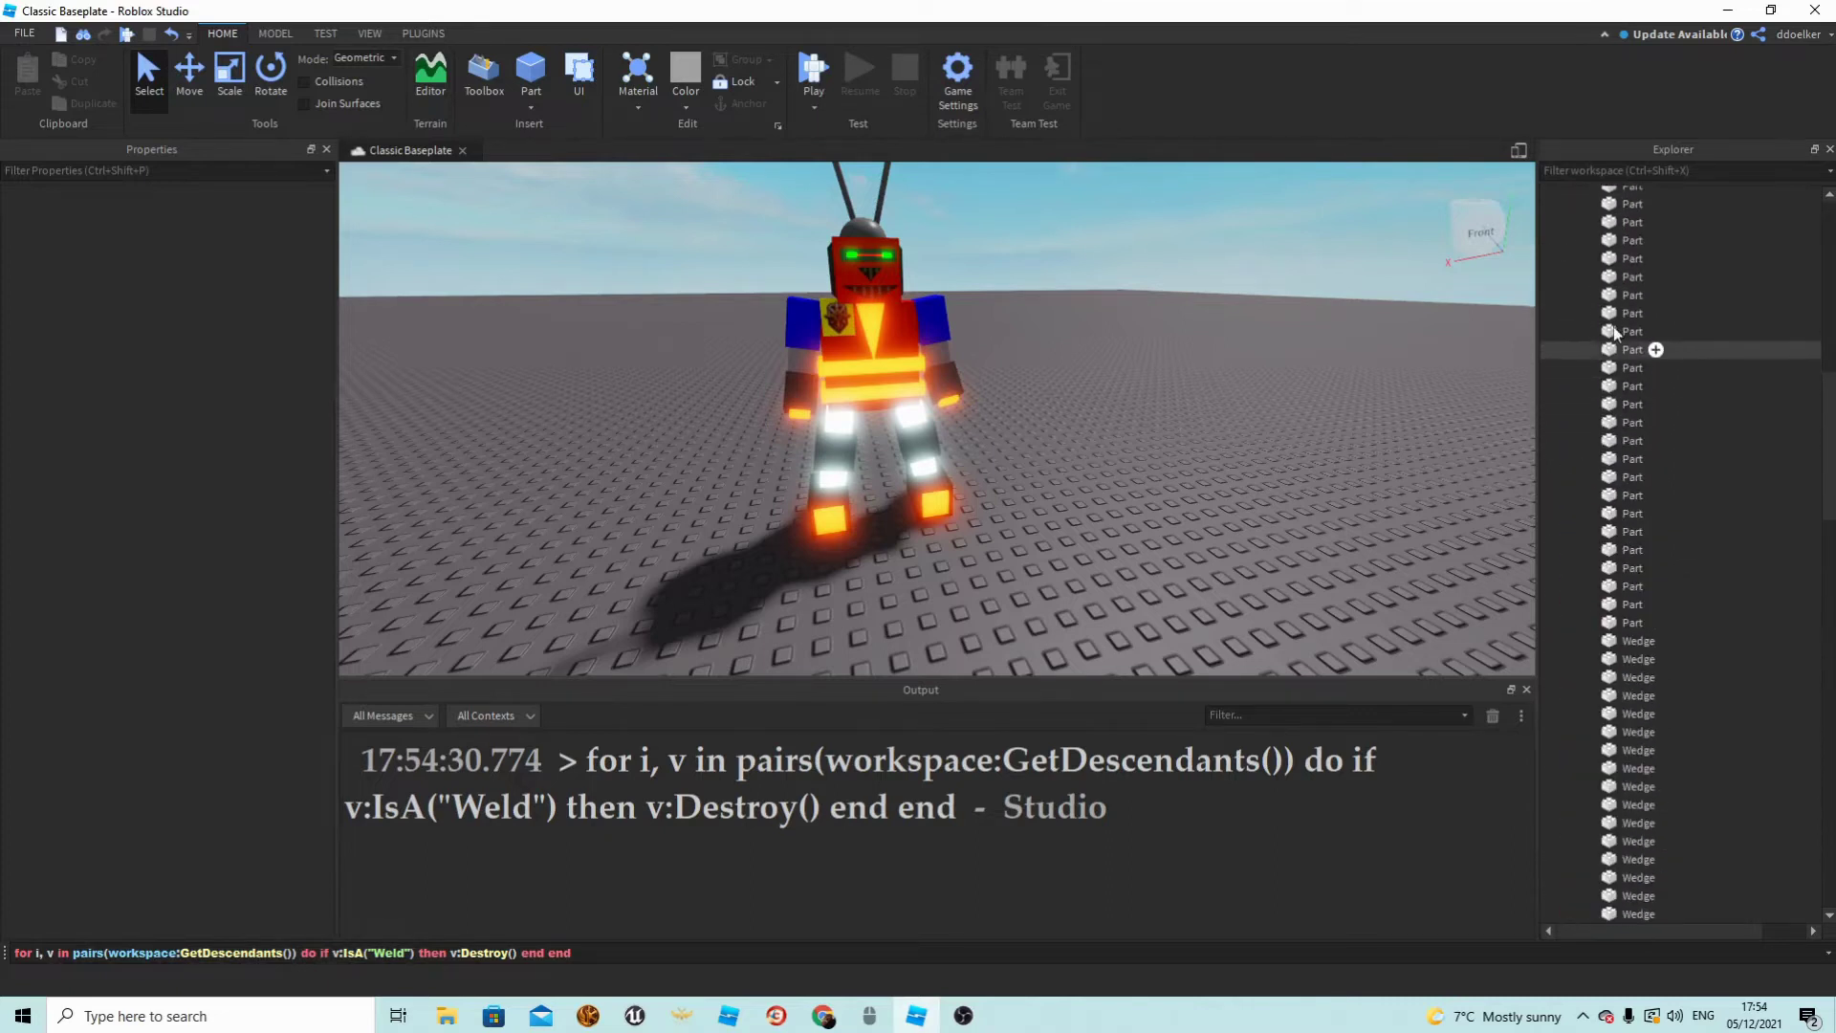
pyautogui.click(1568, 250)
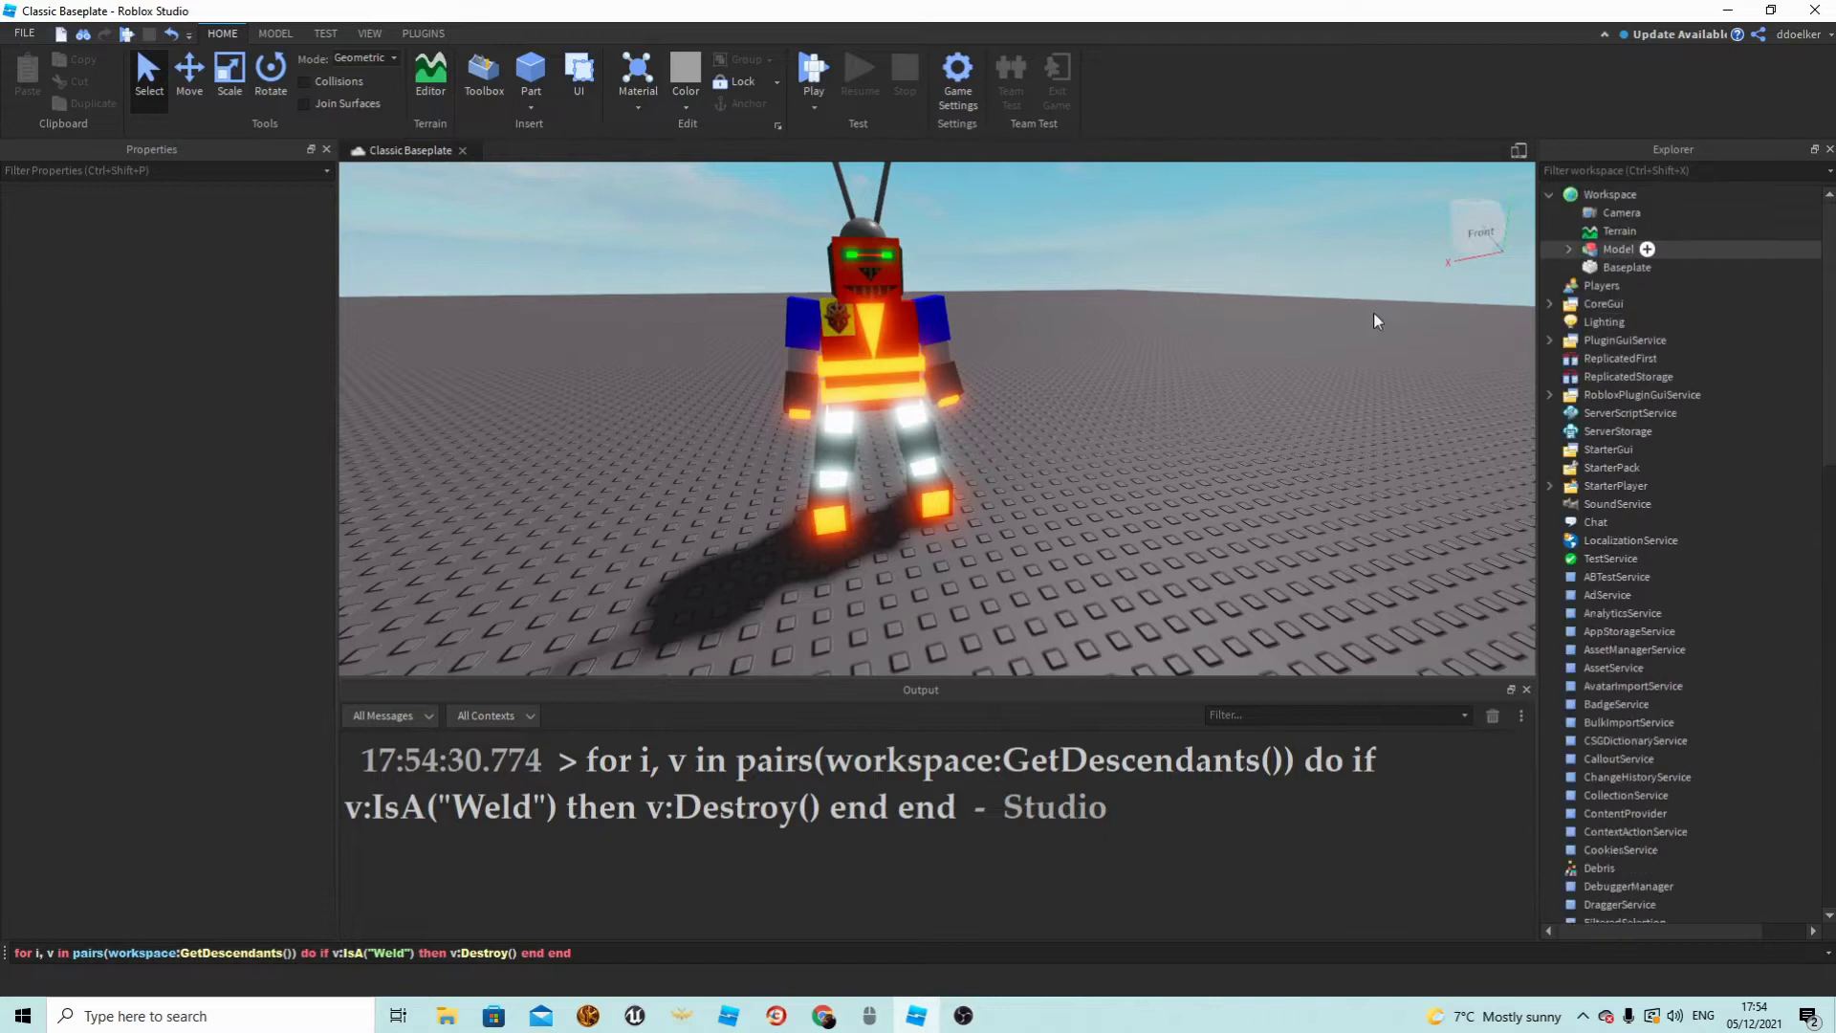
# Clear all messages from the output log.
pyautogui.moveTo(1188, 345); pyautogui.dragTo(1175, 349, button='right')
pyautogui.click(1492, 716)
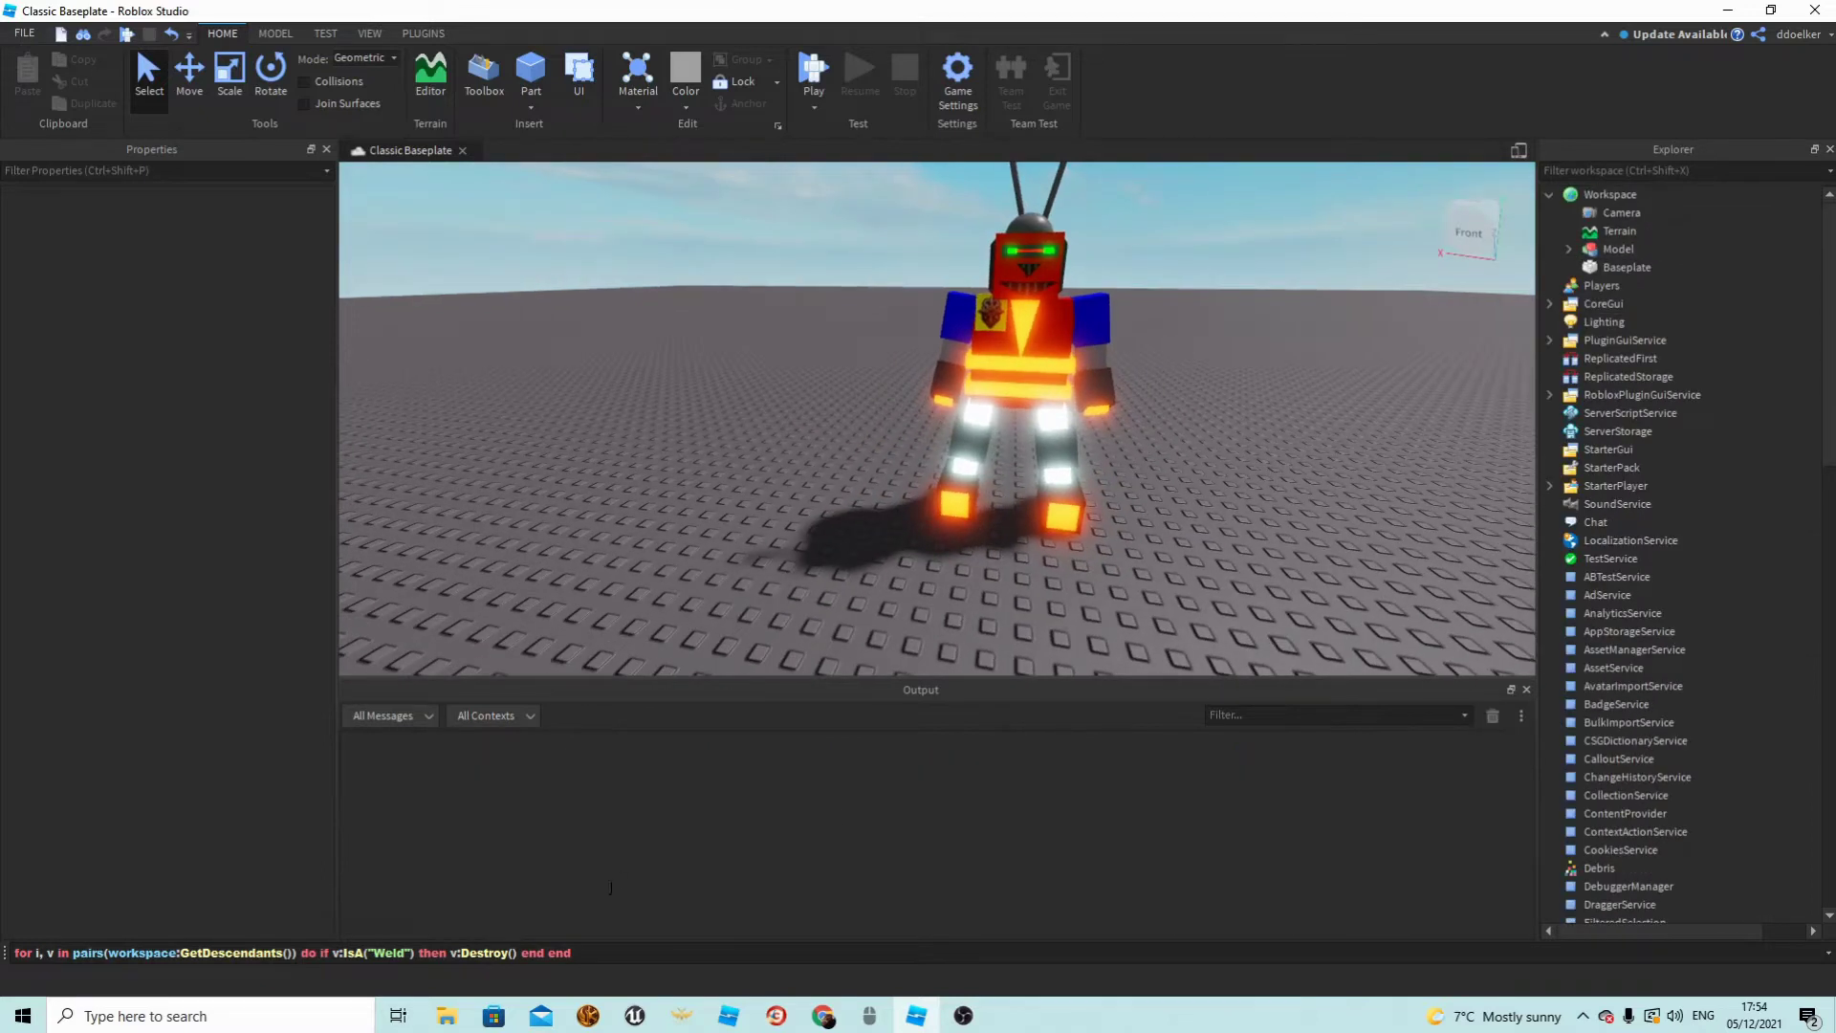
pyautogui.moveTo(1138, 417); pyautogui.dragTo(1099, 382, button='right')
pyautogui.scroll(3, 1098, 383)
pyautogui.scroll(-1, 1090, 394)
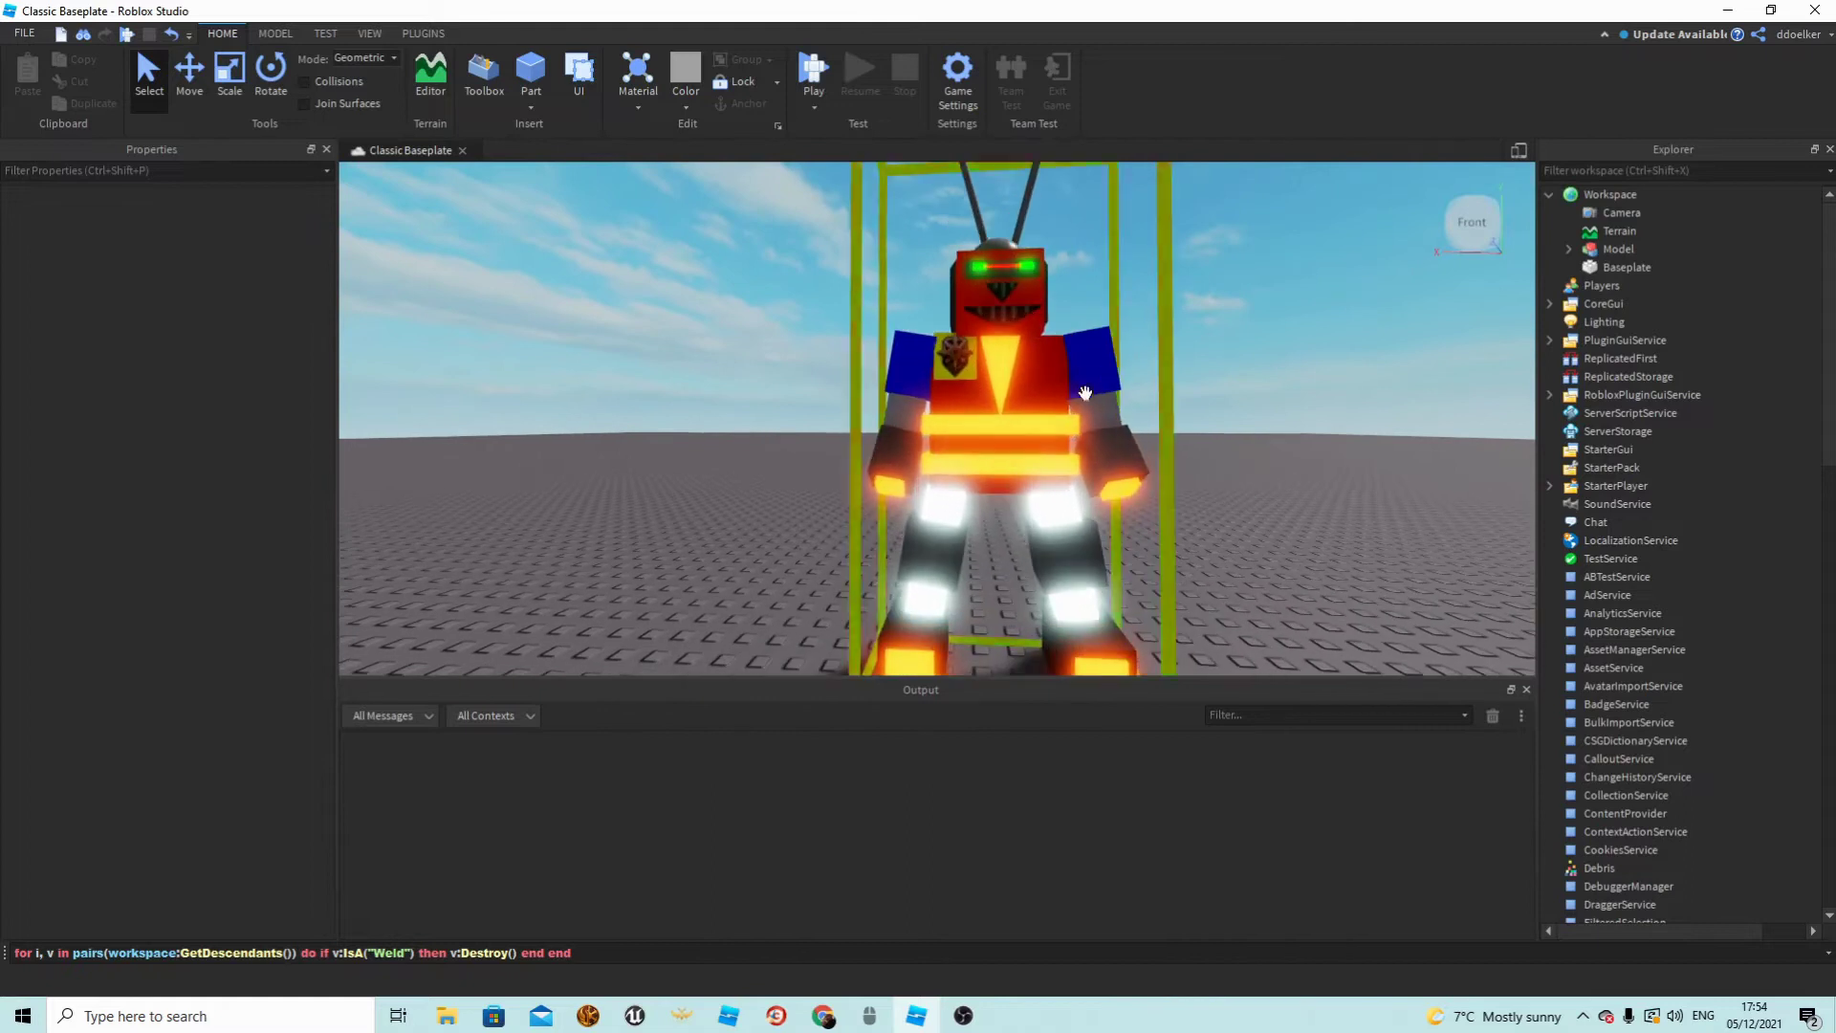
pyautogui.click(1127, 439)
pyautogui.scroll(-5, 1126, 438)
pyautogui.click(1165, 440)
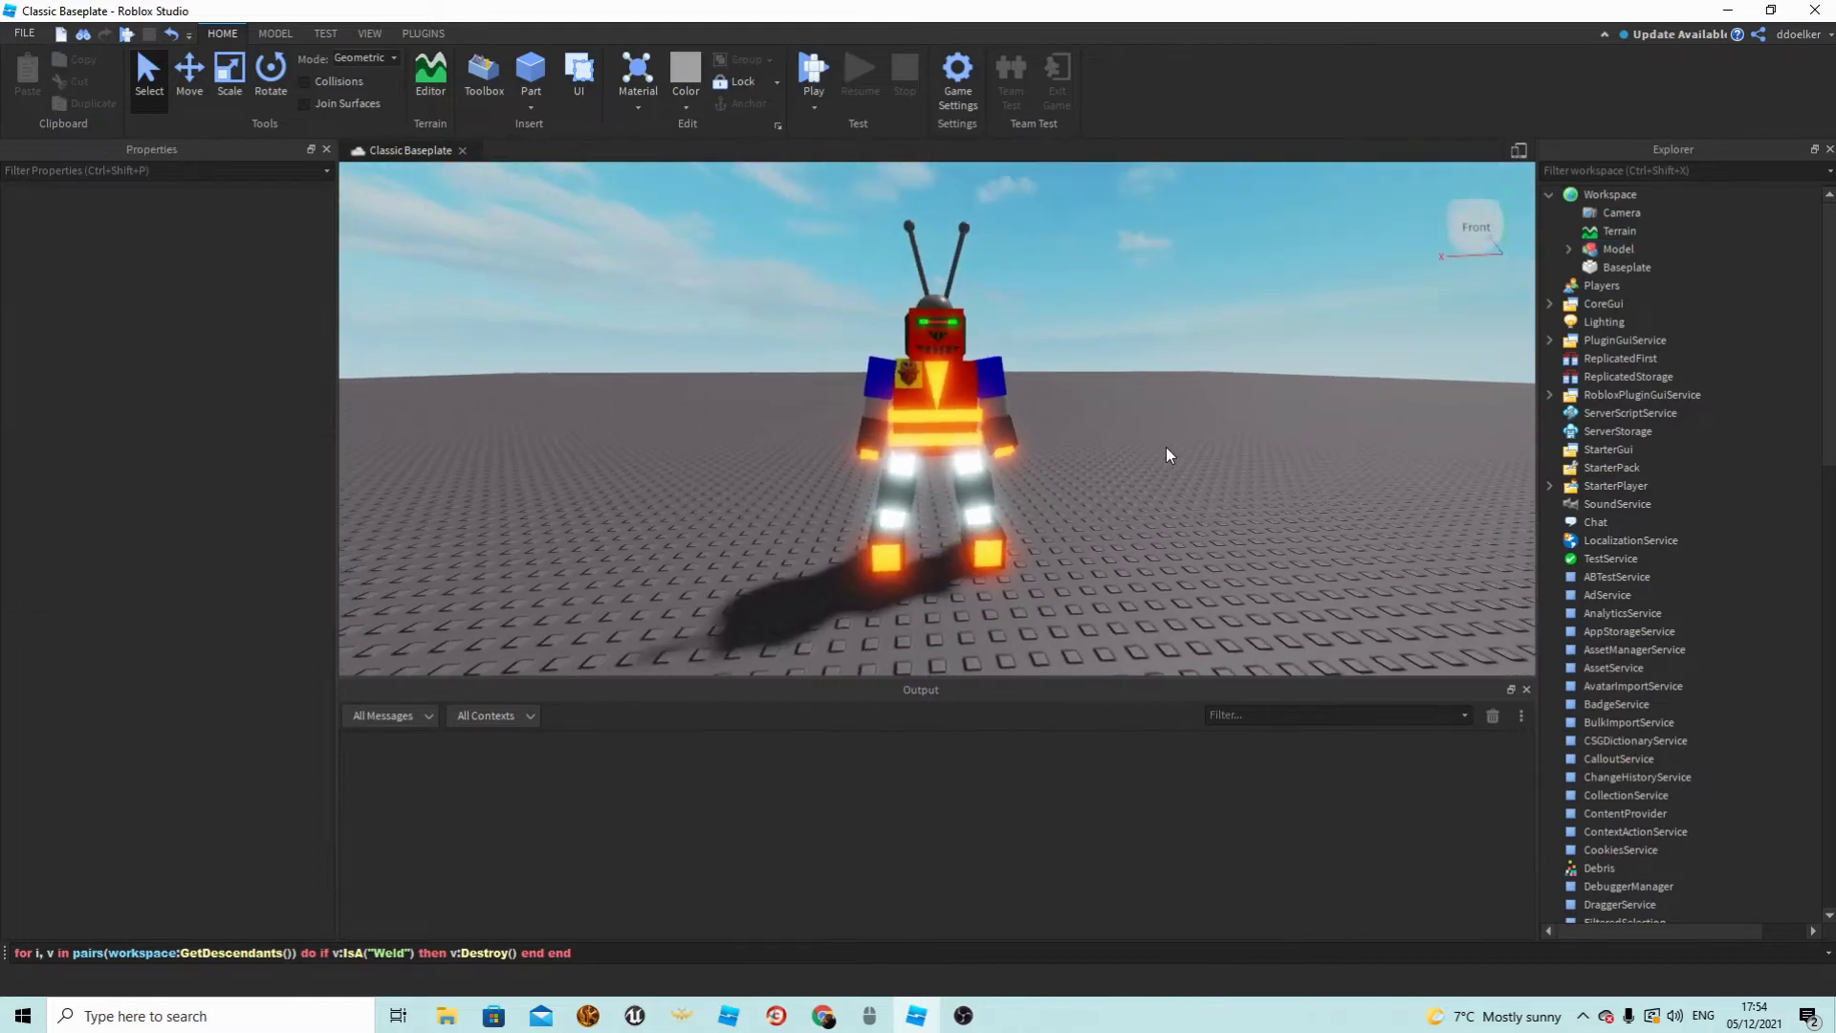
# Insert an R15 Block Rig dummy with the Rig Builder plugin.
pyautogui.scroll(3, 1167, 446)
pyautogui.moveTo(1167, 446); pyautogui.dragTo(1166, 446, button='right')
pyautogui.scroll(-3, 1166, 446)
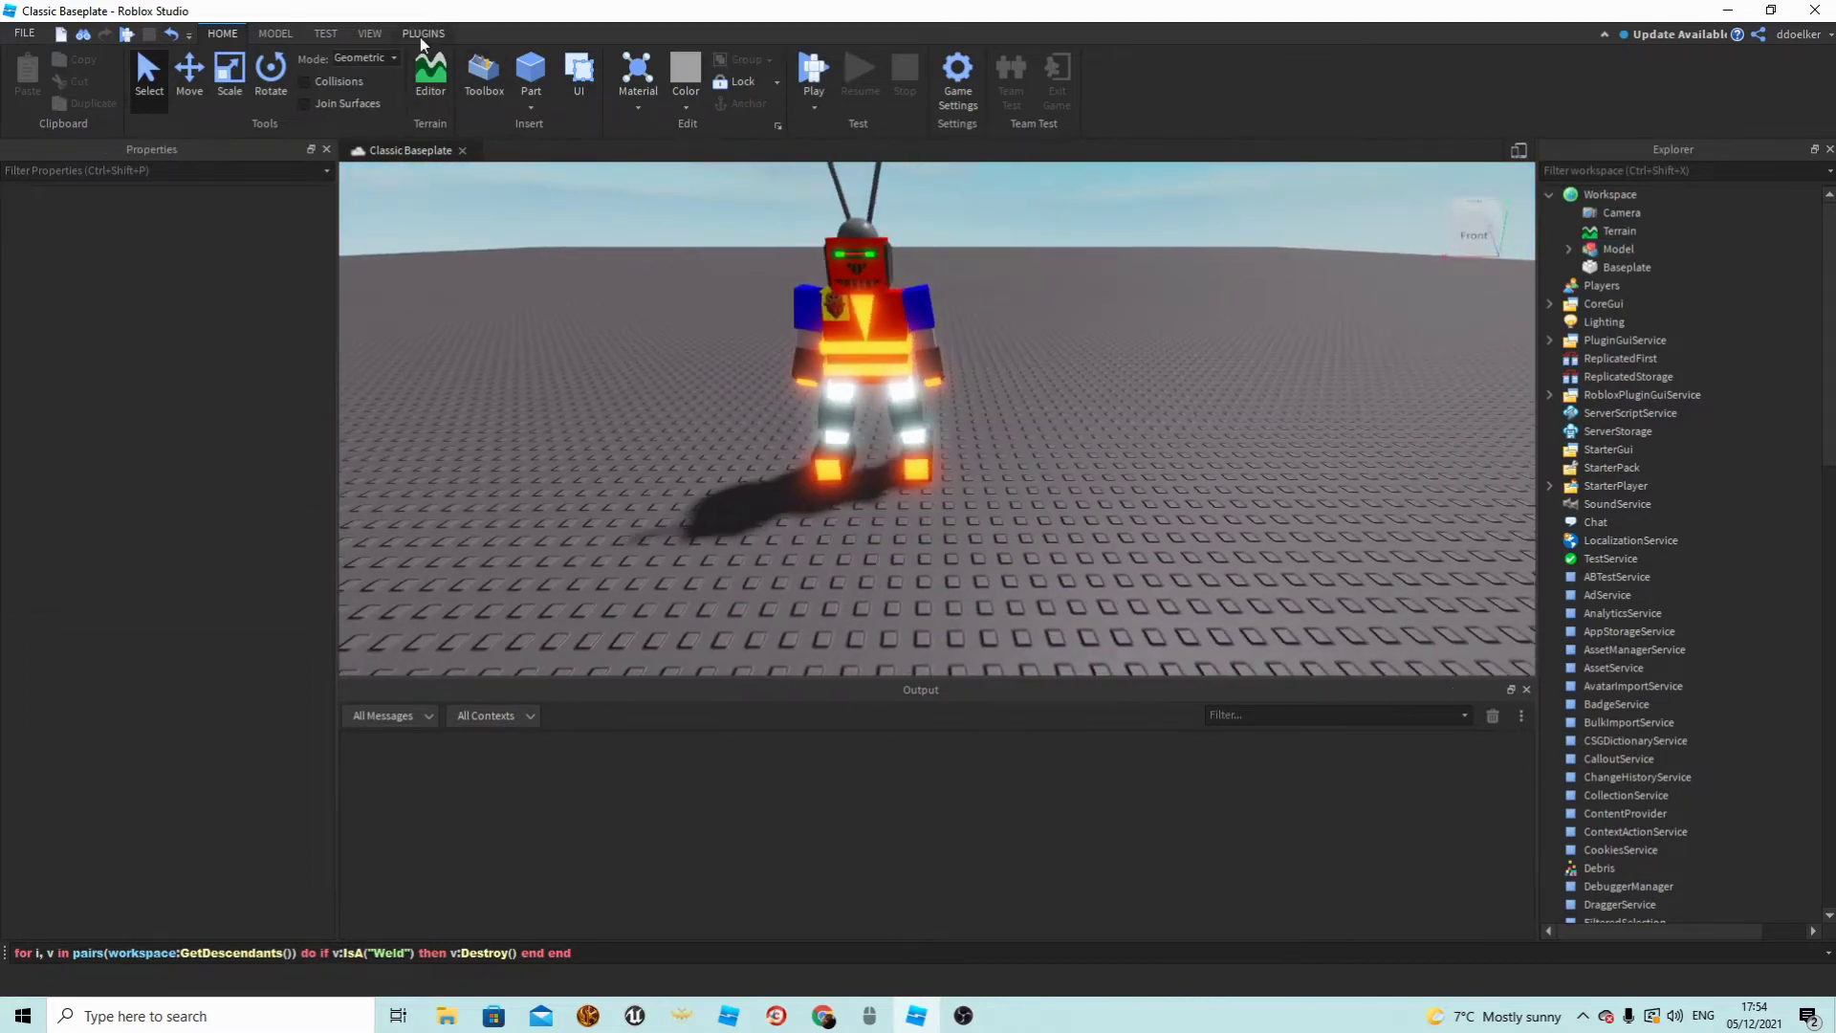
pyautogui.click(413, 35)
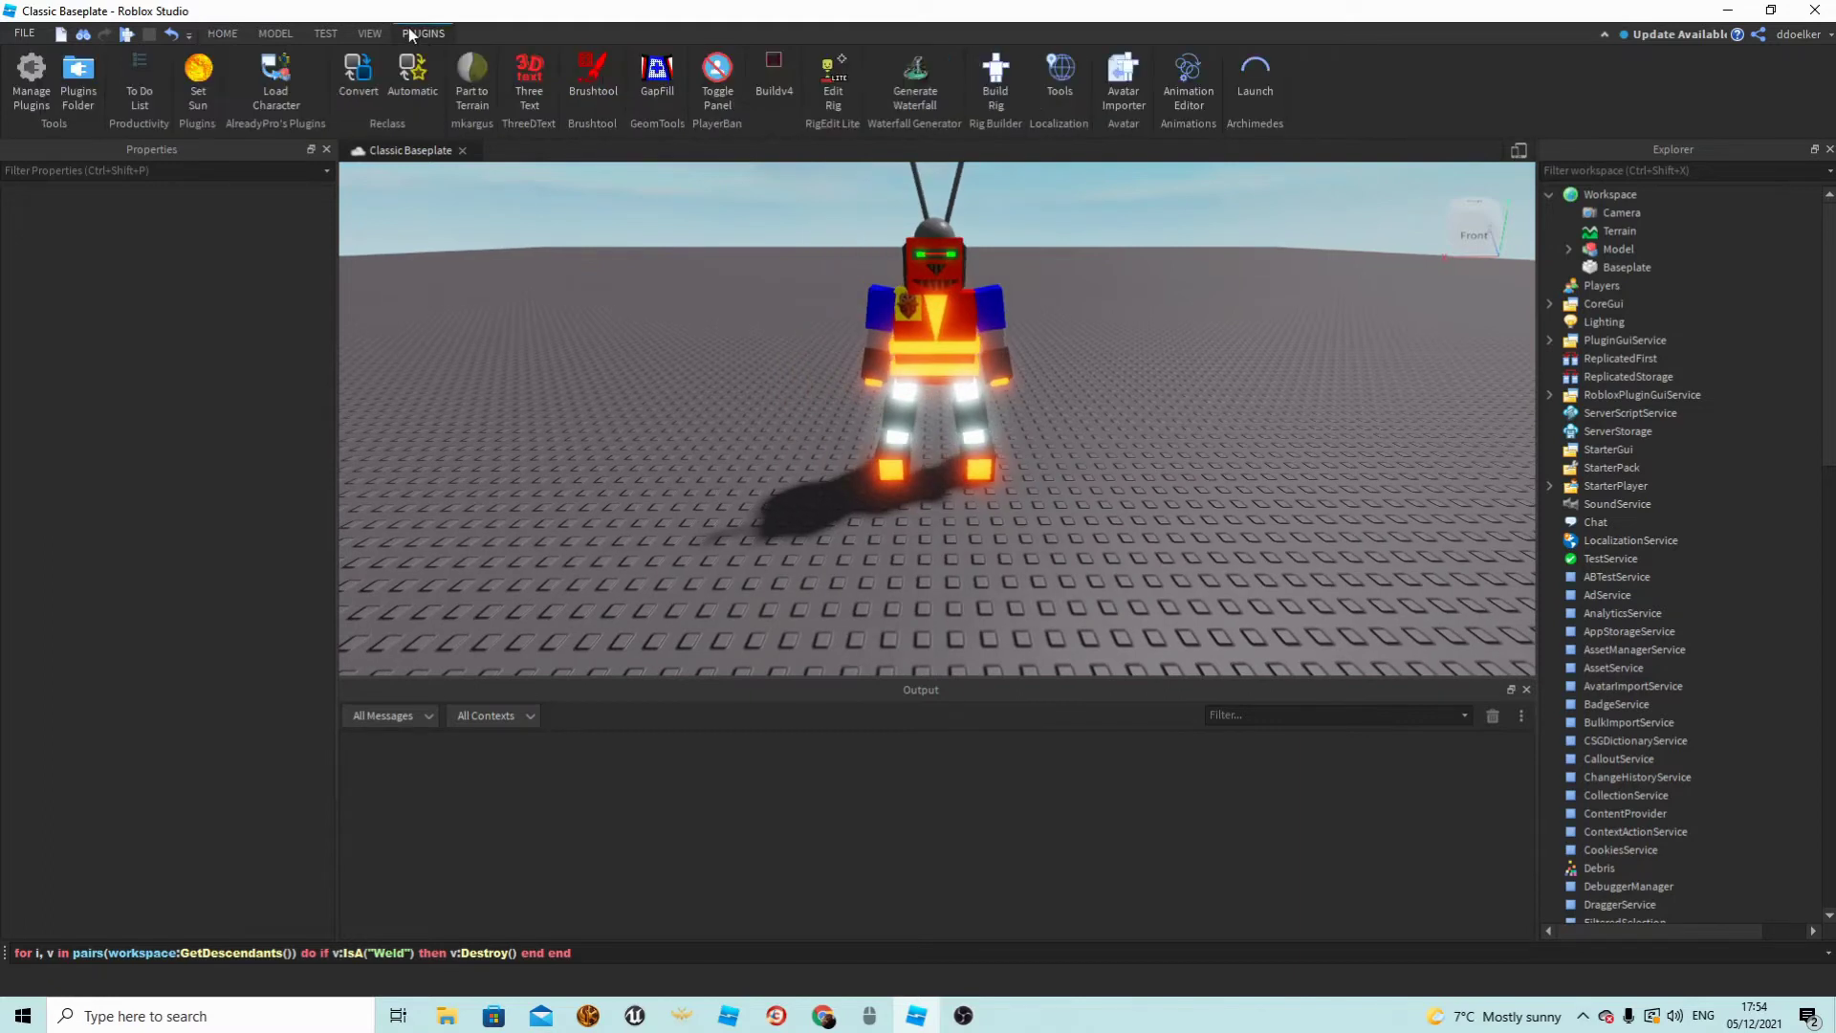
pyautogui.click(995, 75)
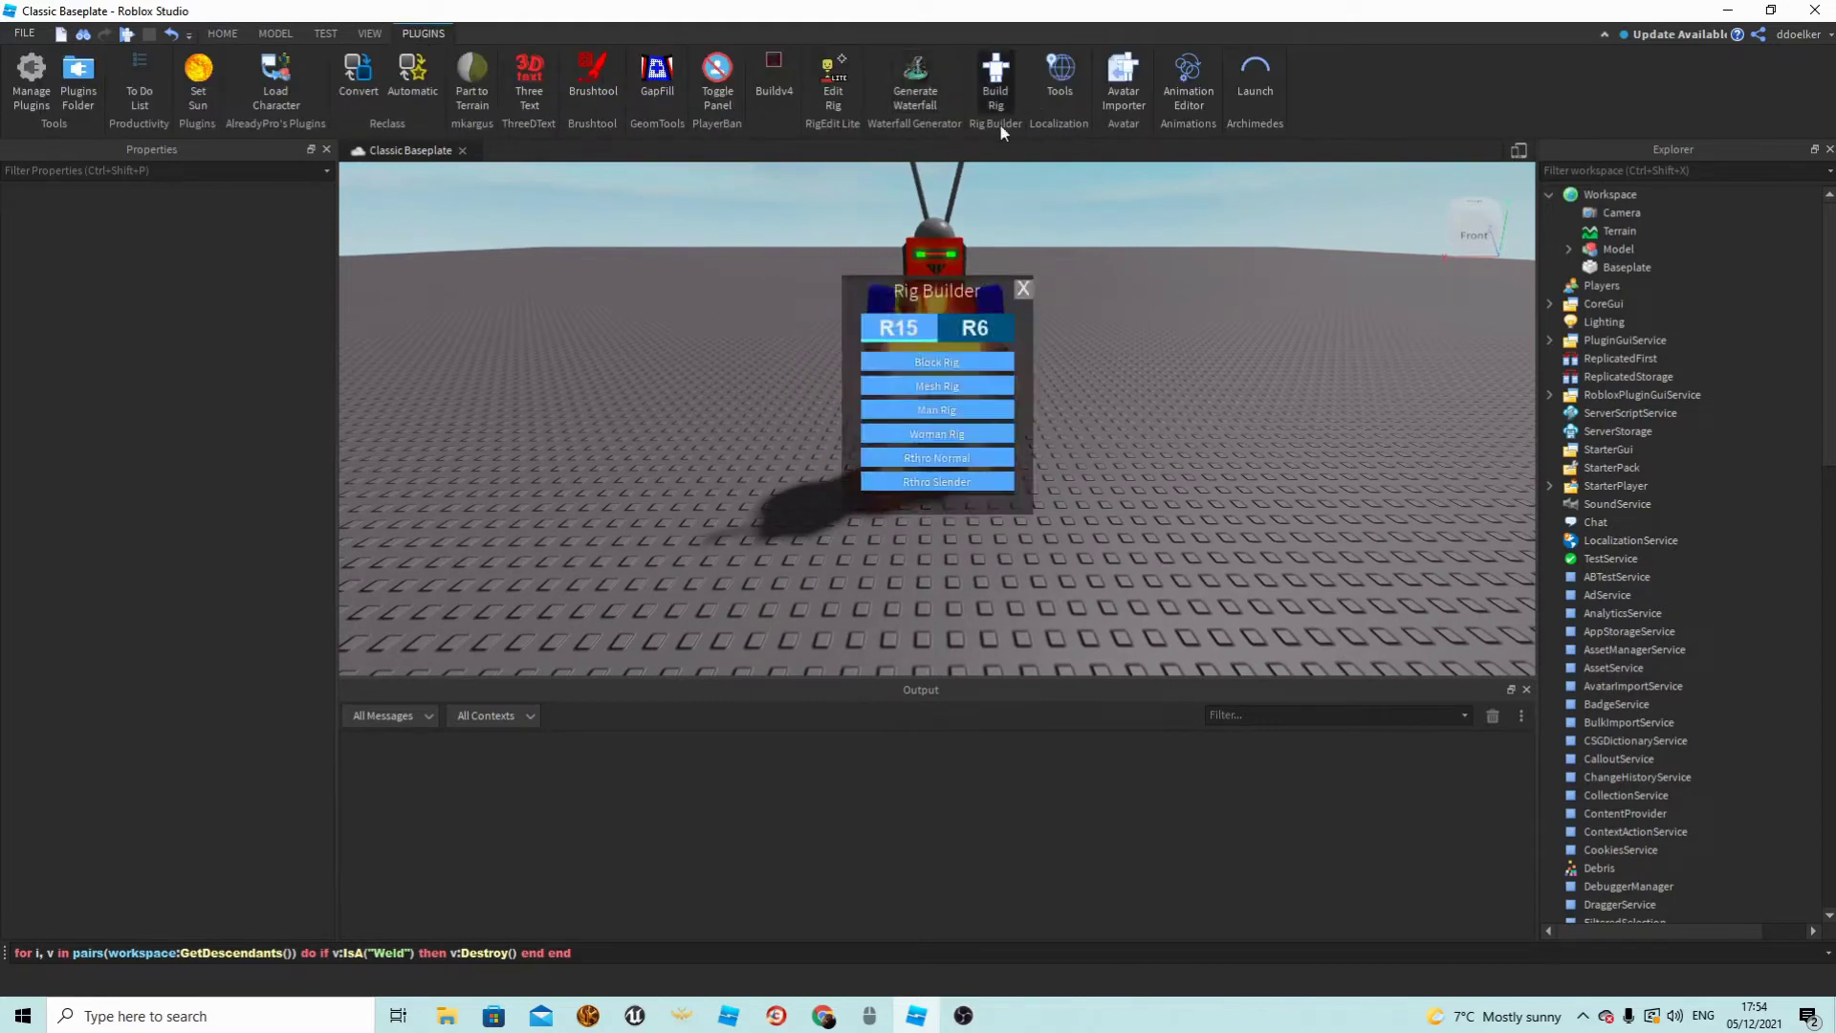
pyautogui.click(1018, 283)
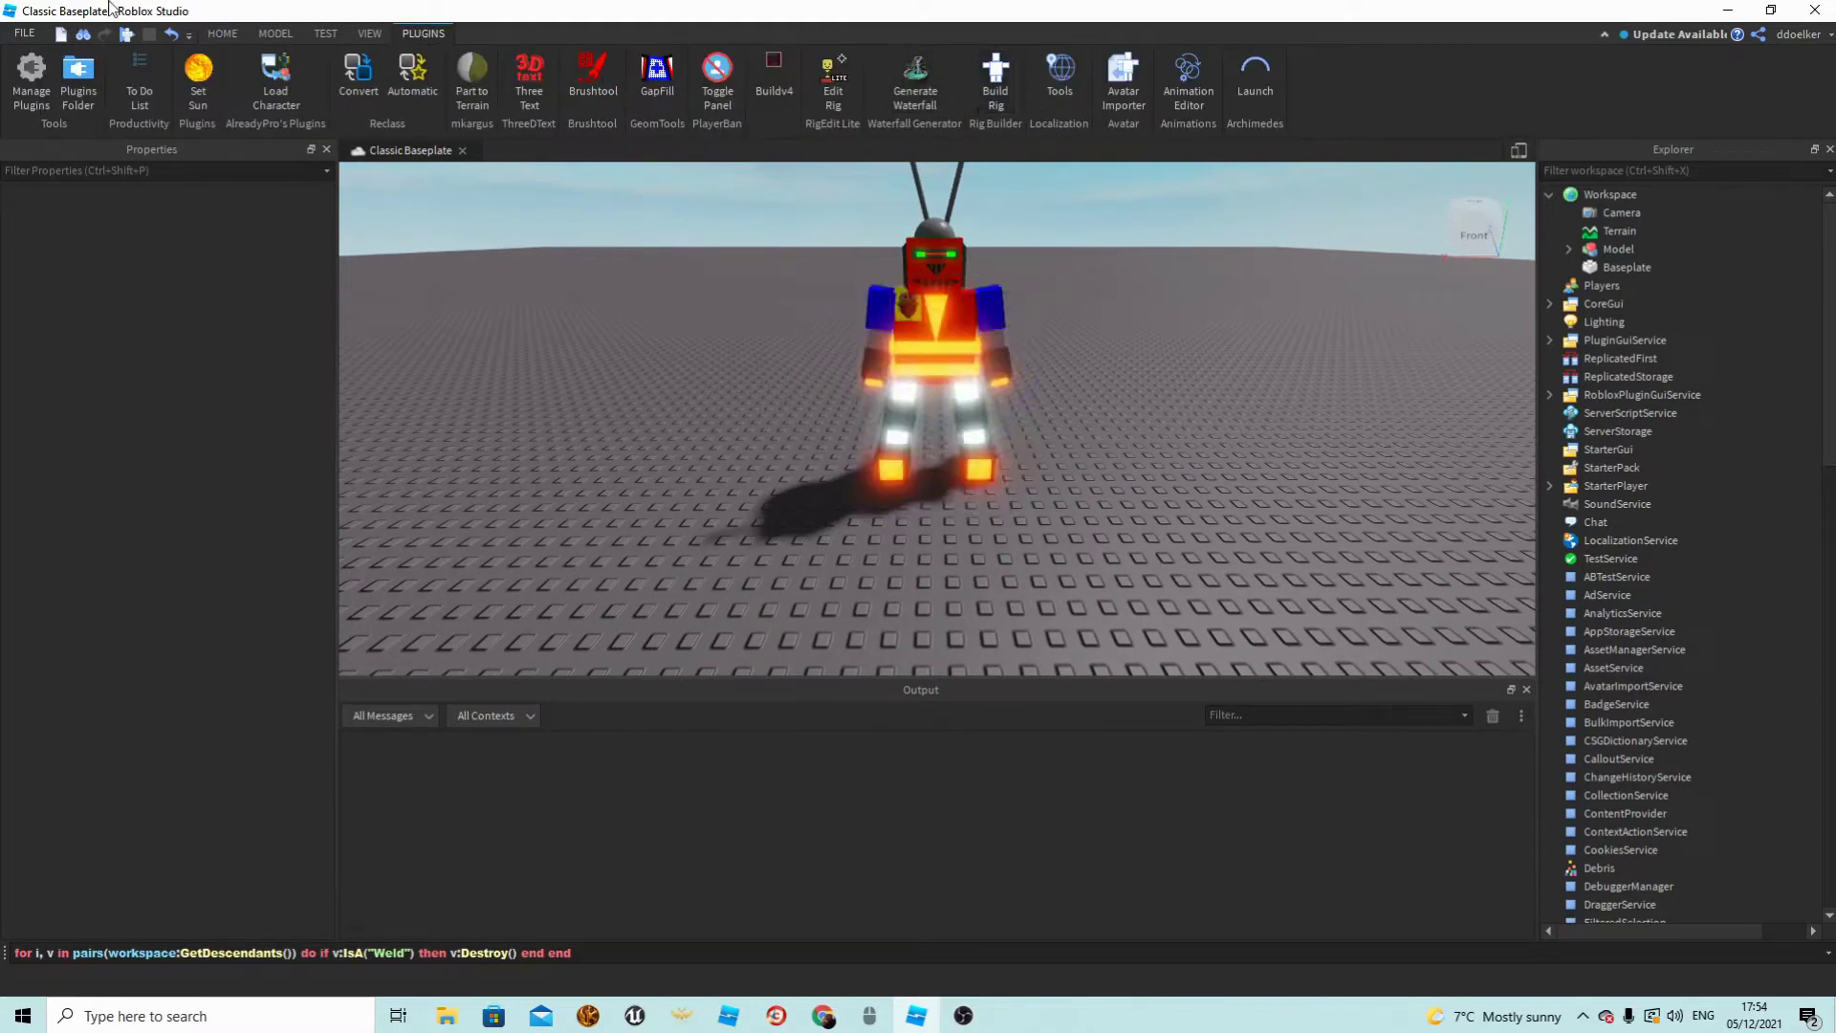
pyautogui.click(995, 76)
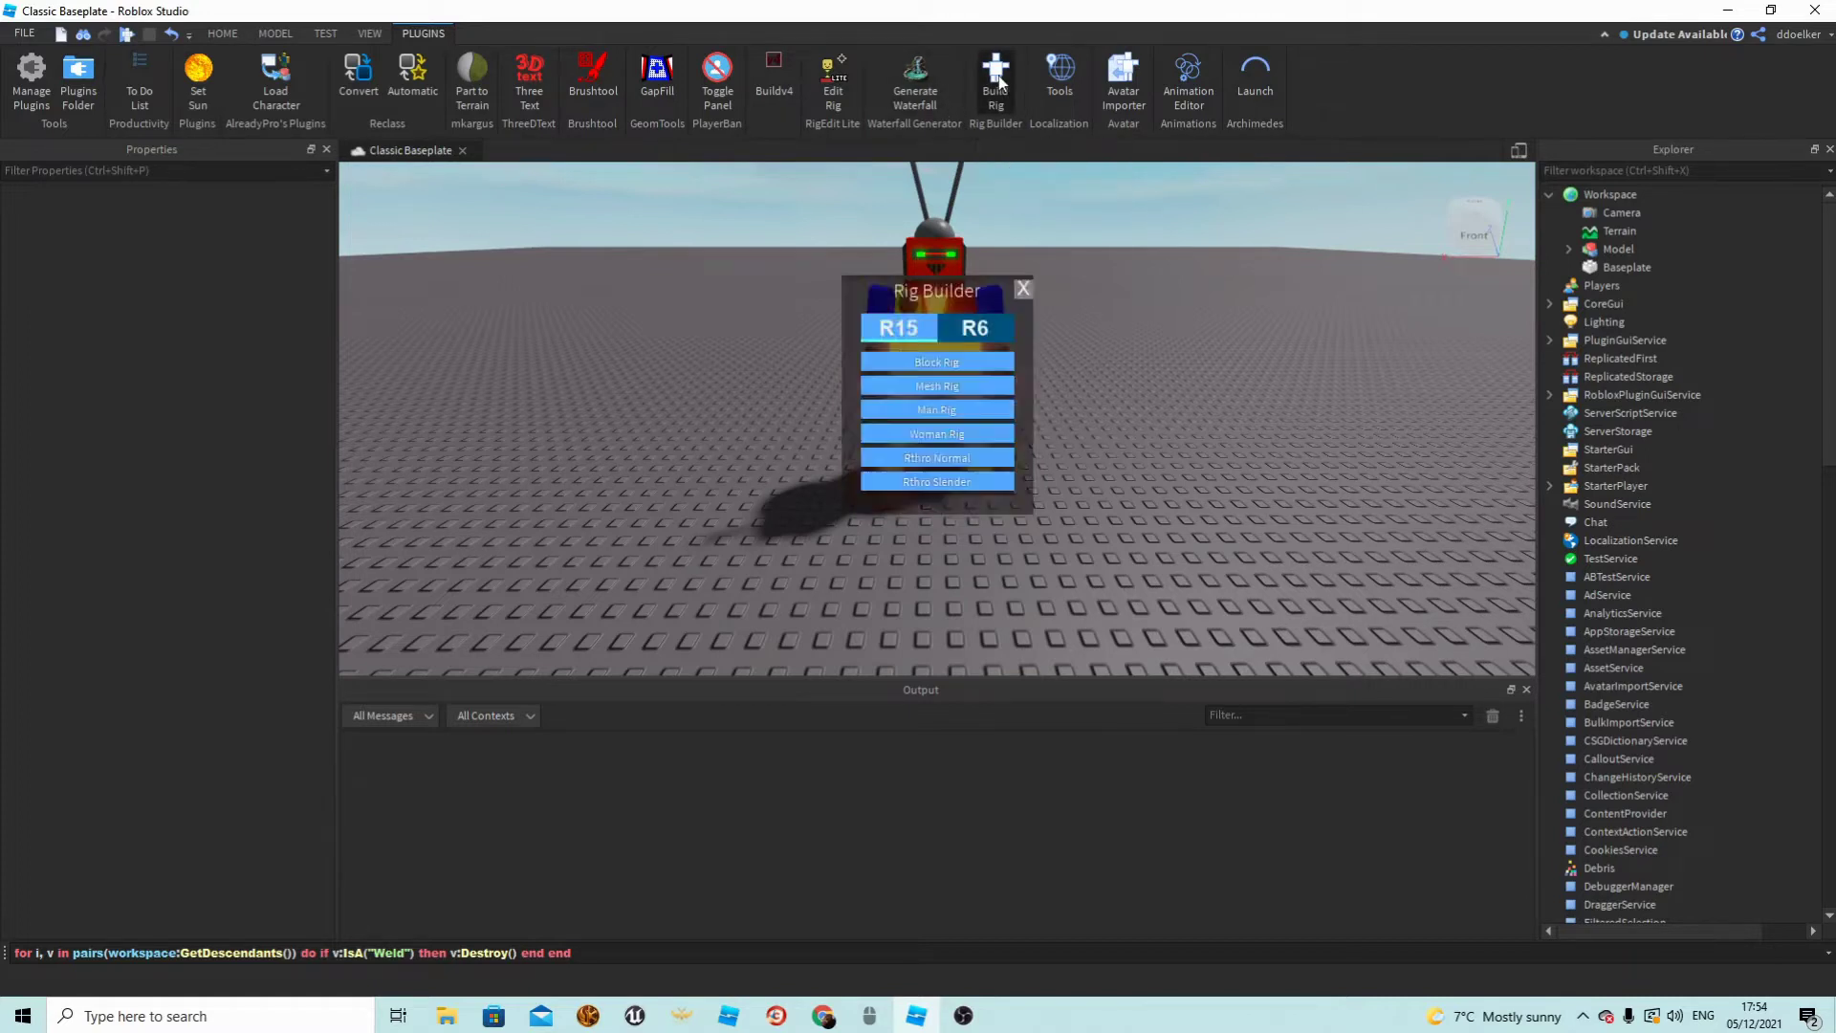
pyautogui.click(918, 365)
pyautogui.click(1017, 285)
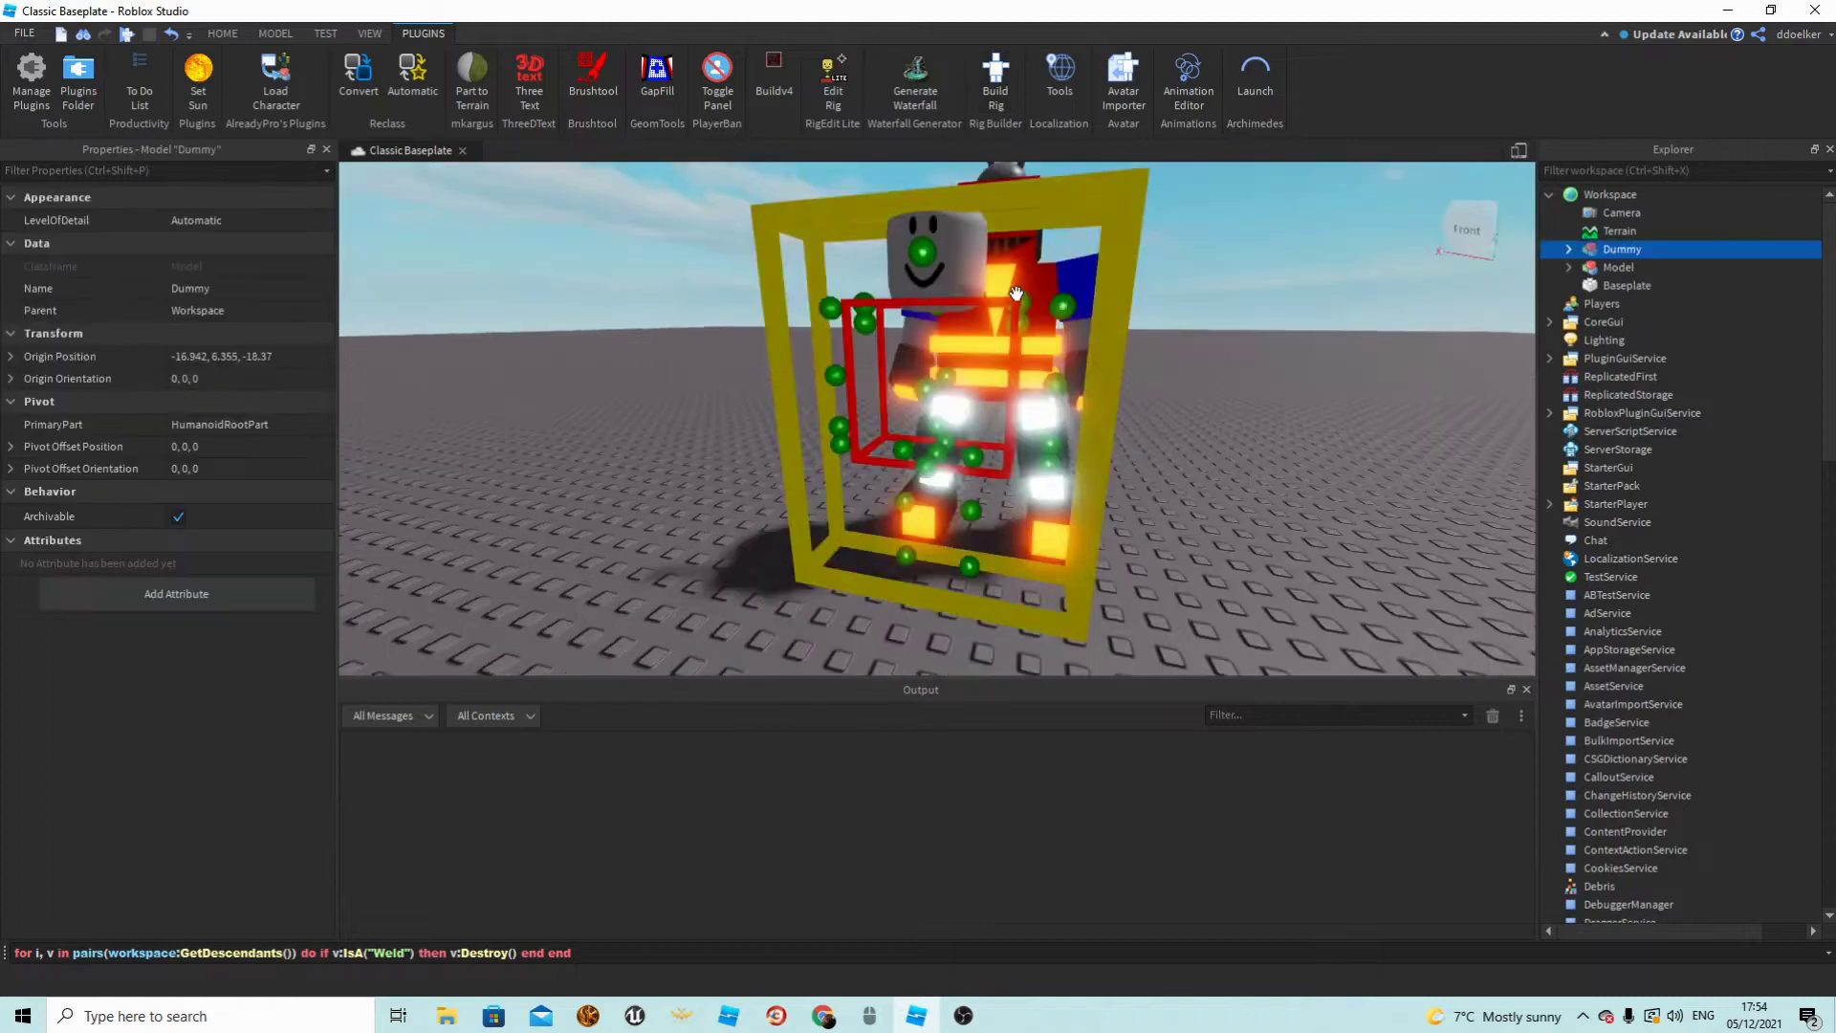
# Place the R15 dummy beside the robot, then delete it.
pyautogui.moveTo(951, 421); pyautogui.dragTo(824, 535)
pyautogui.scroll(-2, 851, 535)
pyautogui.moveTo(835, 524); pyautogui.dragTo(838, 521, button='right')
pyautogui.press('s')
pyautogui.press('w')
pyautogui.press('Delete')
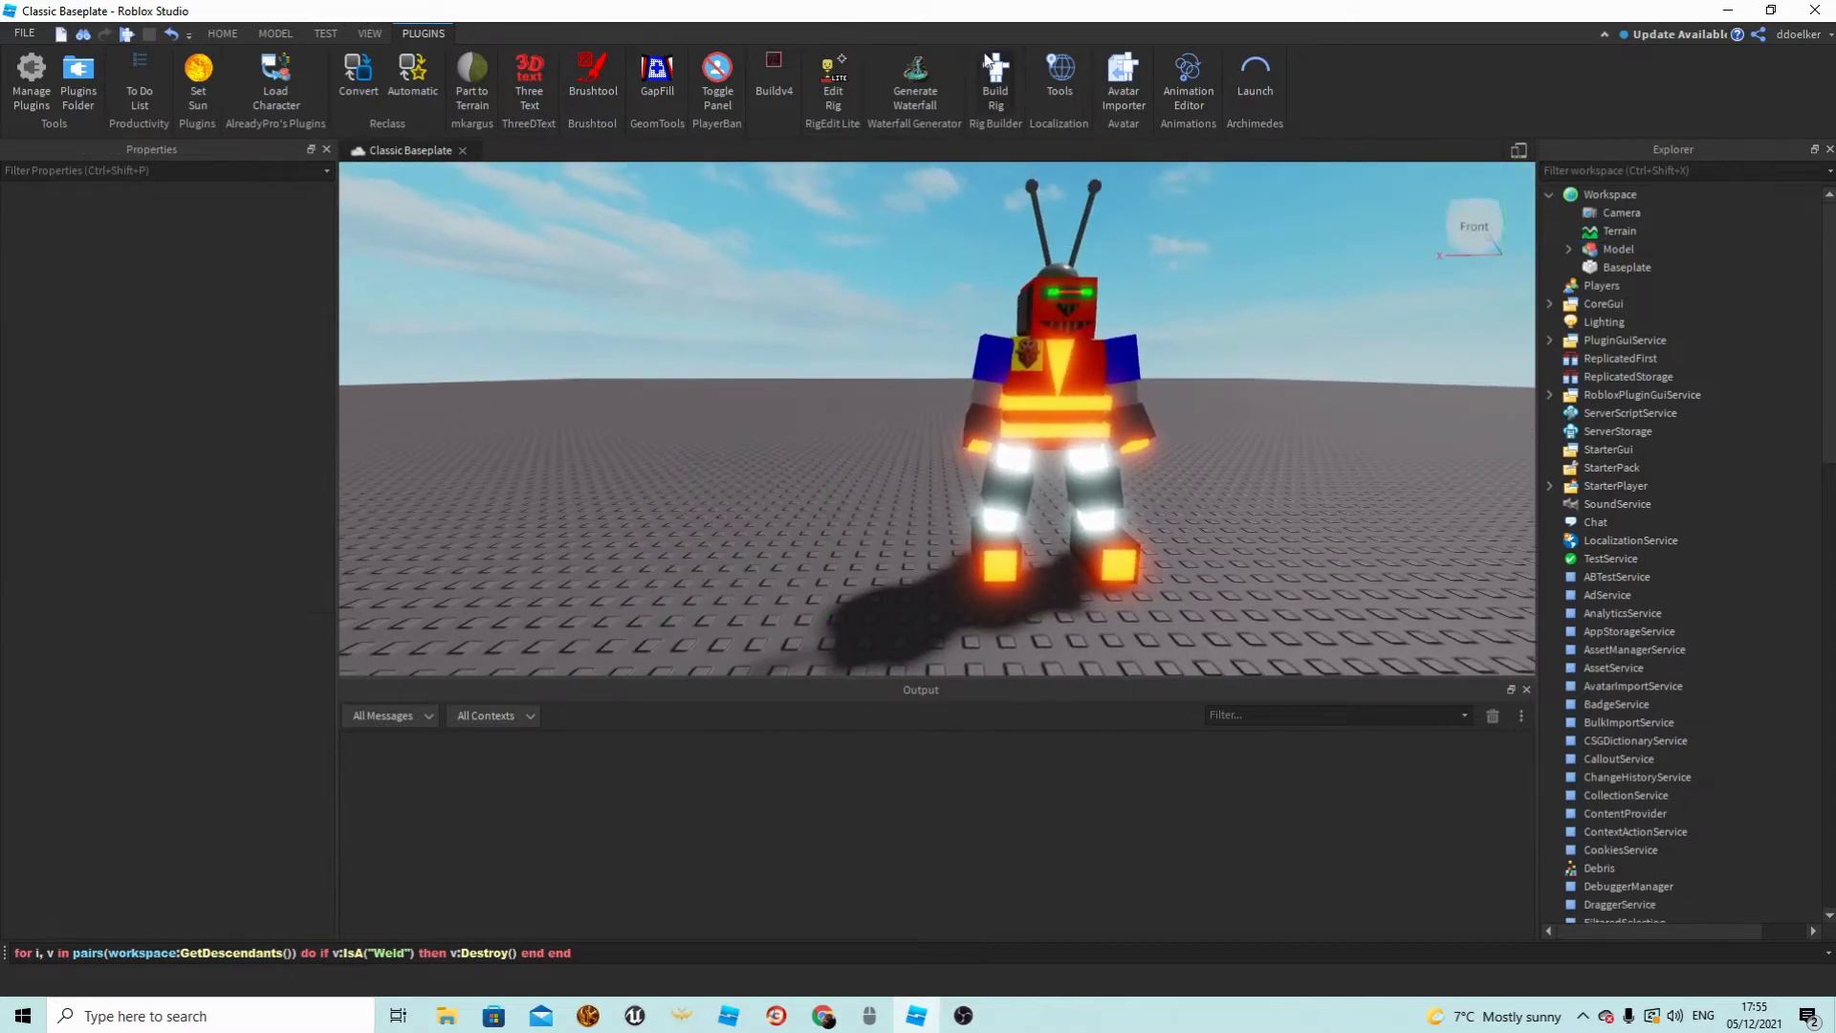
# Insert an R6 Block Rig dummy with Rig Builder and place it on the baseplate beside the robot.
pyautogui.click(990, 107)
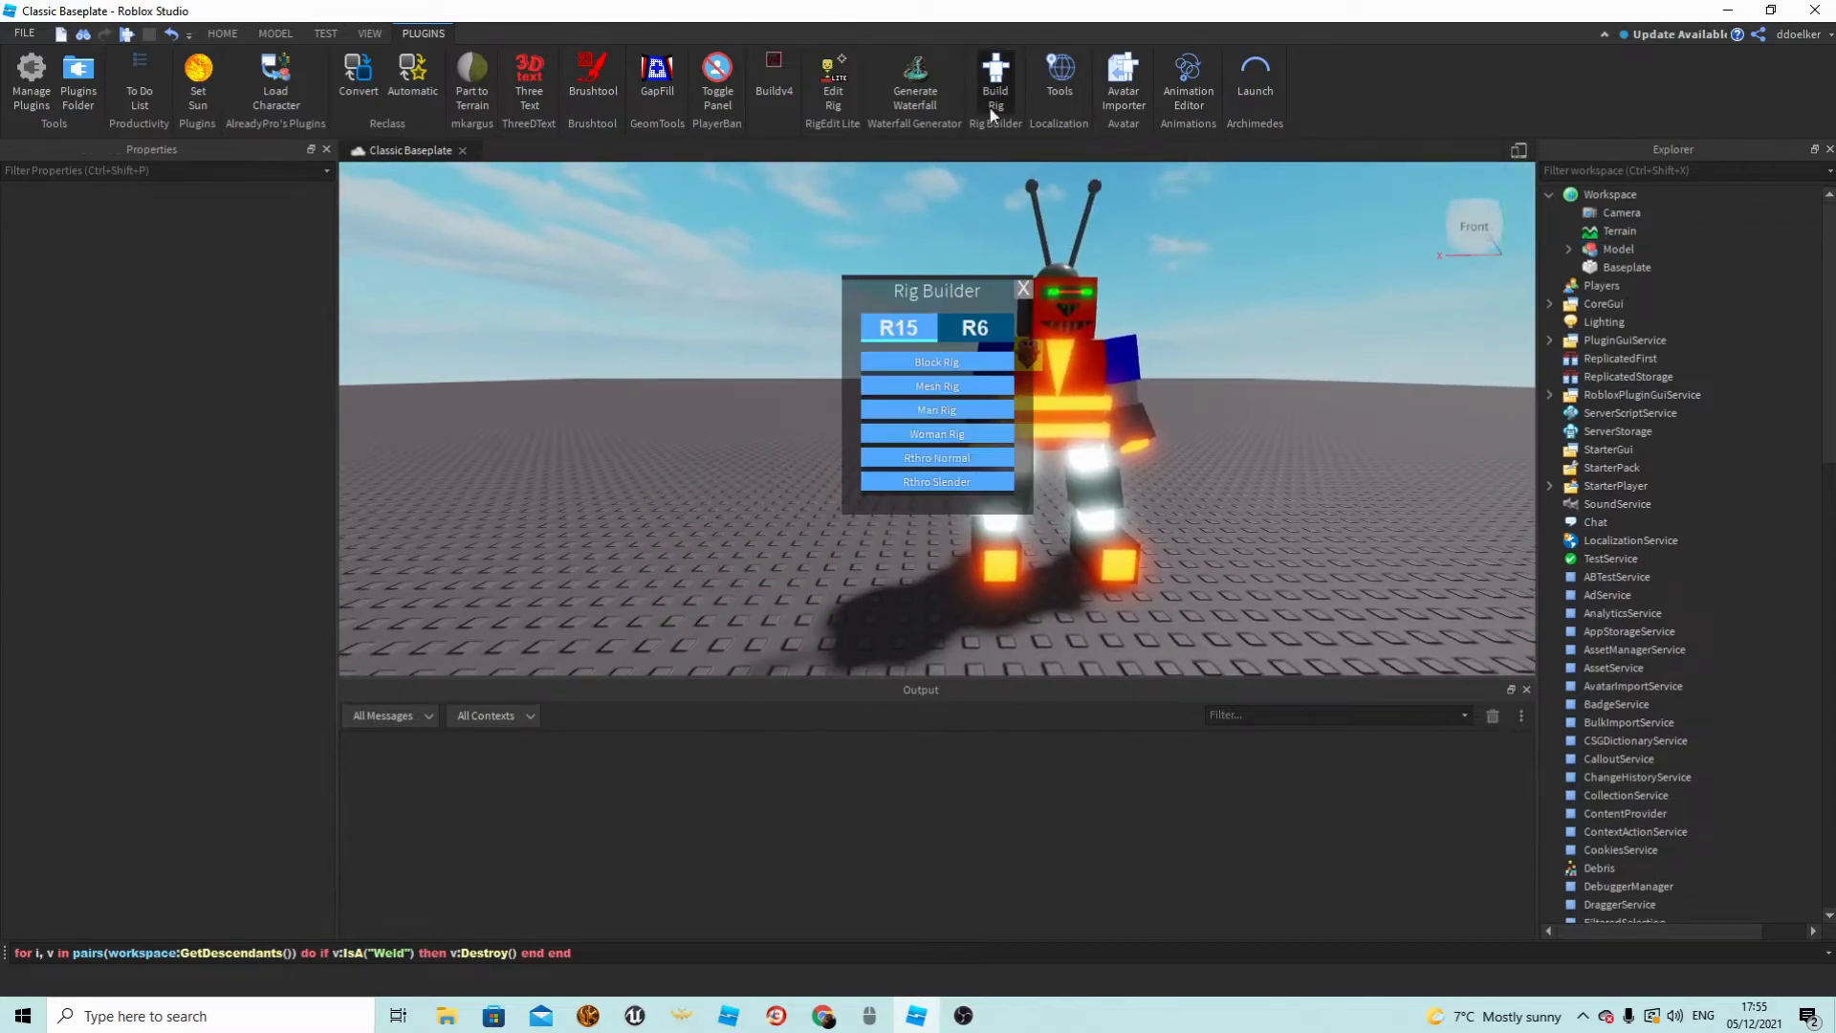
pyautogui.click(937, 363)
pyautogui.moveTo(954, 410); pyautogui.dragTo(856, 563)
pyautogui.scroll(4, 903, 519)
pyautogui.scroll(-3, 903, 518)
pyautogui.scroll(2, 904, 518)
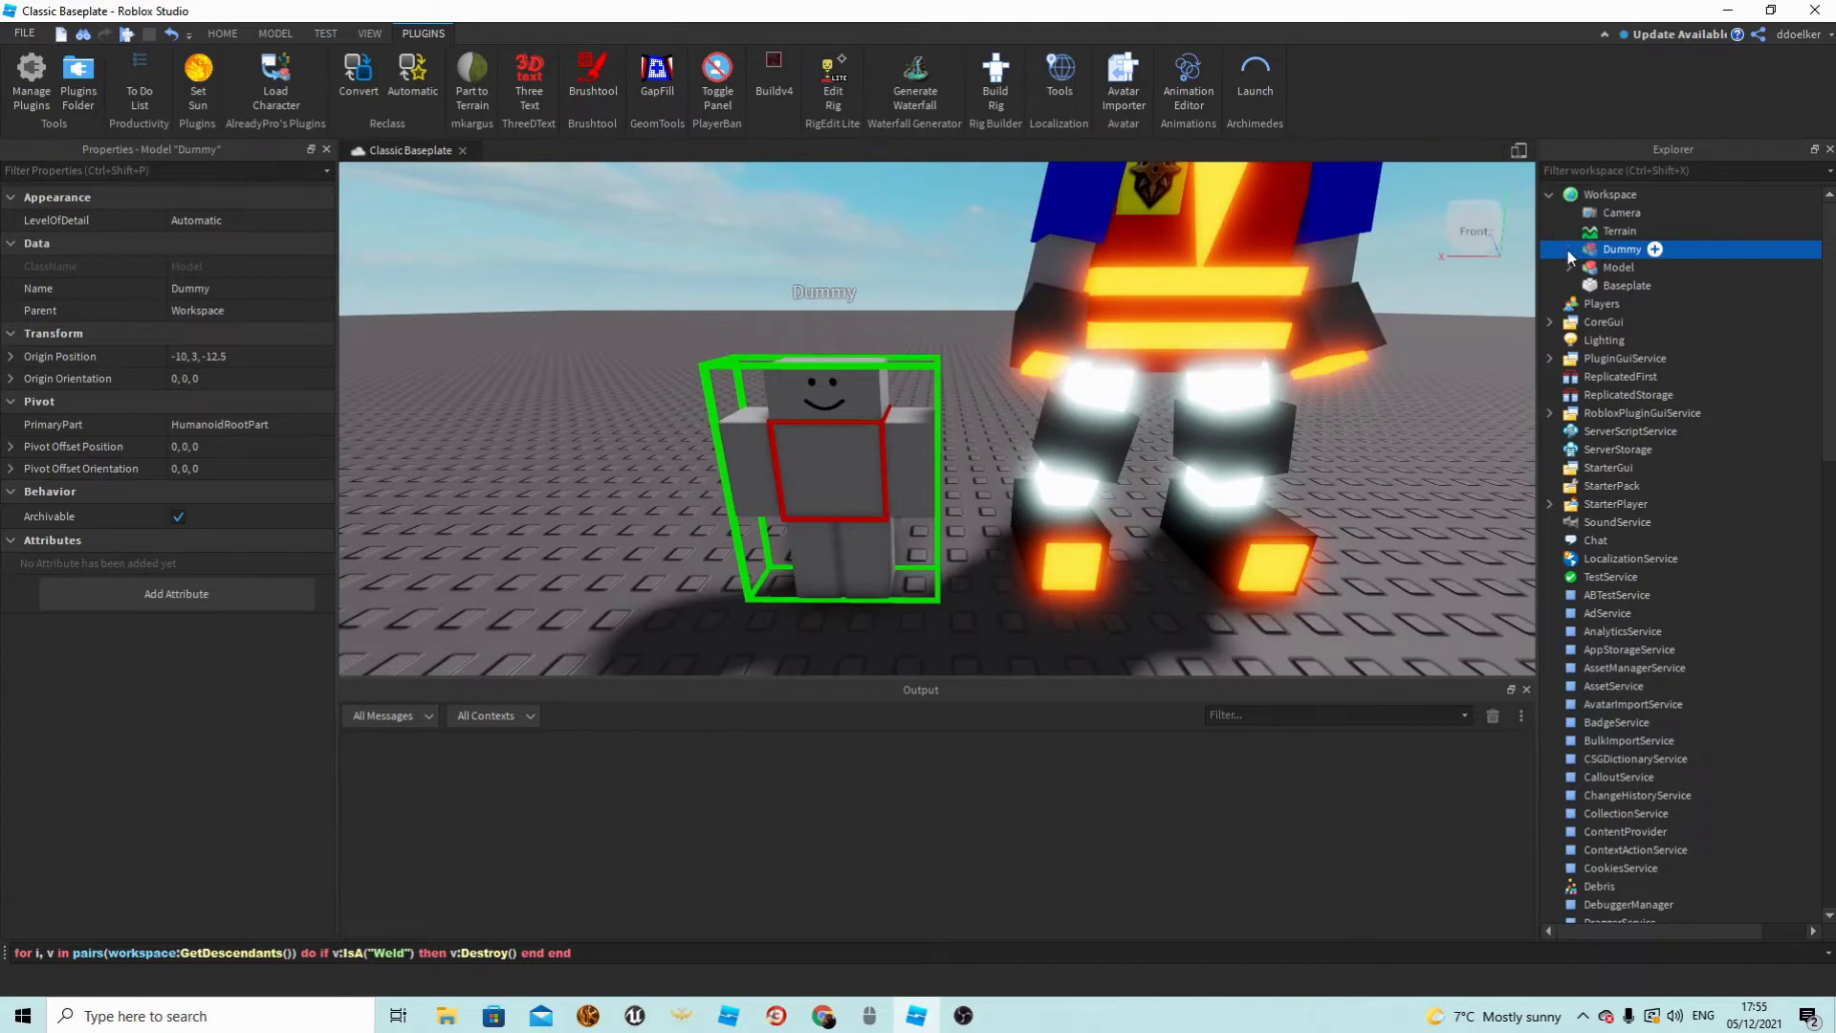
# Expand the Dummy model's hierarchy and examine its R6 body parts.
pyautogui.click(1568, 251)
pyautogui.moveTo(1310, 340); pyautogui.dragTo(1357, 289, button='right')
pyautogui.scroll(2, 1310, 340)
pyautogui.scroll(-5, 1310, 339)
pyautogui.scroll(2, 1161, 388)
# Scale the robot model down to roughly the R6 dummy's height.
pyautogui.click(1062, 416)
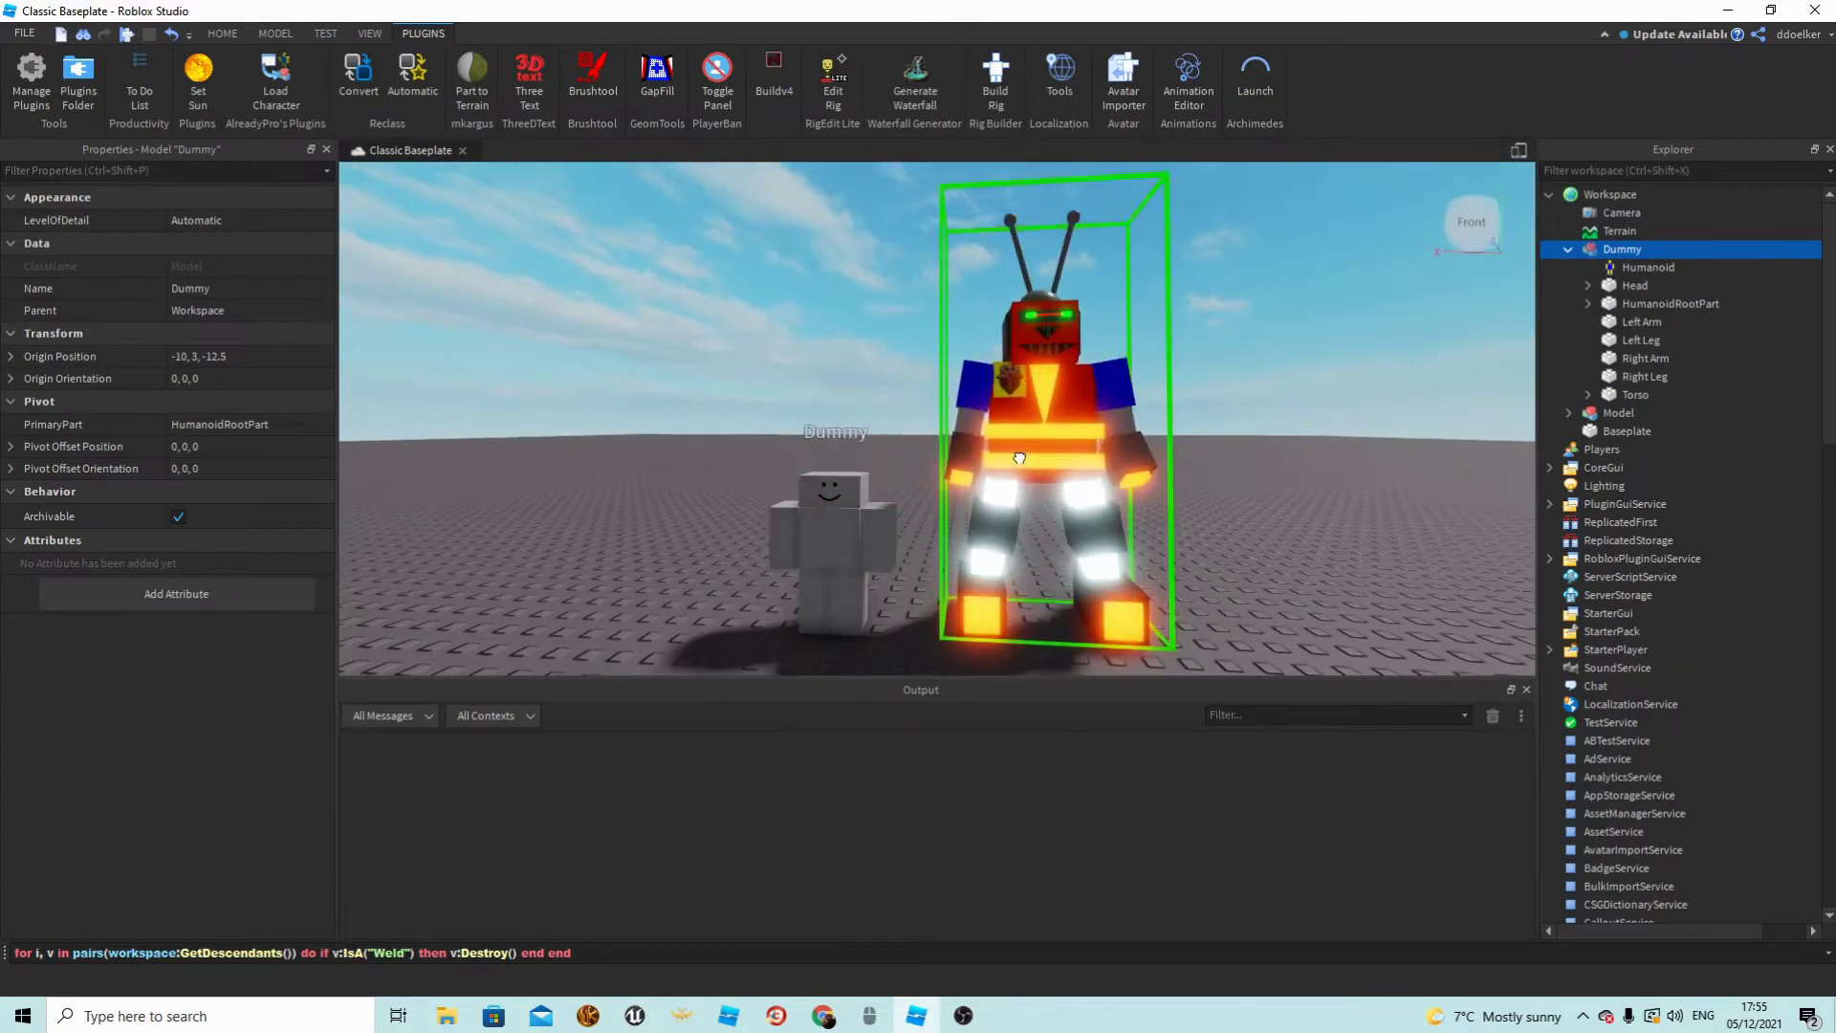
pyautogui.click(226, 36)
pyautogui.click(229, 75)
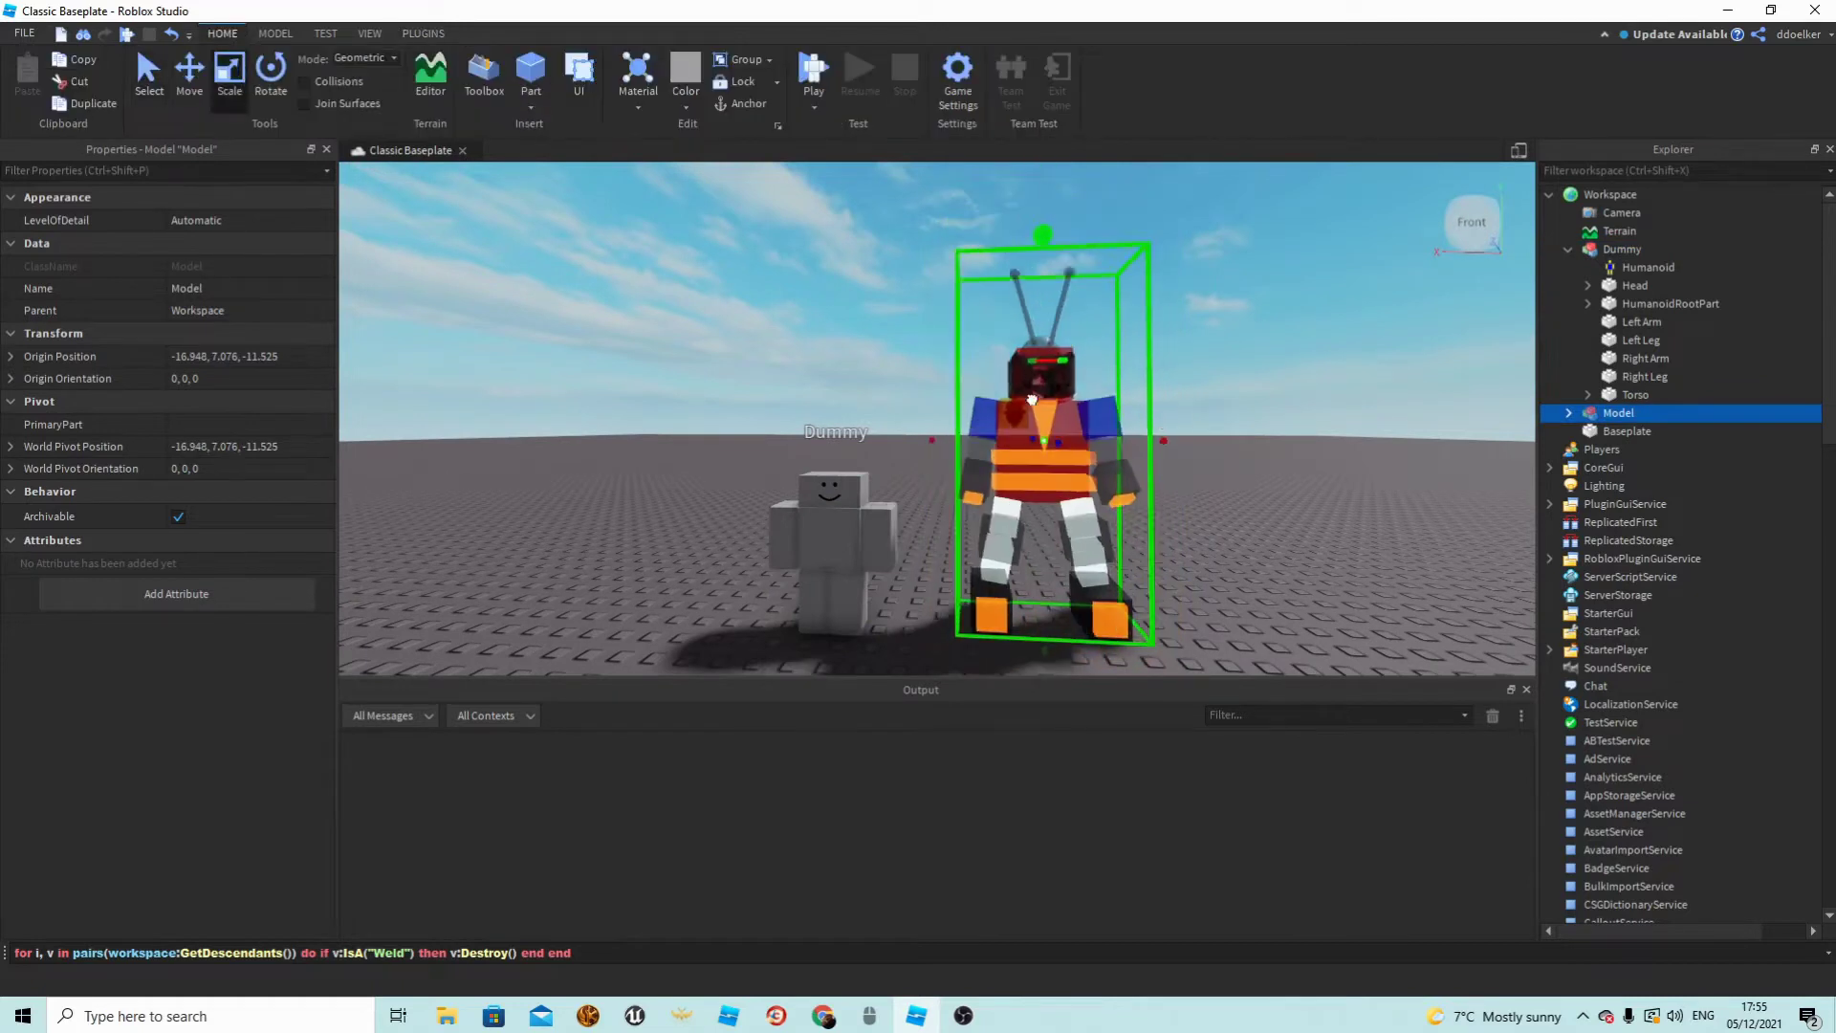
pyautogui.moveTo(1032, 399); pyautogui.dragTo(1048, 416)
pyautogui.scroll(3, 1049, 415)
pyautogui.moveTo(1049, 414); pyautogui.dragTo(1048, 414, button='right')
pyautogui.click(1014, 493)
pyautogui.moveTo(990, 507); pyautogui.dragTo(988, 521)
pyautogui.moveTo(988, 520); pyautogui.dragTo(989, 520, button='right')
pyautogui.moveTo(989, 520); pyautogui.dragTo(988, 520)
pyautogui.moveTo(989, 520); pyautogui.dragTo(989, 520, button='right')
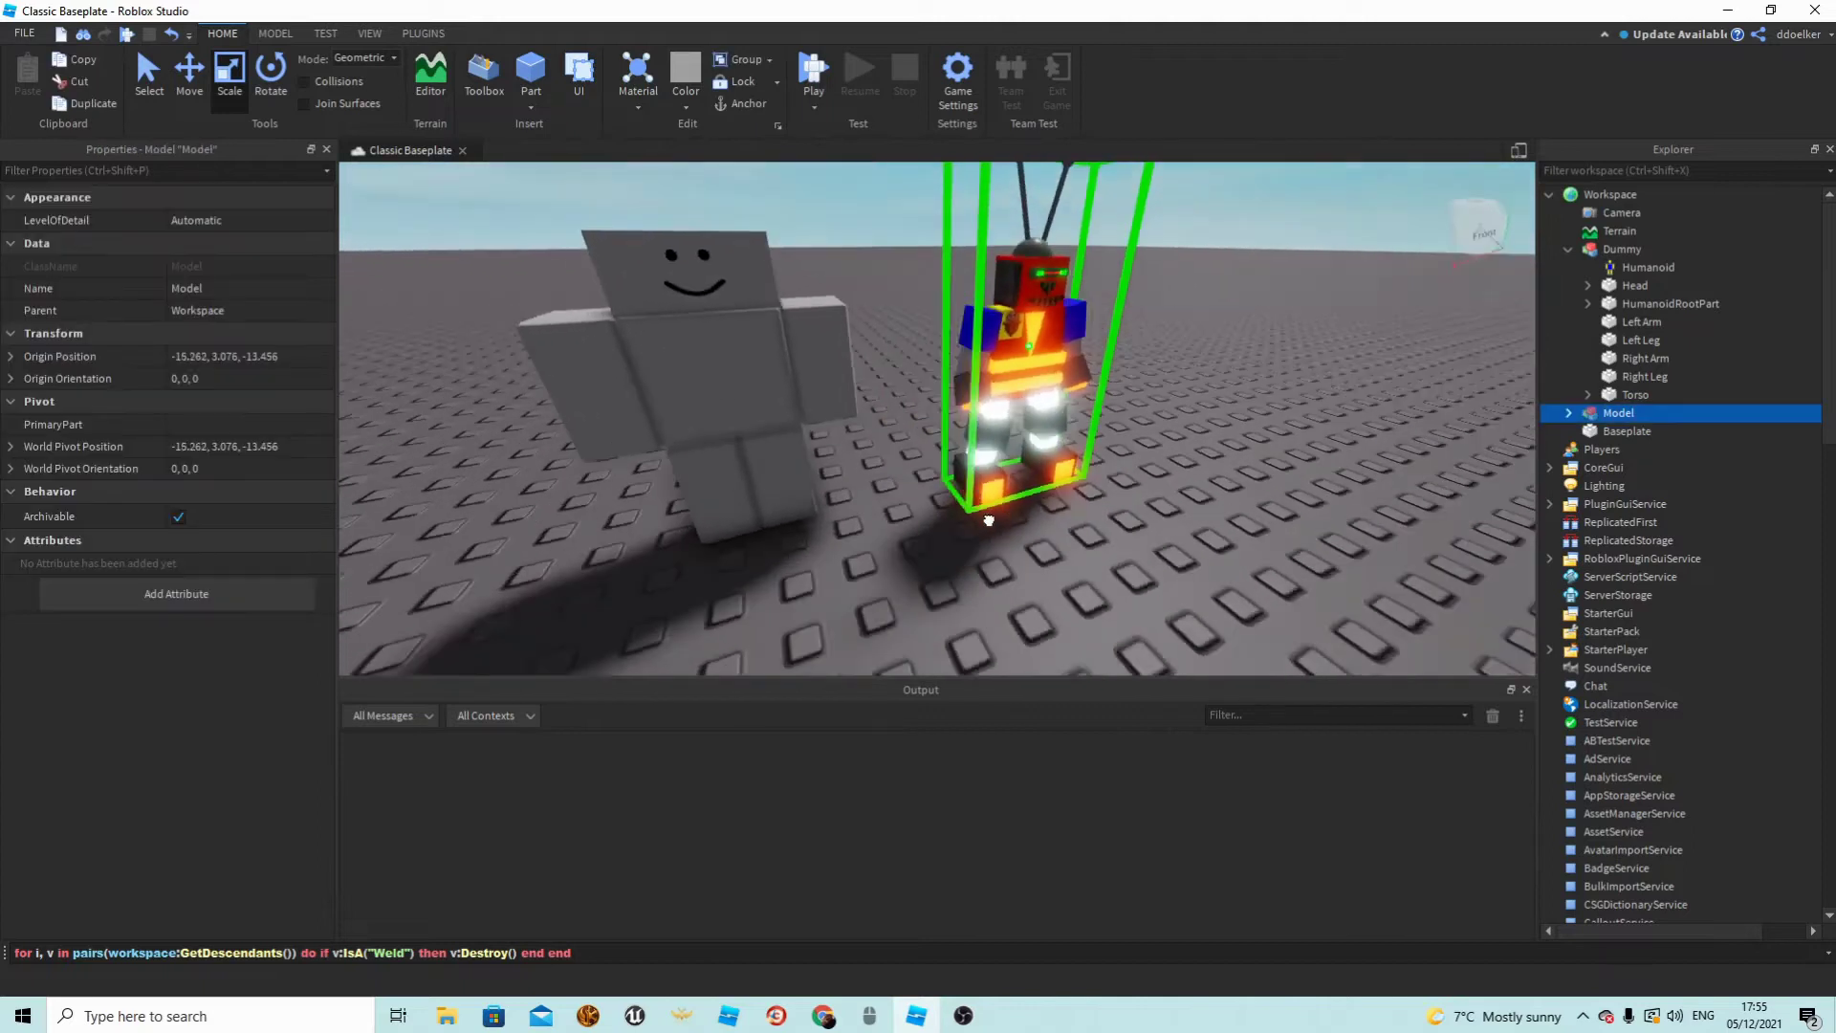
pyautogui.moveTo(989, 521); pyautogui.dragTo(989, 520)
pyautogui.moveTo(989, 520); pyautogui.dragTo(989, 520, button='right')
pyautogui.scroll(-3, 989, 521)
# Move the robot model 5 studs sideways so that it overlaps the dummy.
pyautogui.moveTo(989, 520); pyautogui.dragTo(830, 569)
pyautogui.press('d')
pyautogui.moveTo(830, 569); pyautogui.dragTo(830, 569, button='right')
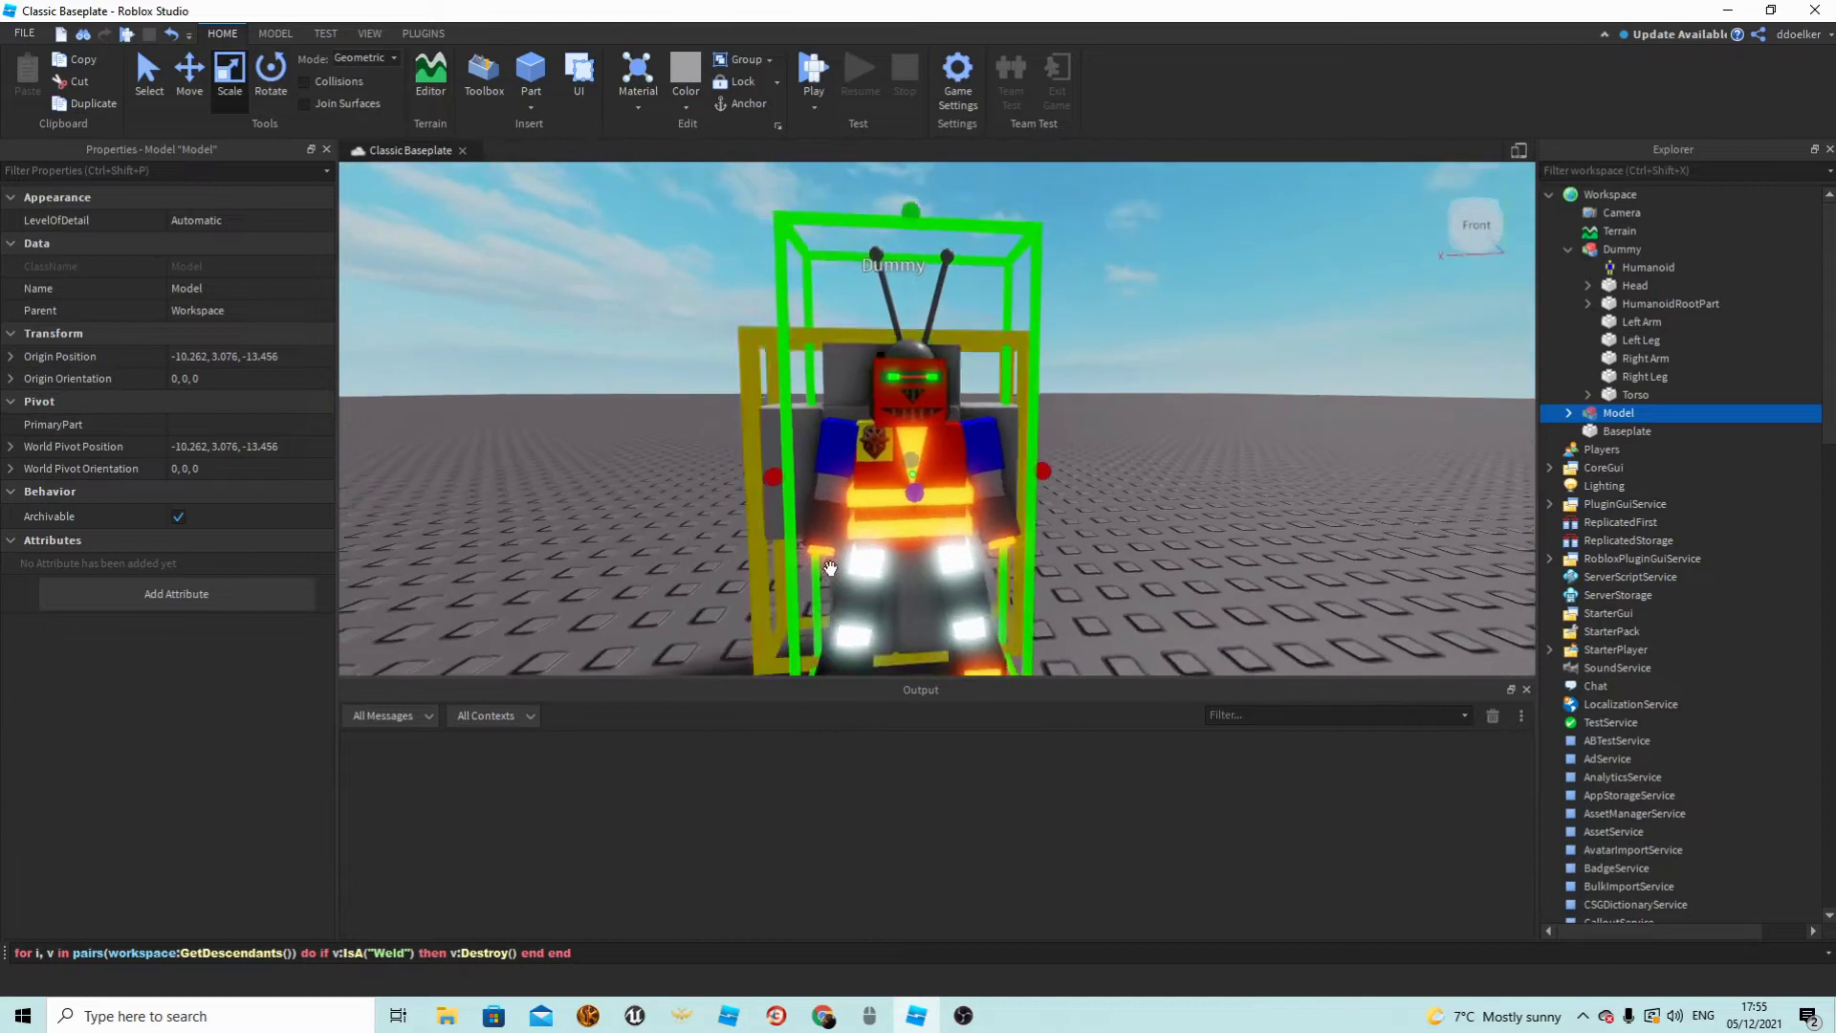
pyautogui.scroll(-2, 829, 568)
pyautogui.moveTo(917, 292)
pyautogui.mouseDown()
pyautogui.moveTo(907, 237)
pyautogui.moveTo(886, 287)
pyautogui.mouseUp()
pyautogui.scroll(3, 884, 287)
pyautogui.moveTo(883, 287); pyautogui.dragTo(906, 281, button='right')
# Set the move snap increment to 0.5 studs and scale the robot model up slightly to match the dummy.
pyautogui.click(276, 33)
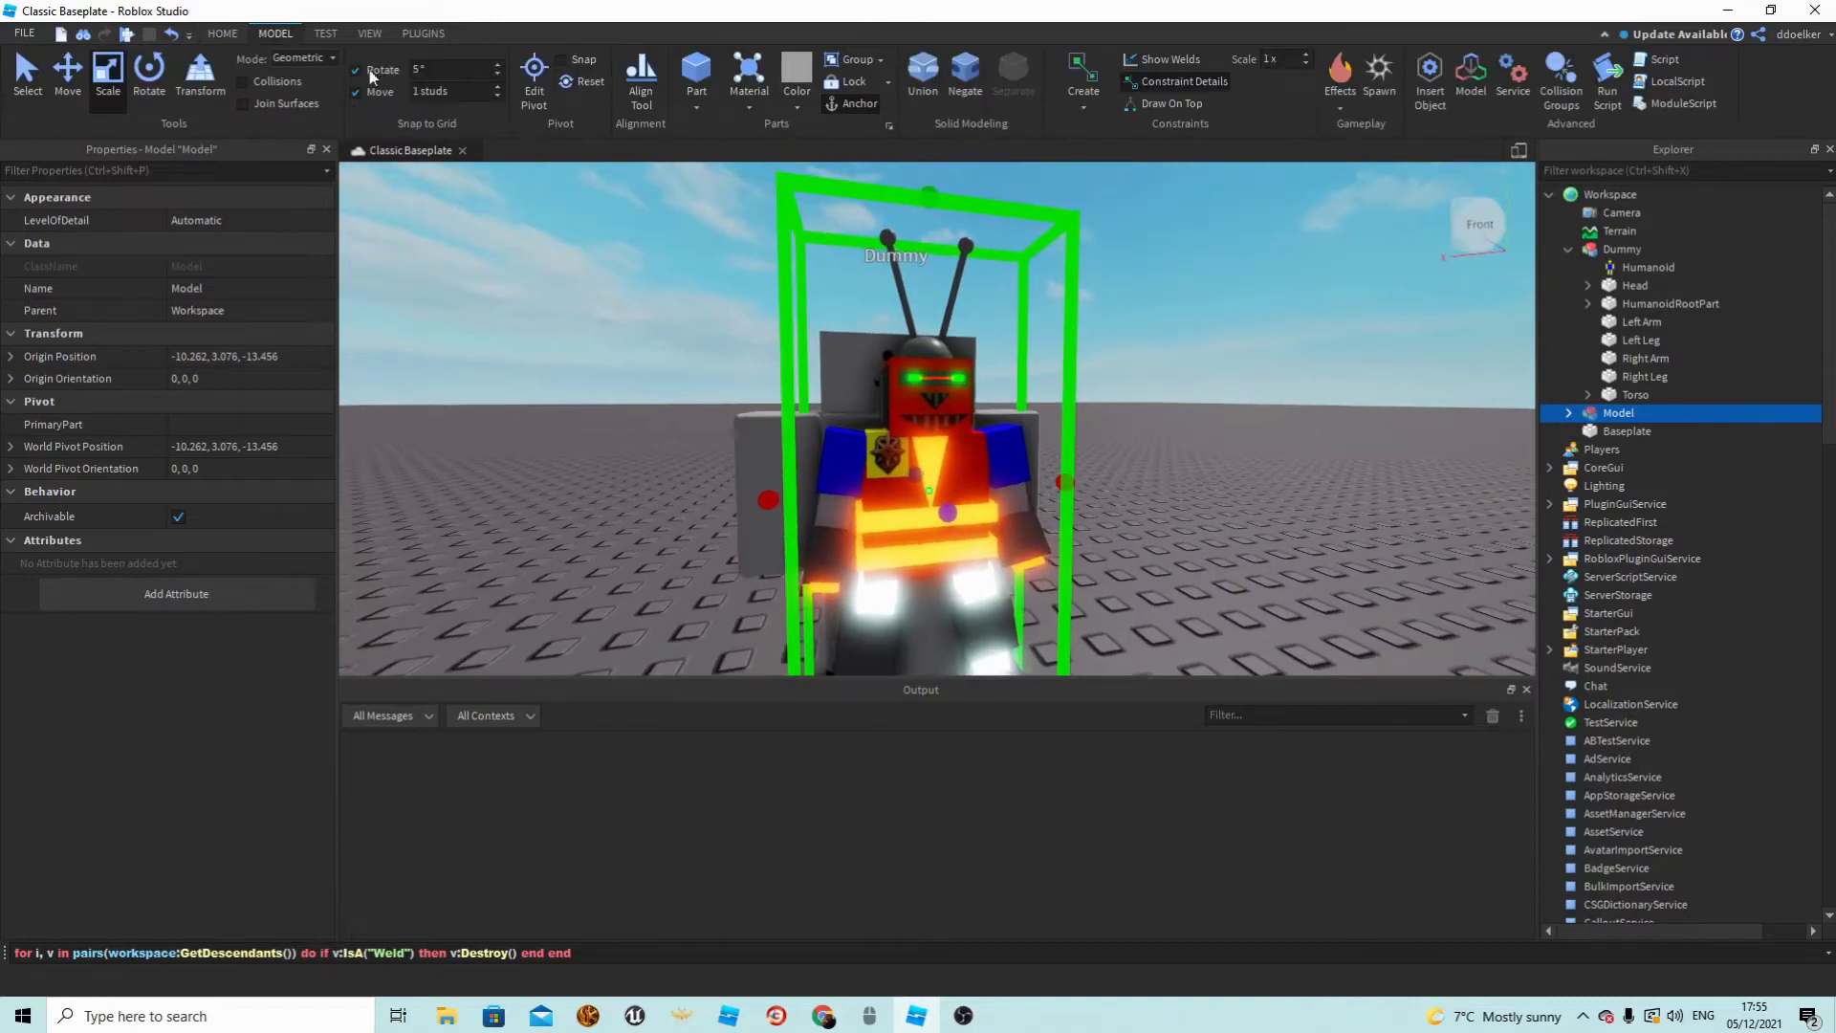
pyautogui.click(450, 90)
pyautogui.write('10.5')
pyautogui.press('Return')
pyautogui.write('0.5')
pyautogui.press('Return')
pyautogui.moveTo(1063, 312); pyautogui.dragTo(1029, 295, button='right')
pyautogui.moveTo(945, 196); pyautogui.dragTo(941, 167)
pyautogui.moveTo(1012, 310); pyautogui.dragTo(942, 326, button='right')
# Set the move snap increment to 0.25 studs, centre the robot model on the dummy and deselect it.
pyautogui.click(67, 76)
pyautogui.moveTo(1078, 374)
pyautogui.mouseDown()
pyautogui.moveTo(1052, 372)
pyautogui.moveTo(1069, 362)
pyautogui.mouseUp()
pyautogui.click(451, 93)
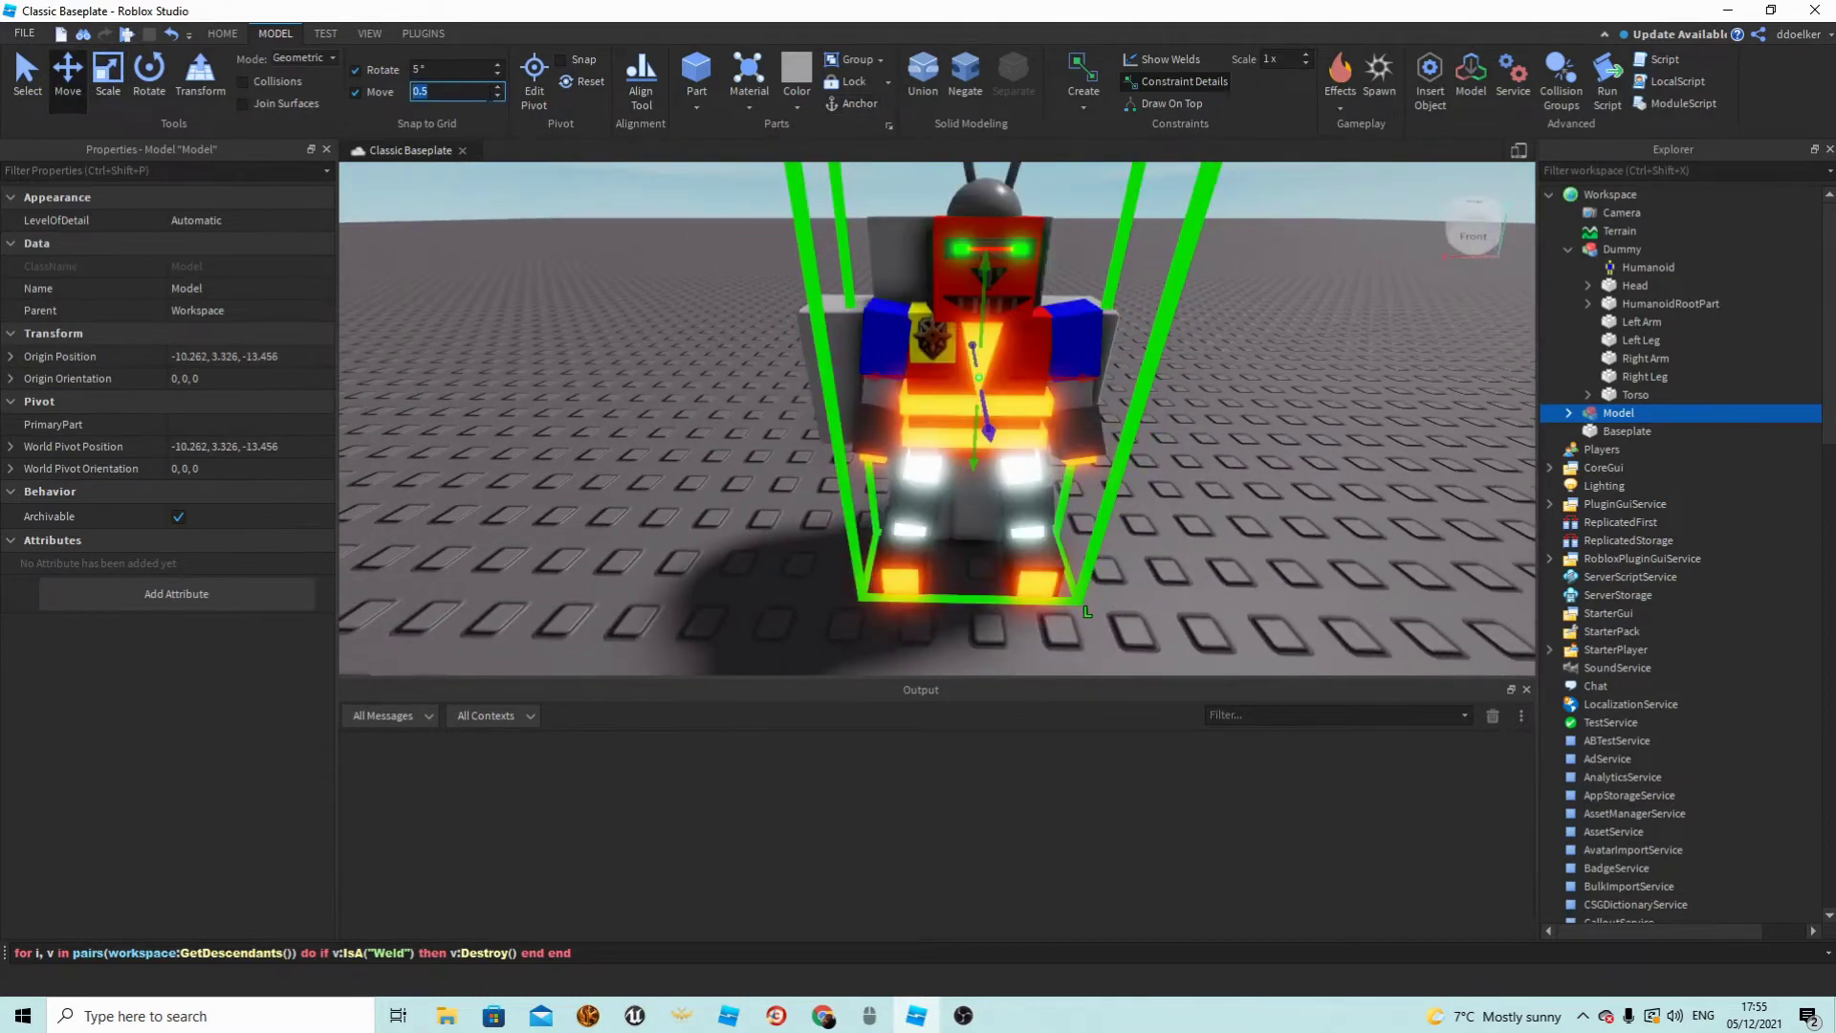
pyautogui.write('0.2')
pyautogui.write('5 studs')
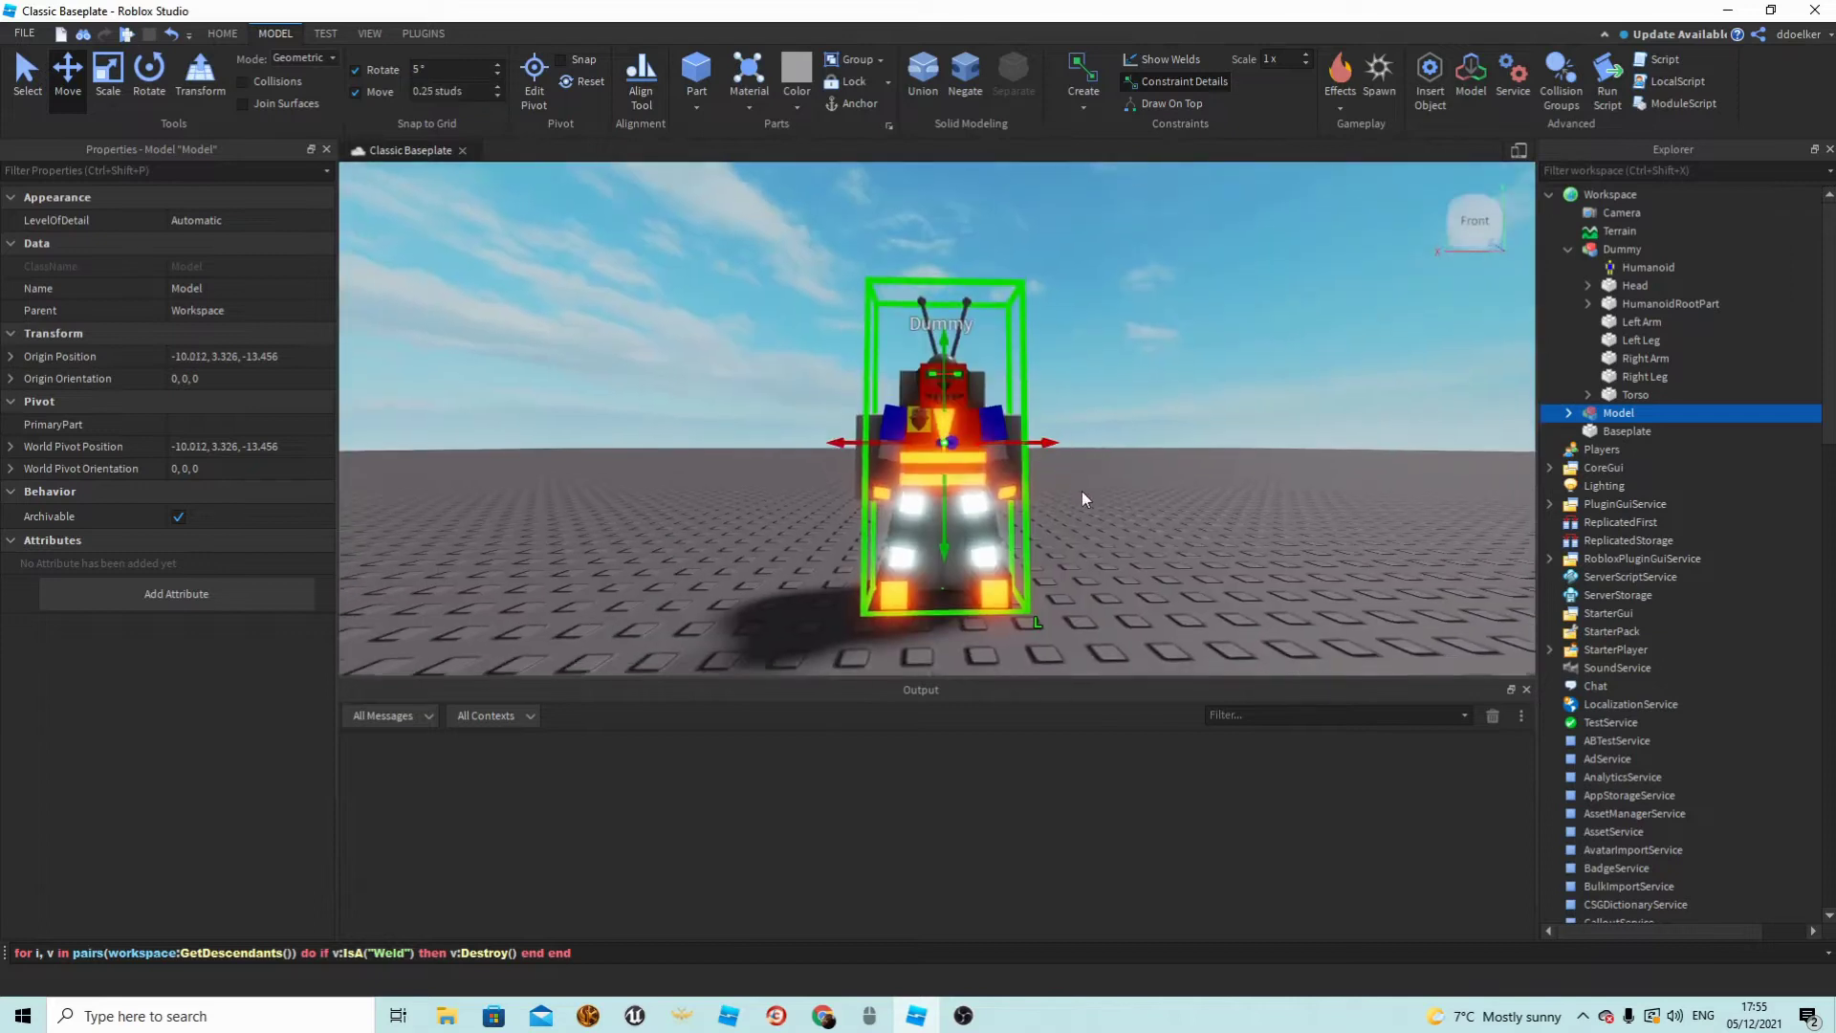
pyautogui.click(1138, 547)
pyautogui.moveTo(1145, 554); pyautogui.dragTo(1149, 552, button='right')
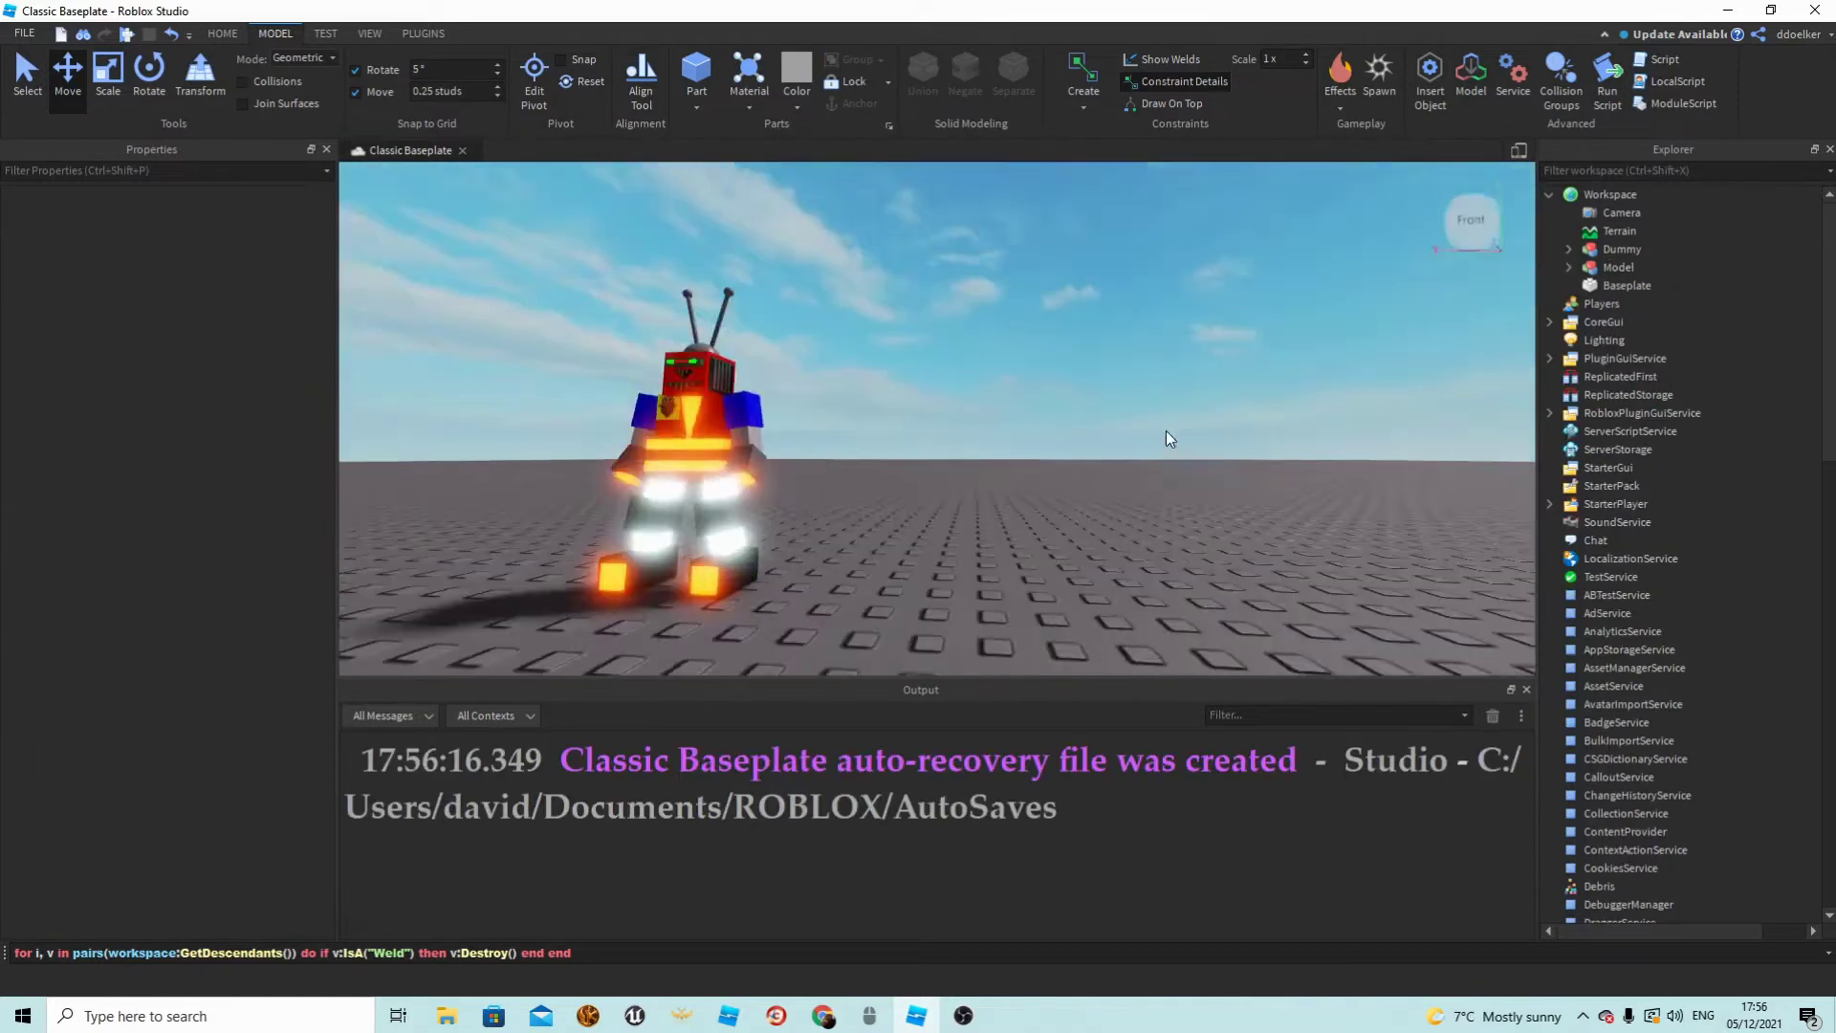
# Select all the parts of the robot's left arm and group them into a model.
pyautogui.scroll(3, 1151, 433)
pyautogui.moveTo(1151, 432); pyautogui.dragTo(1151, 432, button='right')
pyautogui.scroll(-3, 1151, 433)
pyautogui.scroll(4, 1151, 432)
pyautogui.scroll(-4, 1152, 432)
pyautogui.scroll(5, 1151, 432)
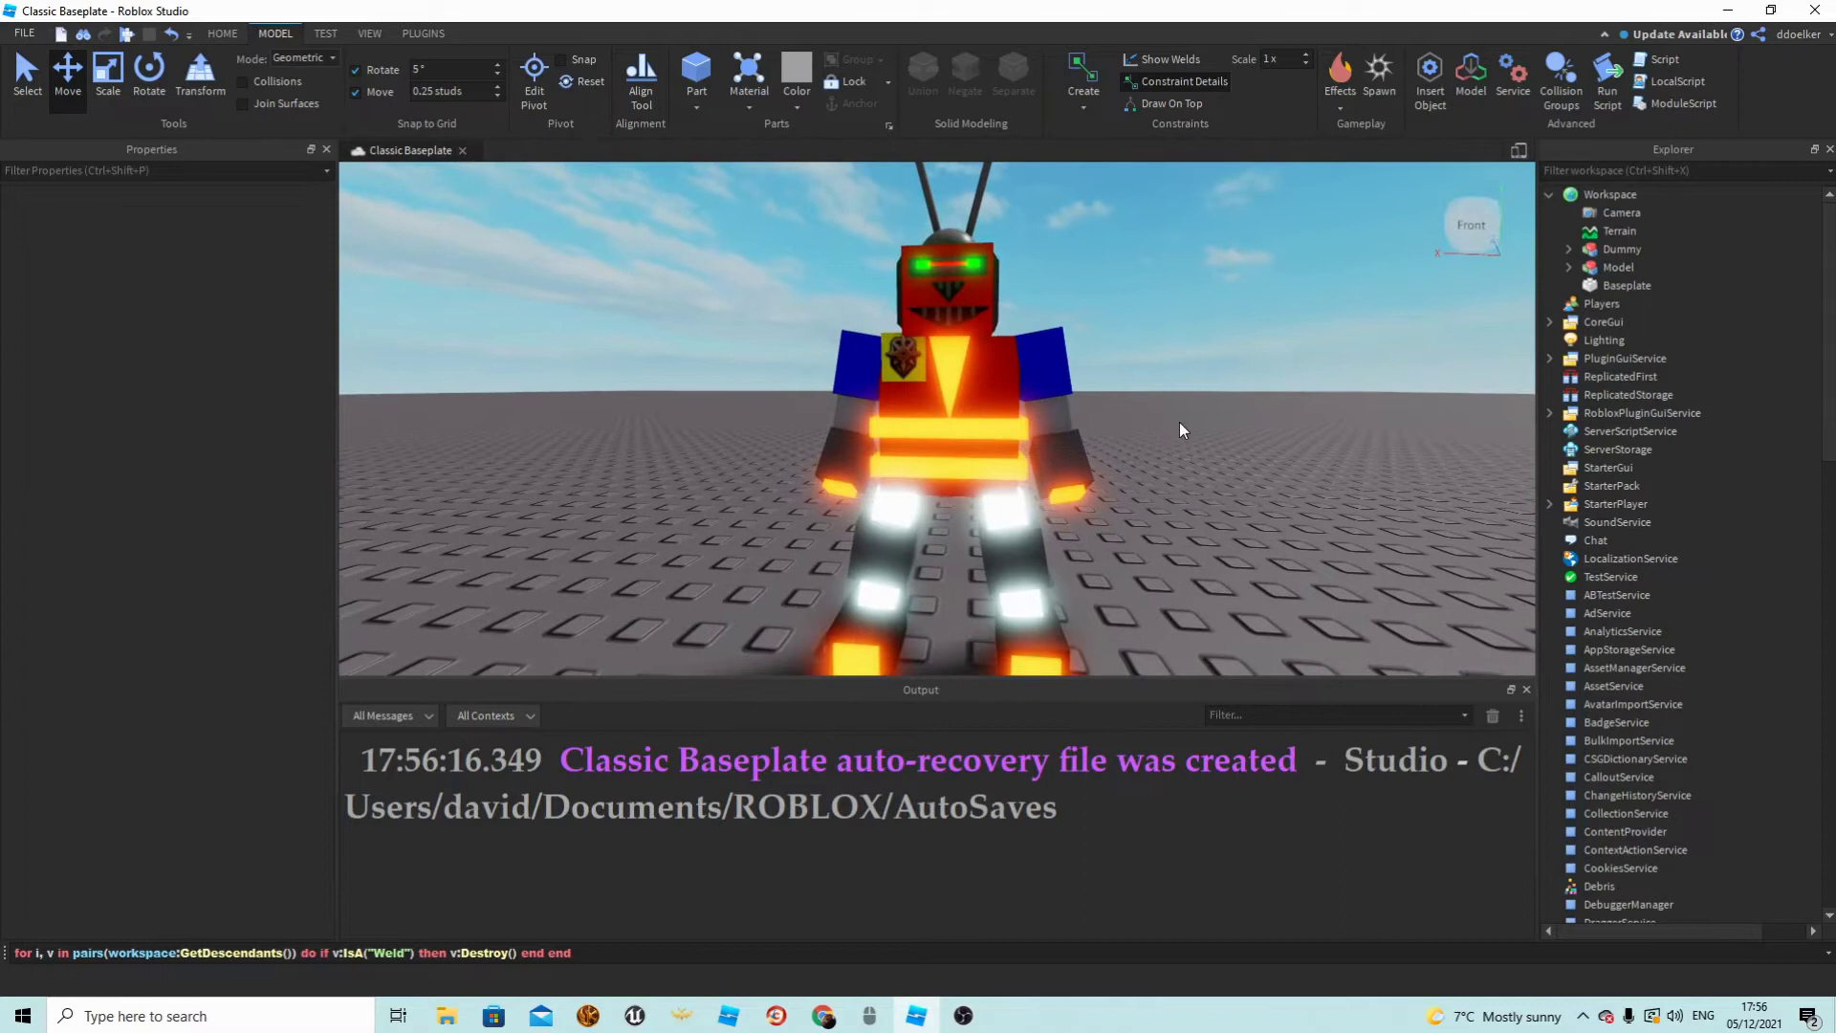
pyautogui.rightClick(1180, 422)
pyautogui.click(1234, 292)
pyautogui.moveTo(1259, 377); pyautogui.dragTo(1034, 512)
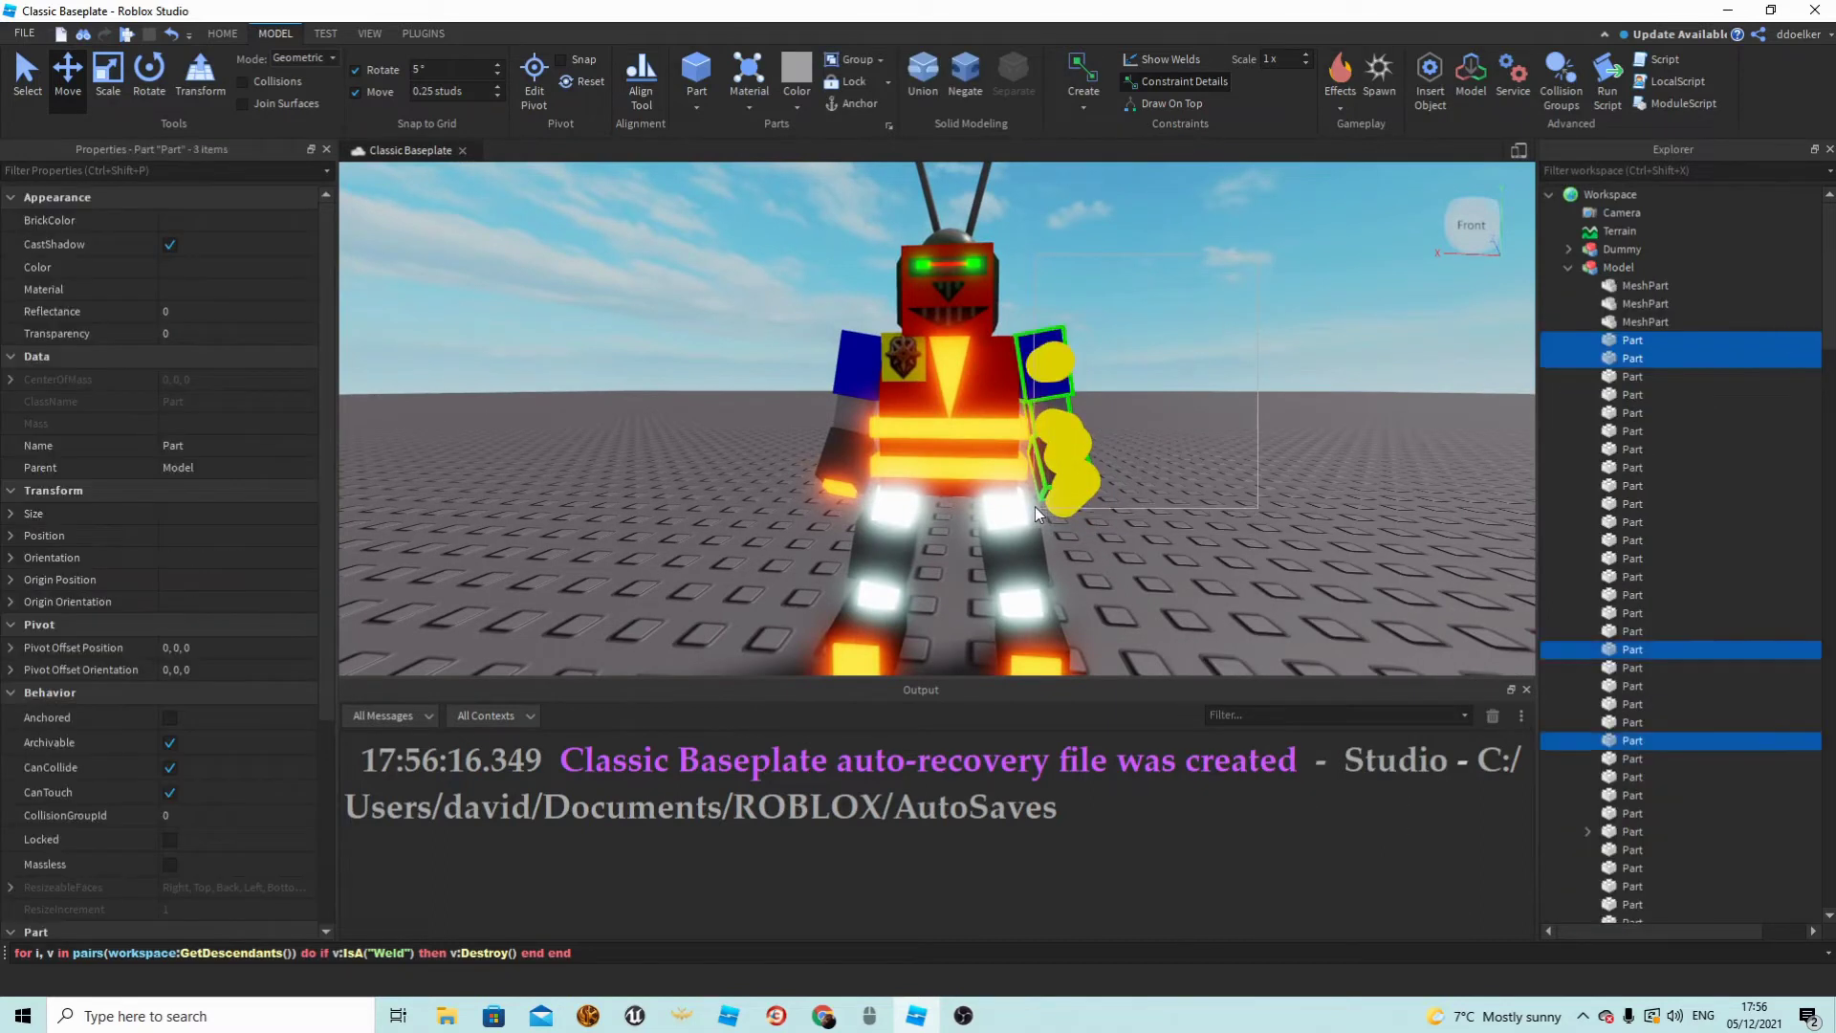
pyautogui.scroll(-5, 1180, 494)
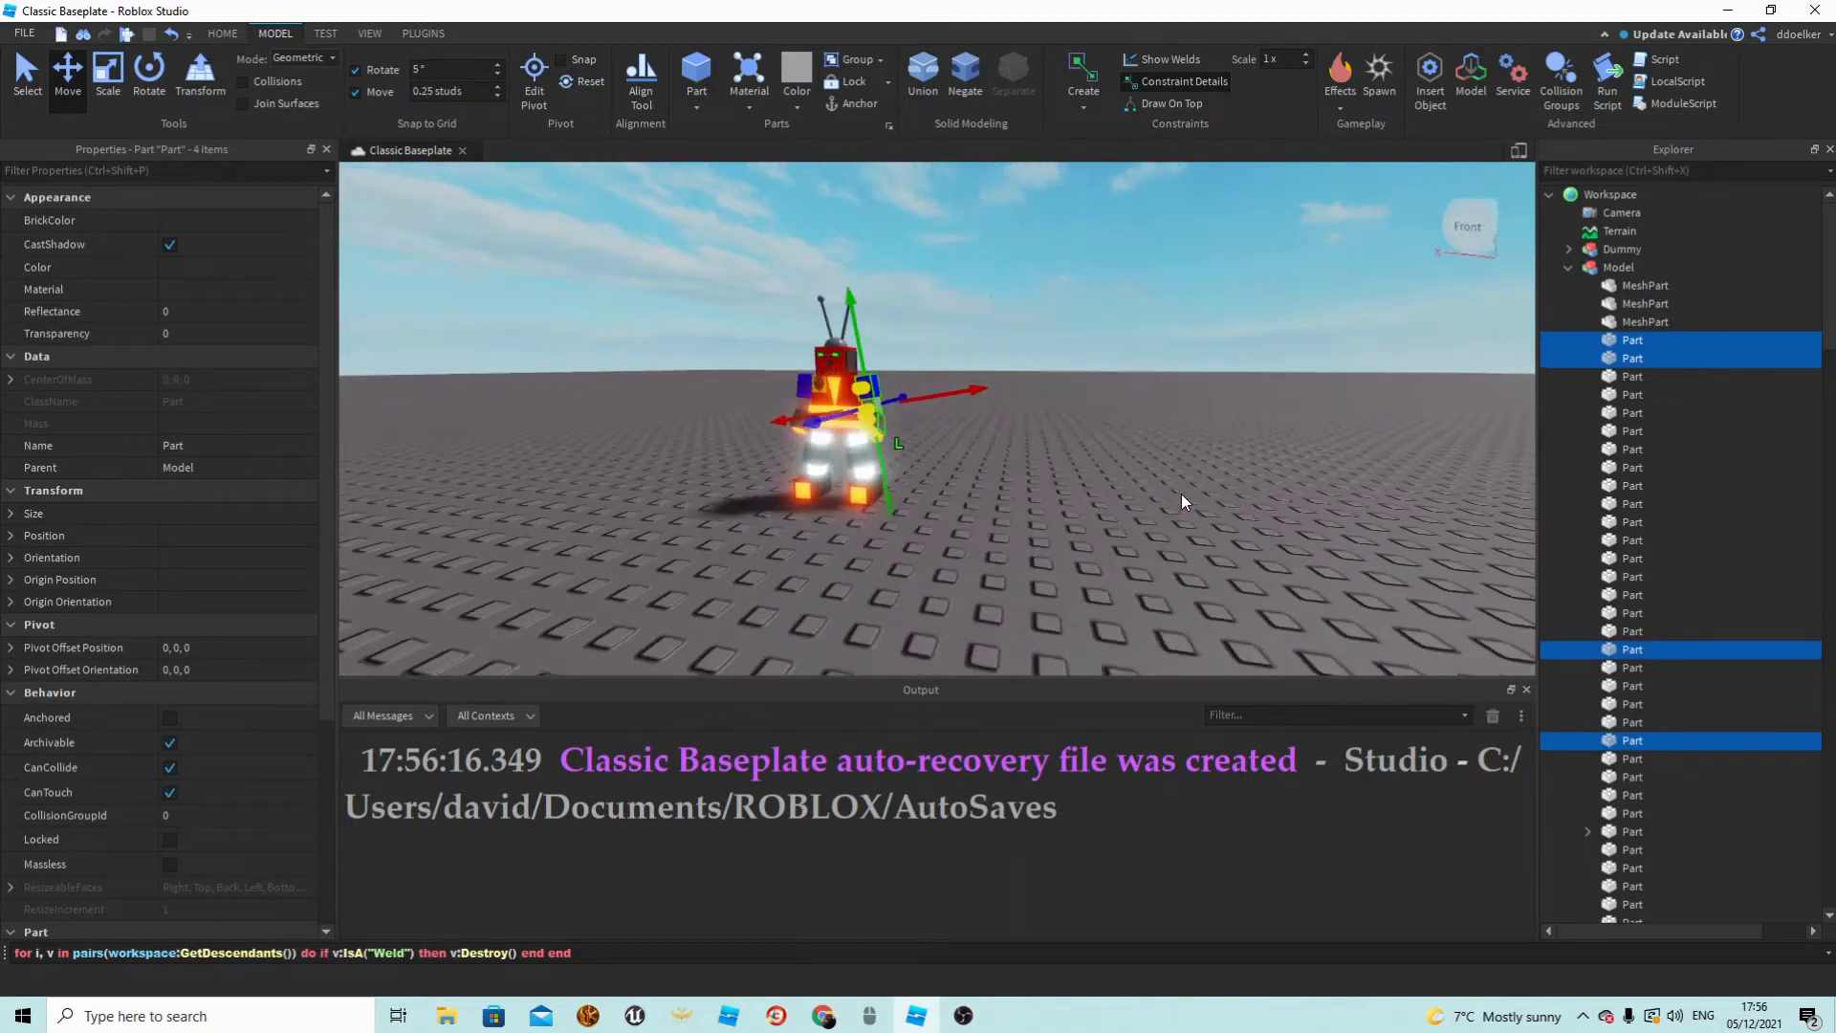
pyautogui.moveTo(1180, 494); pyautogui.dragTo(1144, 499, button='right')
pyautogui.scroll(7, 1181, 492)
pyautogui.scroll(-8, 1182, 494)
pyautogui.hotkey('ctrl', 'g')
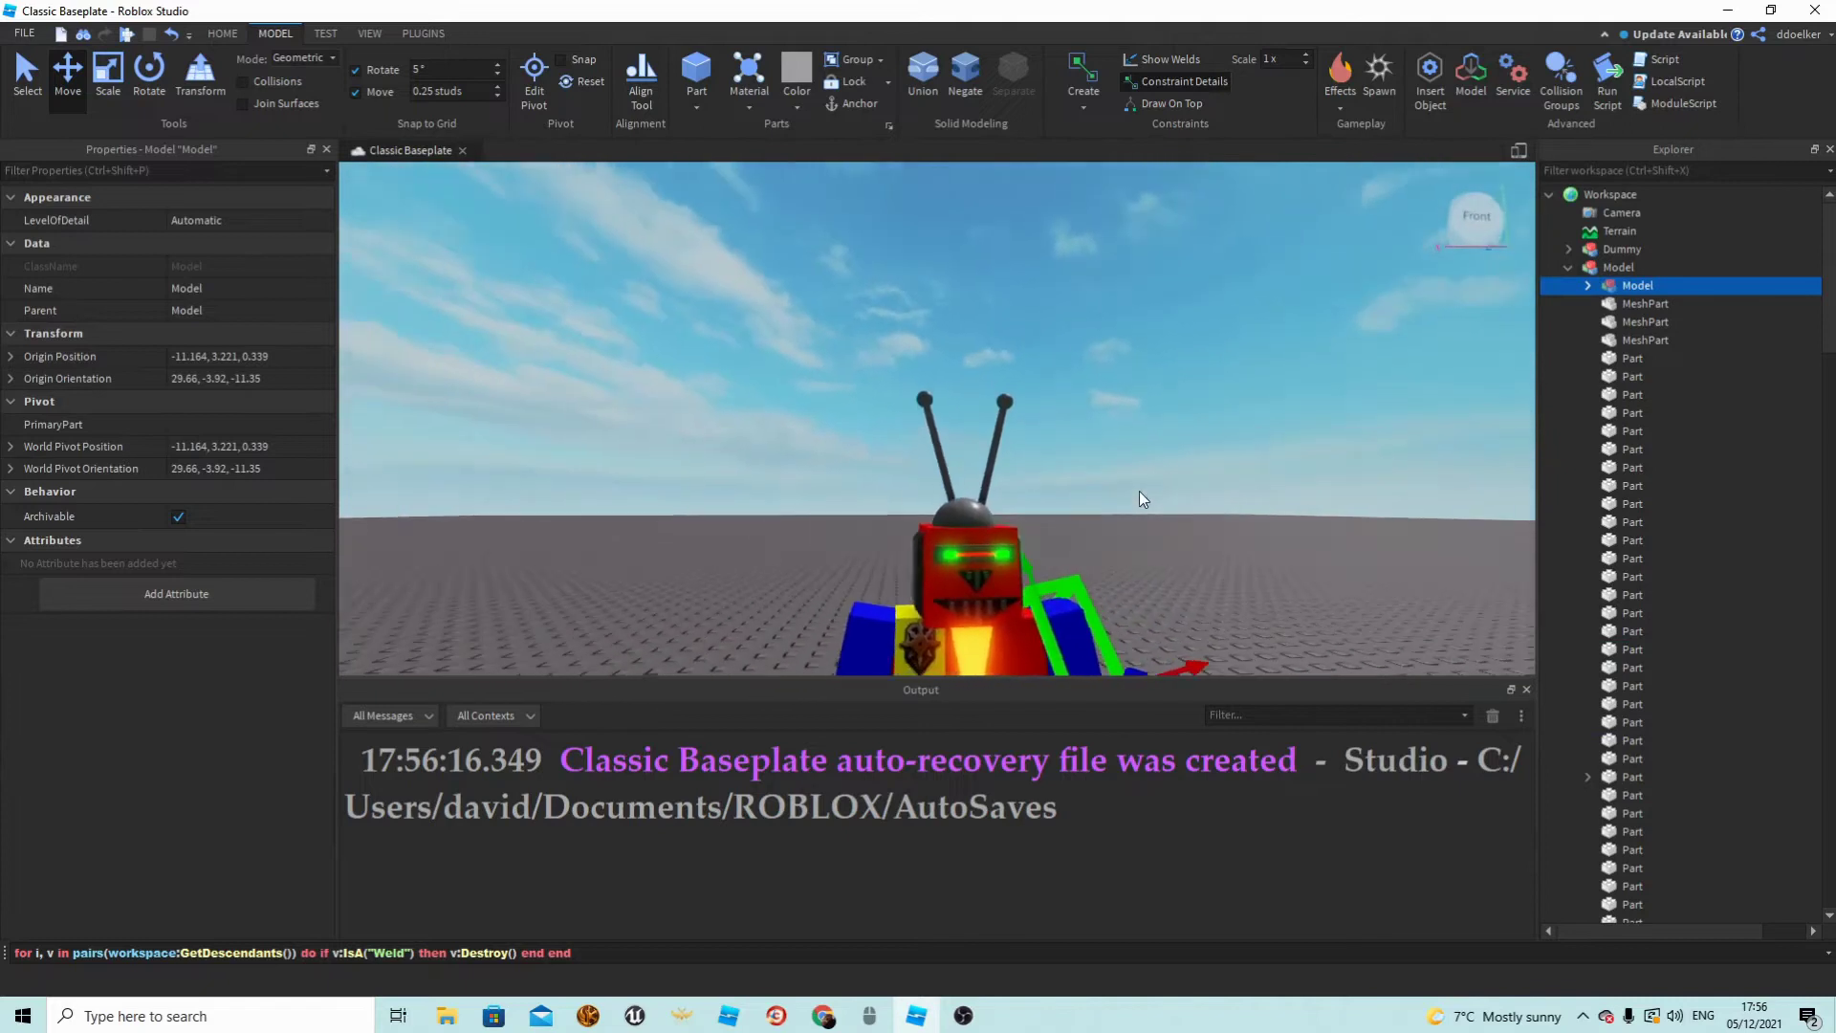
pyautogui.scroll(-5, 1140, 491)
pyautogui.moveTo(1140, 492); pyautogui.dragTo(1140, 490, button='right')
pyautogui.scroll(3, 1140, 490)
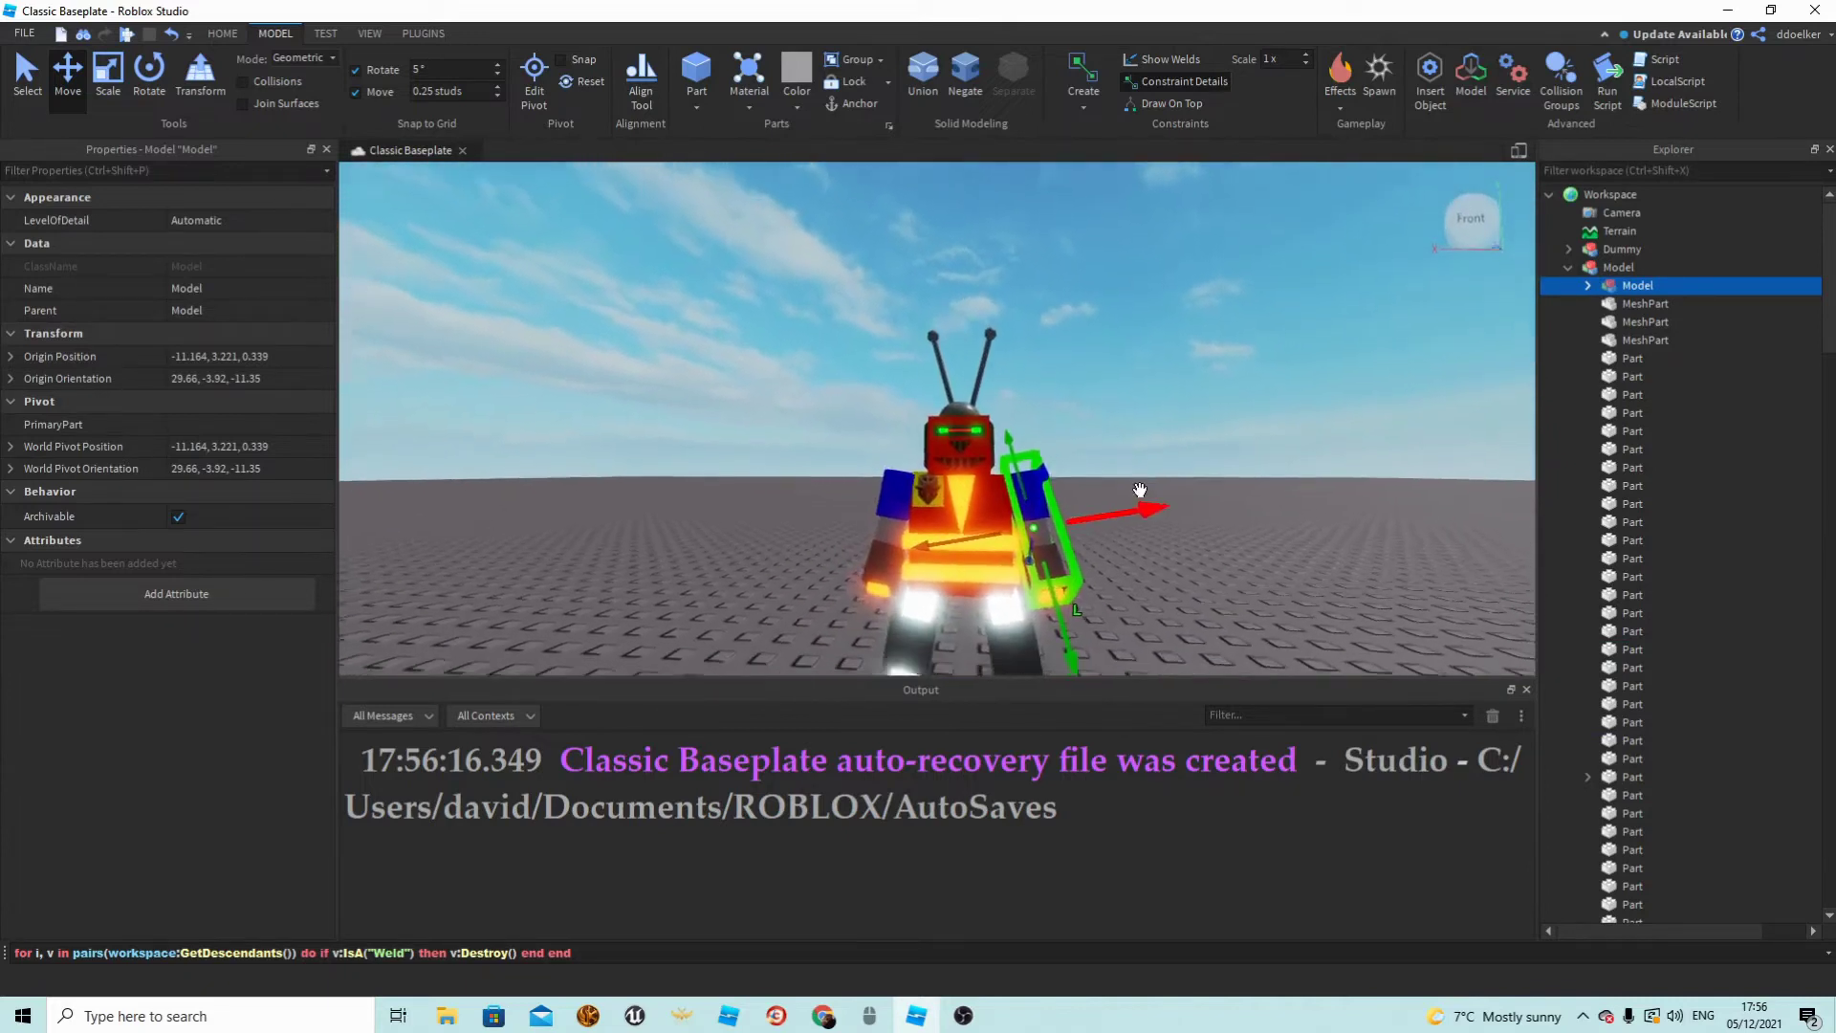
pyautogui.press('s')
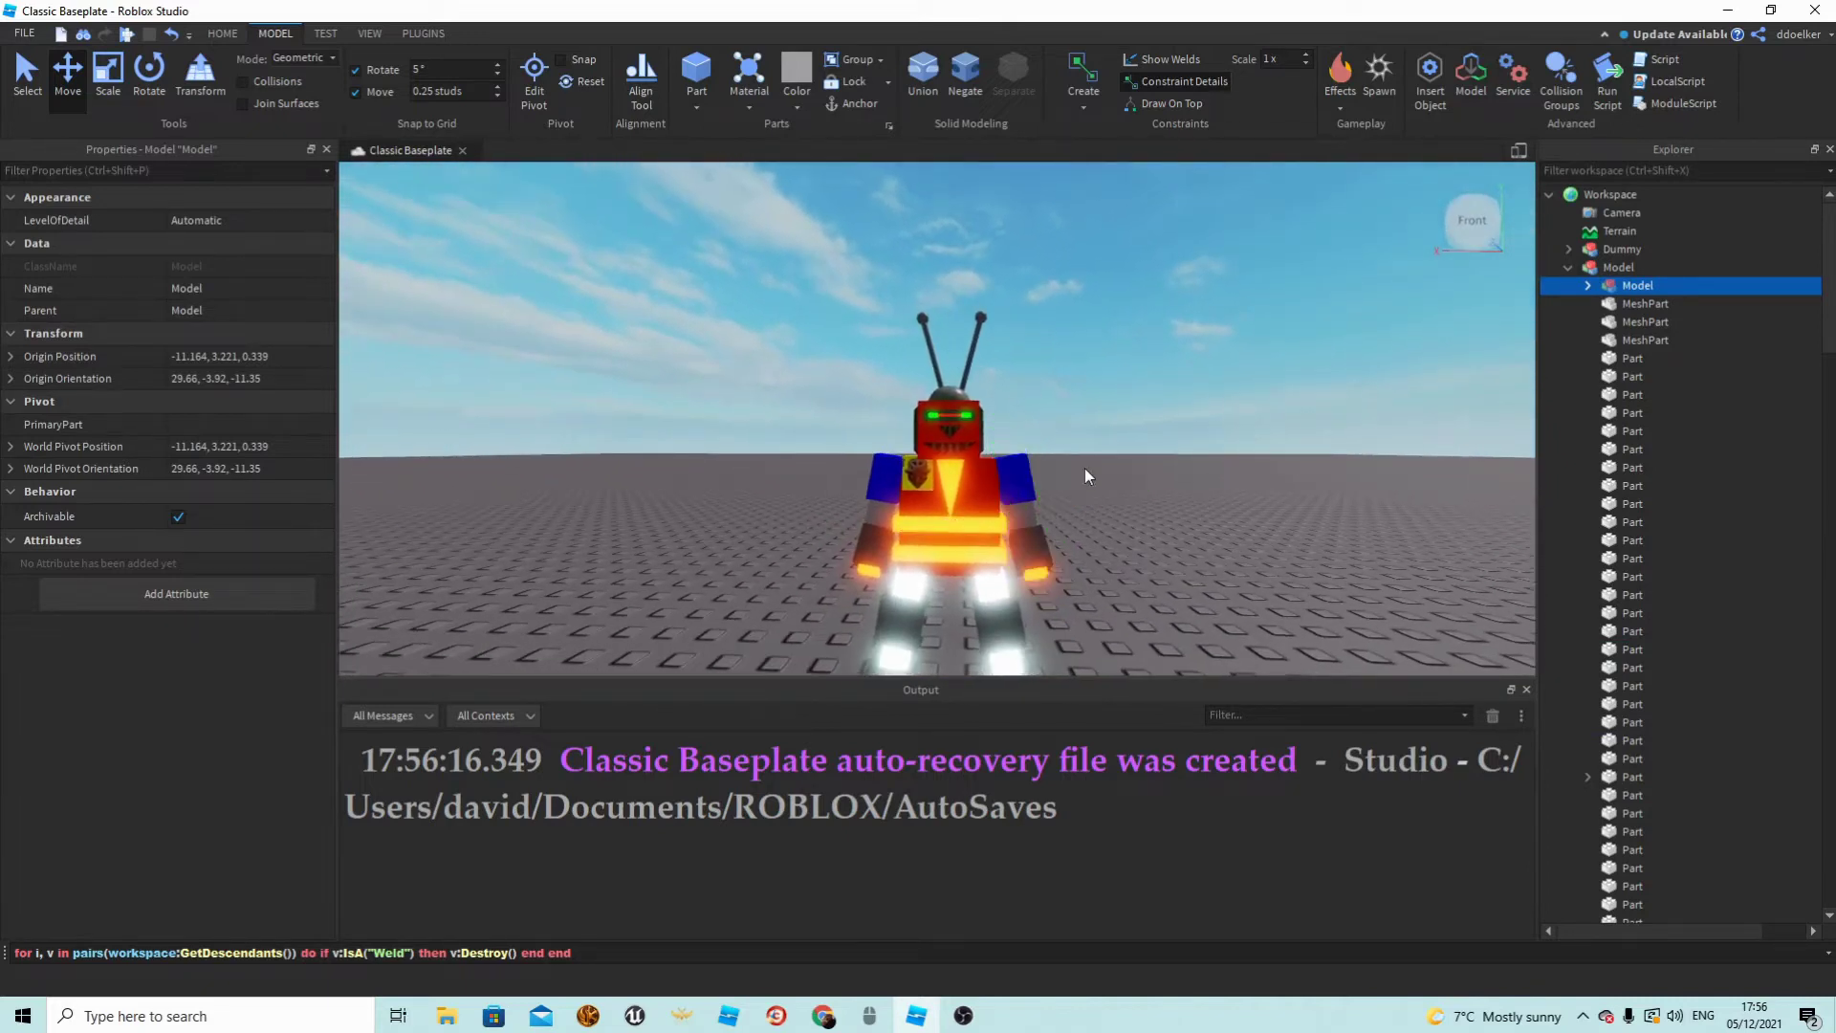
pyautogui.moveTo(1084, 468)
pyautogui.mouseDown()
pyautogui.moveTo(1096, 435)
pyautogui.moveTo(1073, 453)
pyautogui.mouseUp()
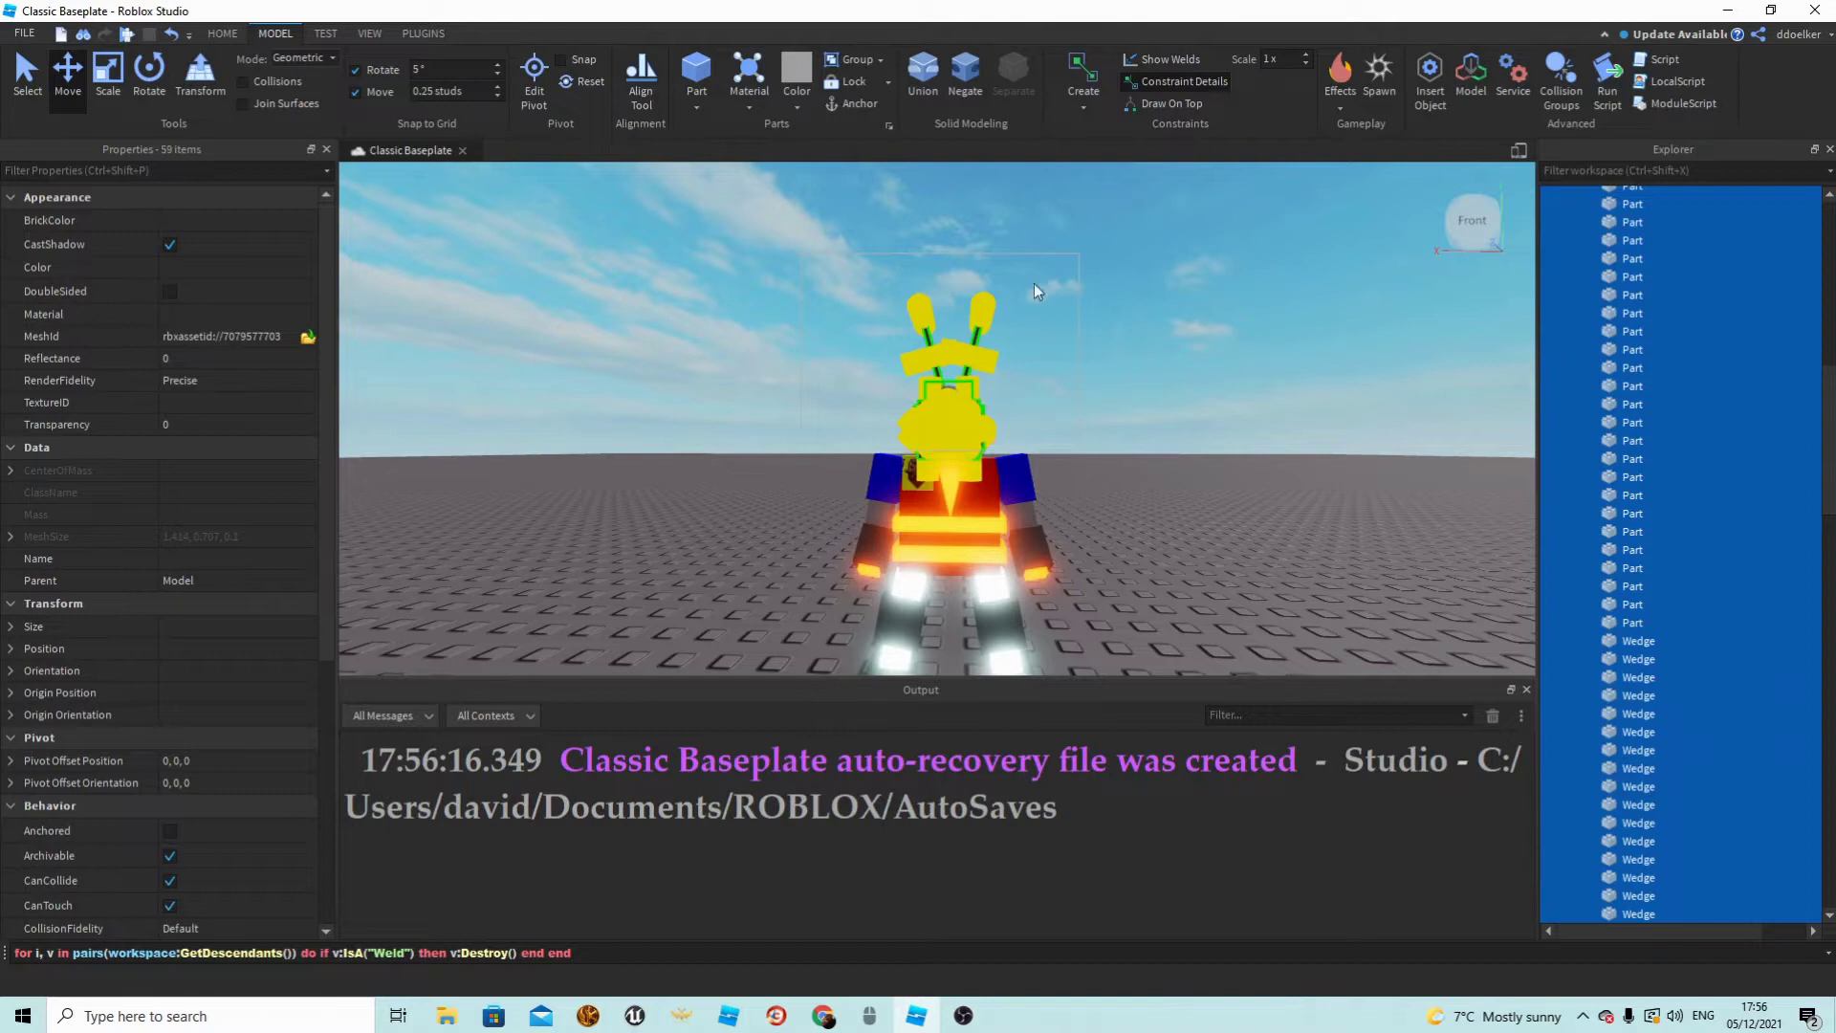
pyautogui.press('Delete')
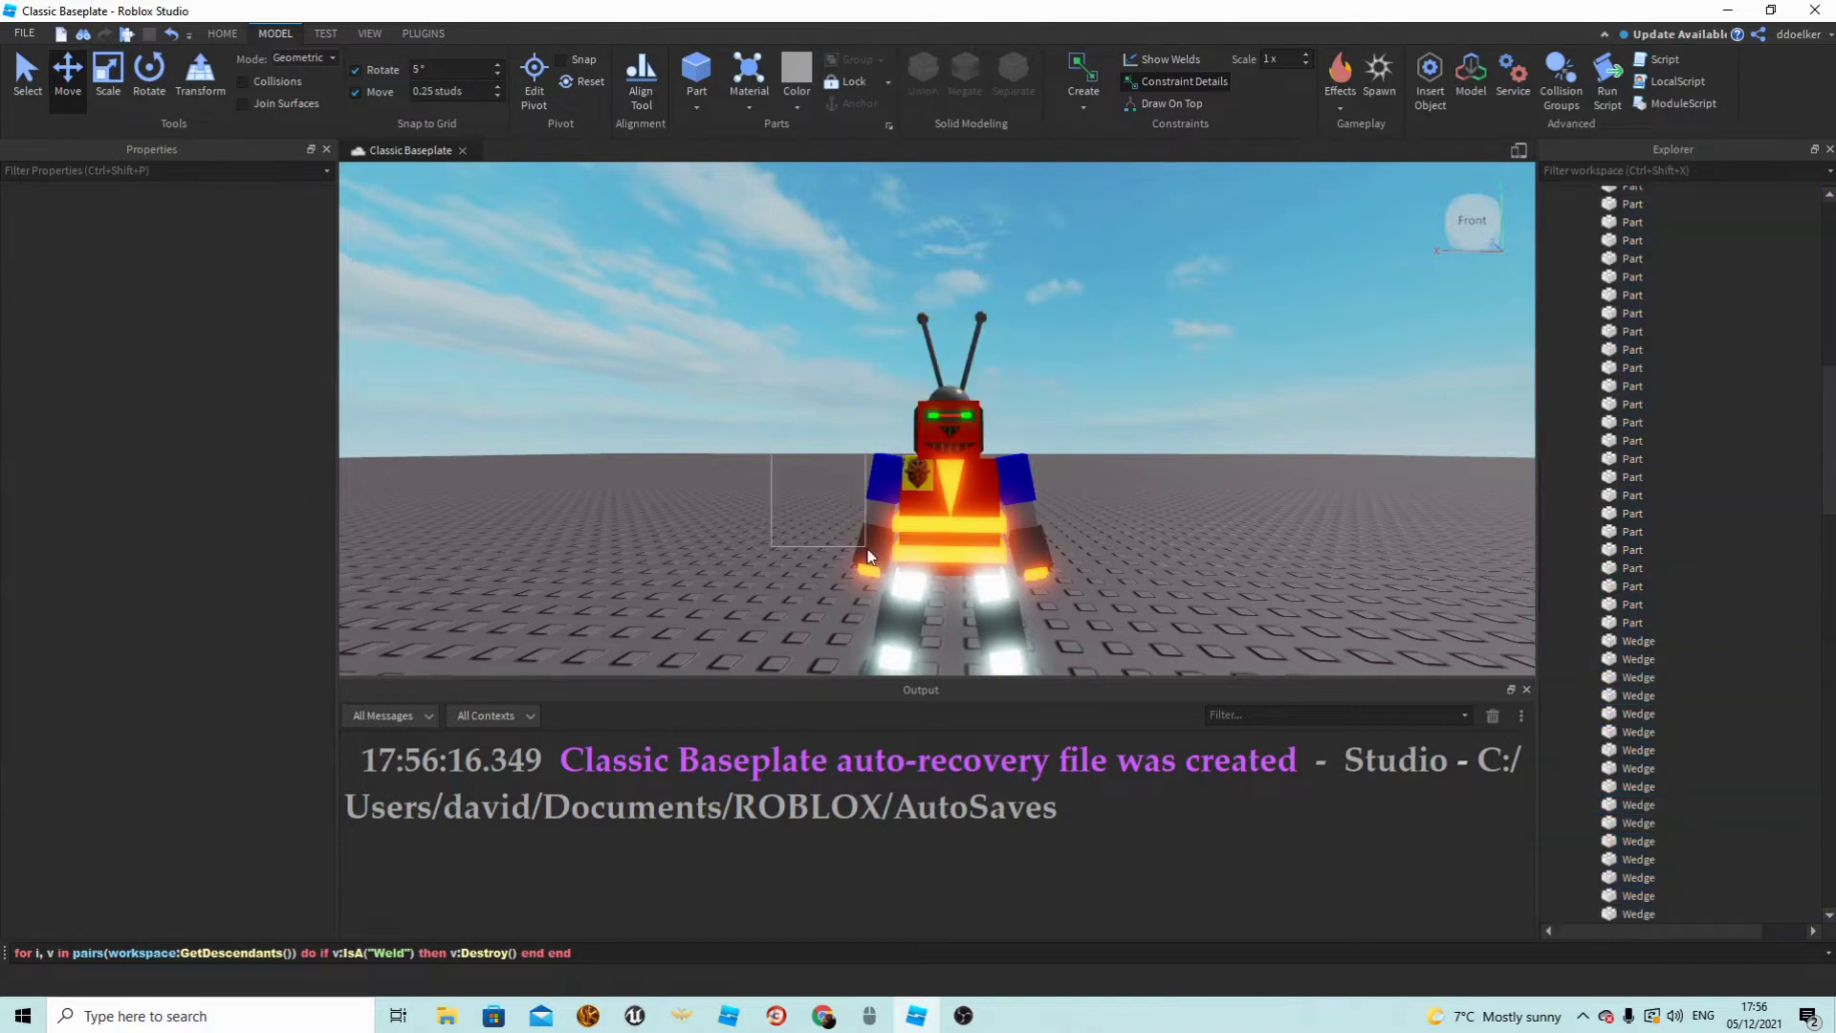
pyautogui.hotkey('ctrl', 'z')
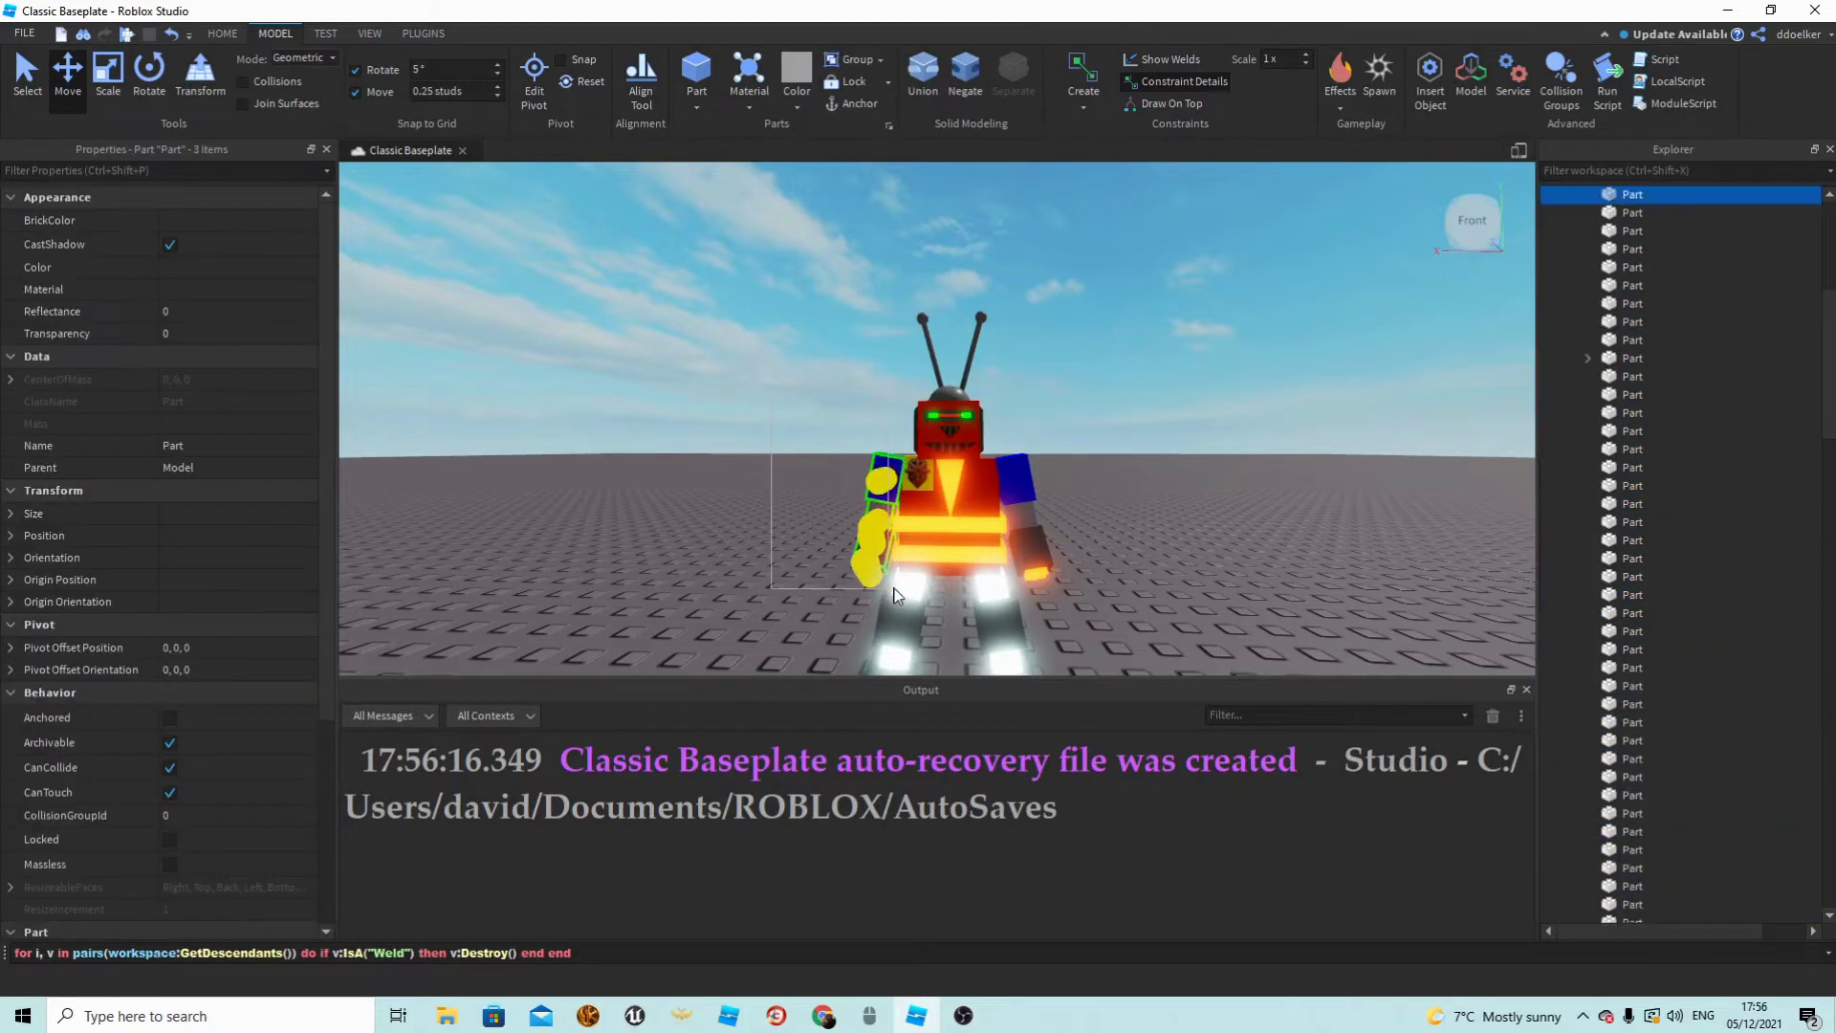
# Select all the parts of the robot's right arm and group them into a model.
pyautogui.moveTo(894, 588); pyautogui.dragTo(897, 592)
pyautogui.hotkey('ctrl', 'g')
pyautogui.scroll(5, 1094, 501)
pyautogui.scroll(-5, 1094, 500)
pyautogui.scroll(2, 1627, 290)
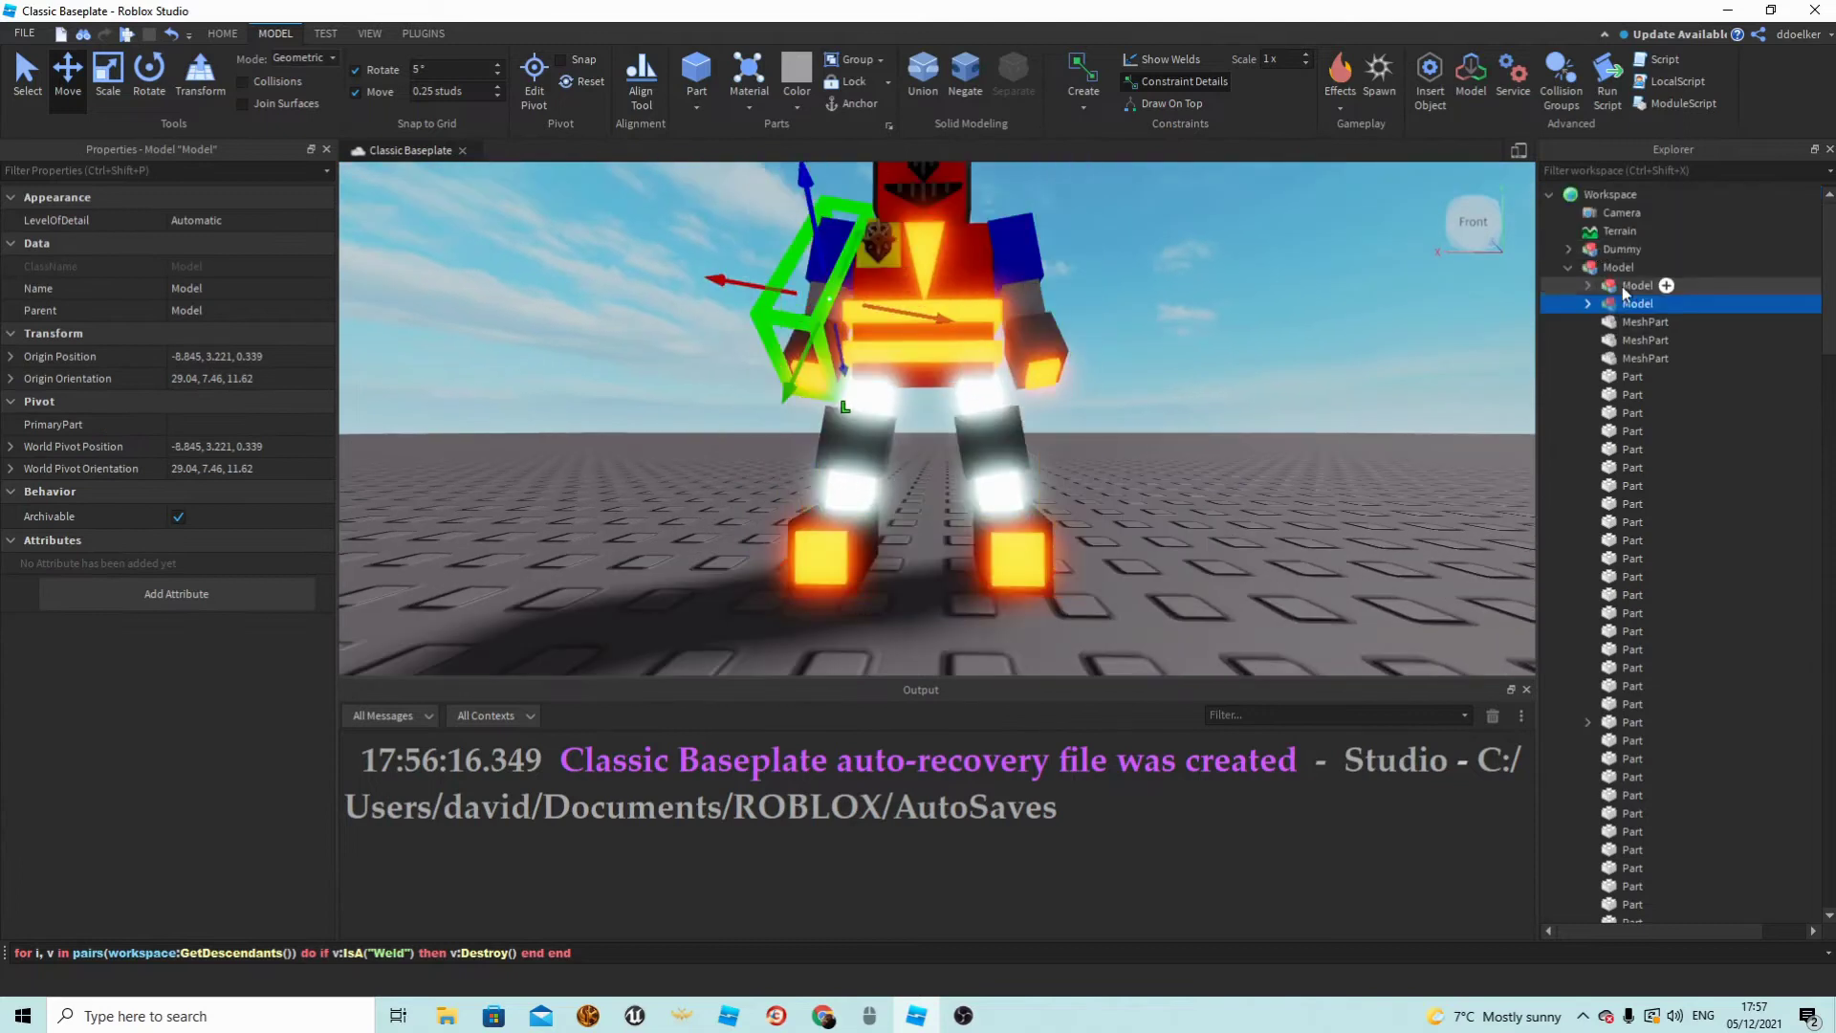
# Group the parts of the robot's left leg and right leg into two separate models.
pyautogui.click(1628, 289)
pyautogui.moveTo(1191, 608); pyautogui.dragTo(948, 376)
pyautogui.hotkey('ctrl', 'g')
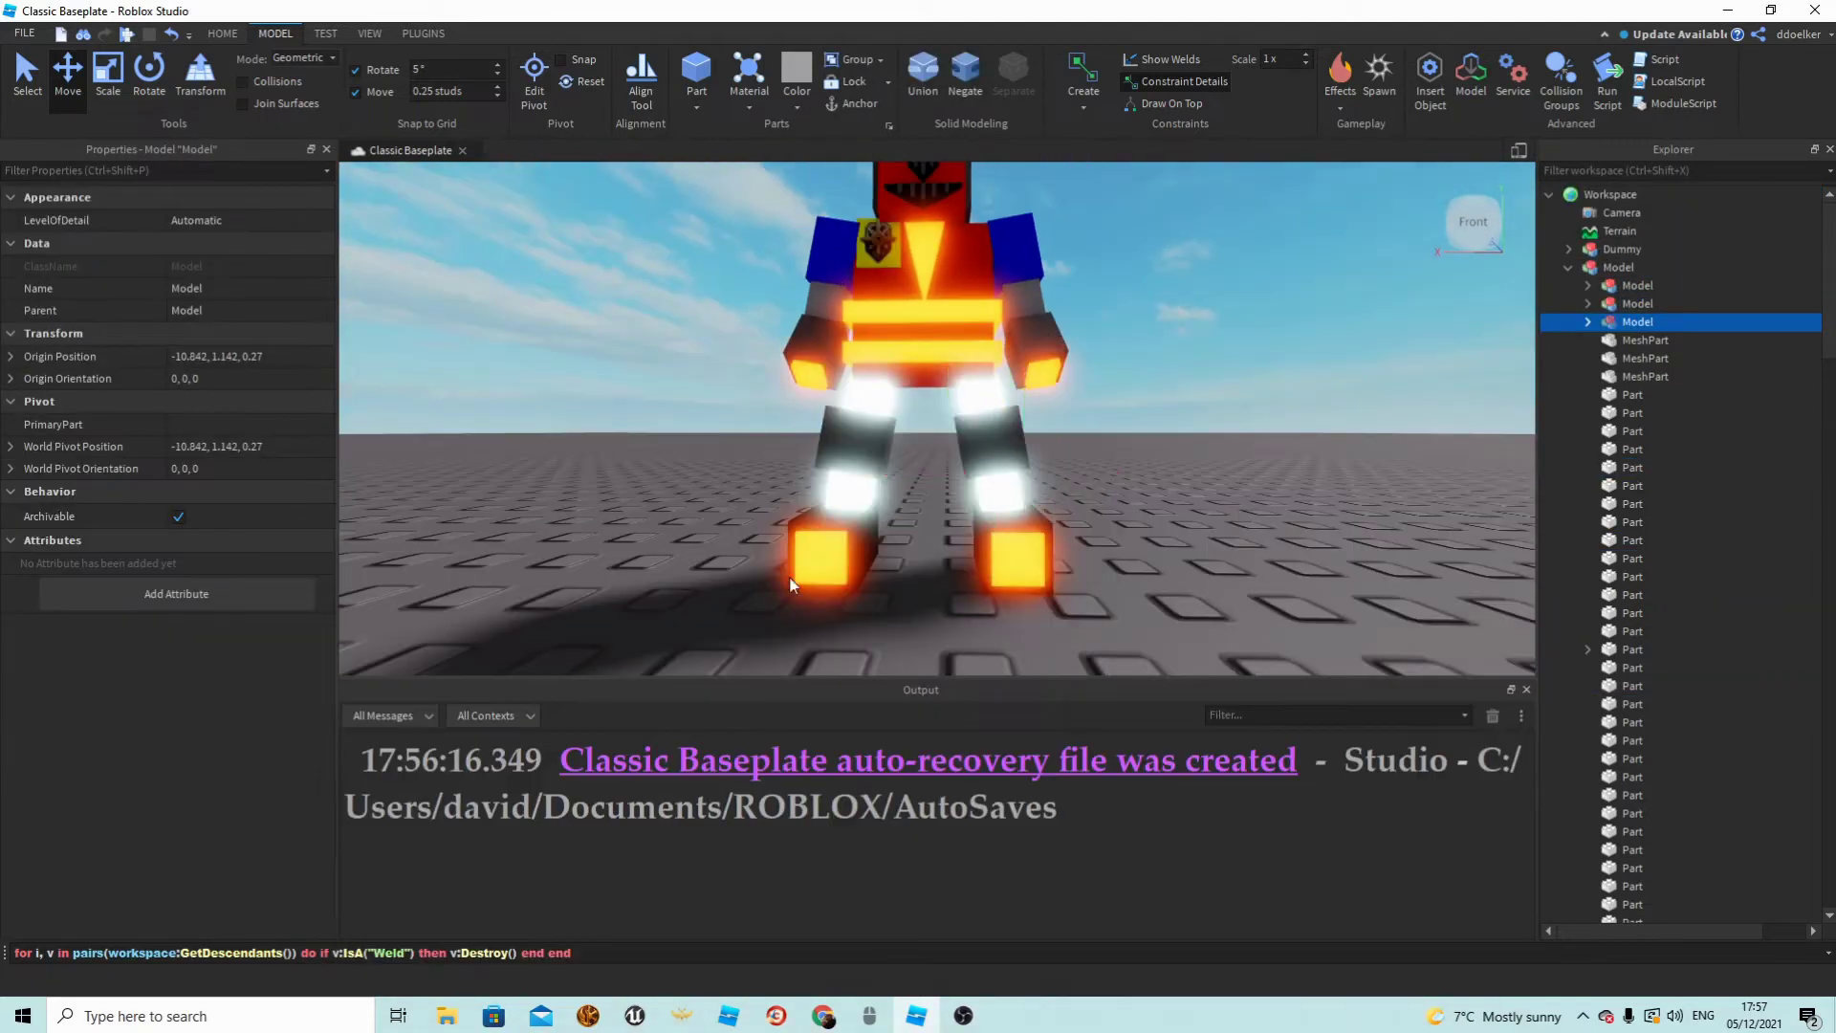
pyautogui.moveTo(790, 585); pyautogui.dragTo(909, 387)
pyautogui.hotkey('ctrl', 'g')
pyautogui.scroll(-5, 1138, 382)
pyautogui.scroll(4, 1138, 381)
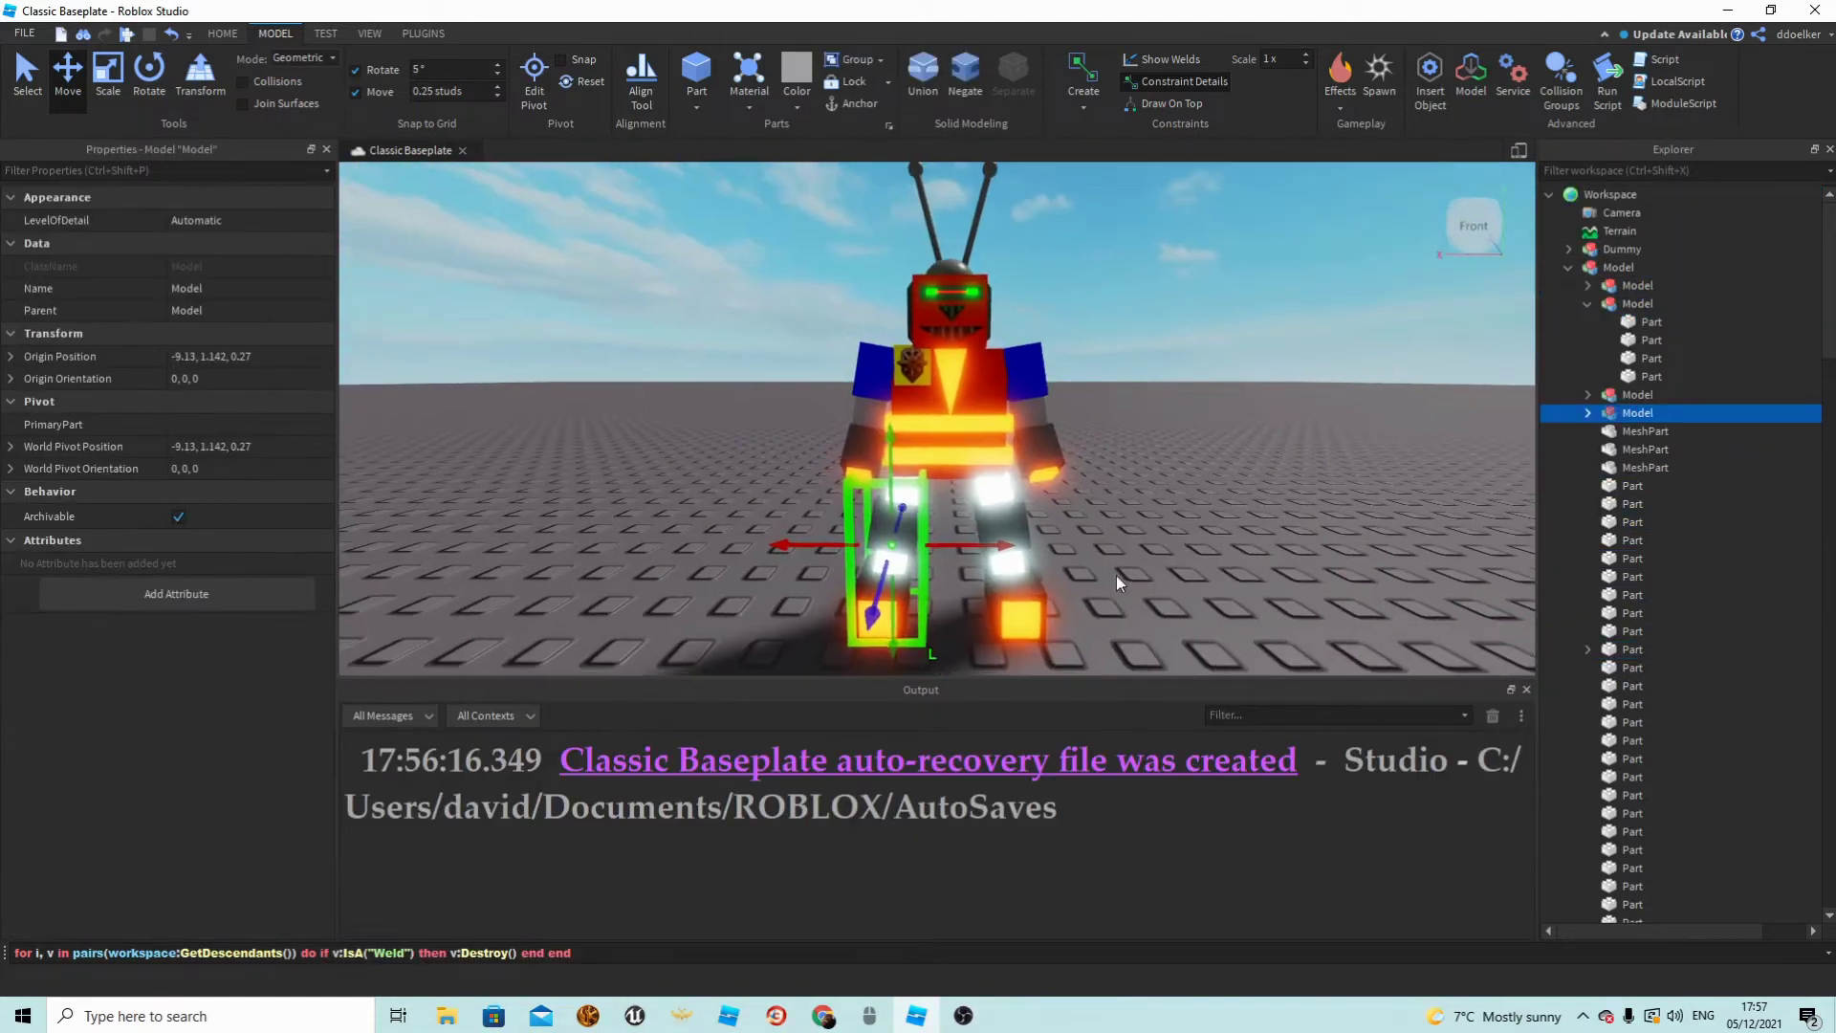
# Select the robot's torso parts, including the chest emblem, and group them into a model.
pyautogui.moveTo(1085, 516); pyautogui.dragTo(1049, 478)
pyautogui.moveTo(1048, 478); pyautogui.dragTo(1046, 473, button='right')
pyautogui.scroll(-2, 1046, 474)
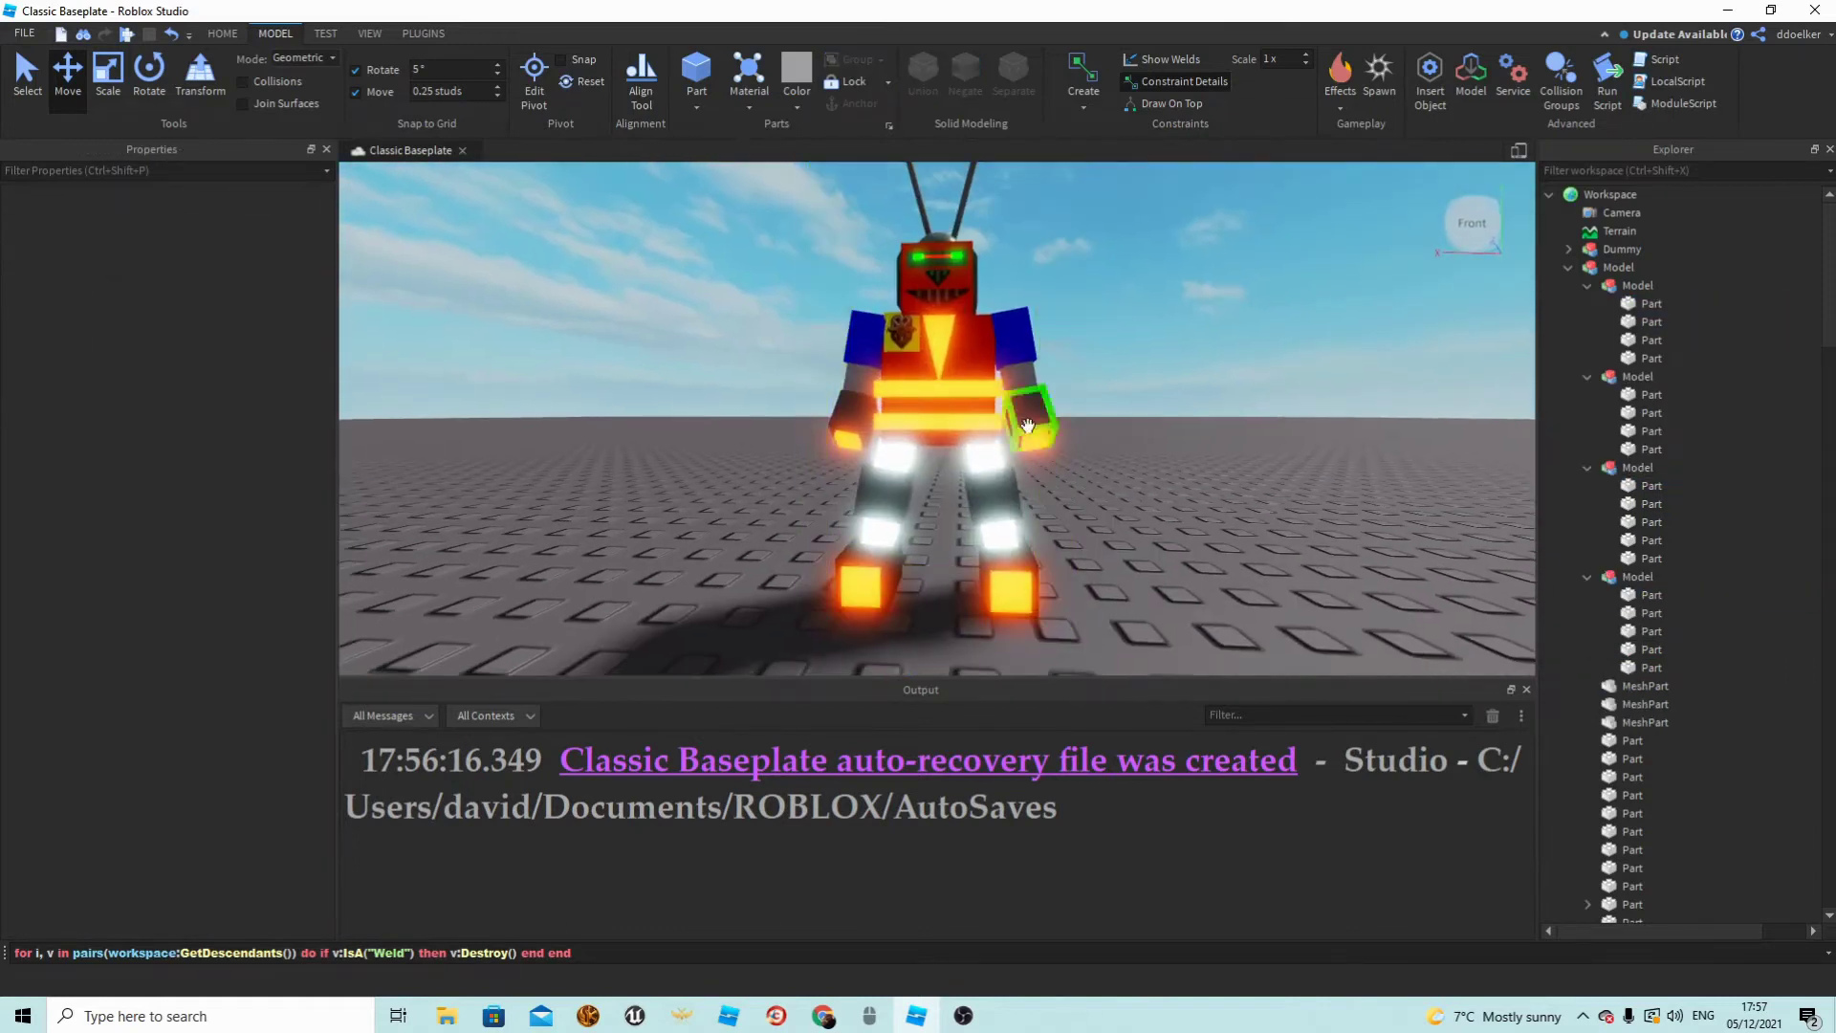
pyautogui.moveTo(1004, 435); pyautogui.dragTo(883, 320)
pyautogui.hotkey('ctrl', 'g')
# Check the torso and right leg groups by moving each one sideways and undoing each move.
pyautogui.moveTo(1044, 381); pyautogui.dragTo(1243, 379)
pyautogui.press('d')
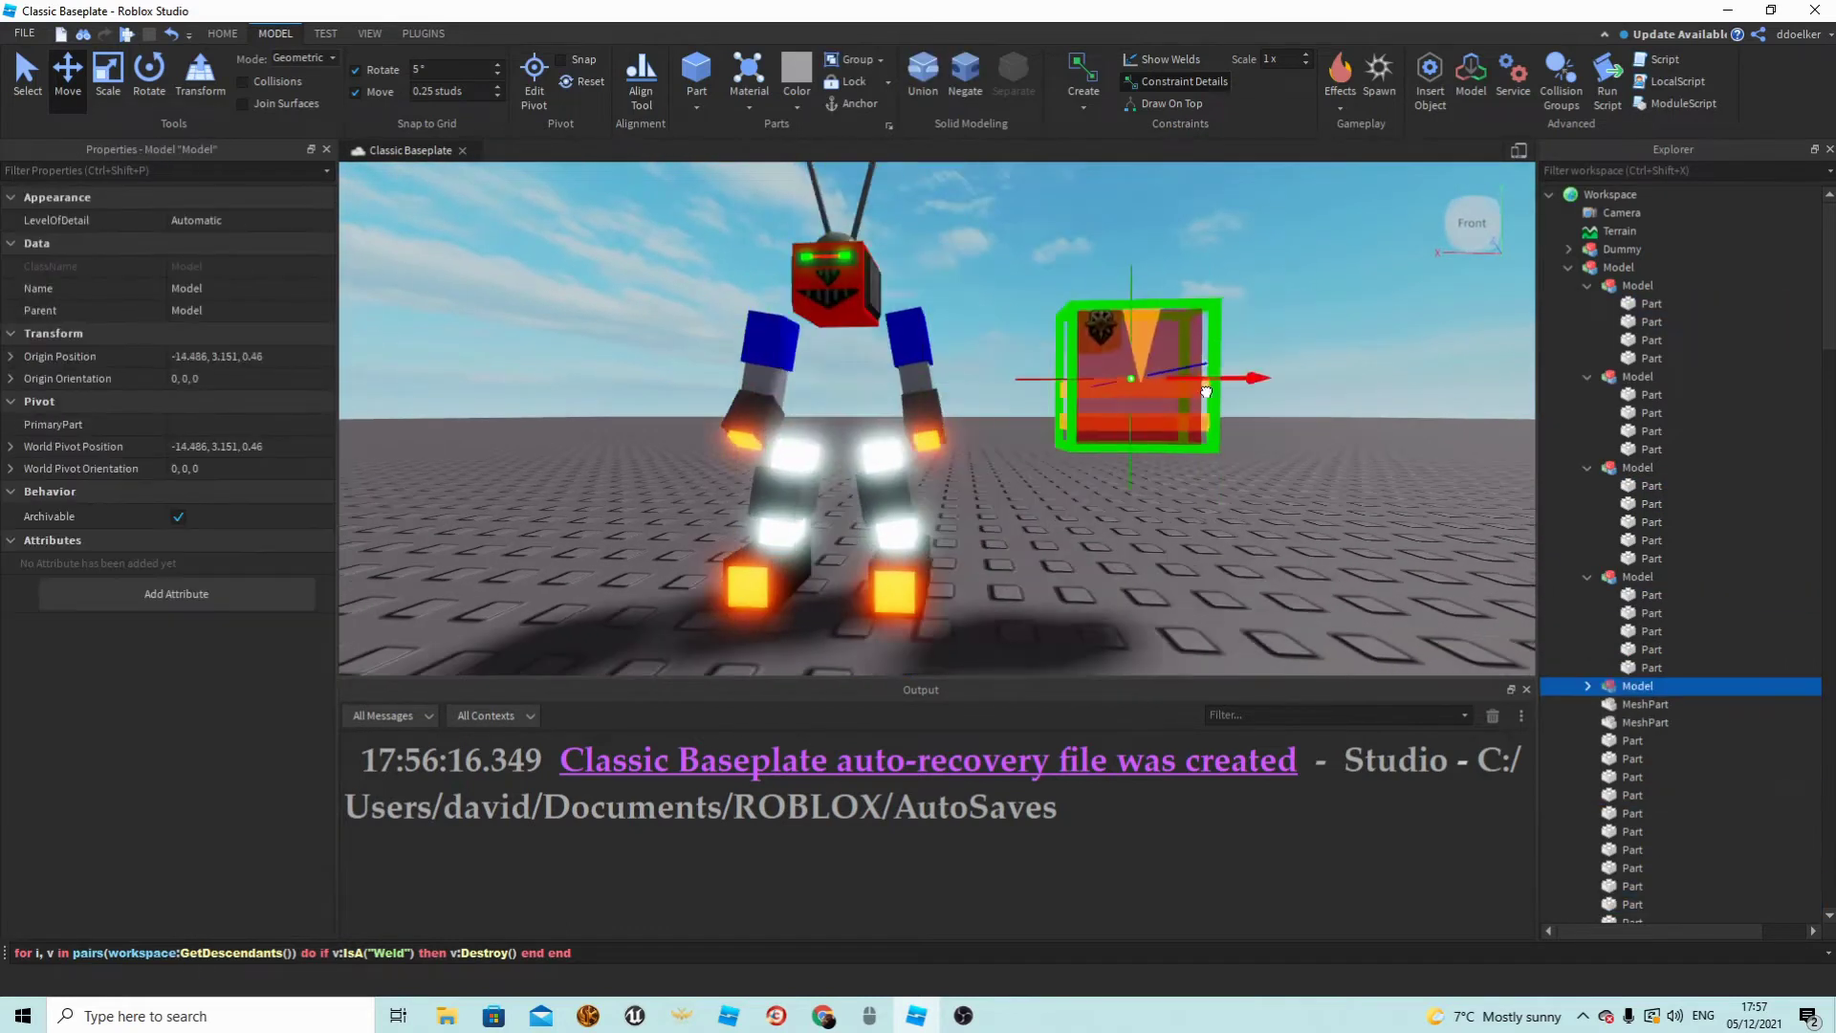
pyautogui.hotkey('ctrl', 'z')
pyautogui.click(1636, 578)
pyautogui.moveTo(899, 517); pyautogui.dragTo(483, 517)
pyautogui.press('a')
pyautogui.hotkey('ctrl', 'z')
# Check the left leg and arm groups, moving the left arm sideways and undoing the move.
pyautogui.click(1100, 485)
pyautogui.click(1630, 467)
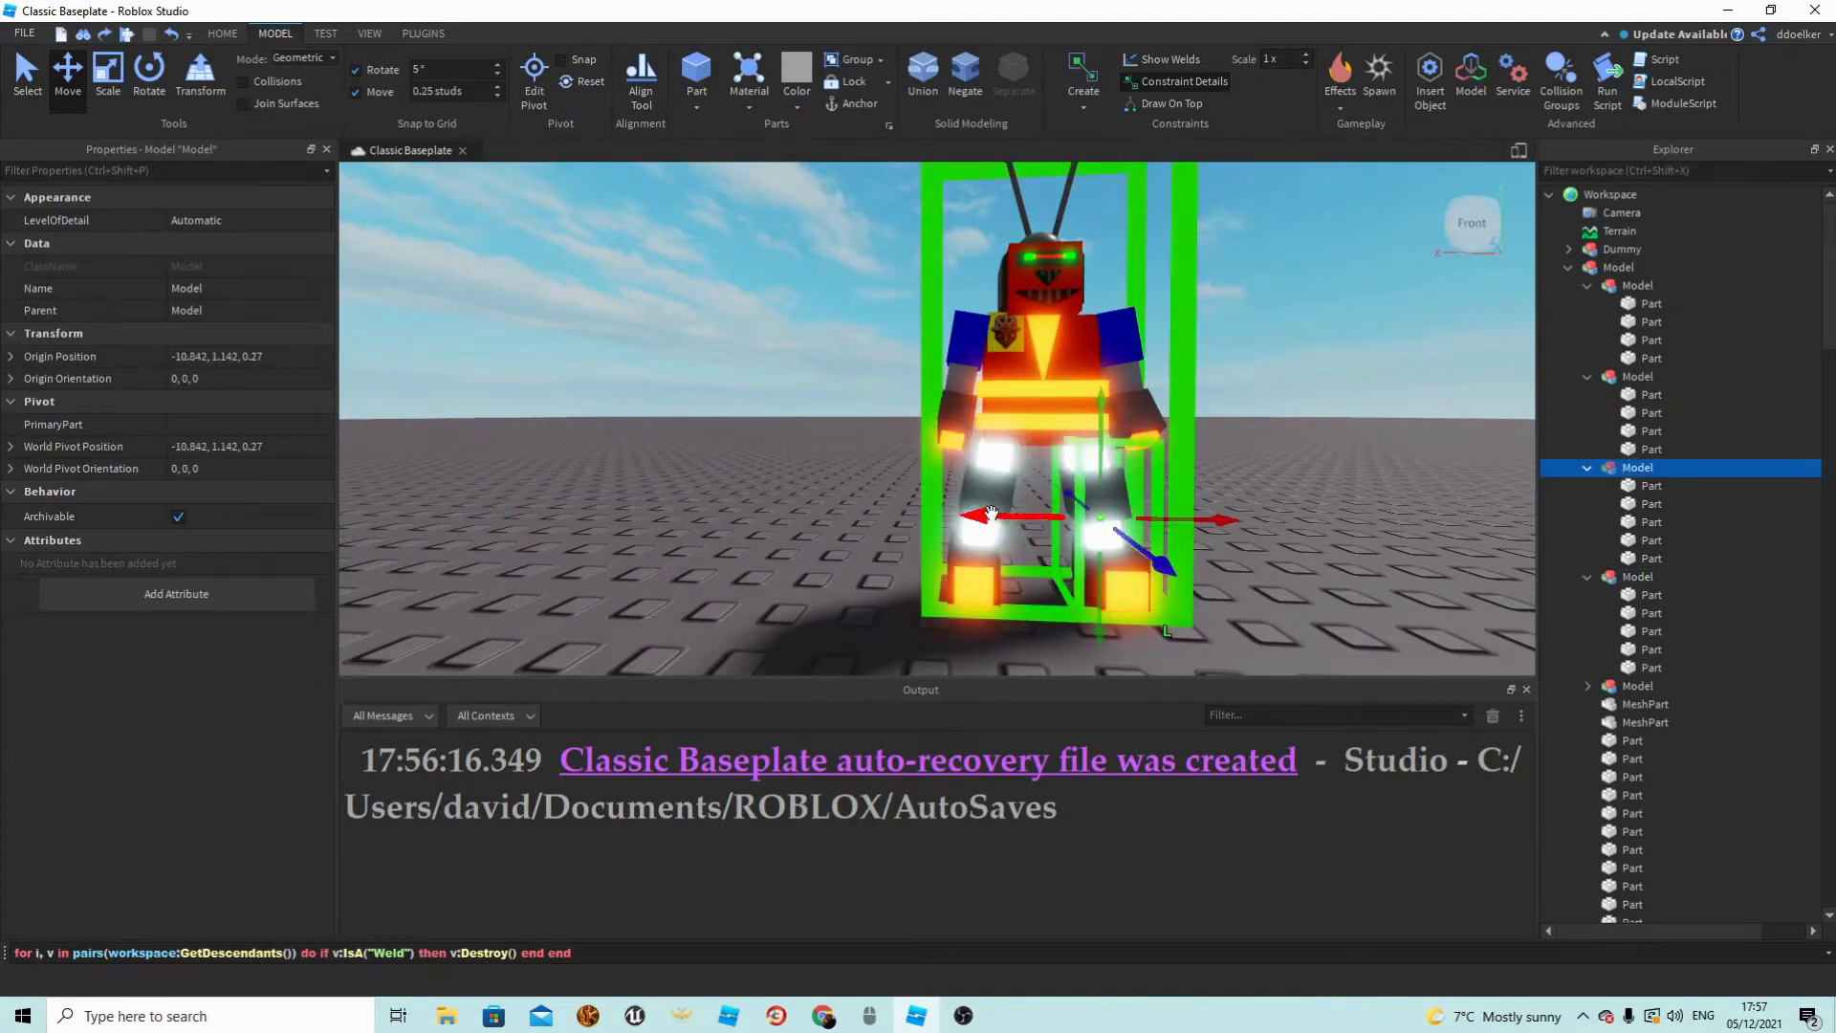
pyautogui.click(1625, 378)
pyautogui.click(1628, 286)
pyautogui.moveTo(1234, 356); pyautogui.dragTo(1520, 311)
pyautogui.press('d')
pyautogui.moveTo(1013, 308); pyautogui.dragTo(1012, 302, button='right')
pyautogui.hotkey('ctrl', 'z')
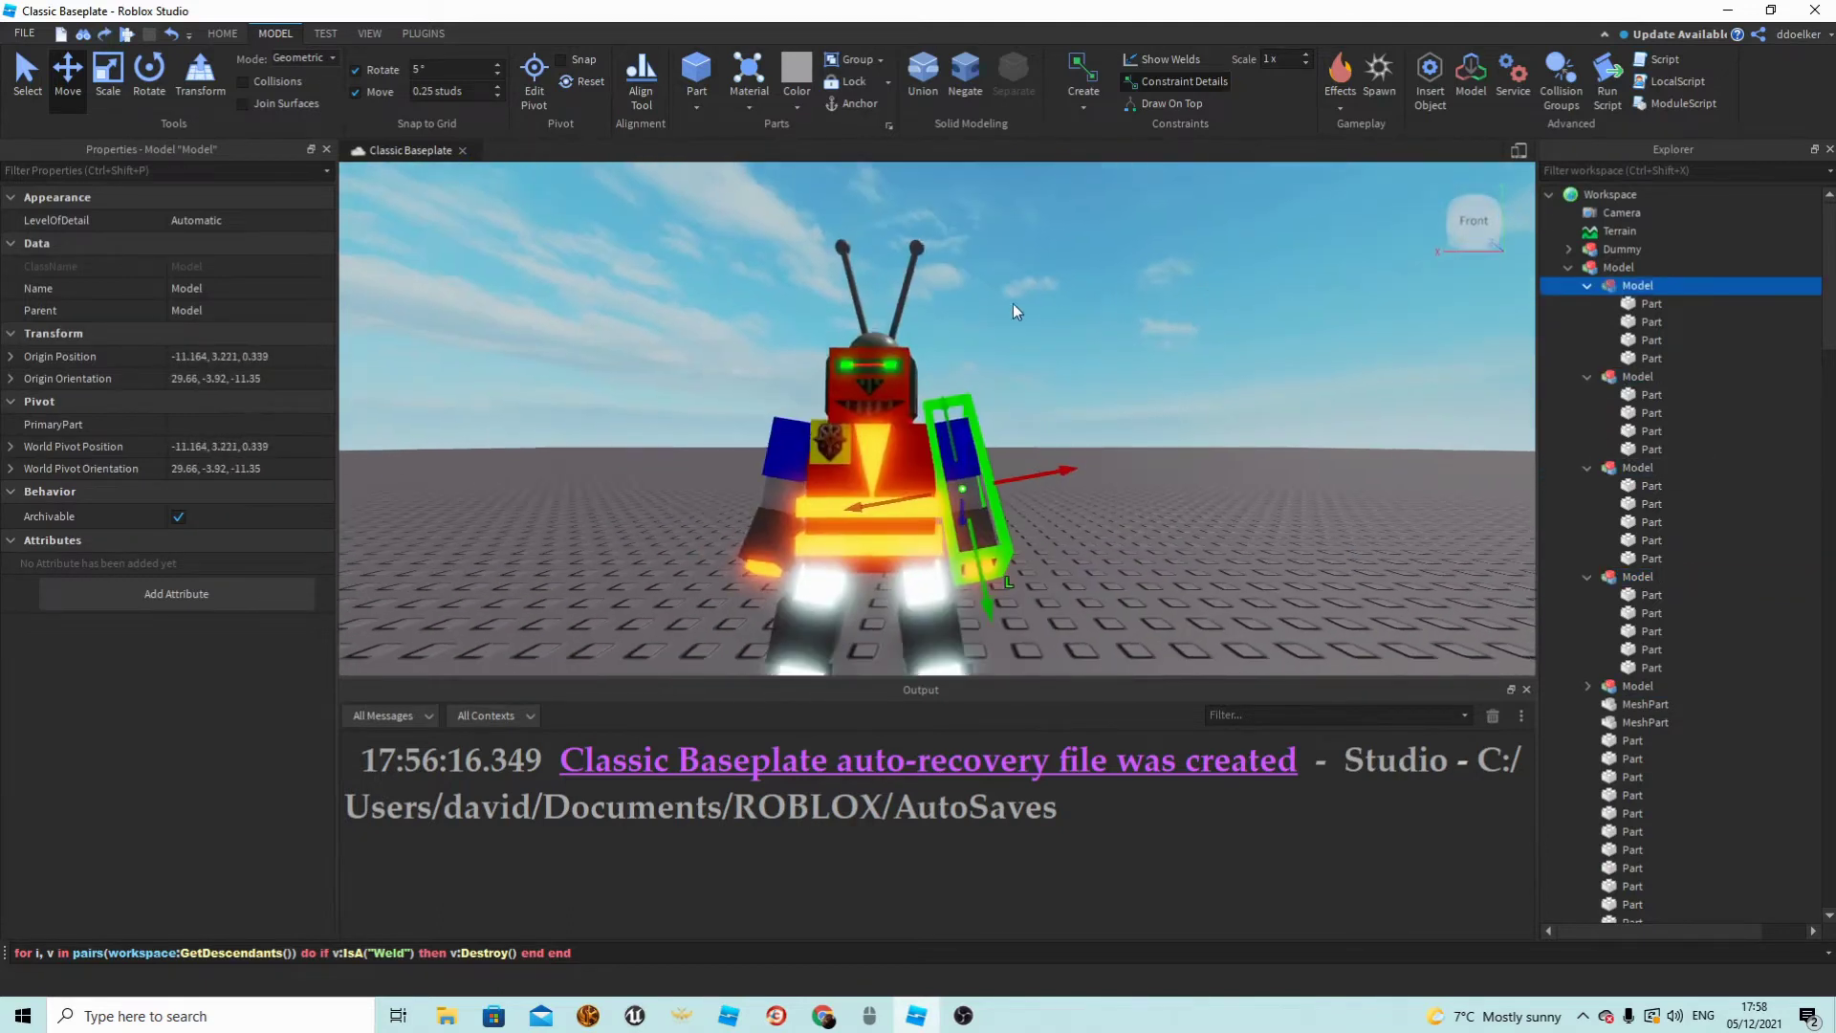
# Clear the selection and collapse the five arm, leg and torso groups inside the robot model.
pyautogui.moveTo(661, 200); pyautogui.dragTo(1202, 421)
pyautogui.click(1202, 421)
pyautogui.click(1587, 286)
pyautogui.click(1588, 304)
pyautogui.click(1587, 322)
pyautogui.click(1587, 340)
pyautogui.click(1586, 358)
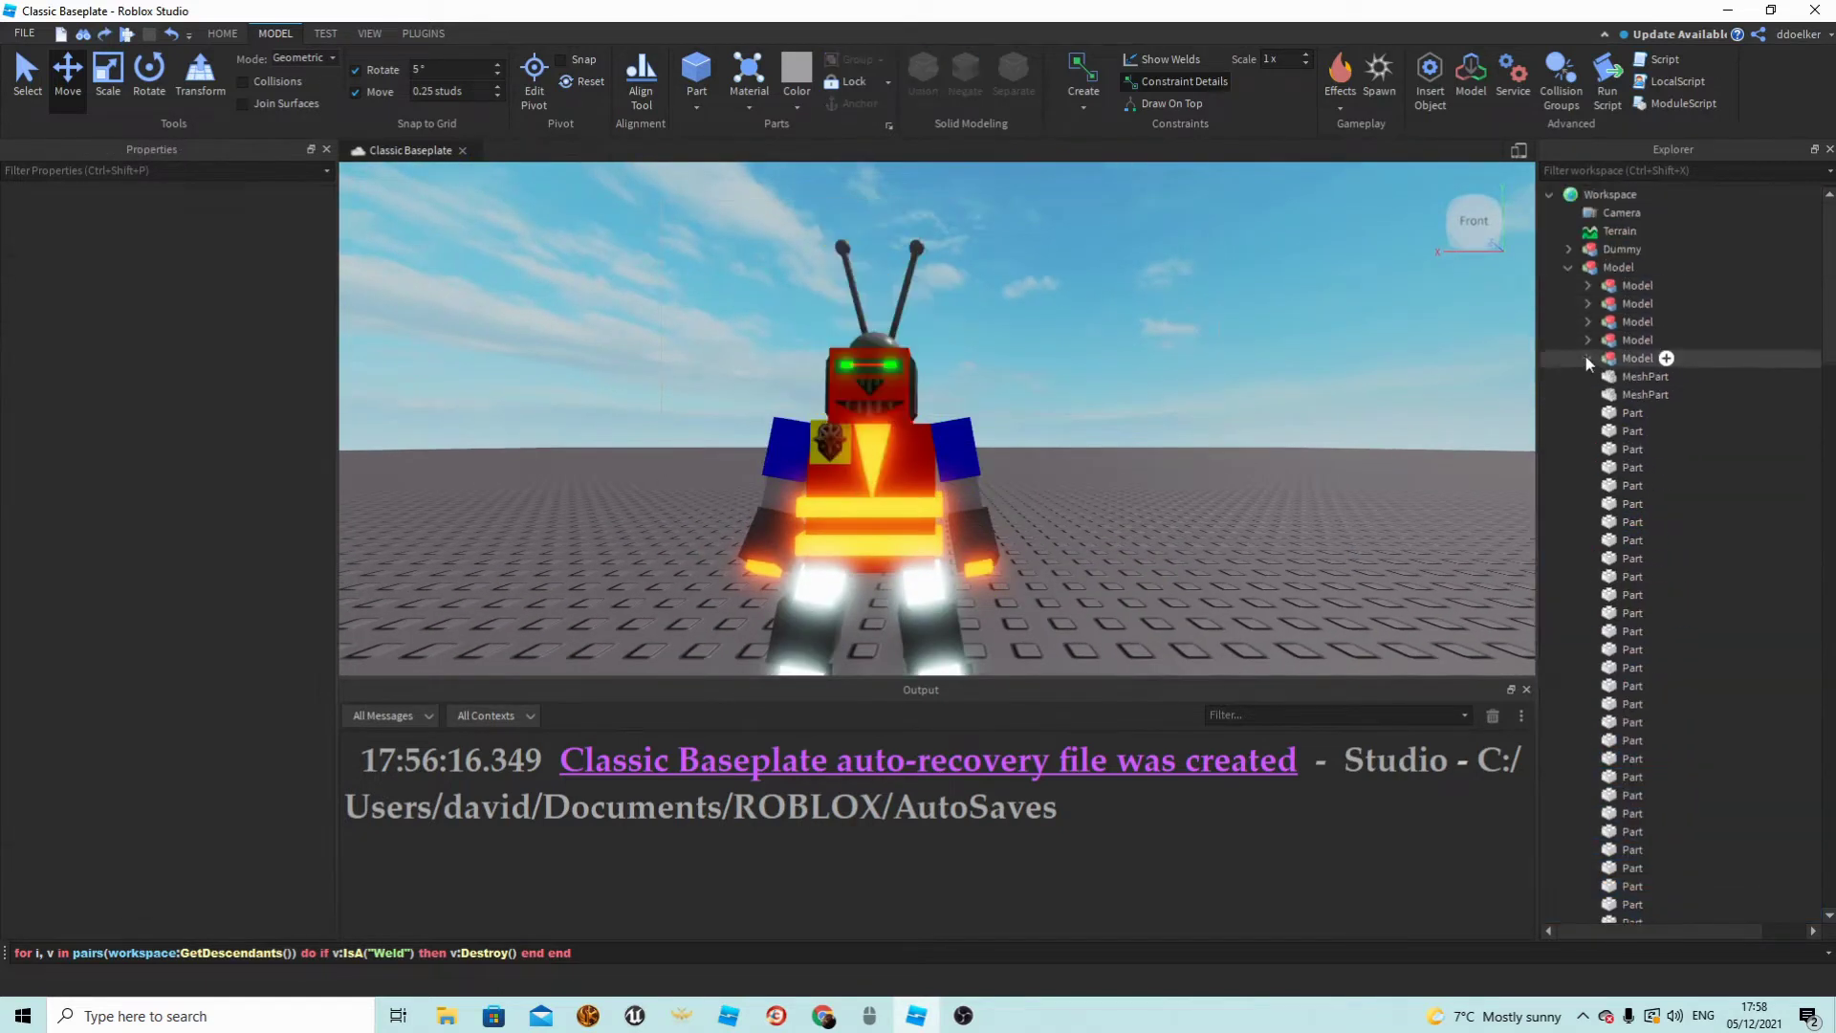
# Select all the remaining ungrouped head parts of the robot and group them into a model.
pyautogui.click(1626, 377)
pyautogui.scroll(1, 1616, 523)
pyautogui.keyDown('shift'); pyautogui.click(1616, 518); pyautogui.keyUp('shift')
pyautogui.moveTo(1354, 524); pyautogui.dragTo(1216, 471, button='right')
pyautogui.hotkey('ctrl', 'g')
# Select the whole robot model and move it to another spot on the baseplate.
pyautogui.click(1291, 485)
pyautogui.press('s')
pyautogui.moveTo(744, 443); pyautogui.dragTo(730, 444)
pyautogui.moveTo(744, 443); pyautogui.dragTo(731, 444, button='right')
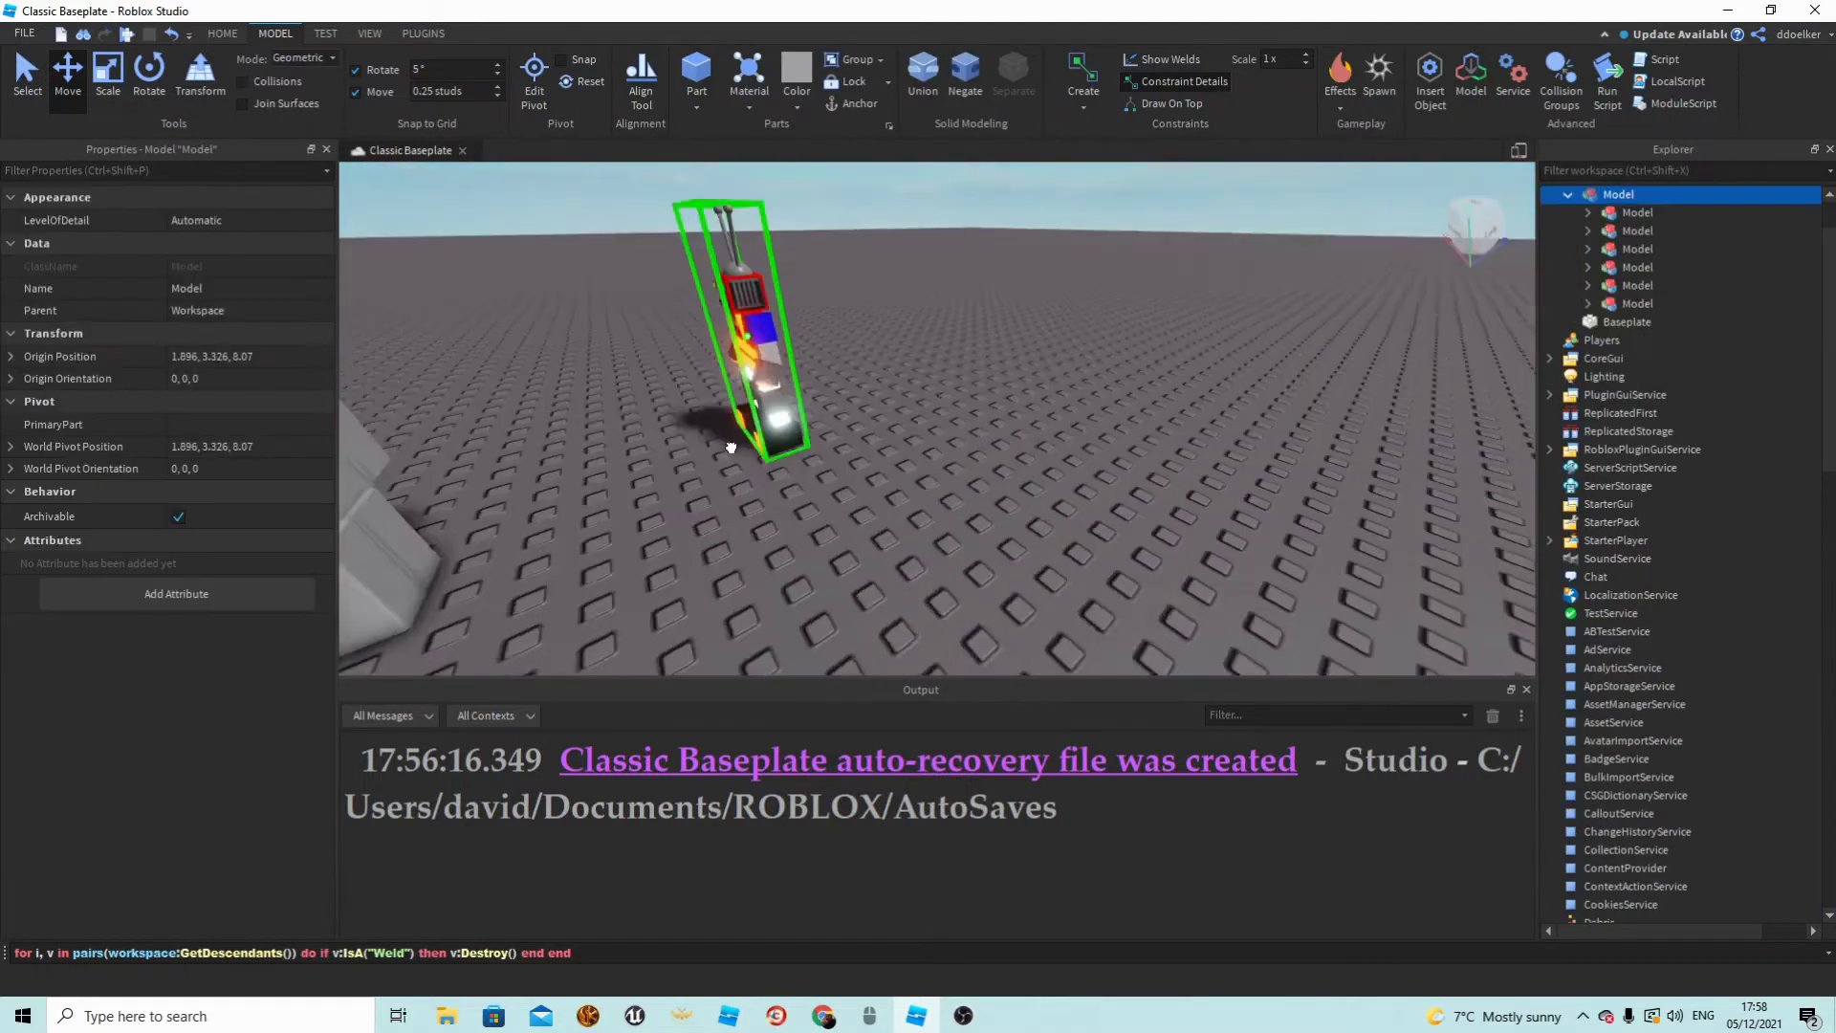
# Move the grouped robot model farther across the baseplate, away from the large grey object.
pyautogui.moveTo(730, 444); pyautogui.dragTo(732, 443)
pyautogui.moveTo(731, 444); pyautogui.dragTo(732, 443, button='right')
pyautogui.moveTo(732, 443); pyautogui.dragTo(743, 443)
pyautogui.moveTo(732, 442); pyautogui.dragTo(743, 442, button='right')
pyautogui.moveTo(743, 443); pyautogui.dragTo(807, 360)
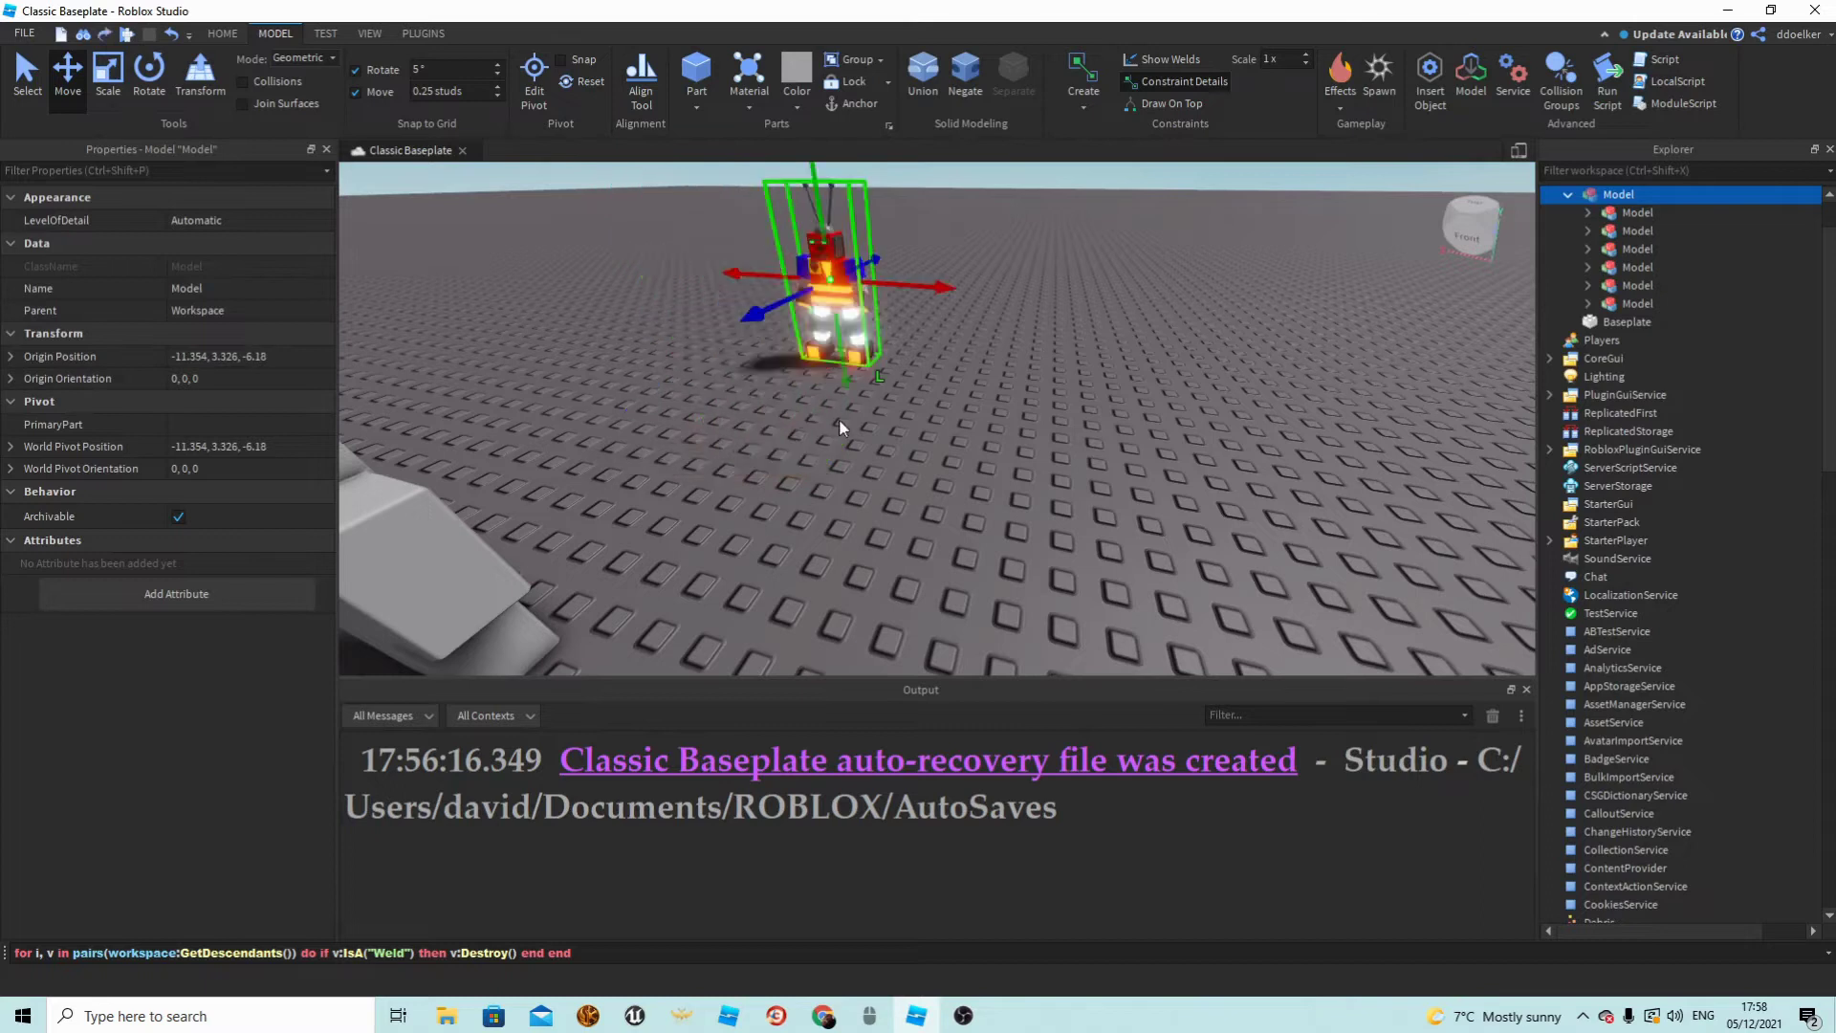
pyautogui.moveTo(860, 411); pyautogui.dragTo(870, 407, button='right')
pyautogui.moveTo(976, 335); pyautogui.dragTo(875, 448)
pyautogui.moveTo(875, 447); pyautogui.dragTo(947, 459, button='right')
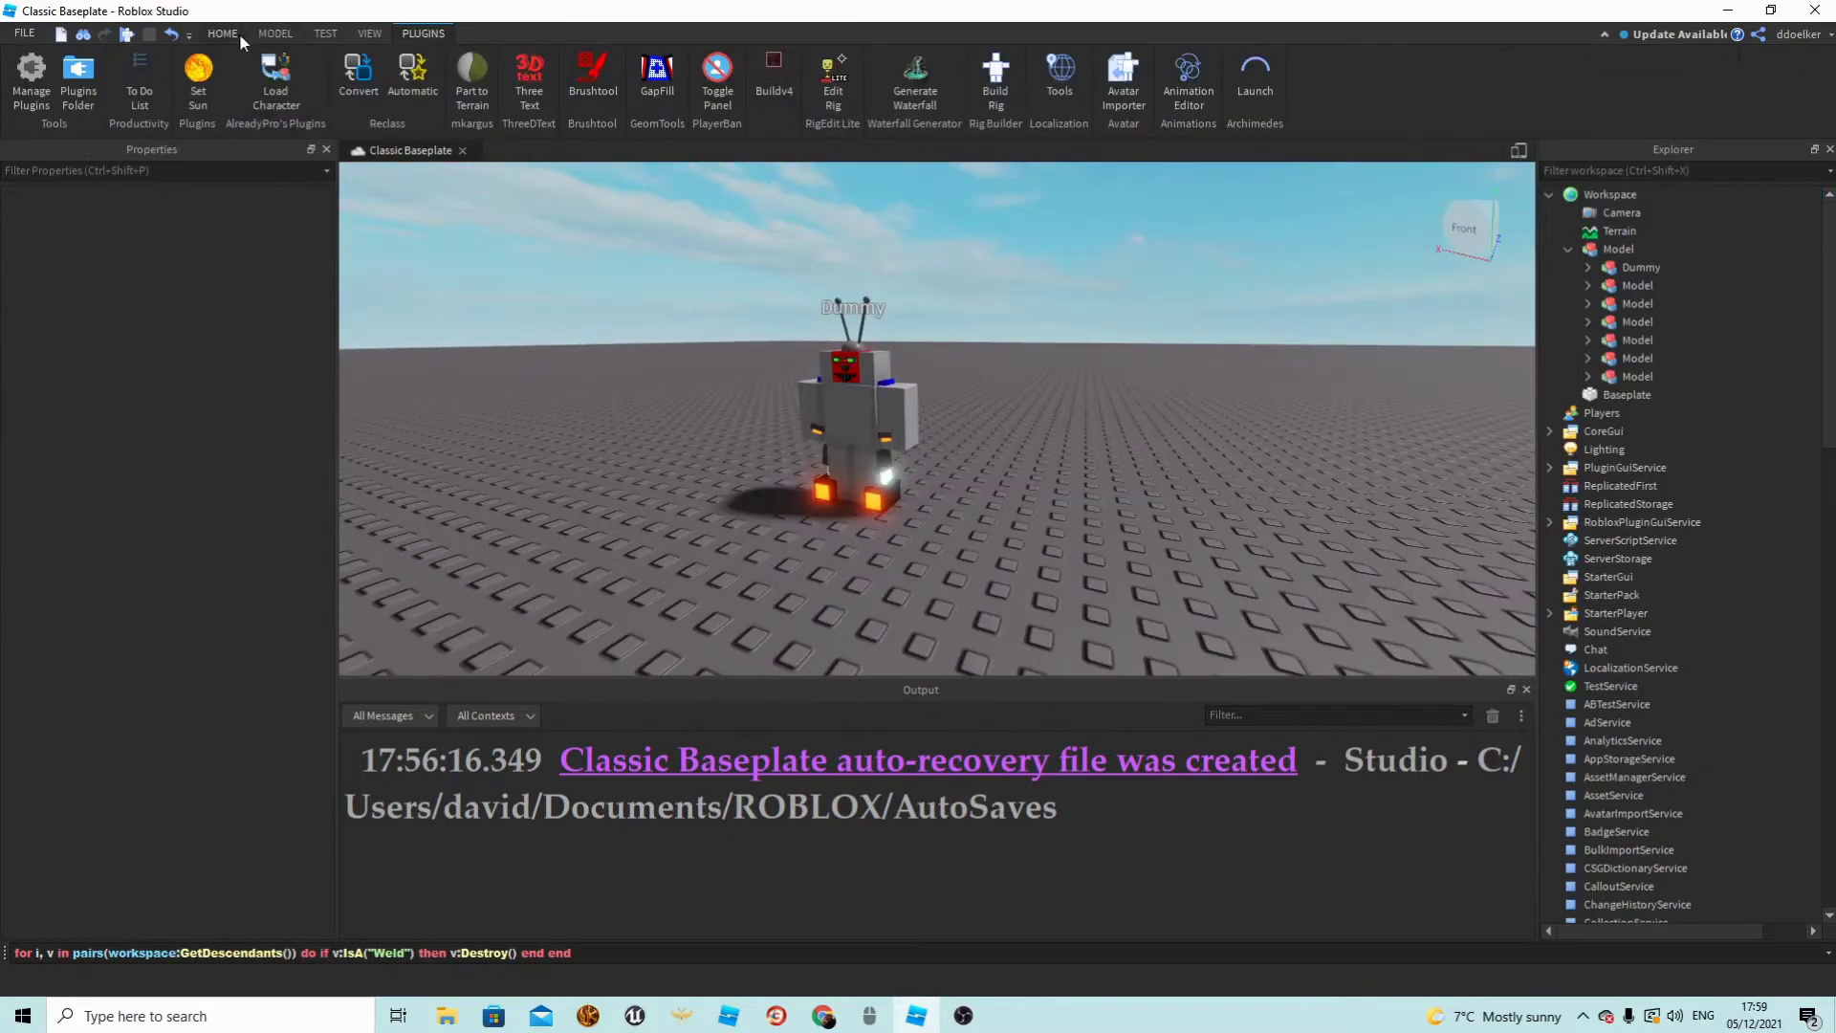
# Browse the My Models collection in the Toolbox and insert the WELDOMATIC script into the workspace.
pyautogui.click(239, 32)
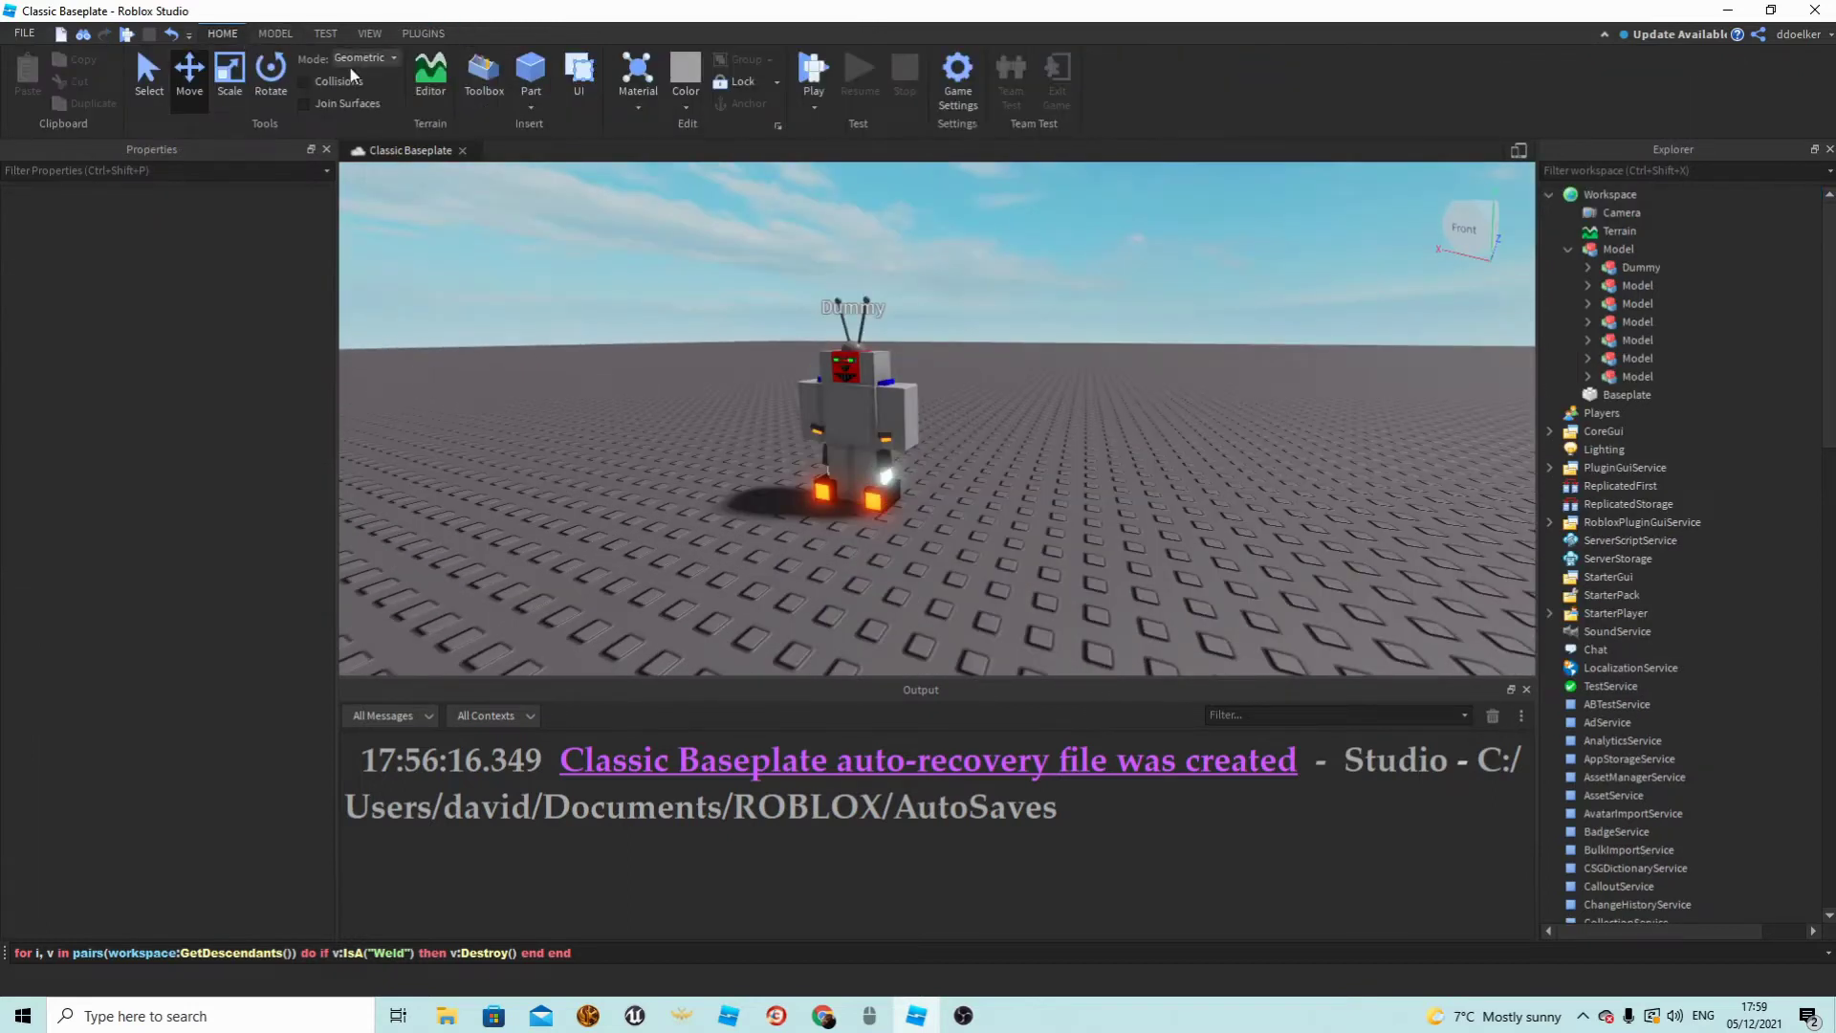
pyautogui.click(484, 84)
pyautogui.scroll(-5, 186, 463)
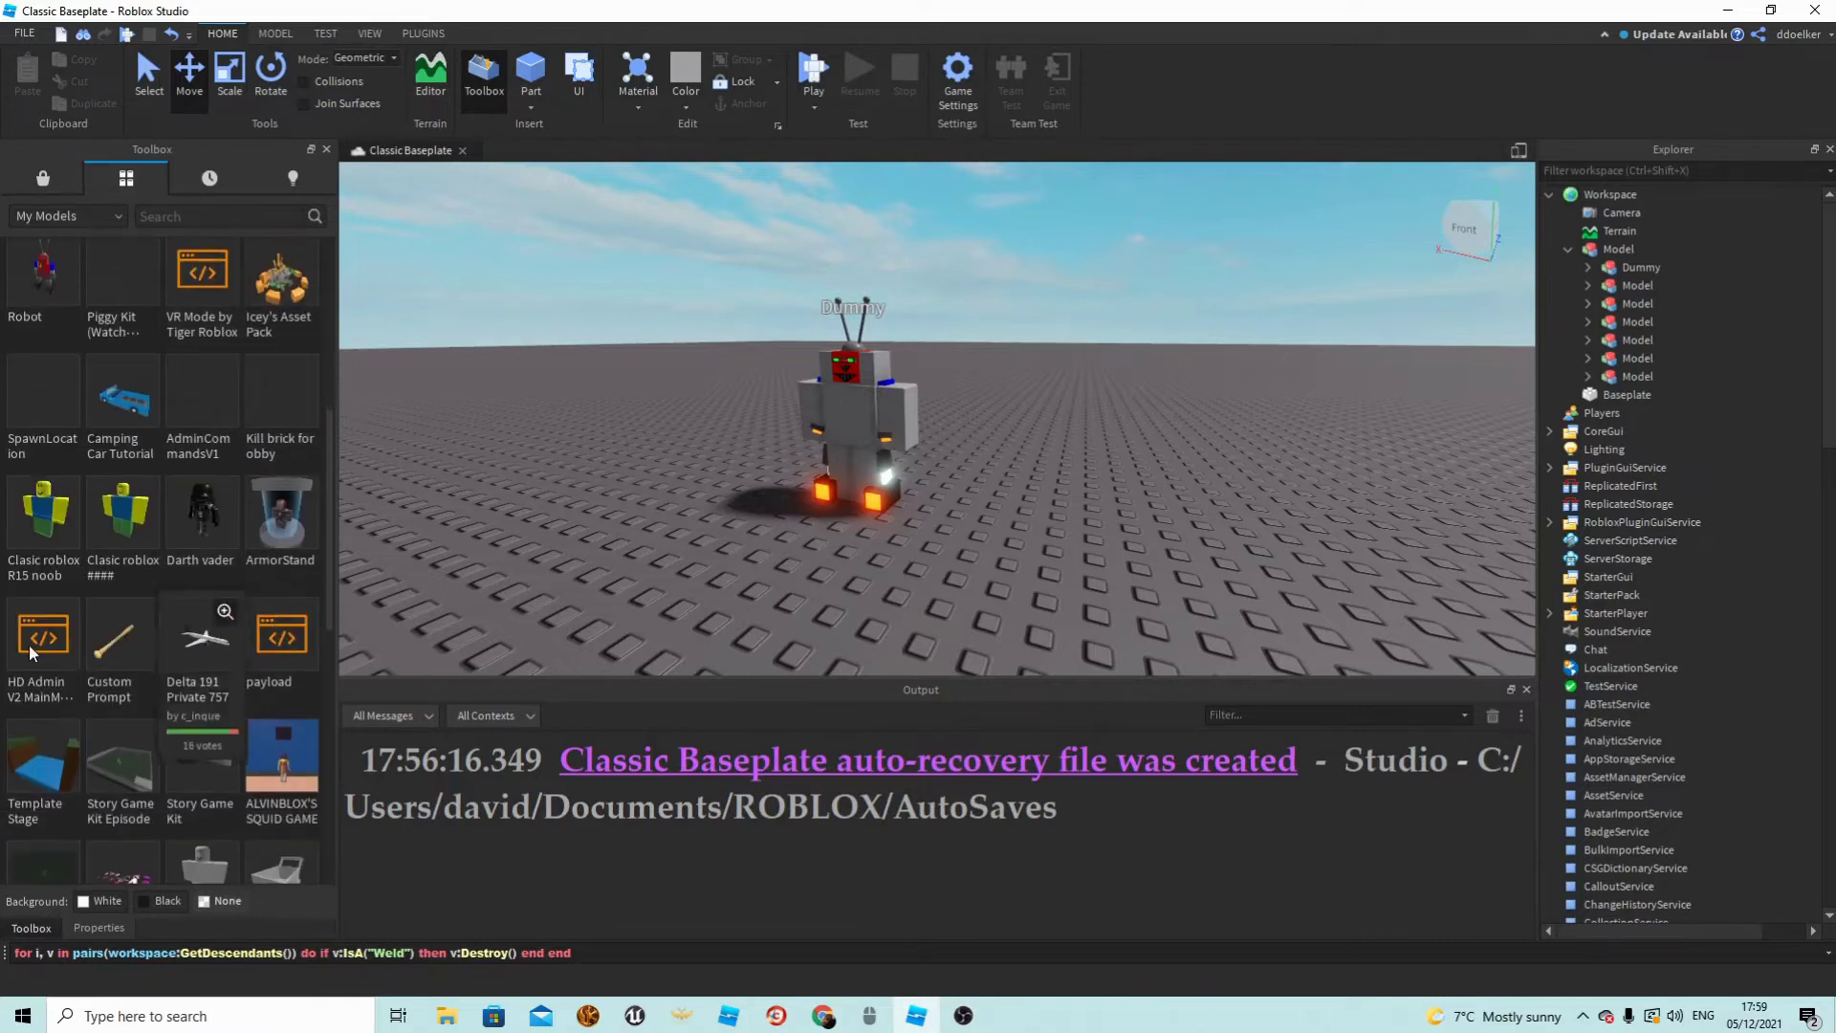
pyautogui.scroll(-1, 38, 632)
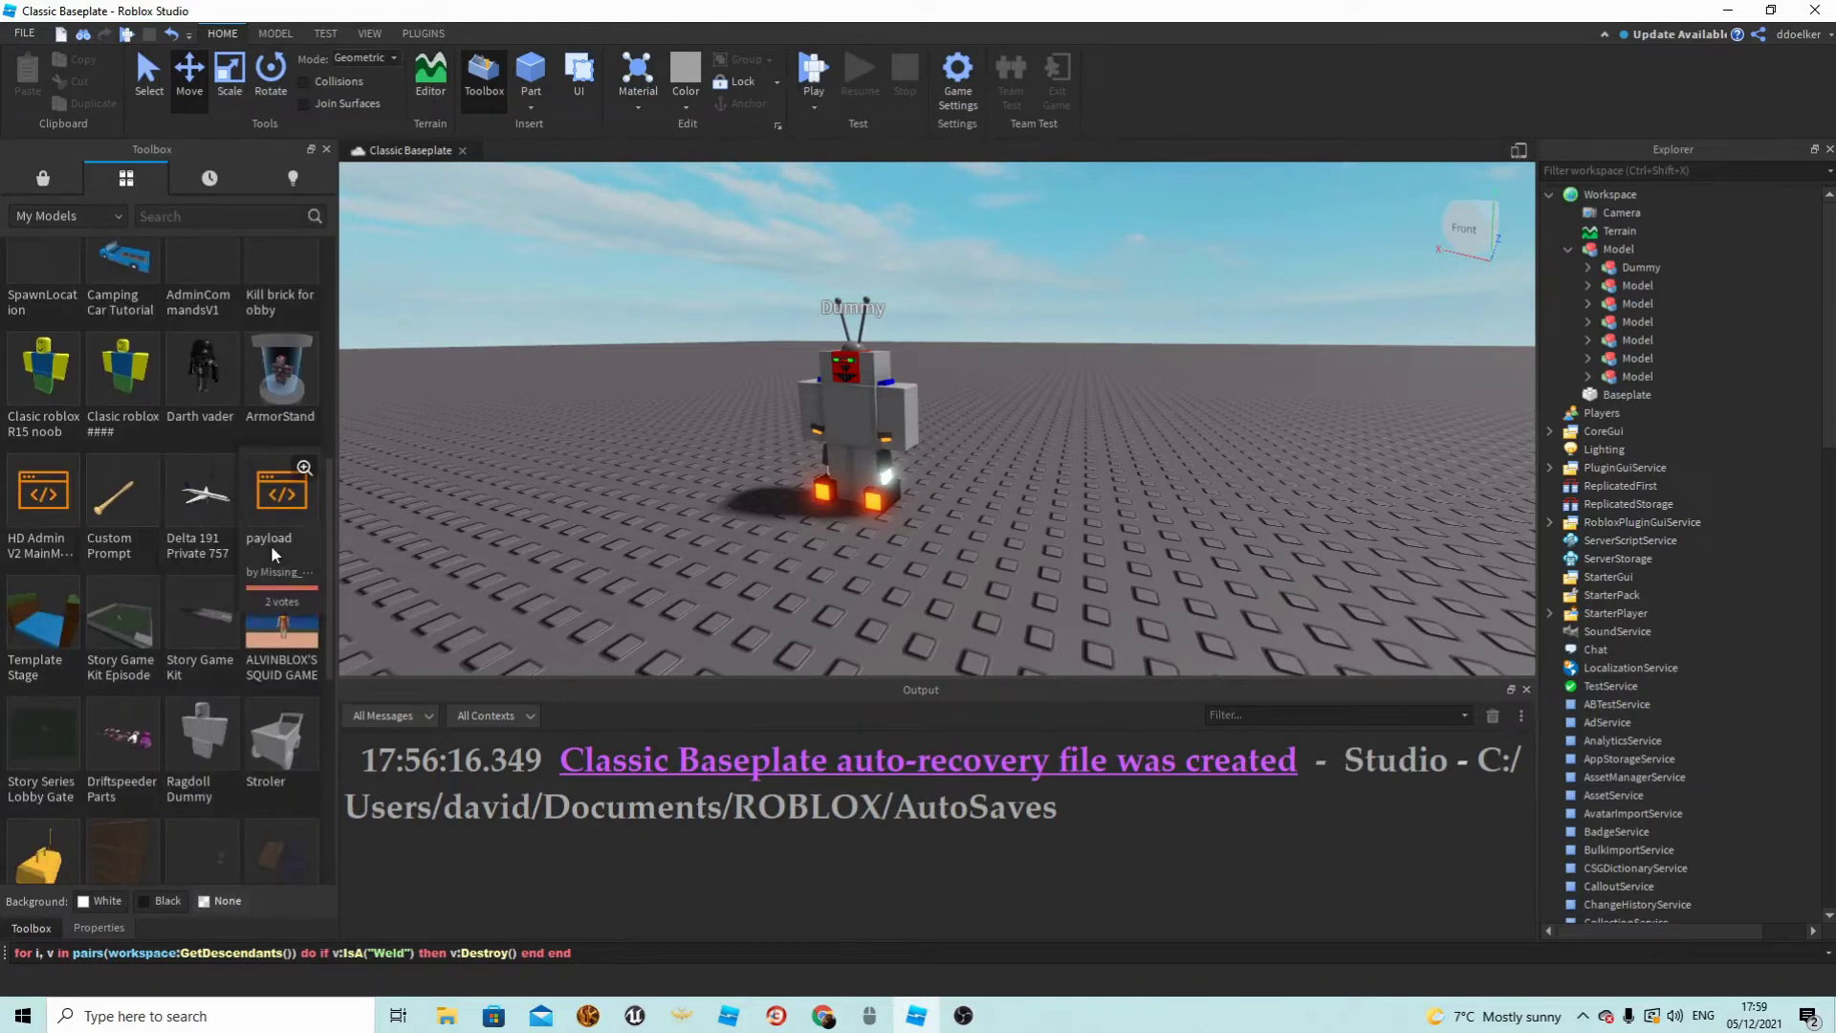
pyautogui.scroll(-2, 192, 556)
pyautogui.scroll(-4, 186, 549)
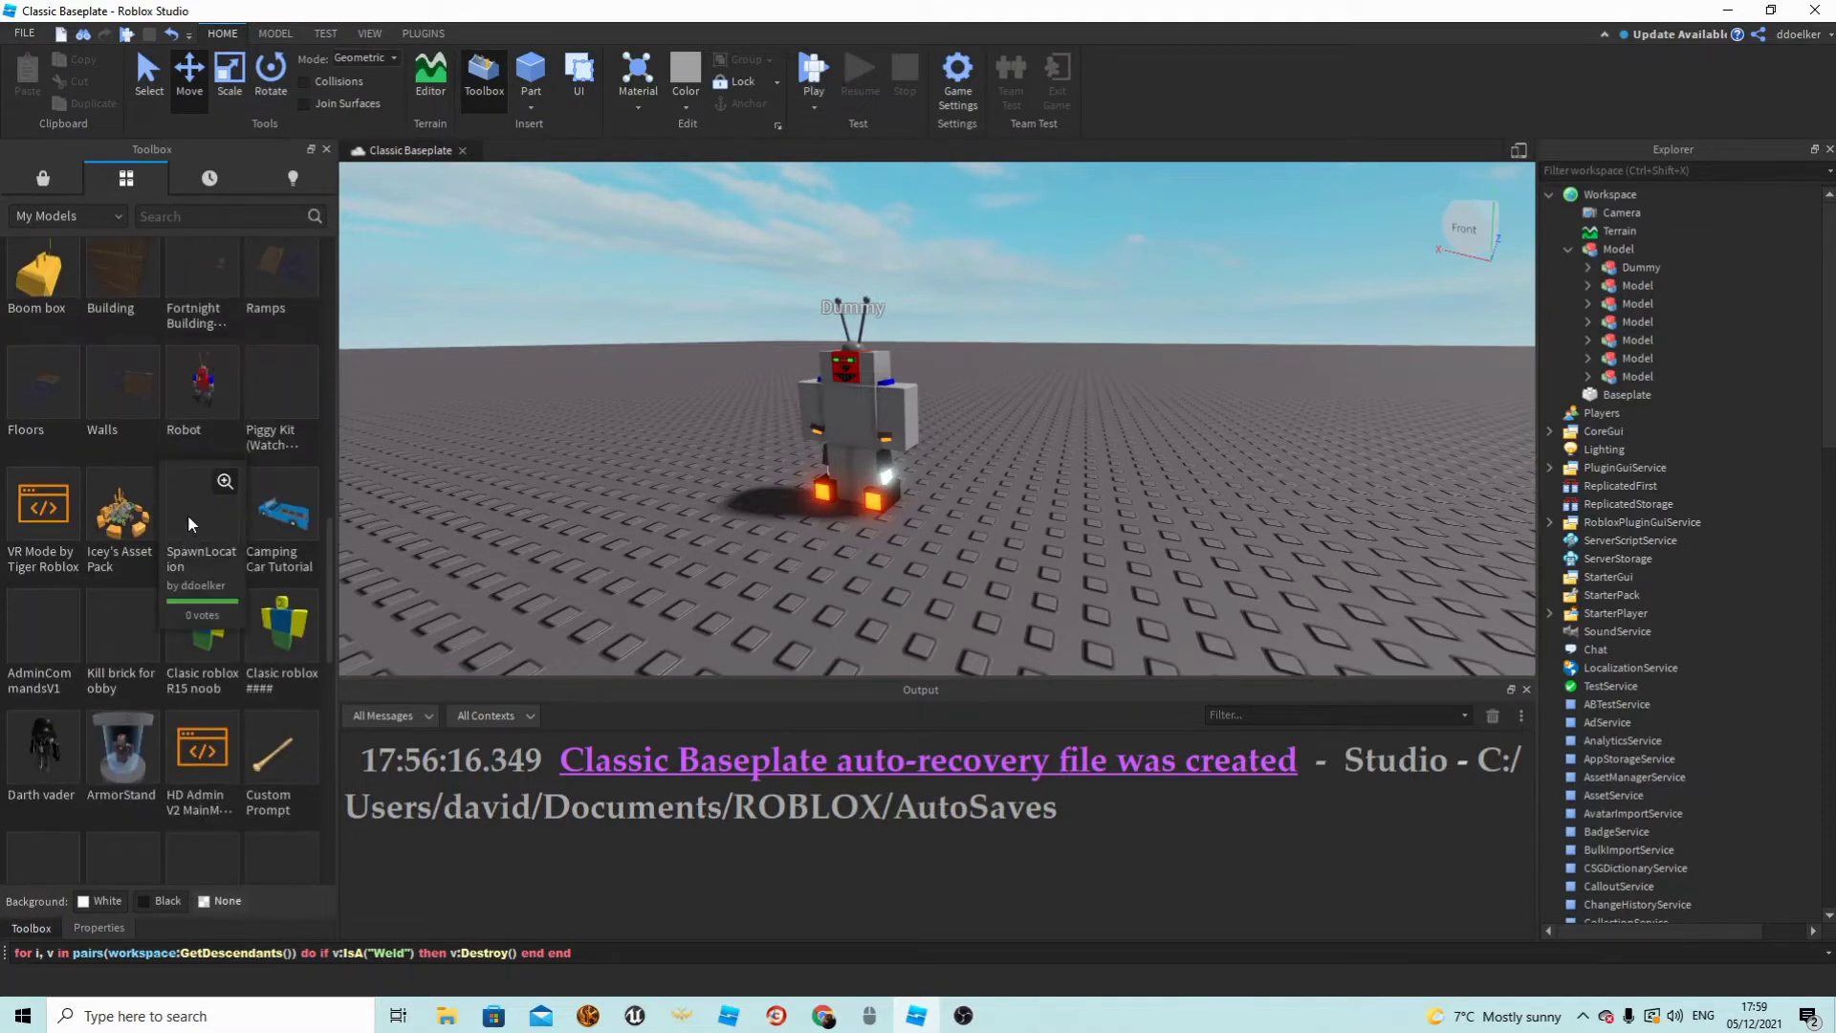
pyautogui.scroll(-2, 188, 536)
pyautogui.scroll(-2, 179, 528)
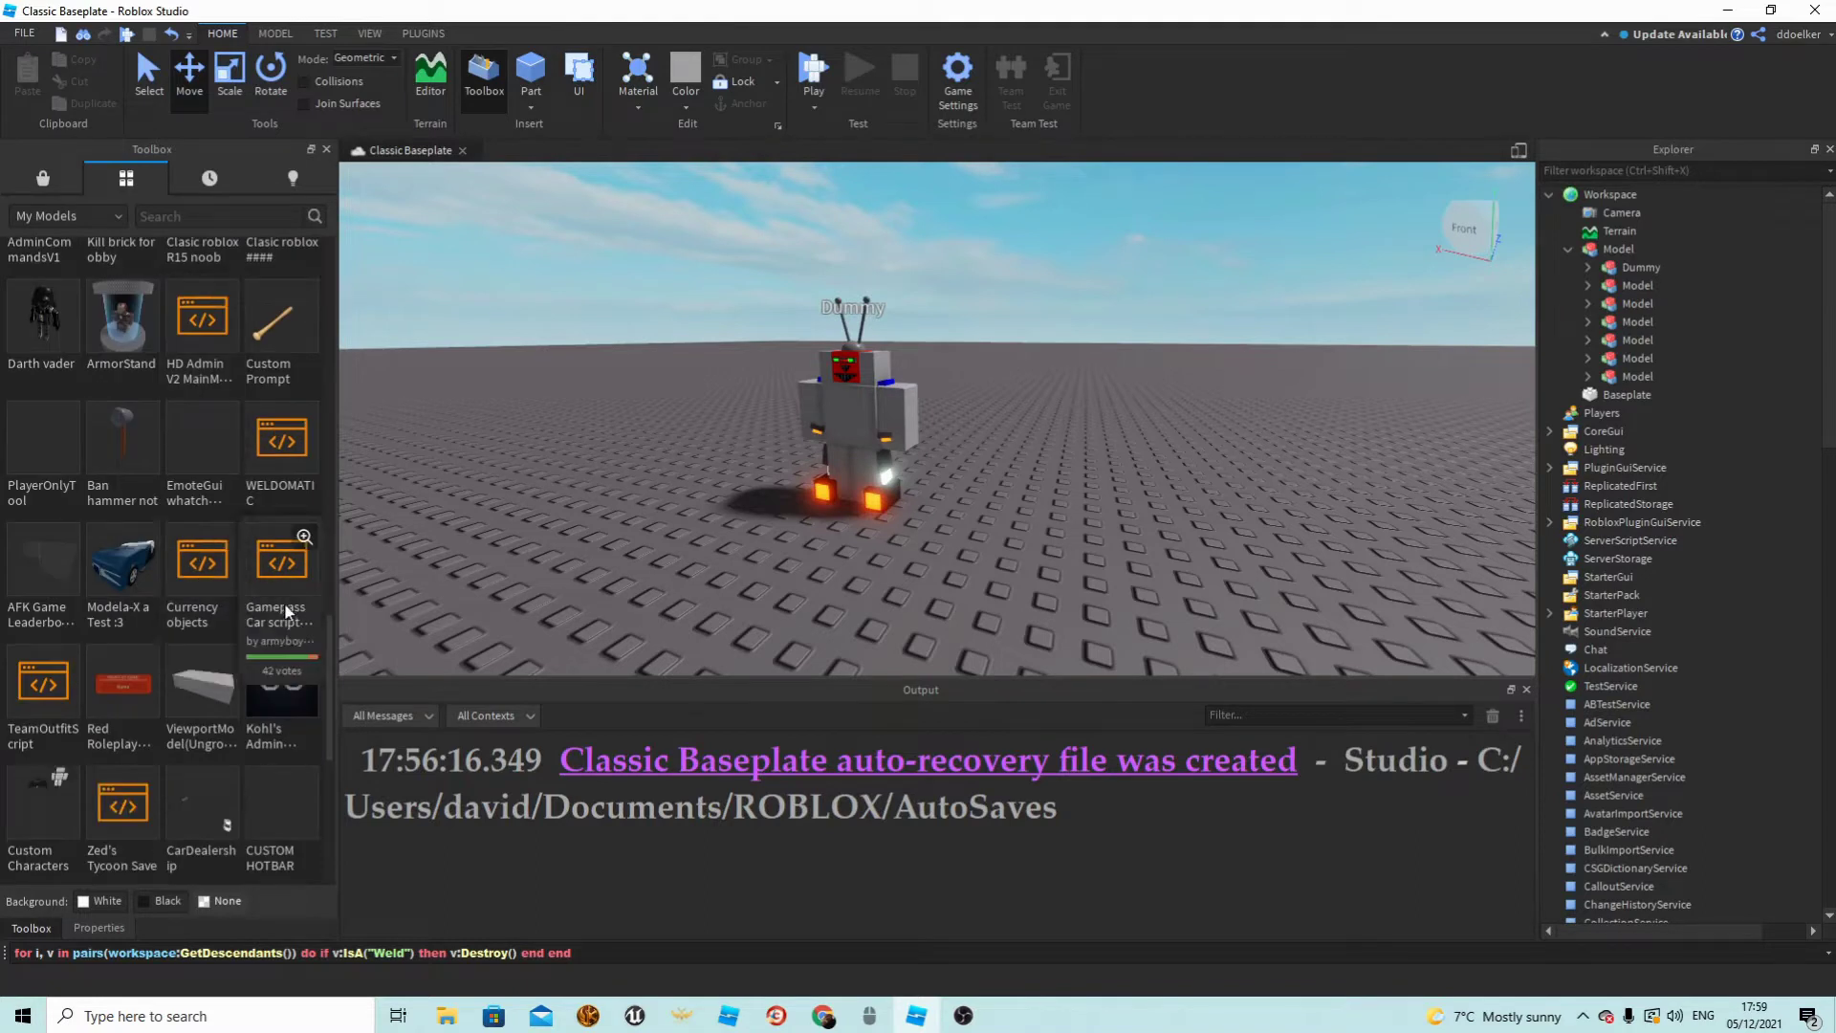
pyautogui.scroll(-1, 162, 616)
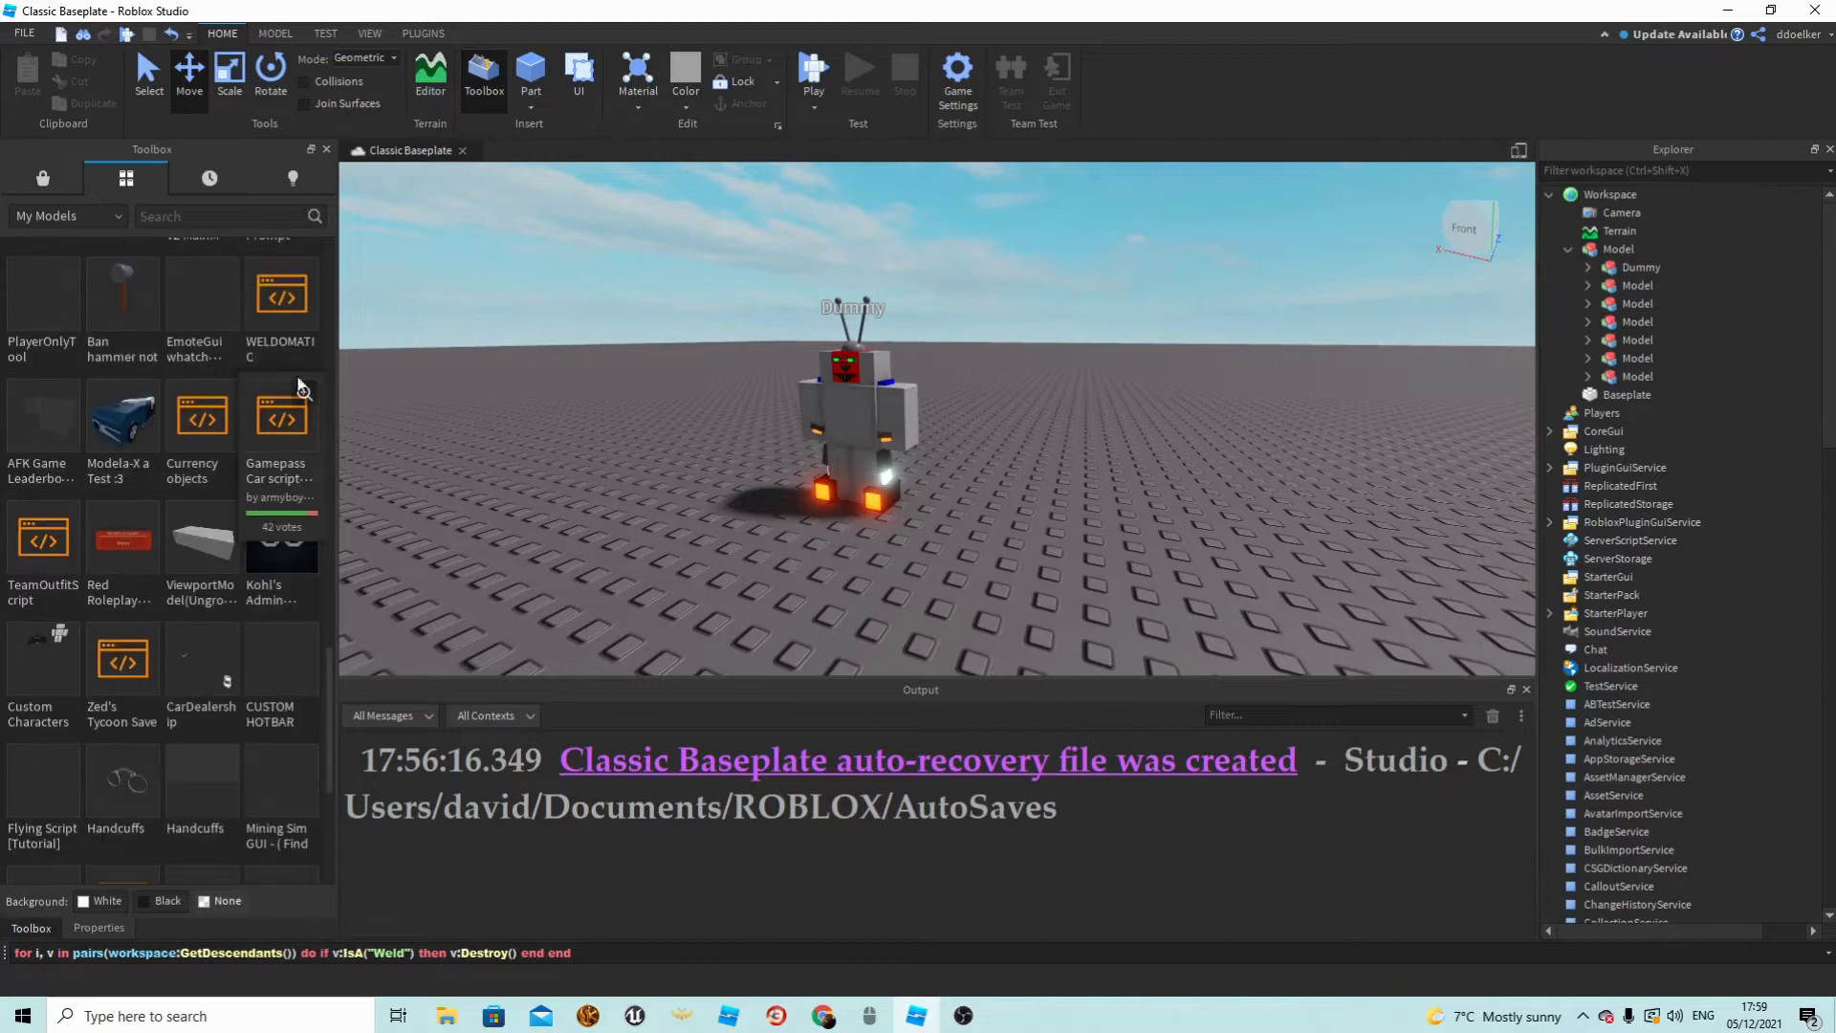
pyautogui.scroll(1, 267, 443)
pyautogui.click(272, 444)
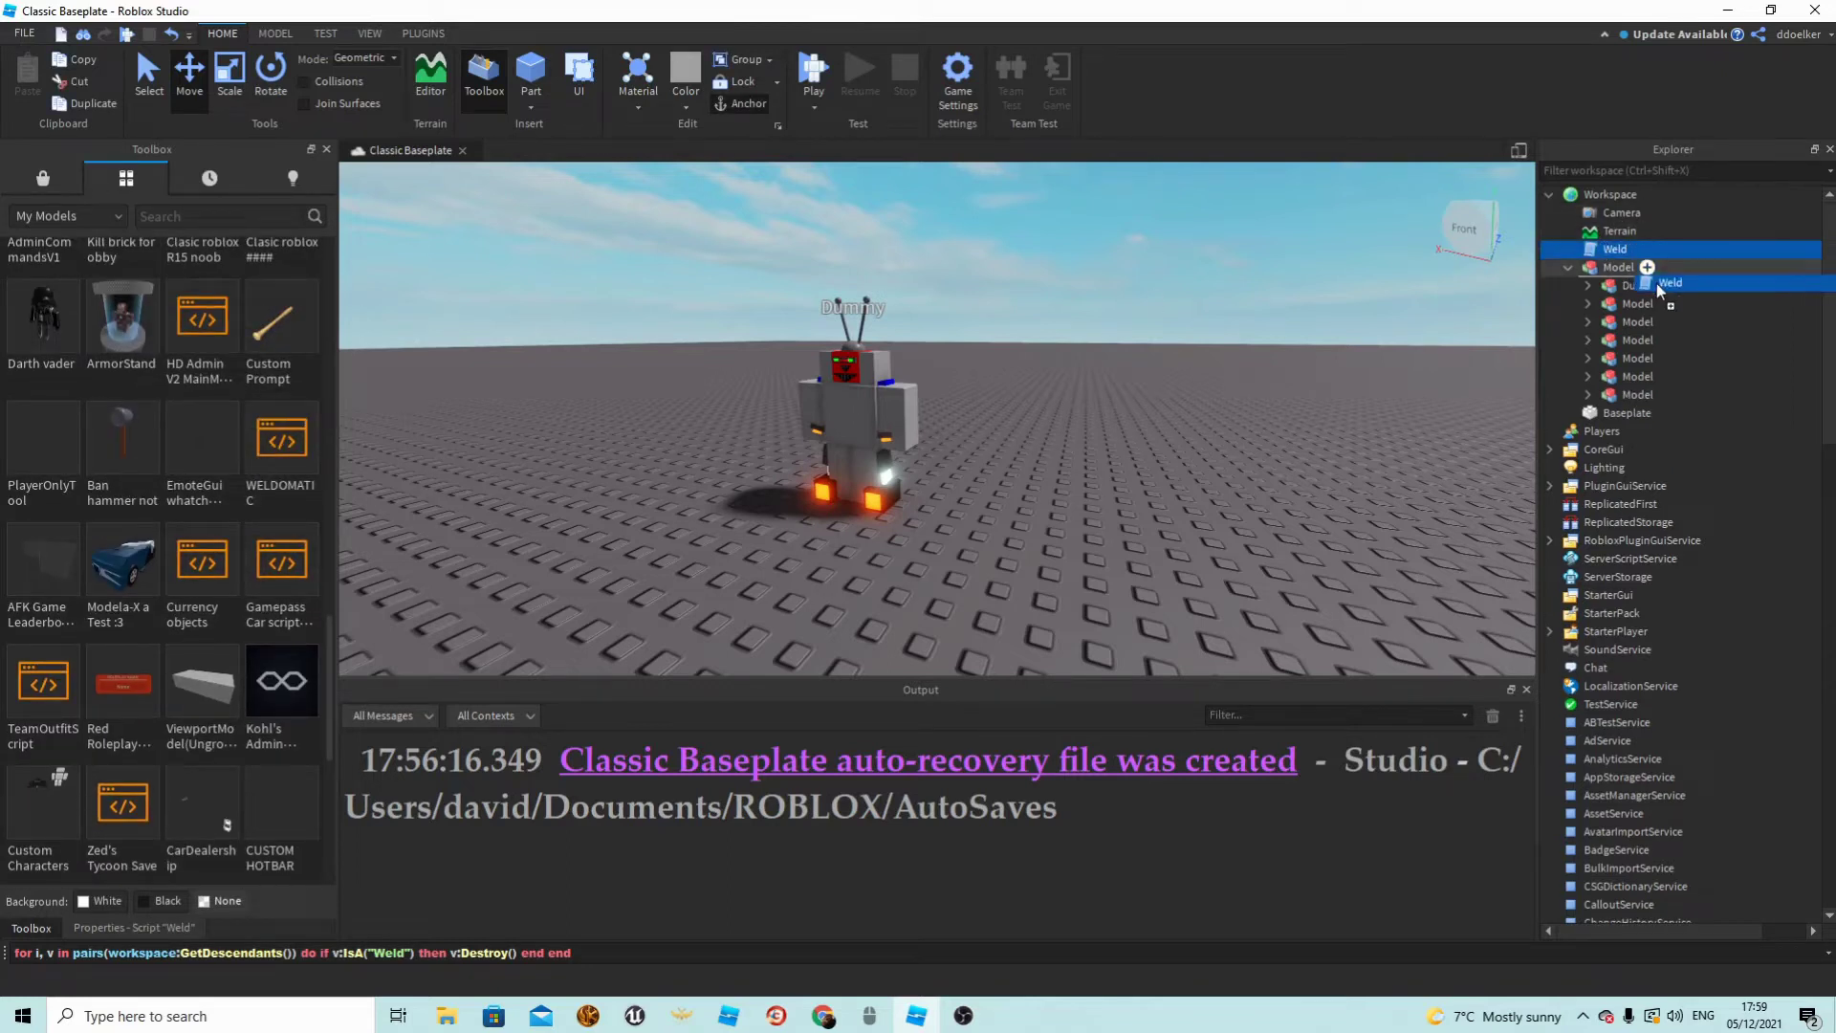
# Place the Weld script in the first body-part model and a duplicate of it in each of the other five.
pyautogui.moveTo(1655, 306); pyautogui.dragTo(1654, 307)
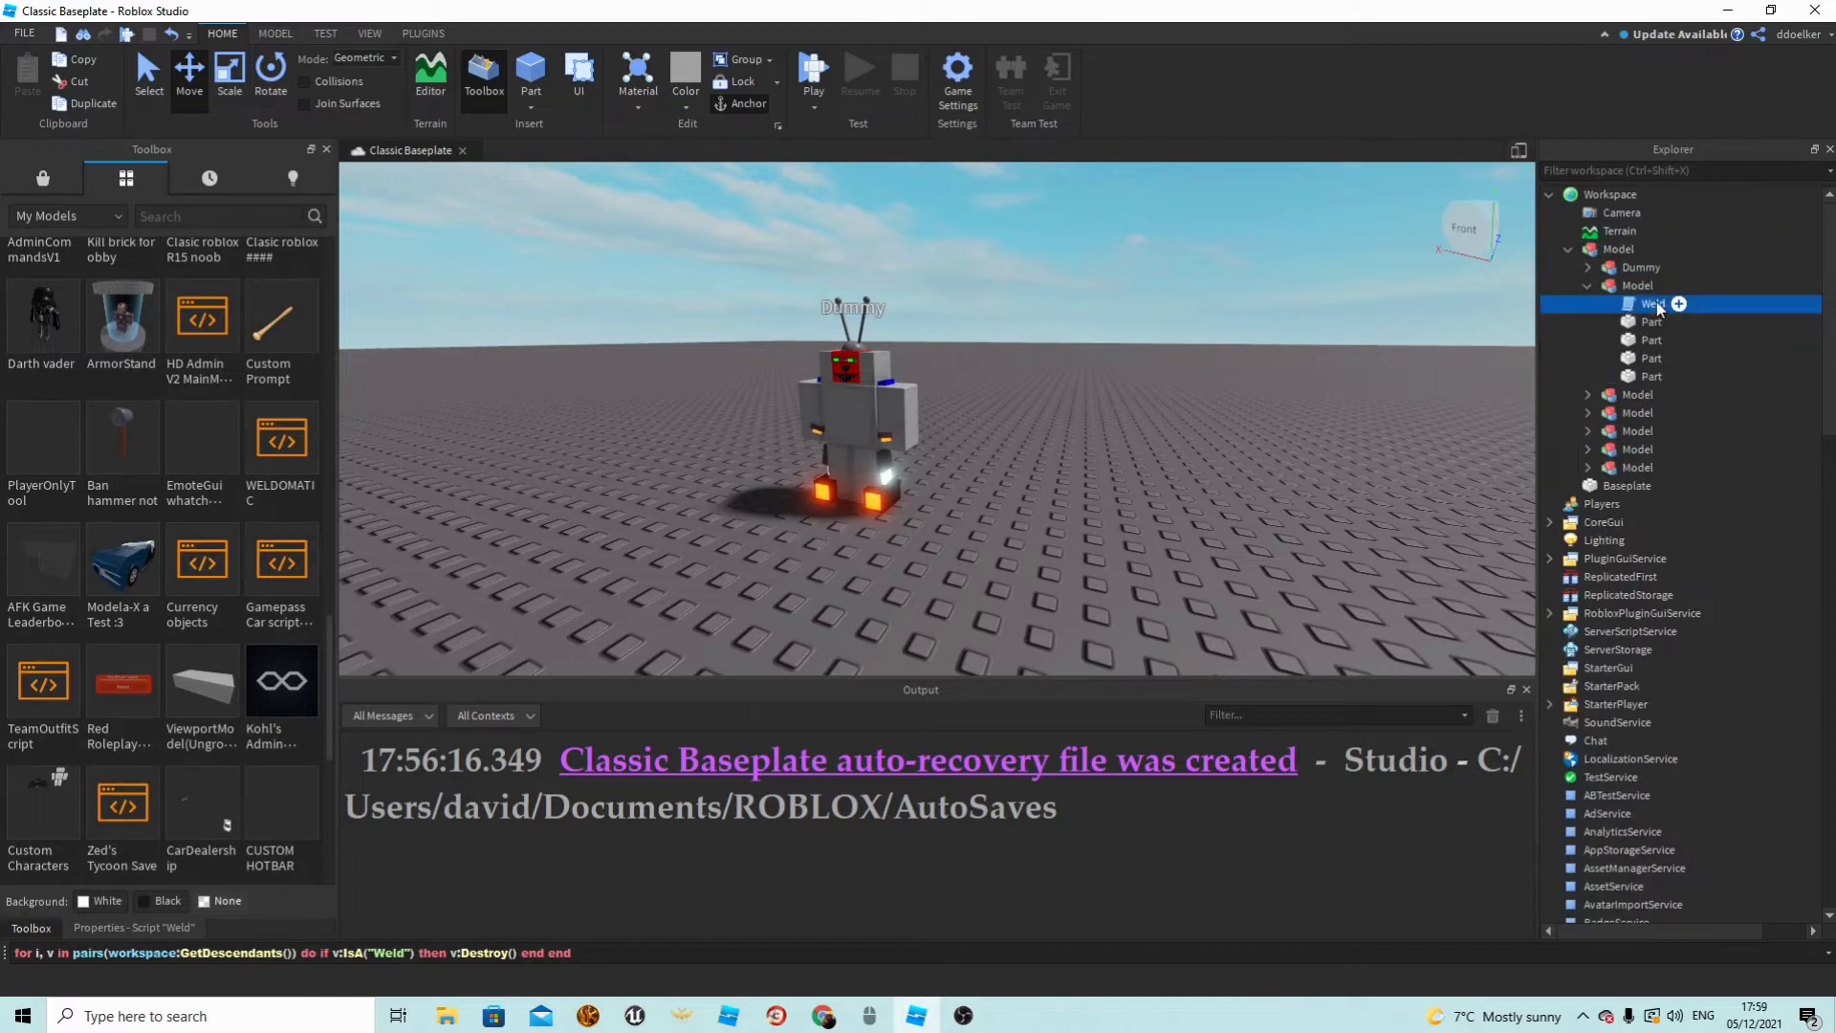
pyautogui.hotkey('ctrl', 'd')
pyautogui.moveTo(1639, 414); pyautogui.dragTo(1639, 414)
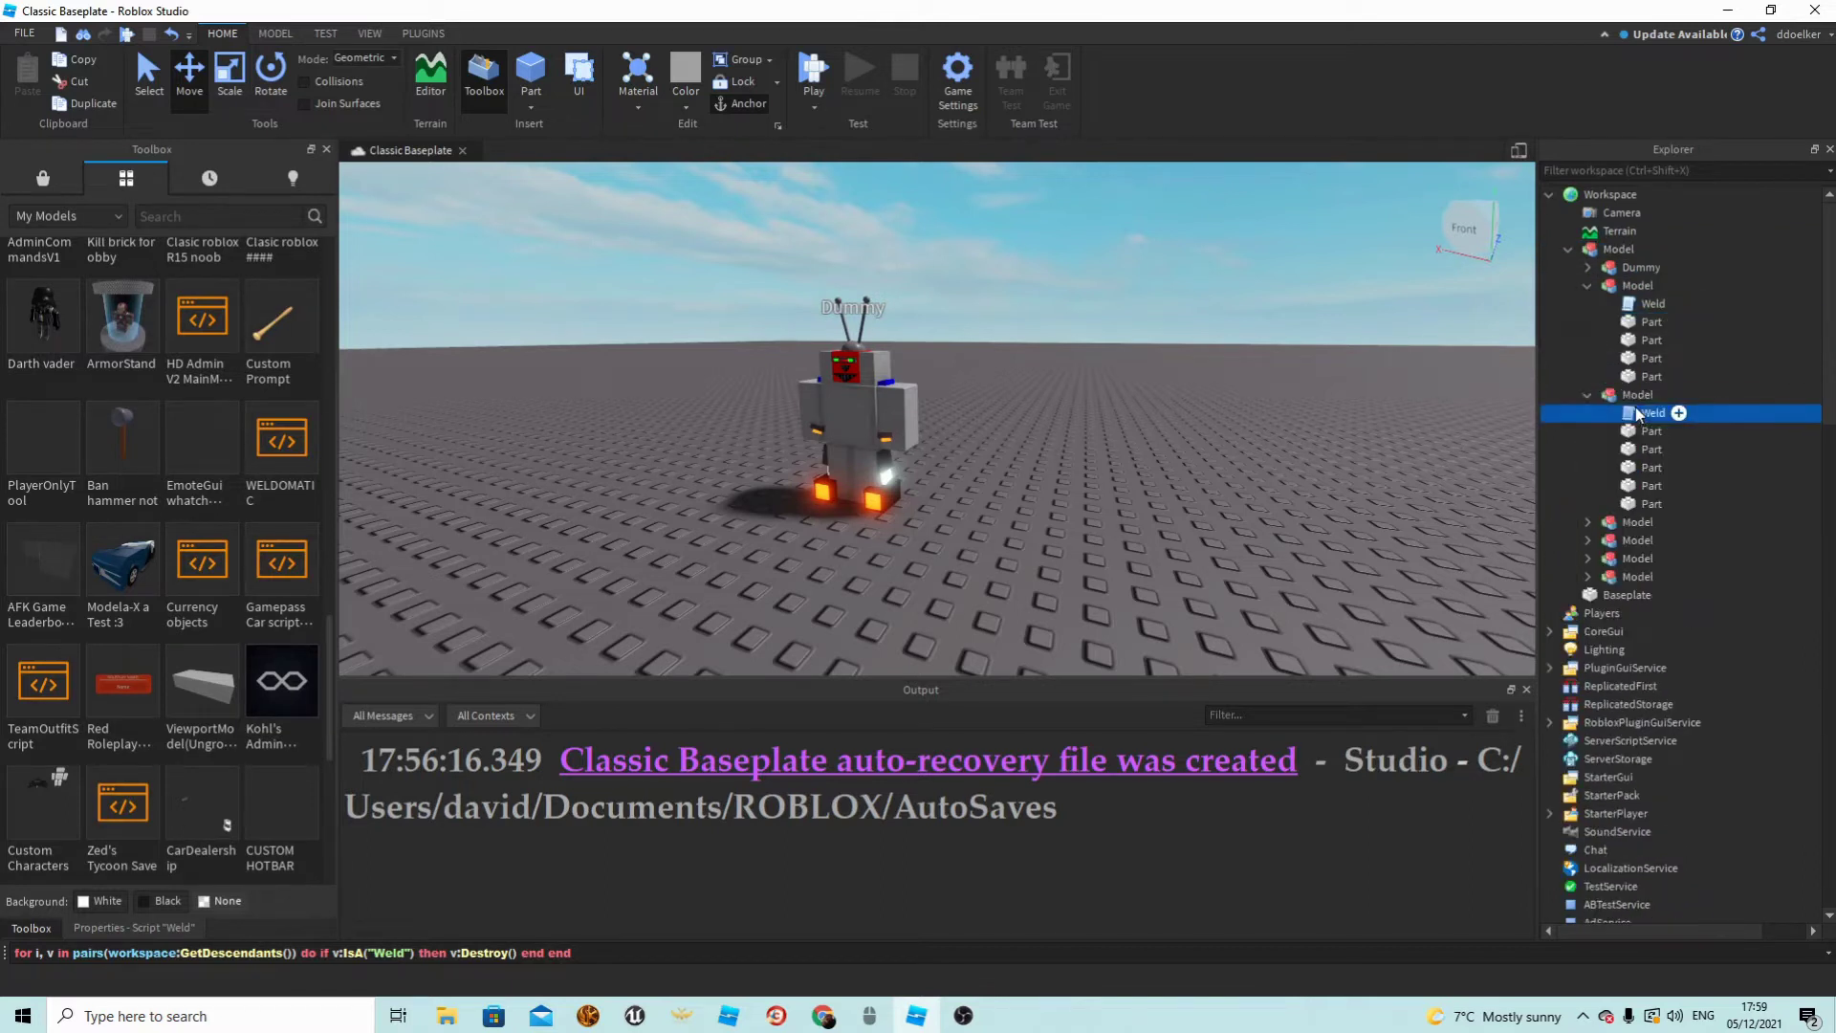
pyautogui.hotkey('ctrl', 'd')
pyautogui.moveTo(1662, 516); pyautogui.dragTo(1644, 543)
pyautogui.hotkey('ctrl', 'd')
pyautogui.moveTo(1654, 610); pyautogui.dragTo(1639, 650)
pyautogui.scroll(-4, 1660, 421)
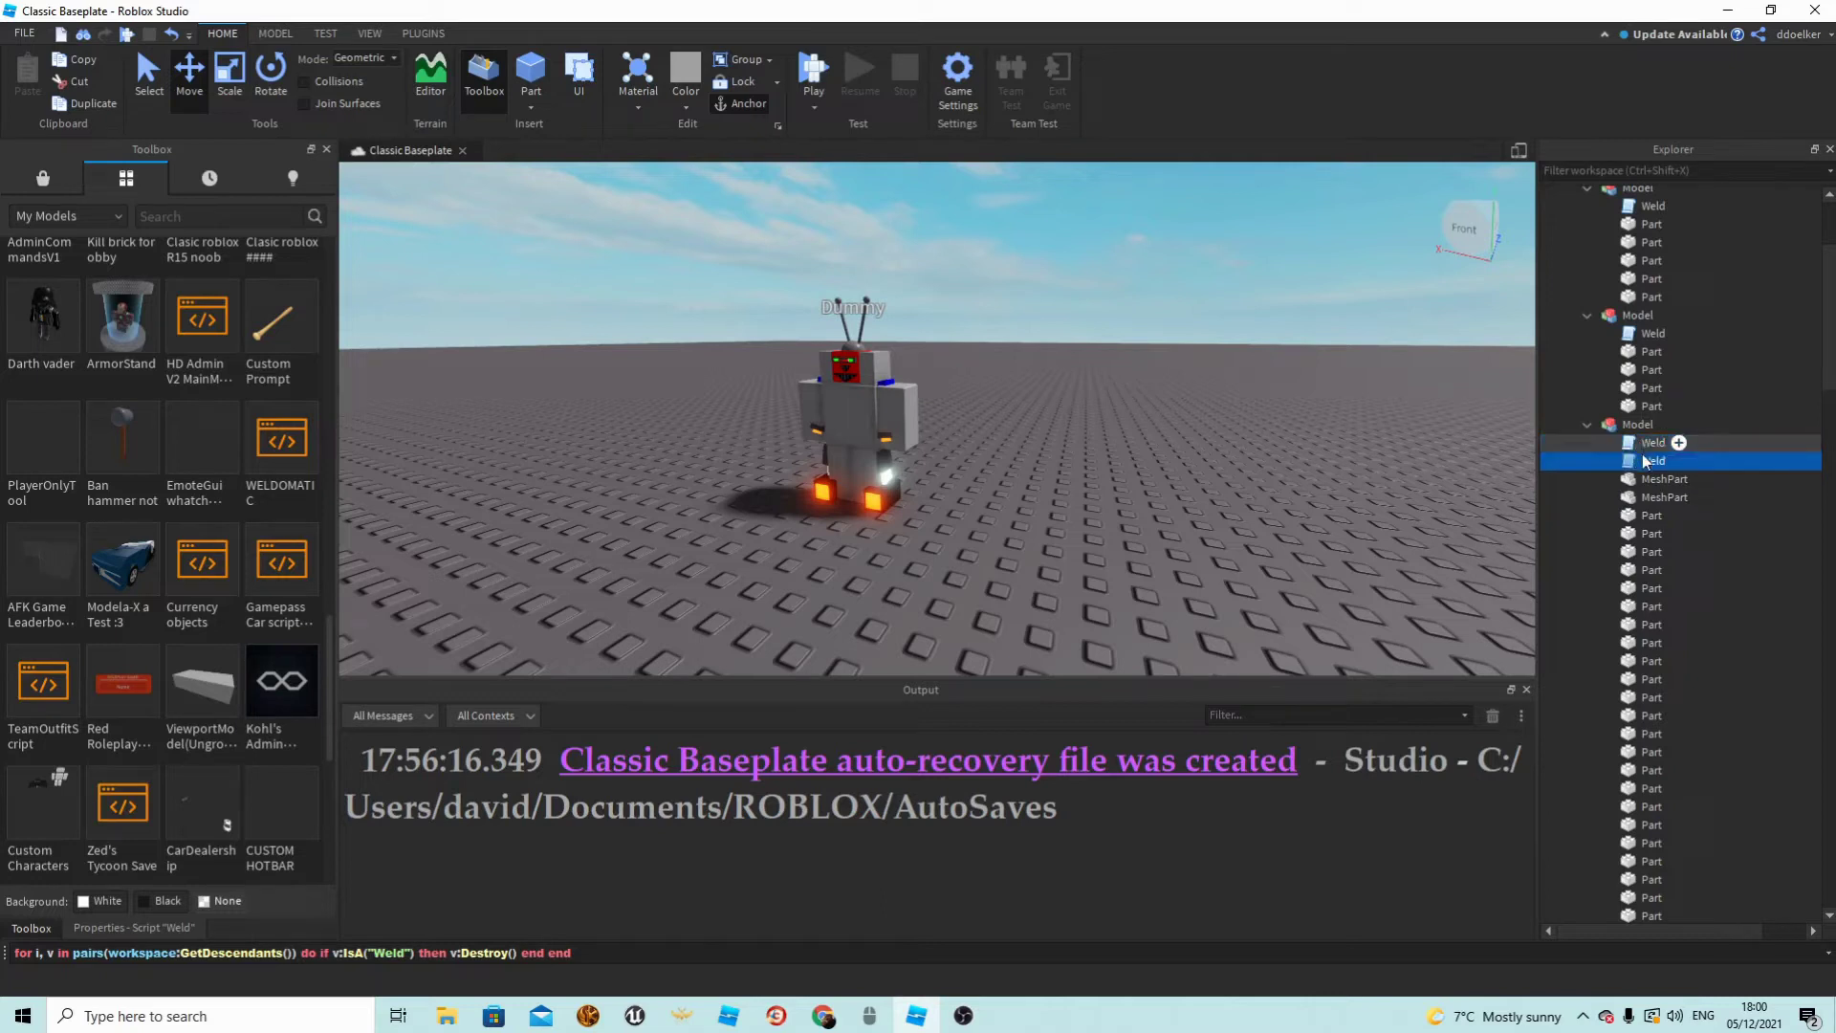
pyautogui.scroll(-10, 1680, 512)
pyautogui.moveTo(1675, 513); pyautogui.dragTo(1639, 624)
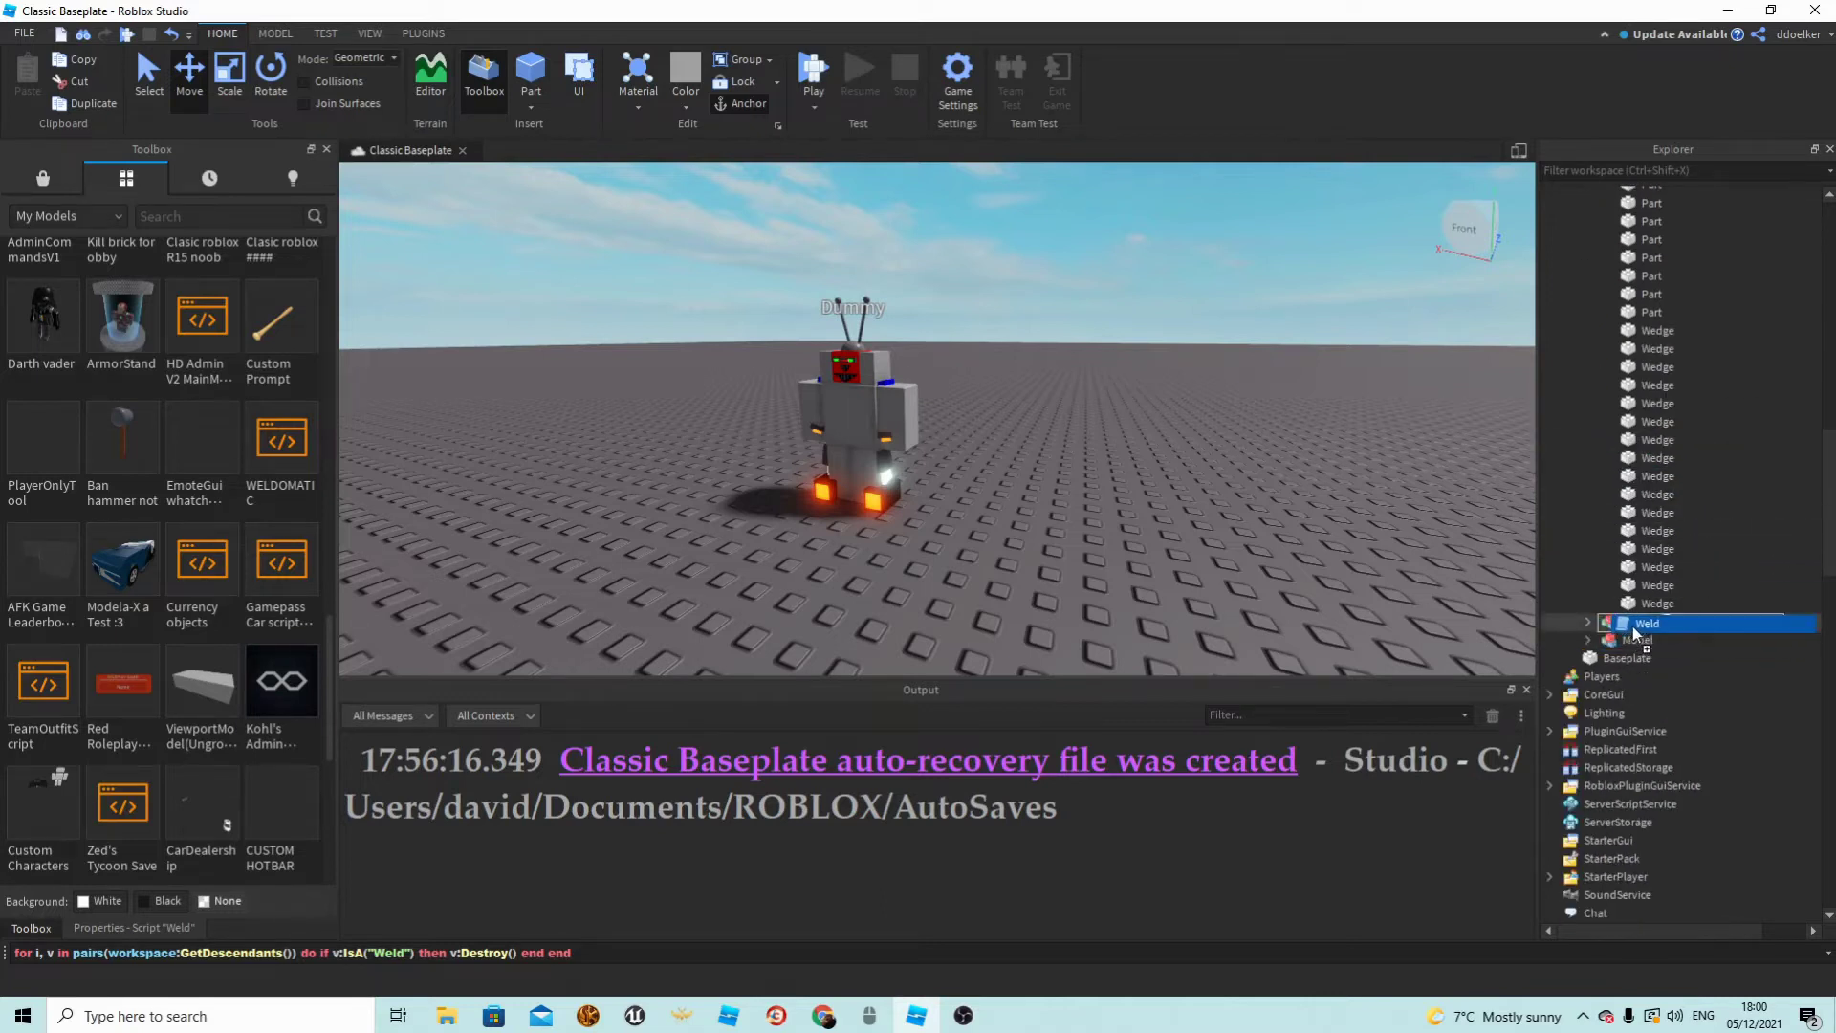
pyautogui.hotkey('ctrl', 'd')
pyautogui.scroll(-1, 1647, 612)
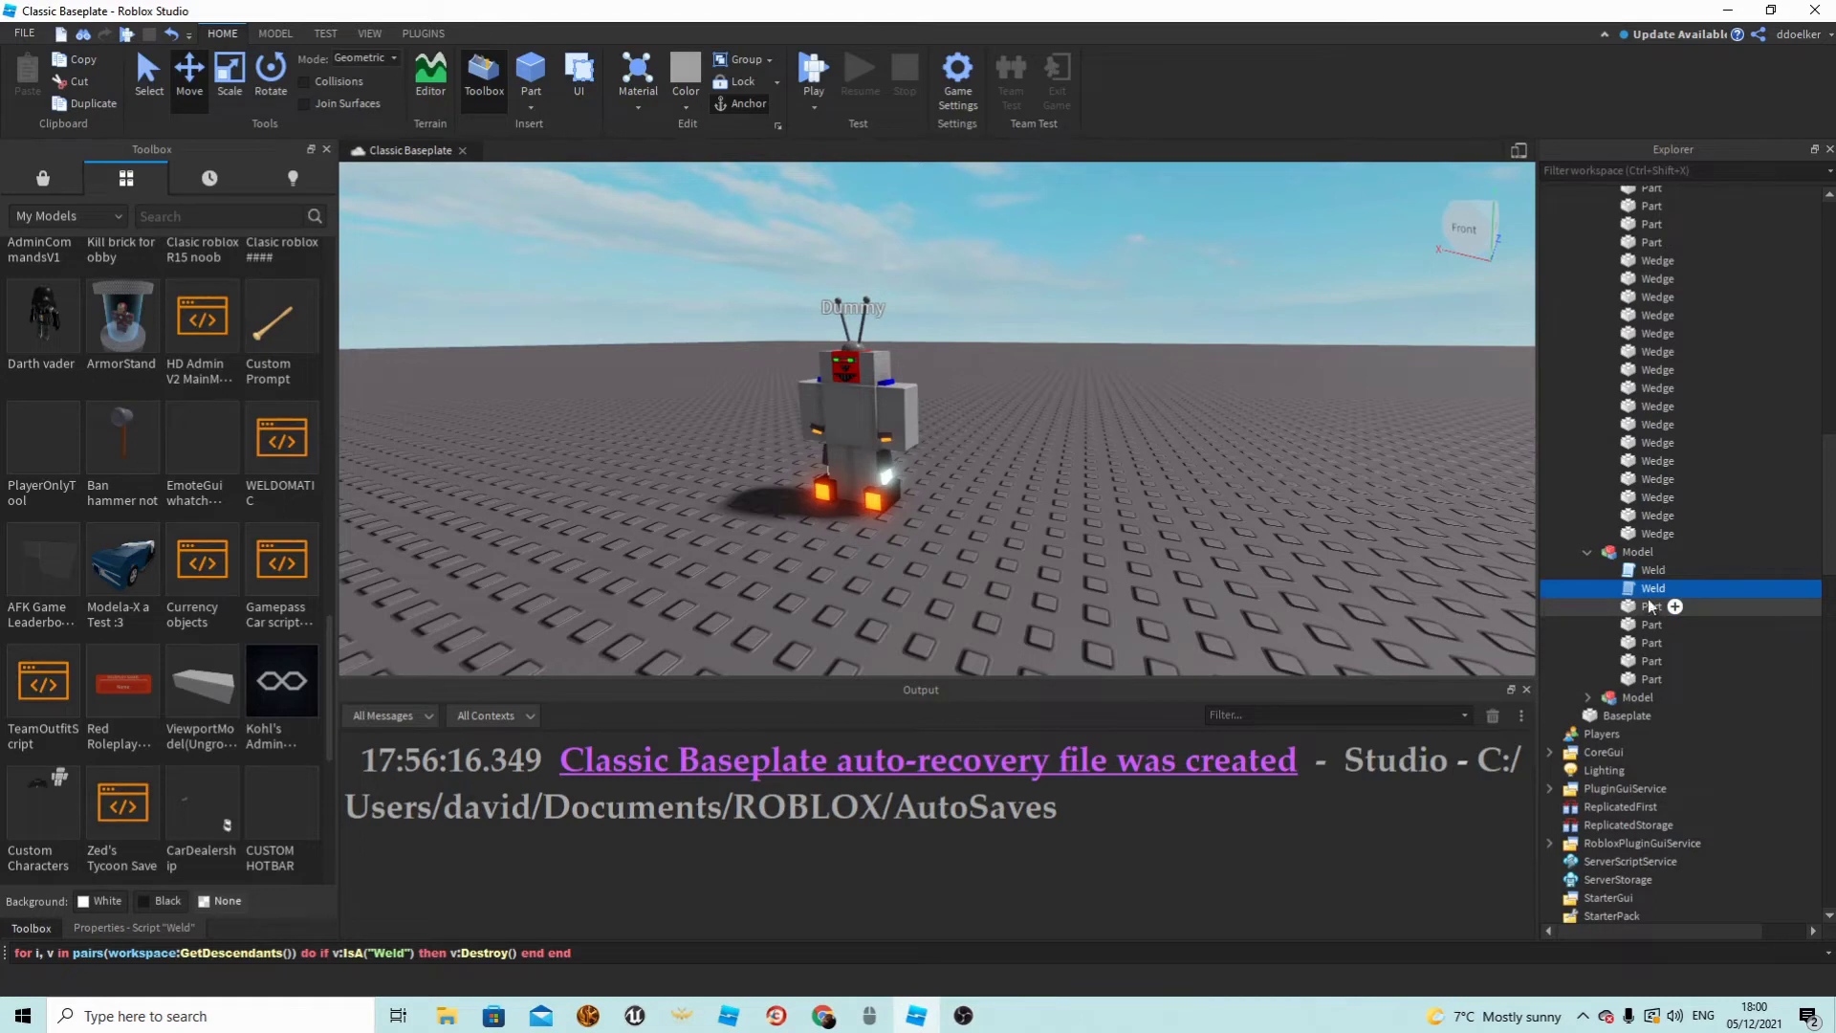
pyautogui.moveTo(1648, 667); pyautogui.dragTo(1644, 697)
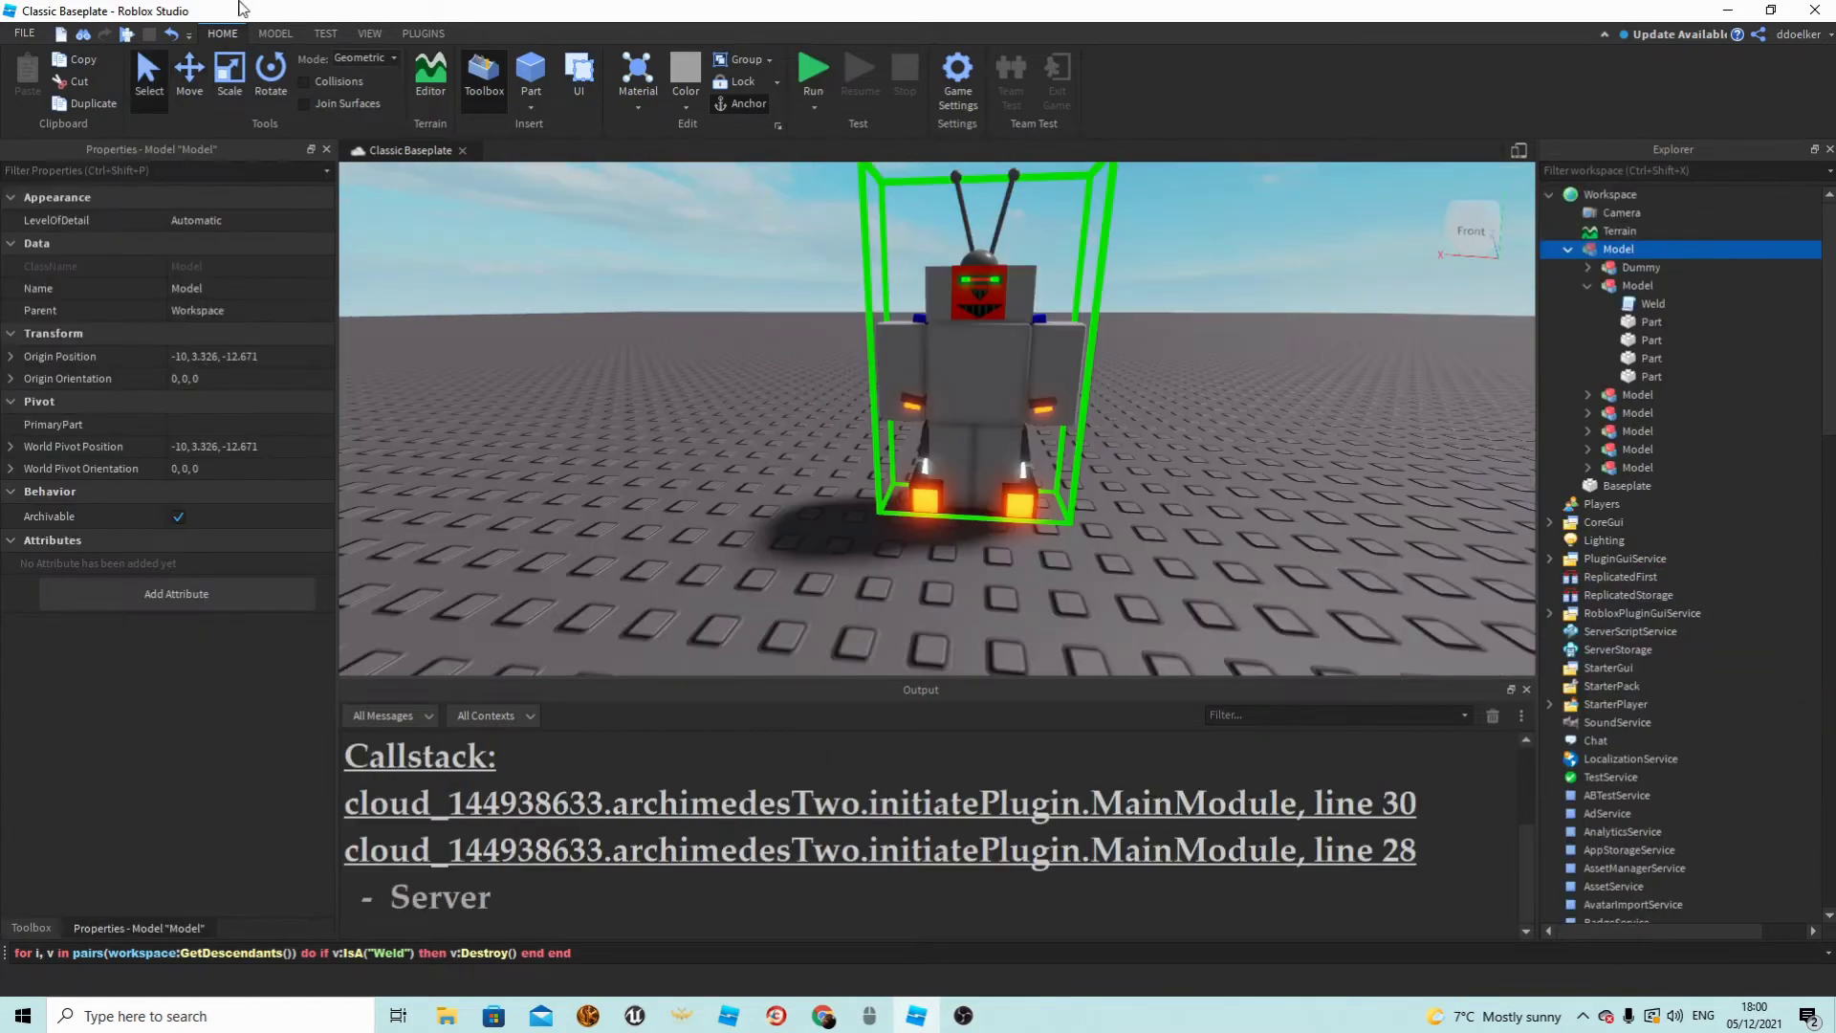
# Open the RigEdit Lite plugin on the combined robot and dummy model.
pyautogui.click(422, 33)
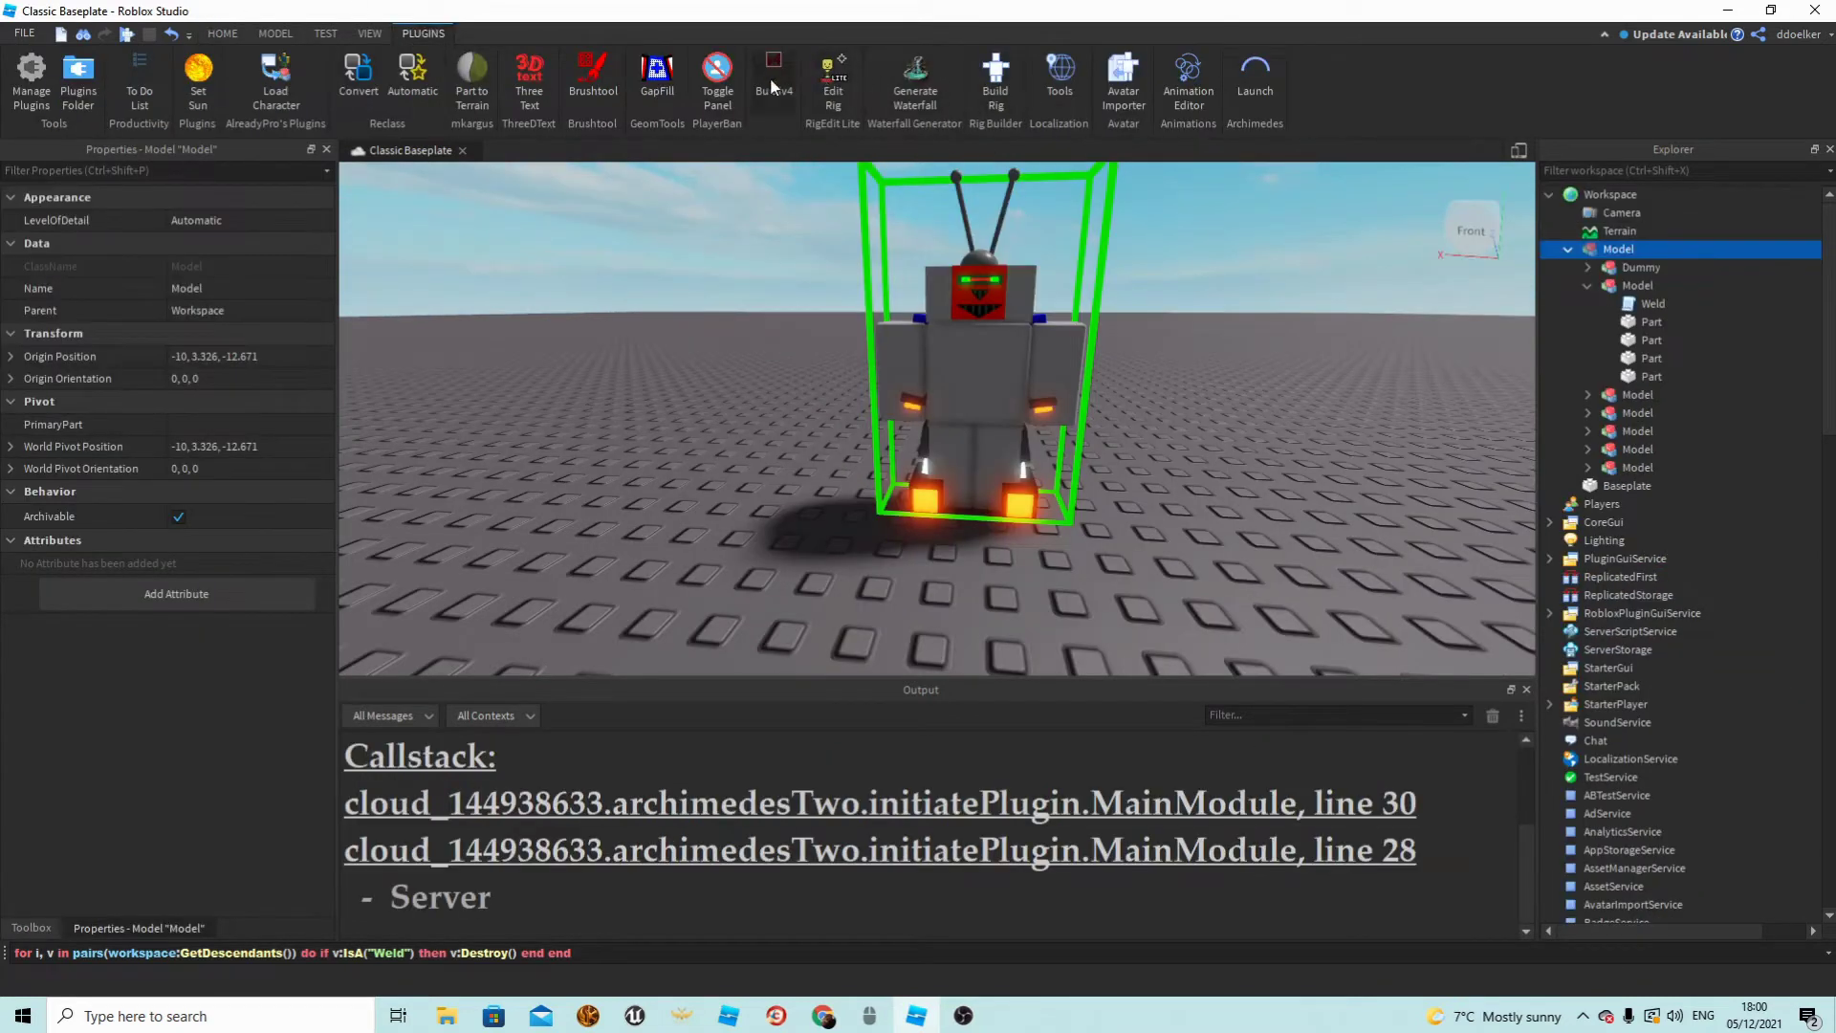
pyautogui.click(830, 93)
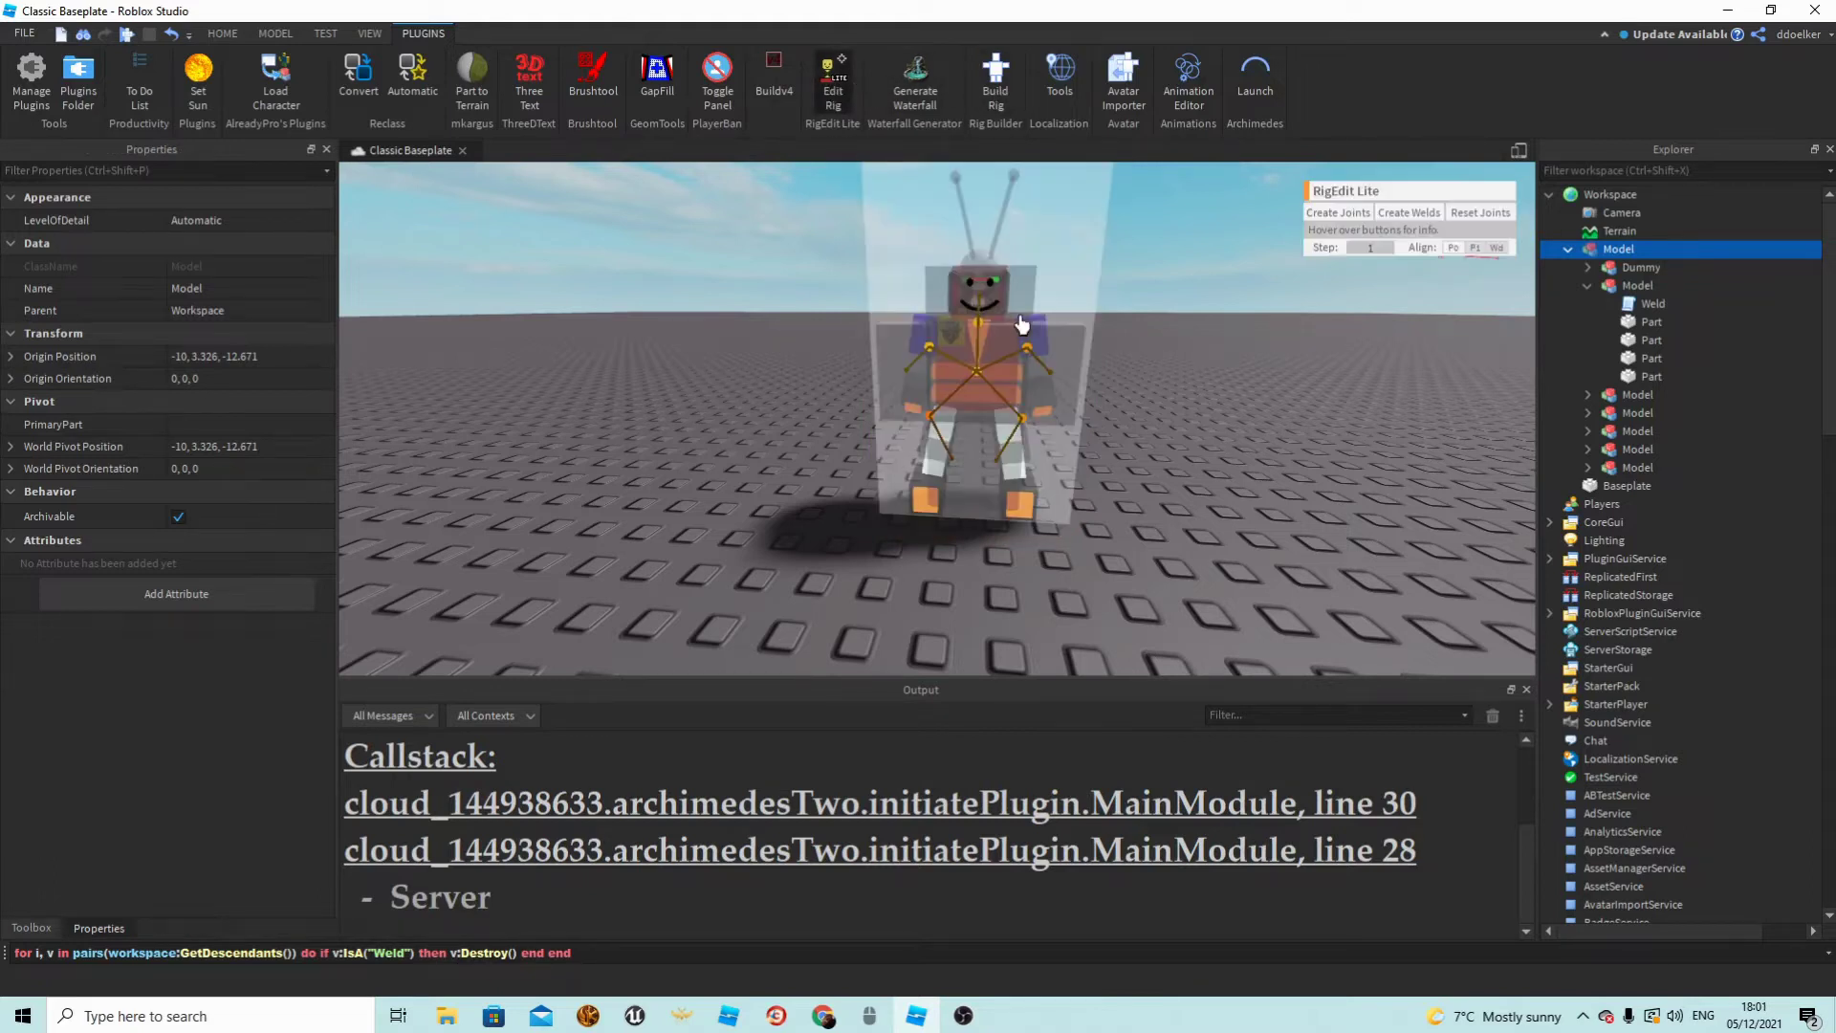
pyautogui.scroll(3, 1040, 325)
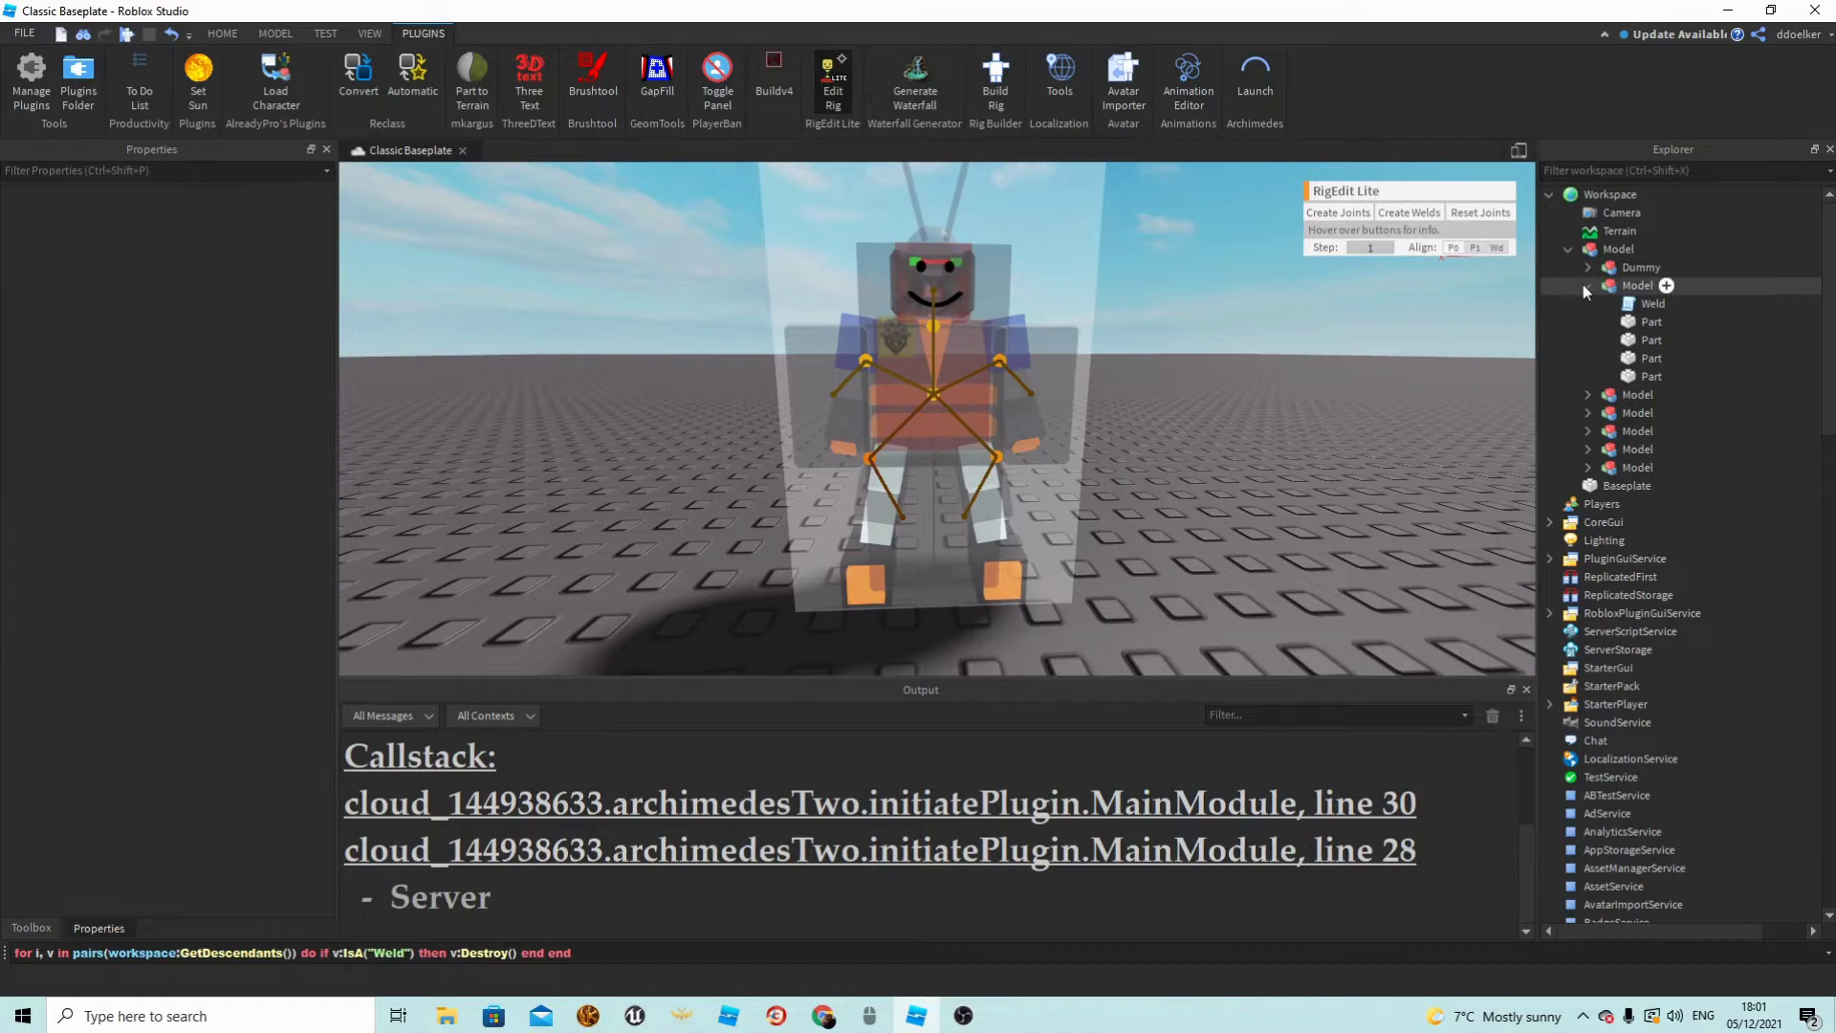
# Expand the Dummy's contents, identify the robot's head group among the body-part models and expand its parts.
pyautogui.click(1587, 286)
pyautogui.click(1588, 285)
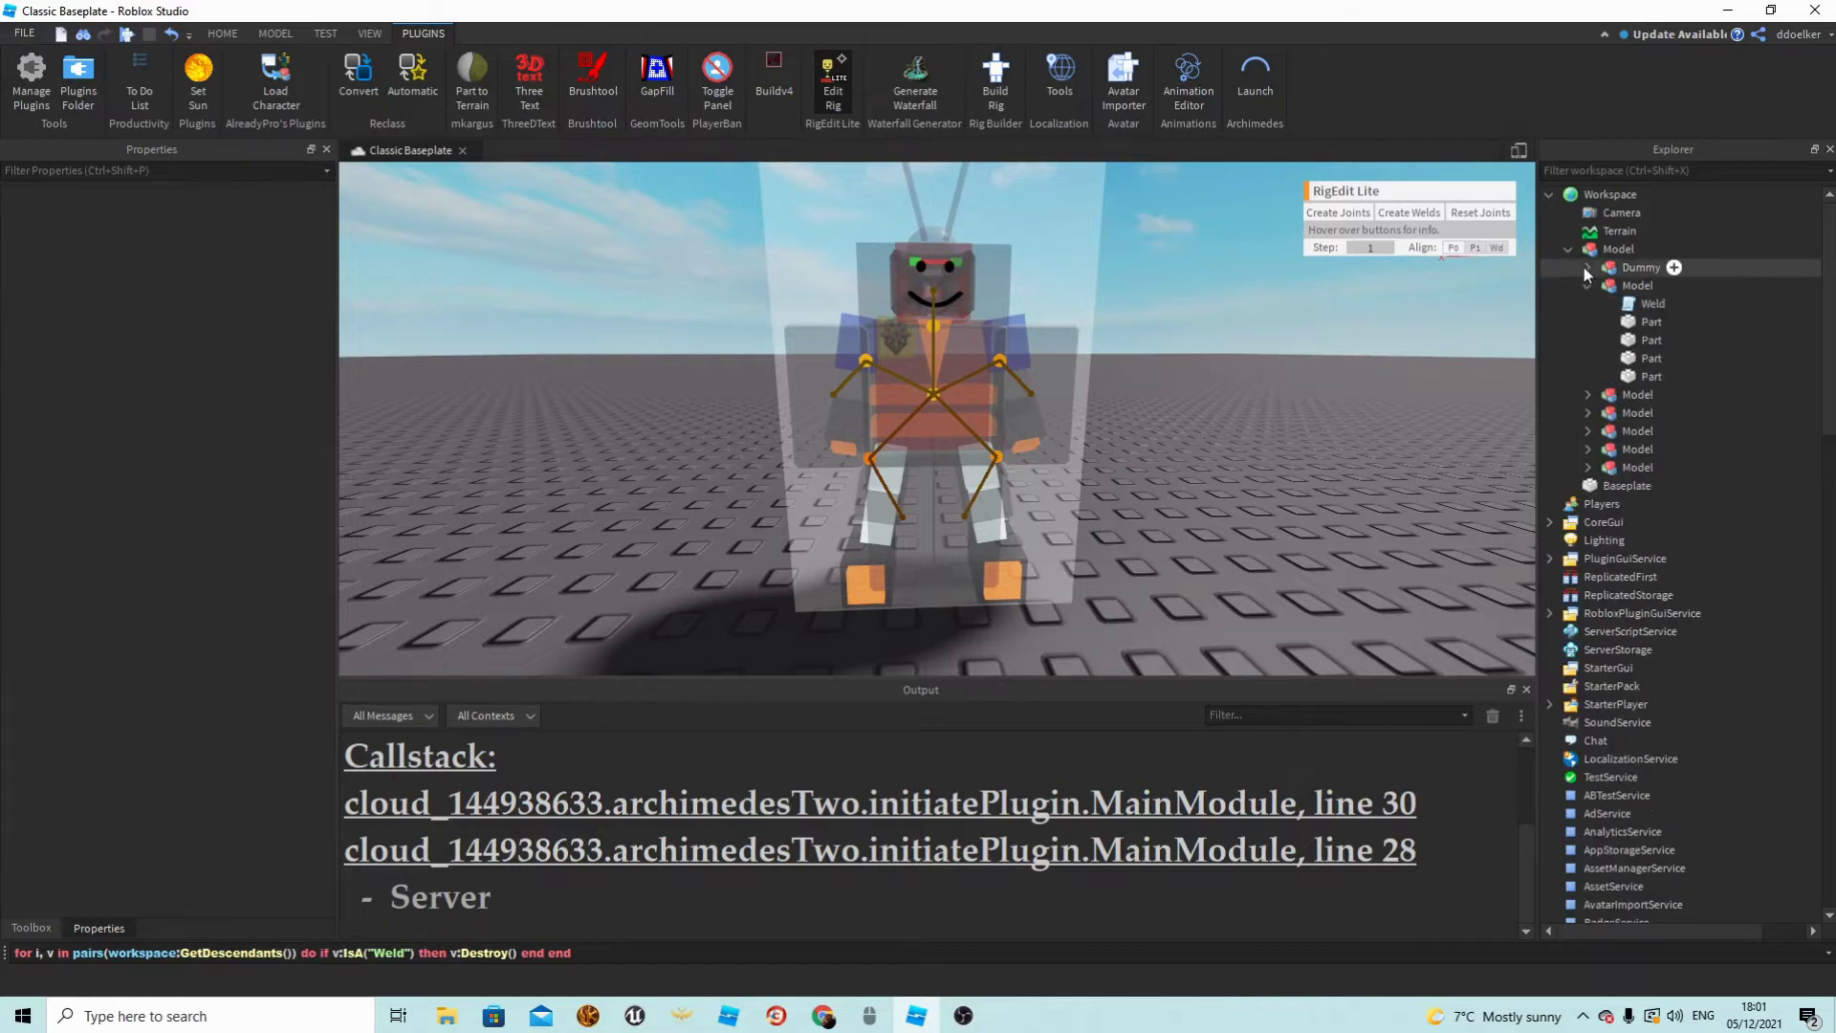
pyautogui.click(1588, 268)
pyautogui.scroll(-2, 1633, 302)
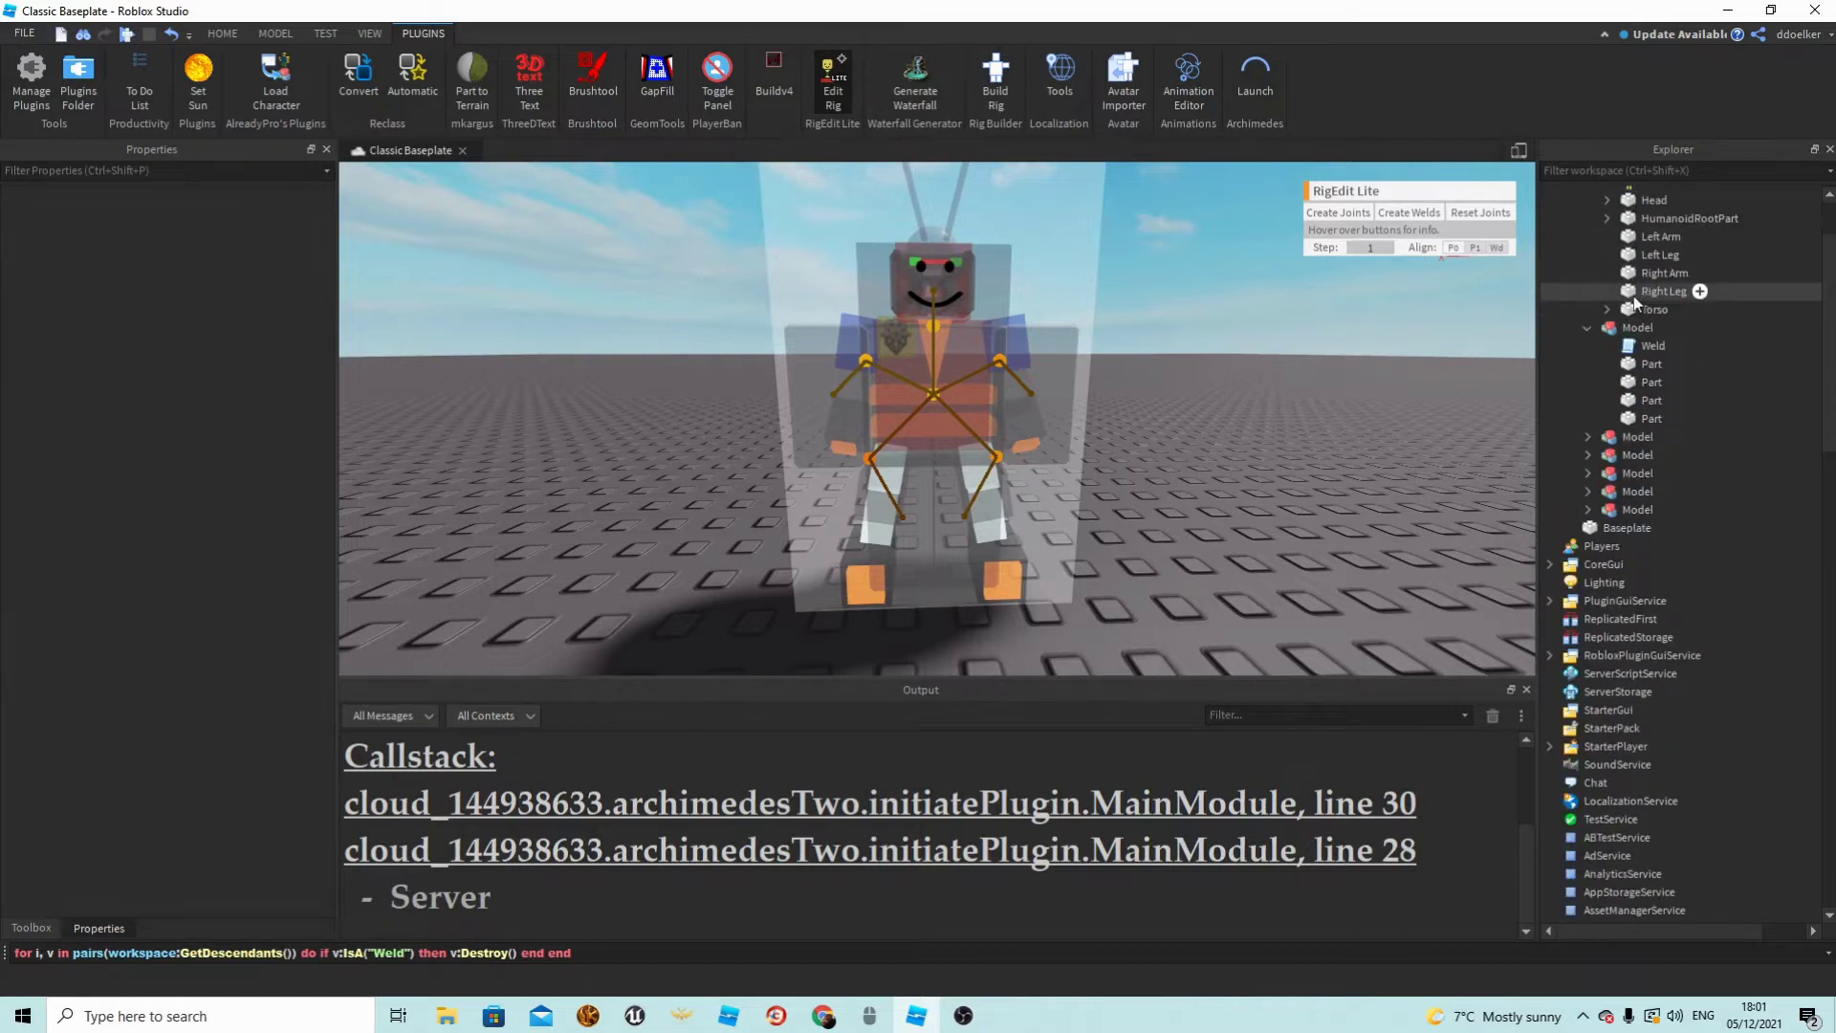
pyautogui.click(1587, 509)
pyautogui.click(1589, 509)
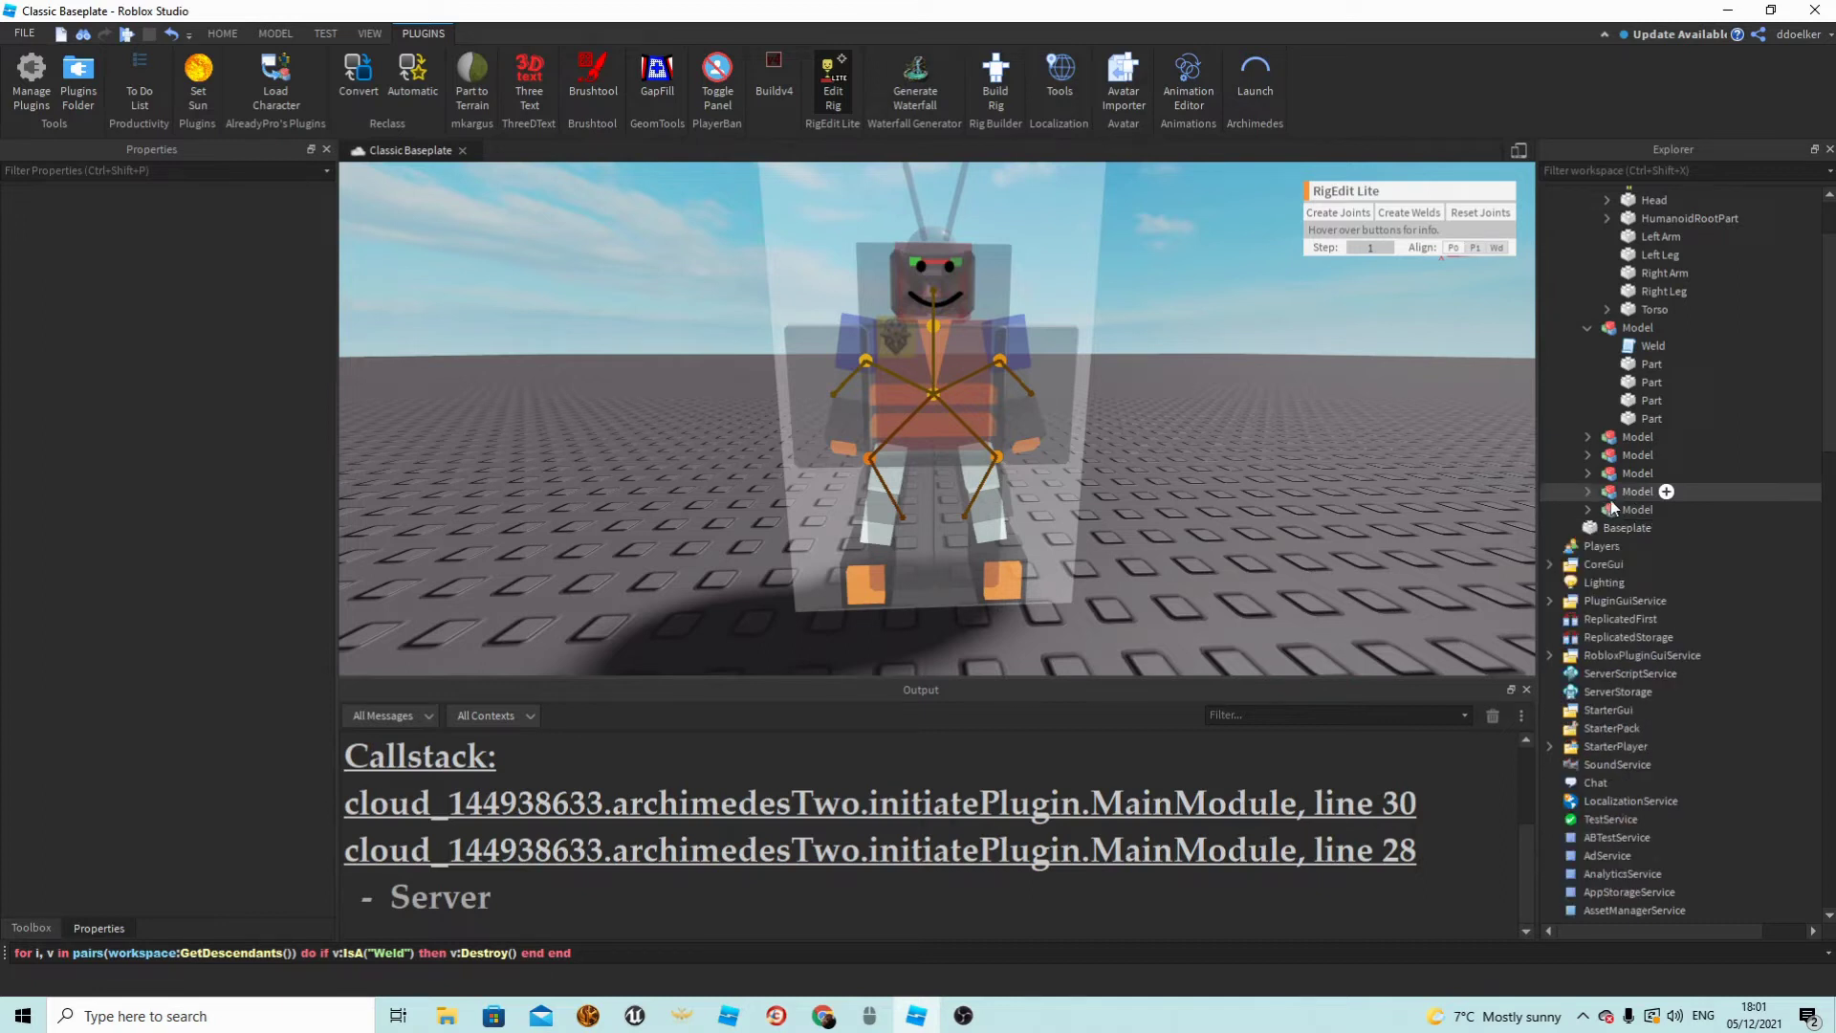
pyautogui.click(1607, 492)
pyautogui.click(1607, 475)
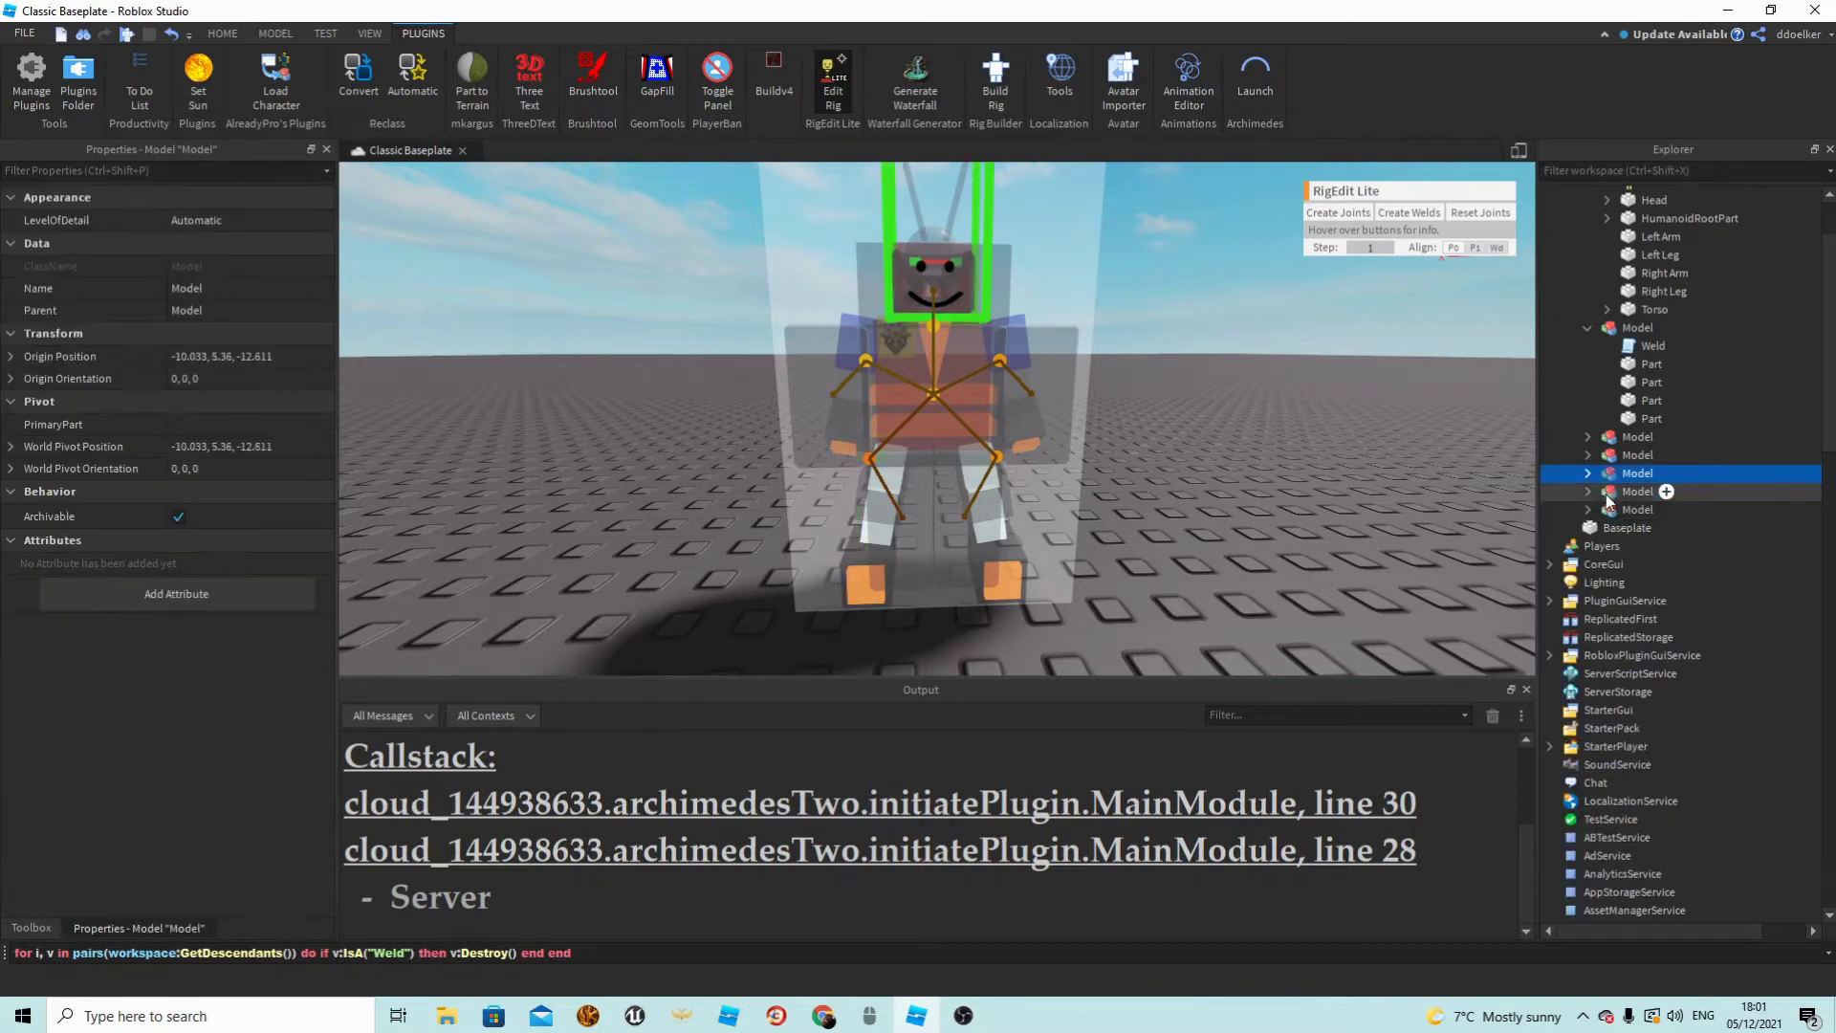
pyautogui.click(1588, 472)
pyautogui.scroll(-5, 1339, 435)
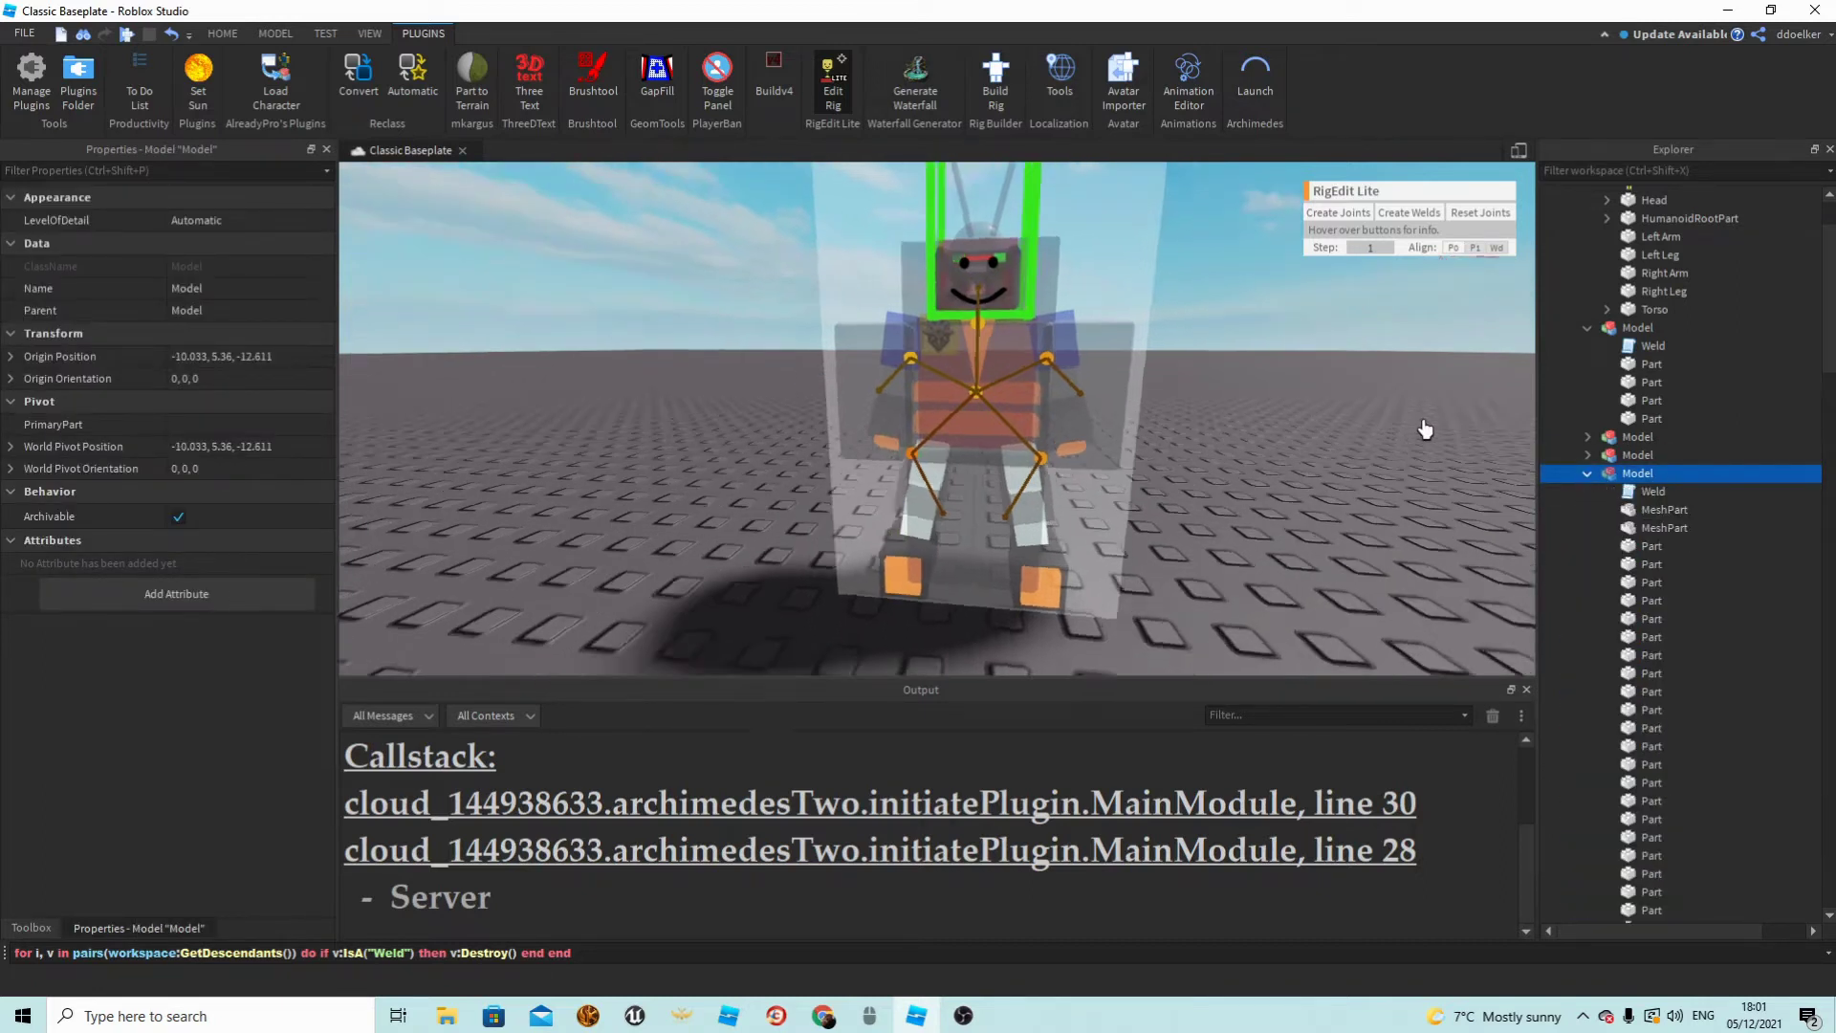
pyautogui.scroll(5, 1331, 431)
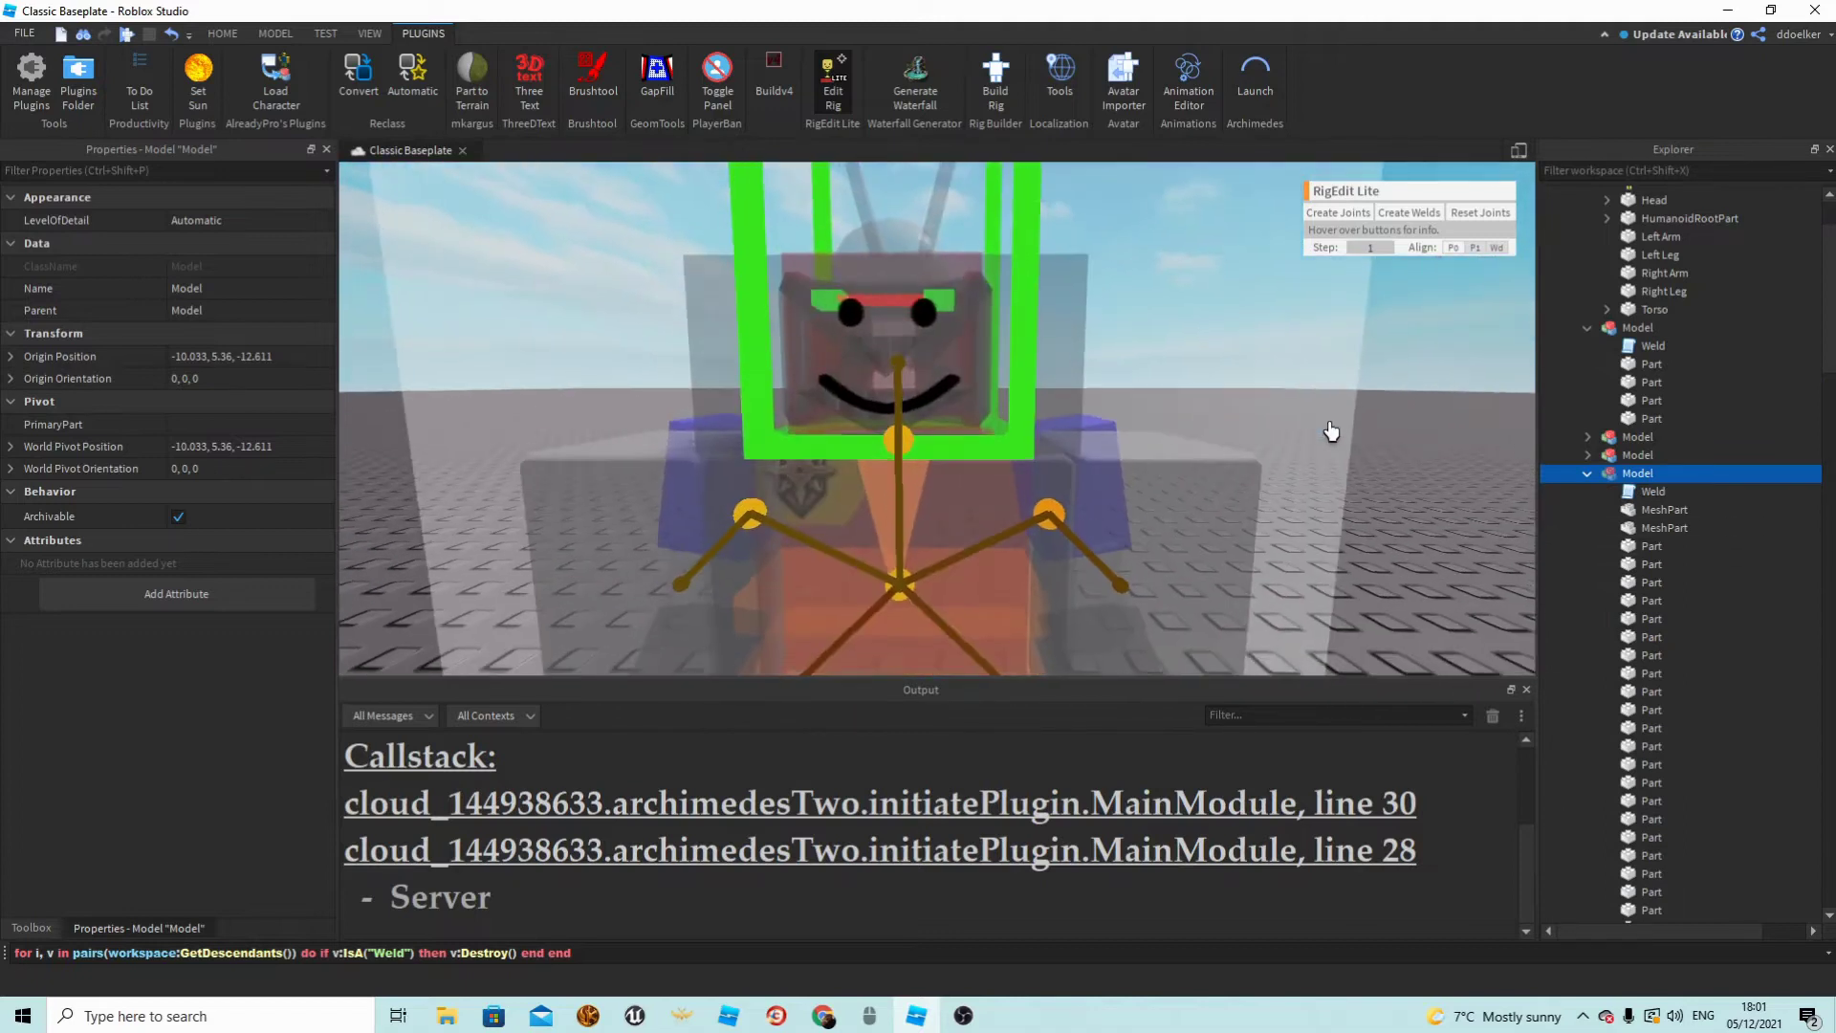
# Check the mesh parts, parts and wedges of the head group in batches for the main head block.
pyautogui.click(1642, 508)
pyautogui.scroll(-2, 1639, 565)
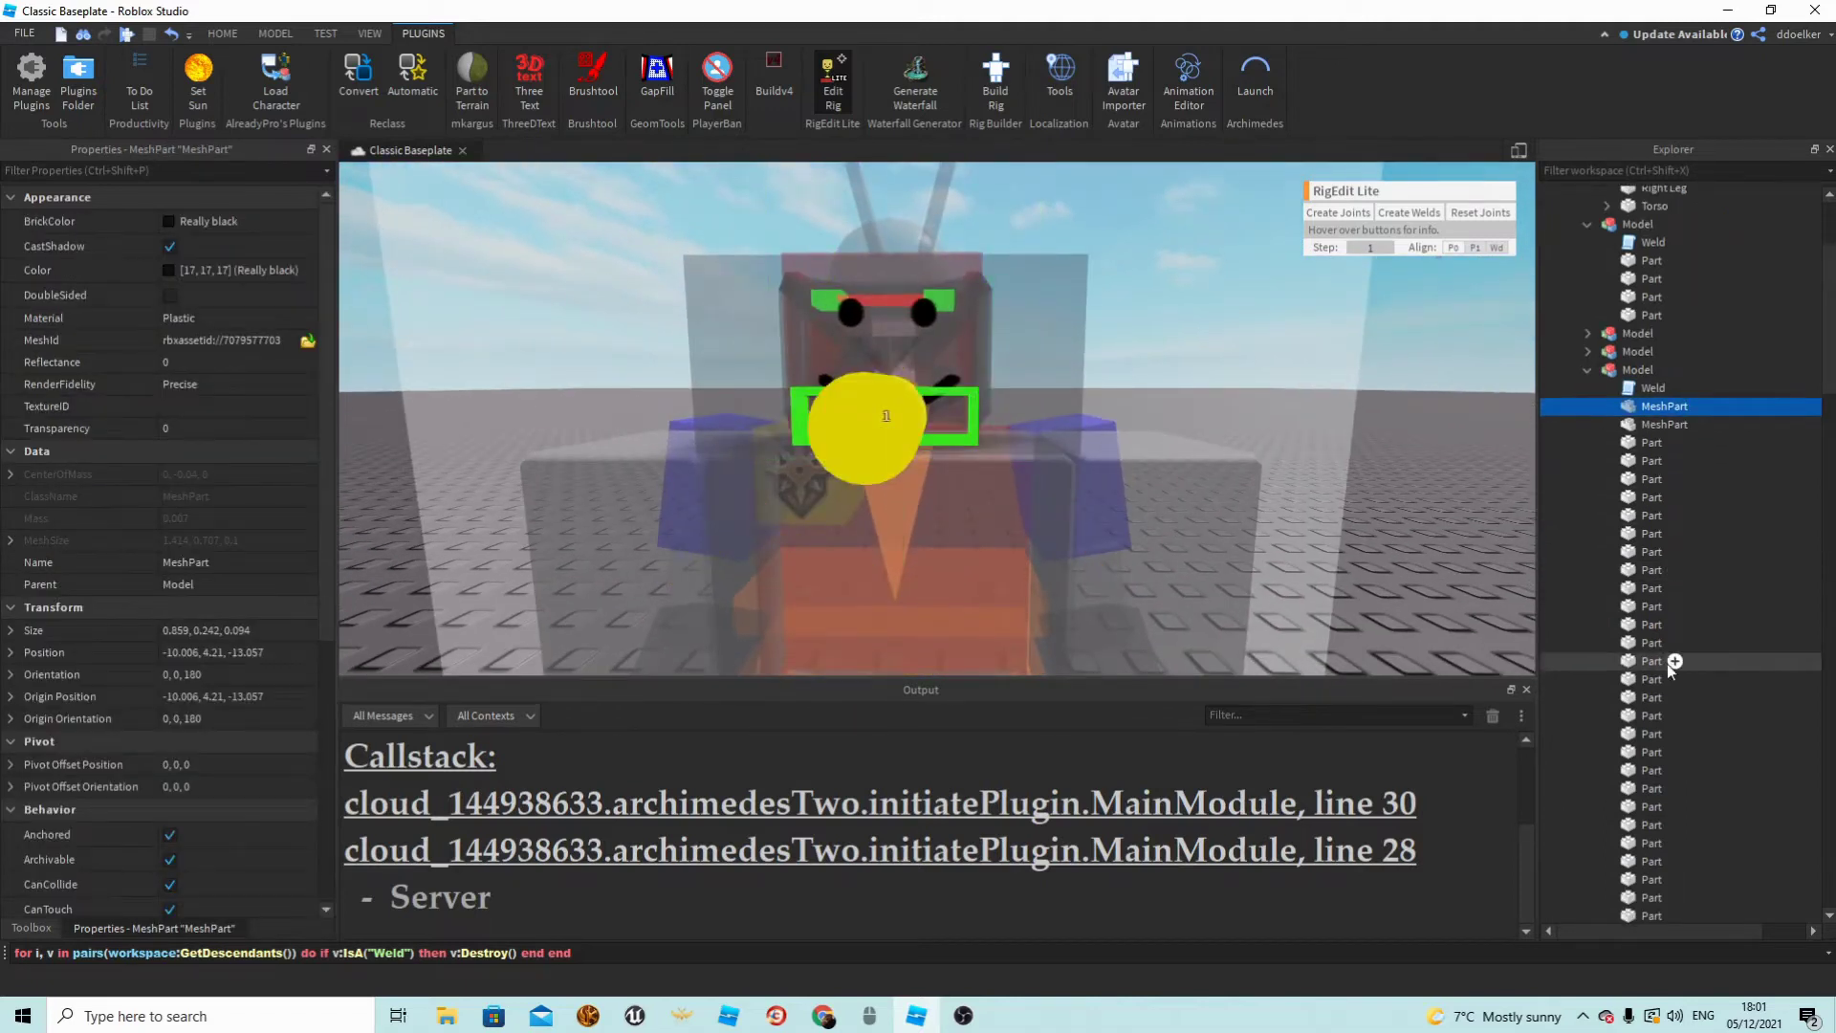
pyautogui.keyDown('shift'); pyautogui.click(1665, 662); pyautogui.keyUp('shift')
pyautogui.scroll(-4, 1663, 612)
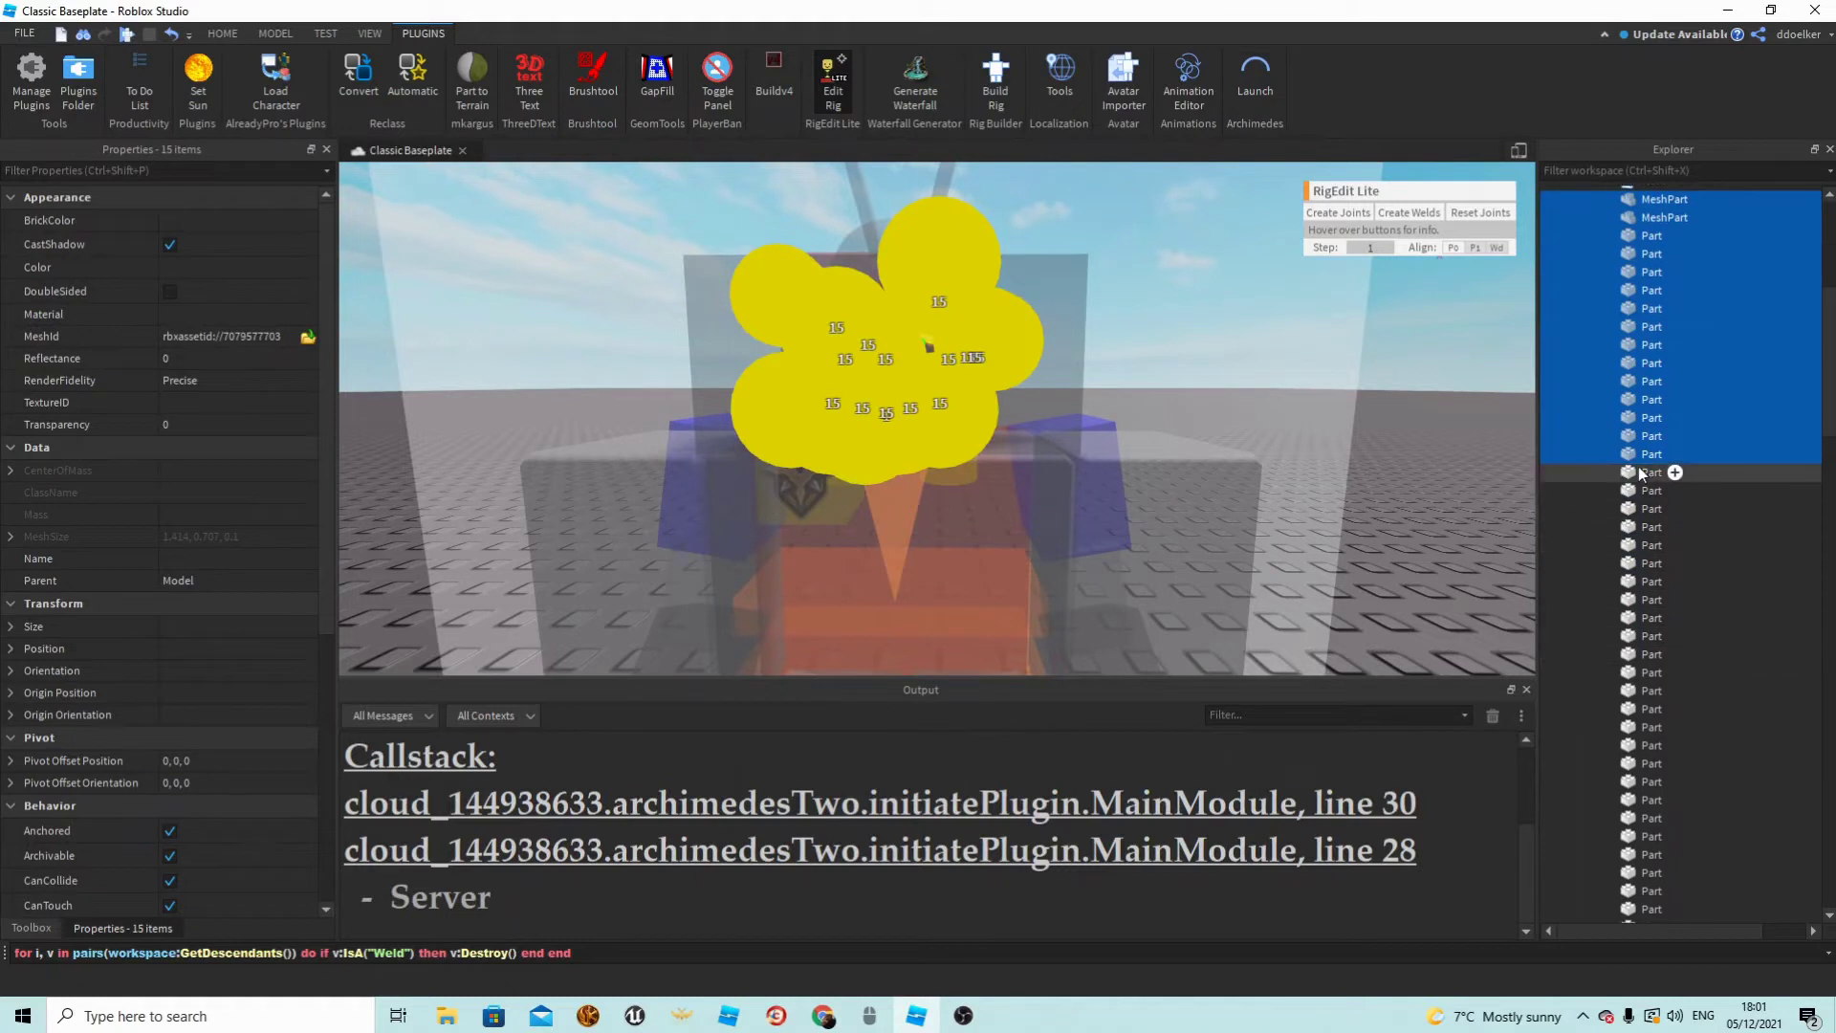
pyautogui.click(1668, 474)
pyautogui.scroll(-3, 1662, 639)
pyautogui.keyDown('shift'); pyautogui.click(1661, 645); pyautogui.keyUp('shift')
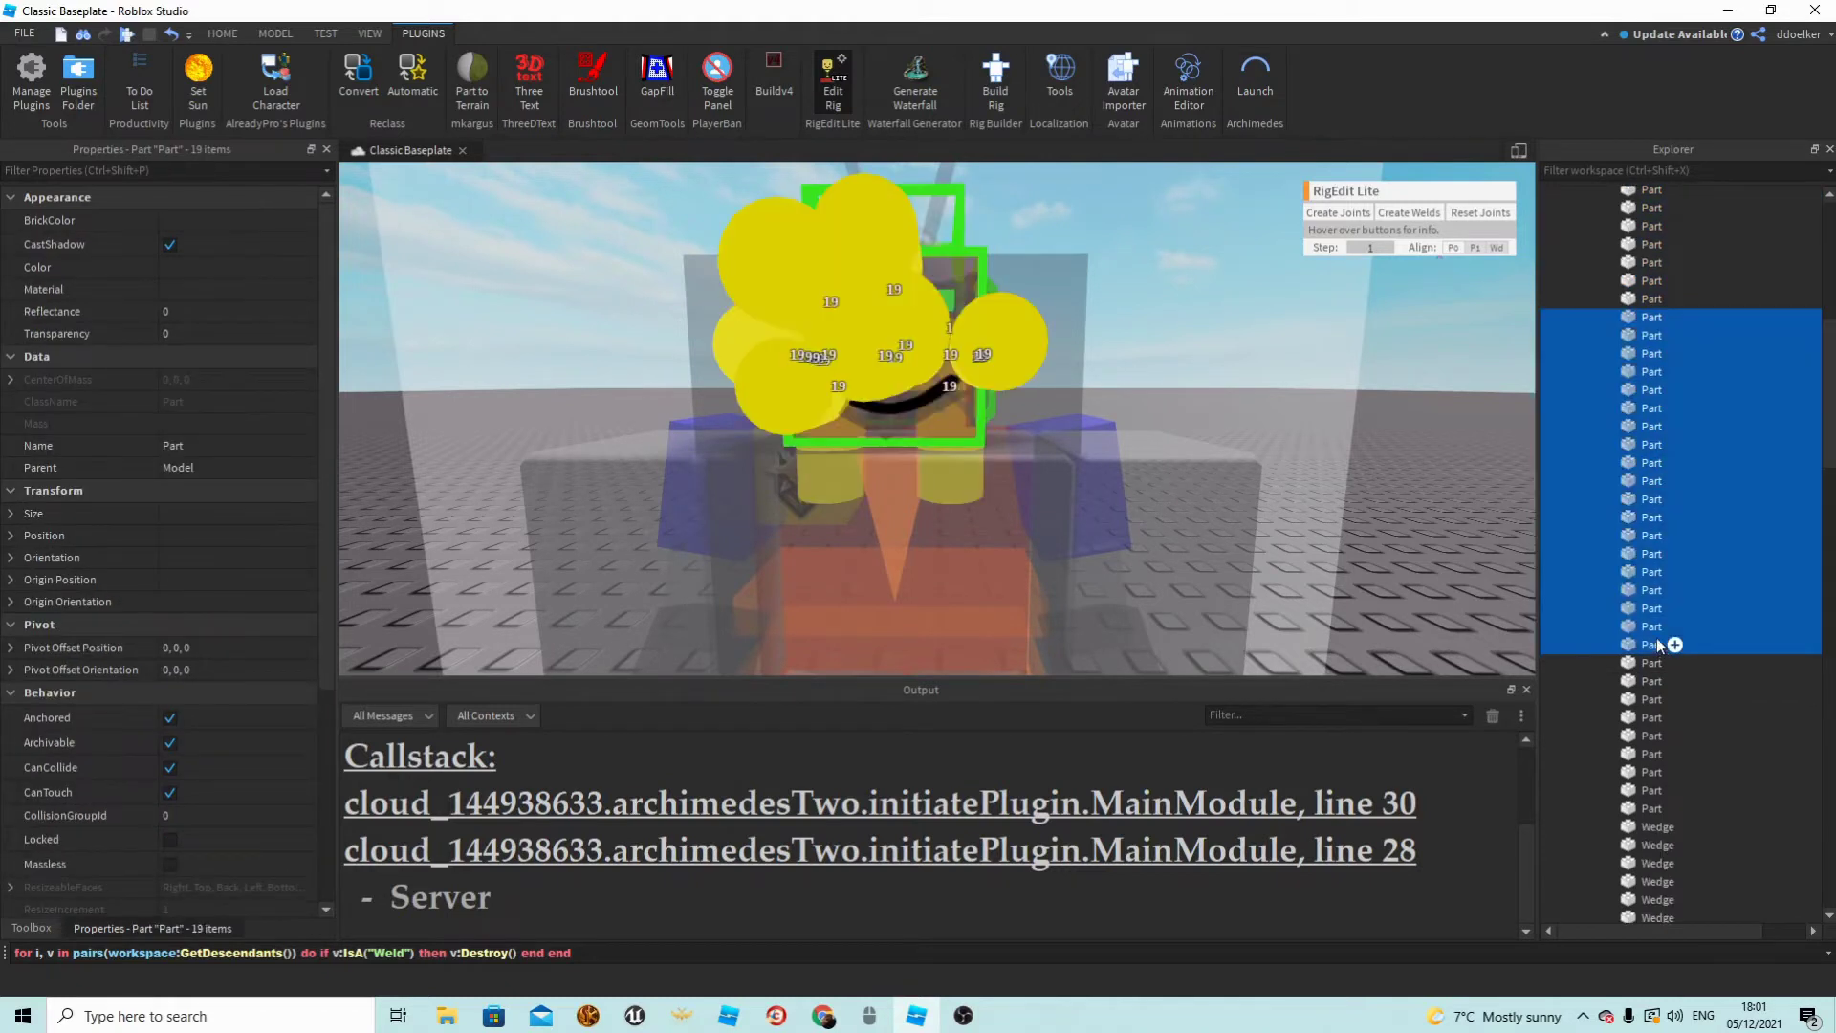
pyautogui.scroll(-14, 1656, 635)
pyautogui.scroll(10, 1656, 623)
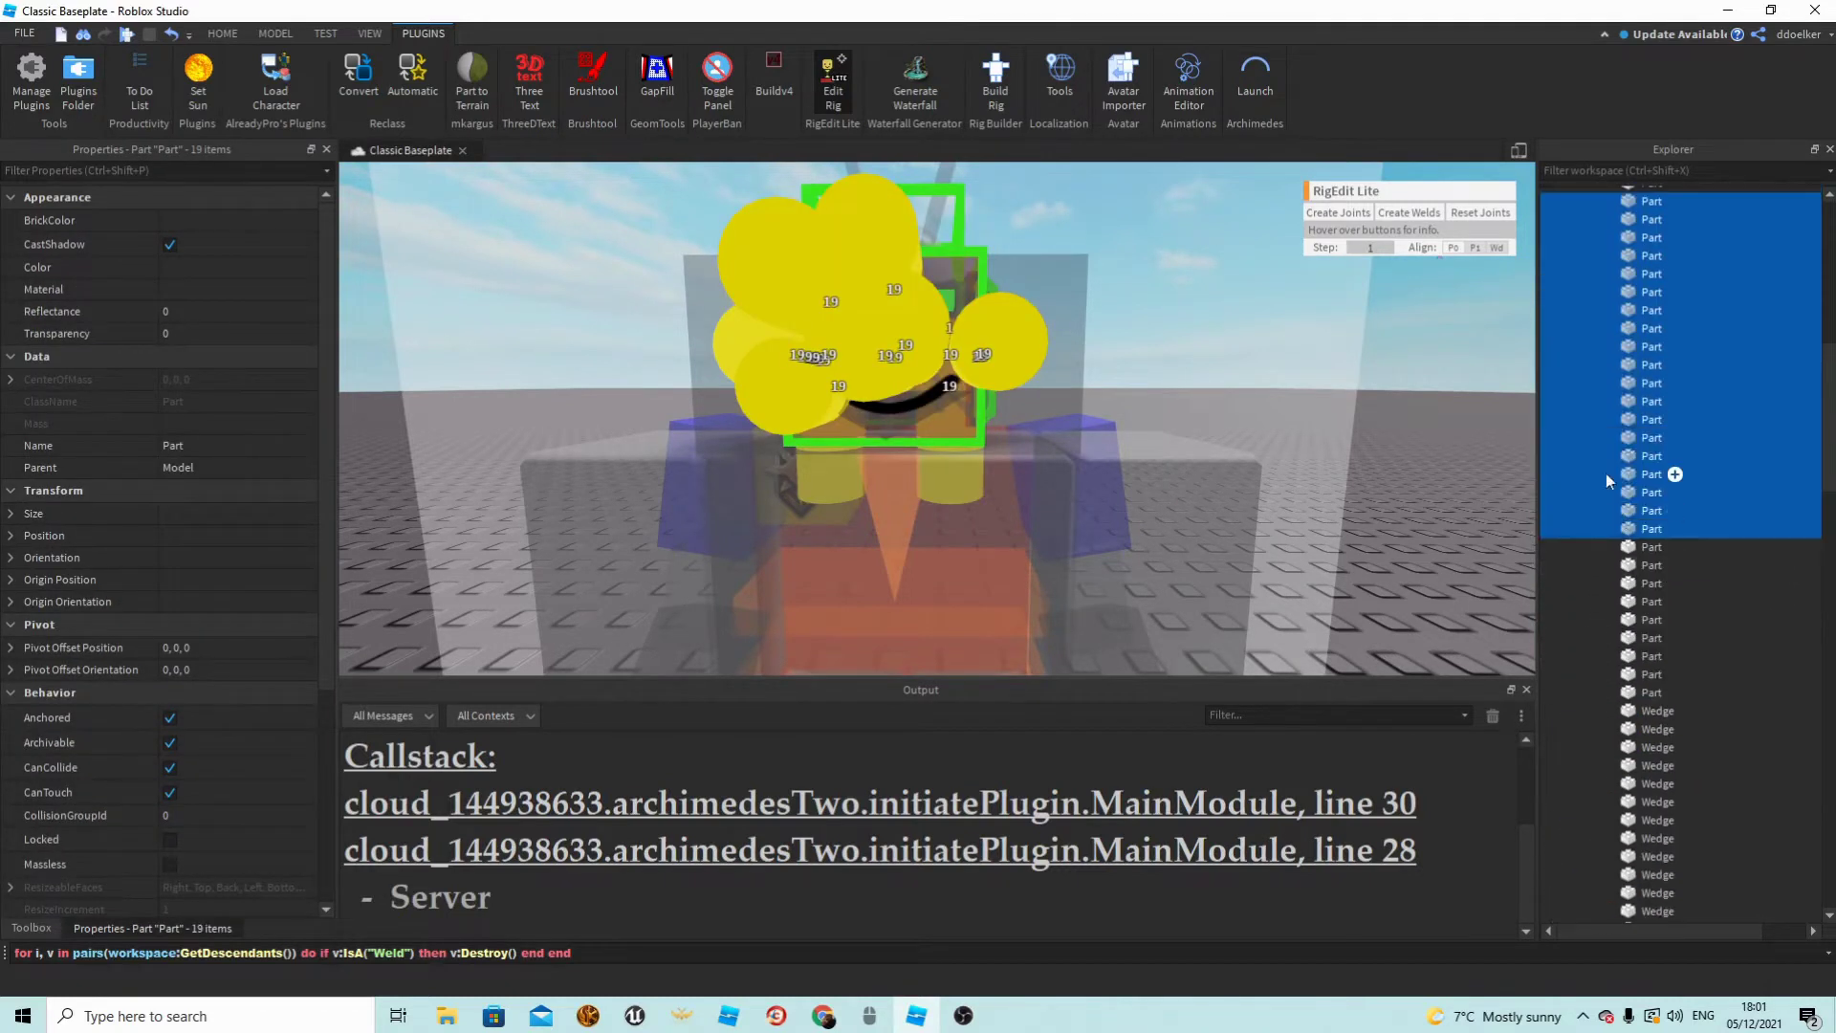
# Select the robot's red head block together with the Dummy's Head and create a weld between them.
pyautogui.click(1637, 199)
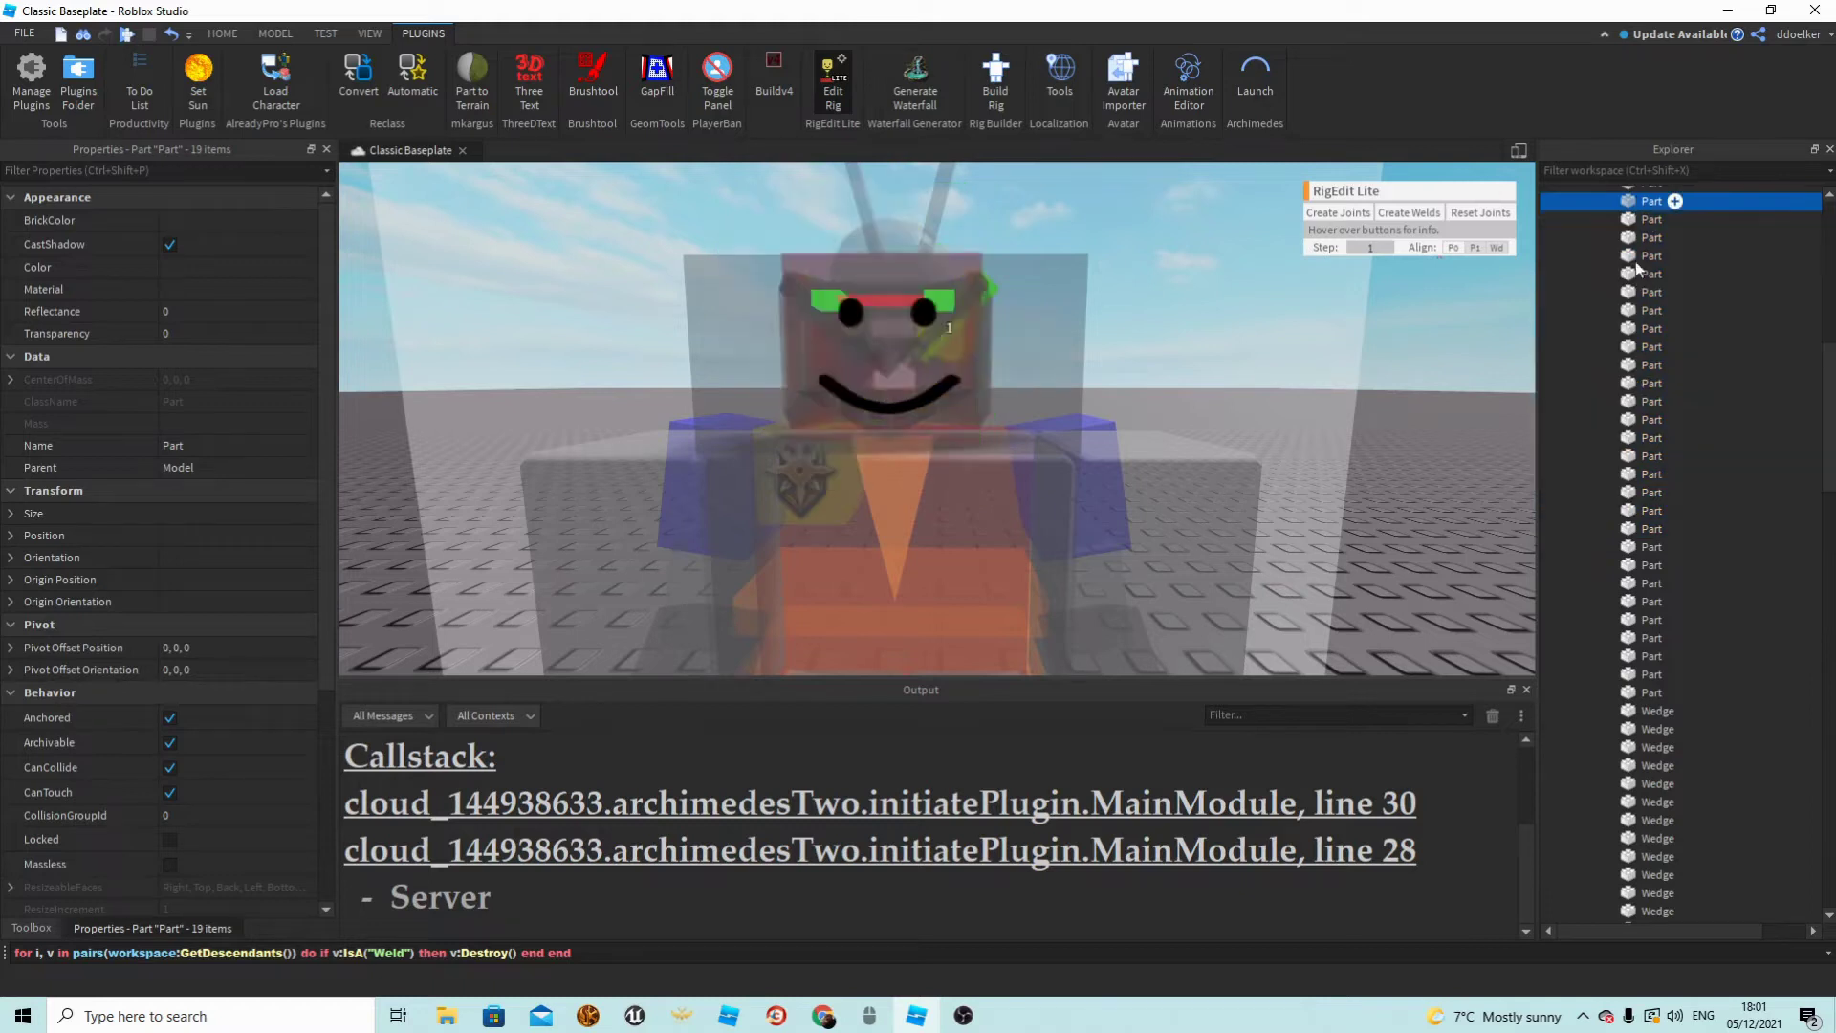
pyautogui.scroll(10, 1639, 514)
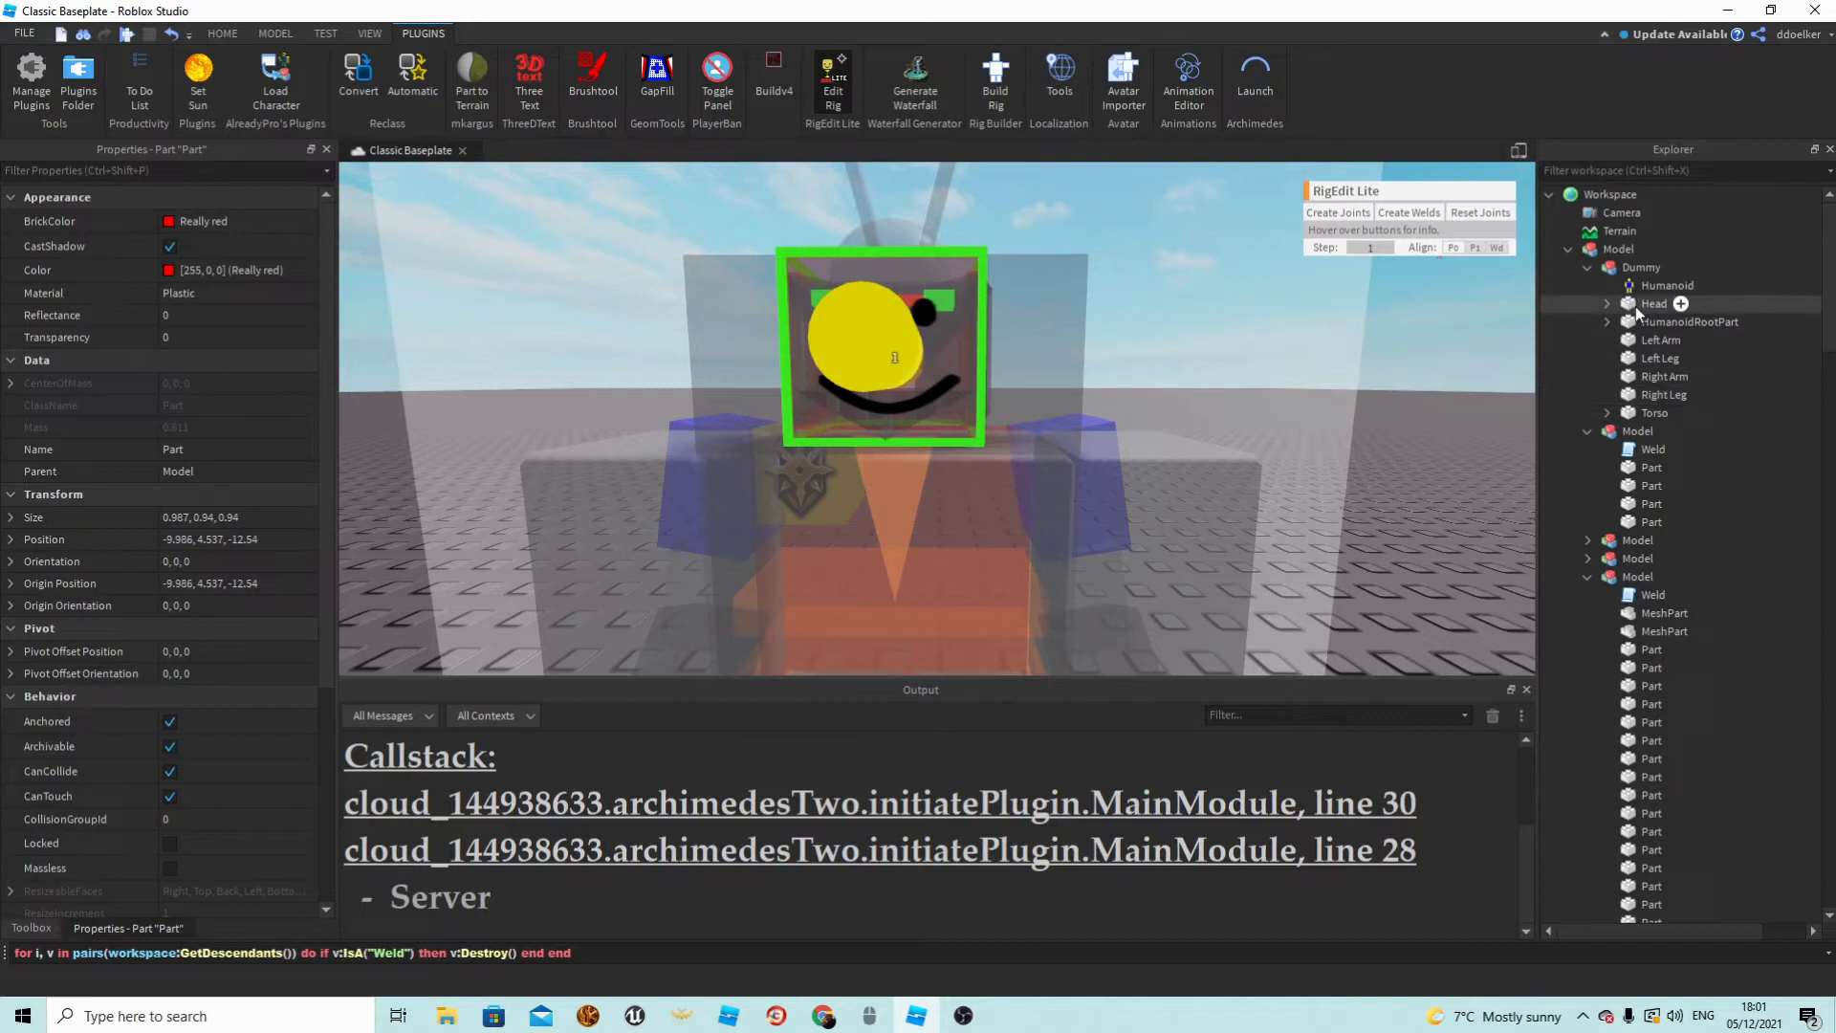
pyautogui.keyDown('ctrl'); pyautogui.click(1635, 306); pyautogui.keyUp('ctrl')
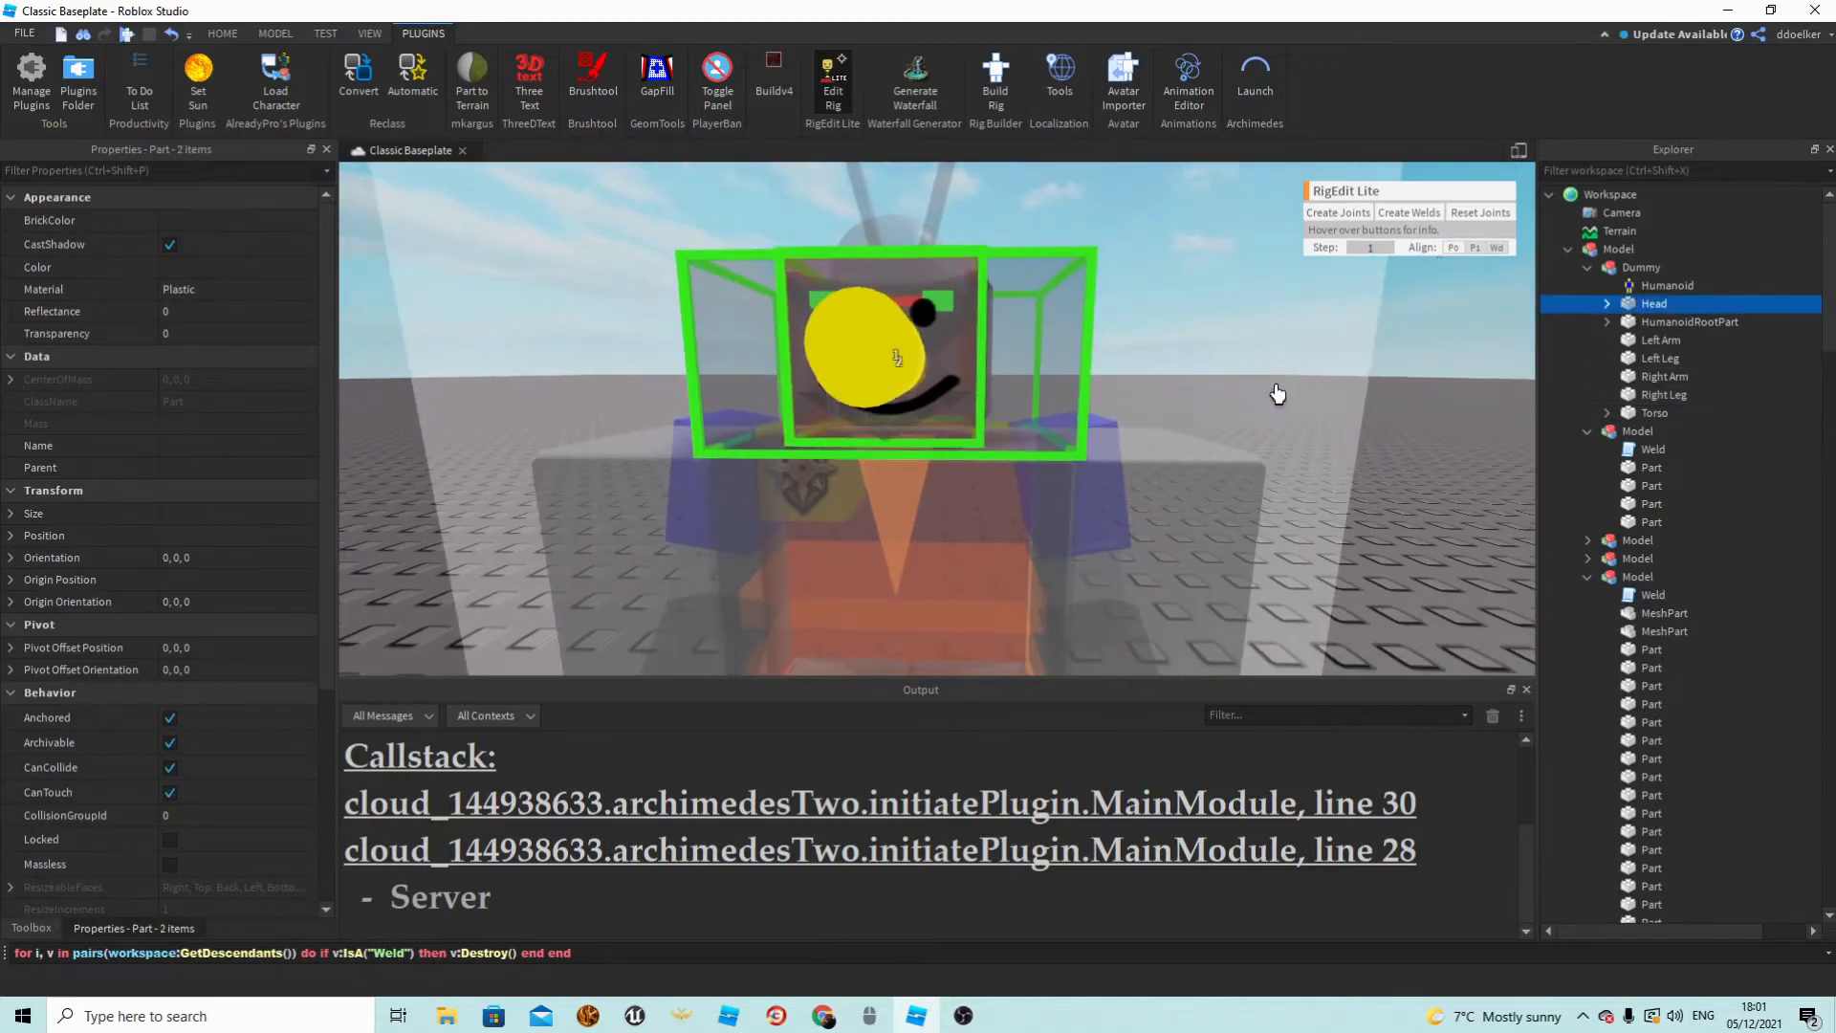
pyautogui.click(1402, 216)
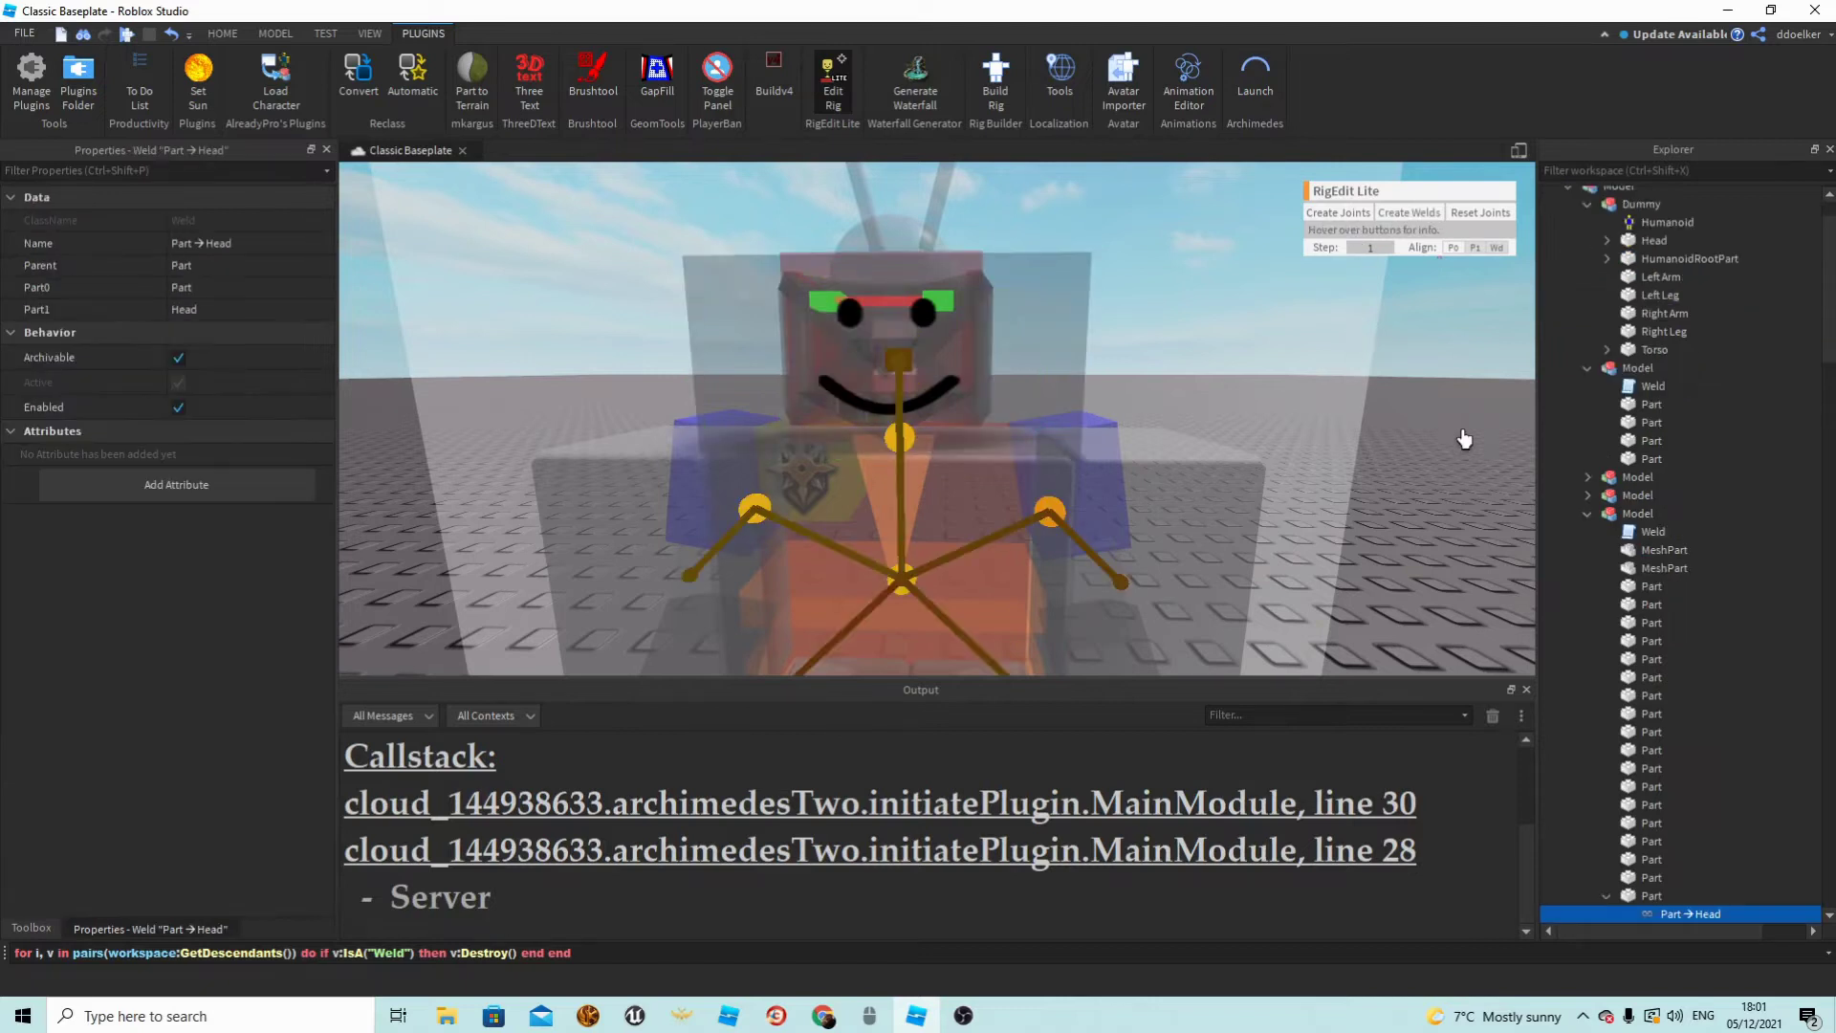
# Examine the rig's joints and limbs from several distances and angles, and look over the remaining body-part models.
pyautogui.moveTo(1464, 439); pyautogui.dragTo(1464, 439, button='right')
pyautogui.press('s')
pyautogui.press('w')
pyautogui.press('s')
pyautogui.press('w')
pyautogui.moveTo(1030, 339); pyautogui.dragTo(1030, 339, button='right')
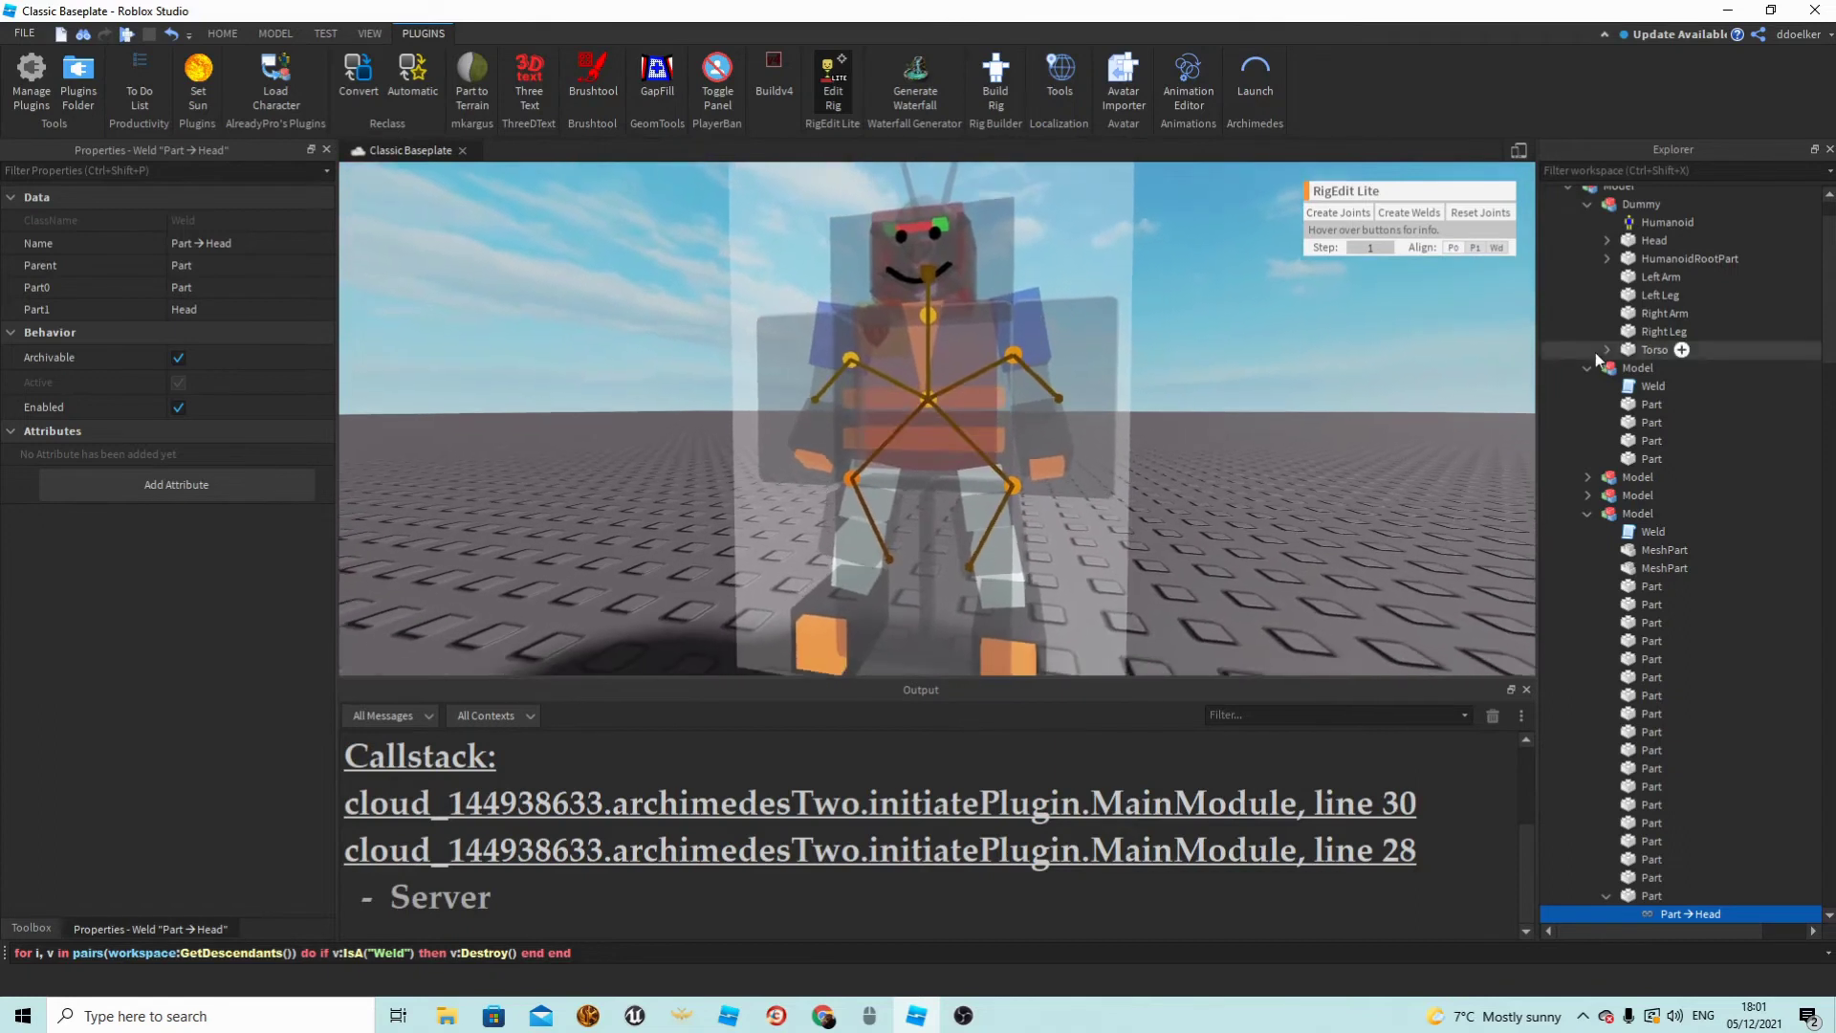
pyautogui.moveTo(1350, 378); pyautogui.dragTo(1357, 378, button='right')
pyautogui.press('a')
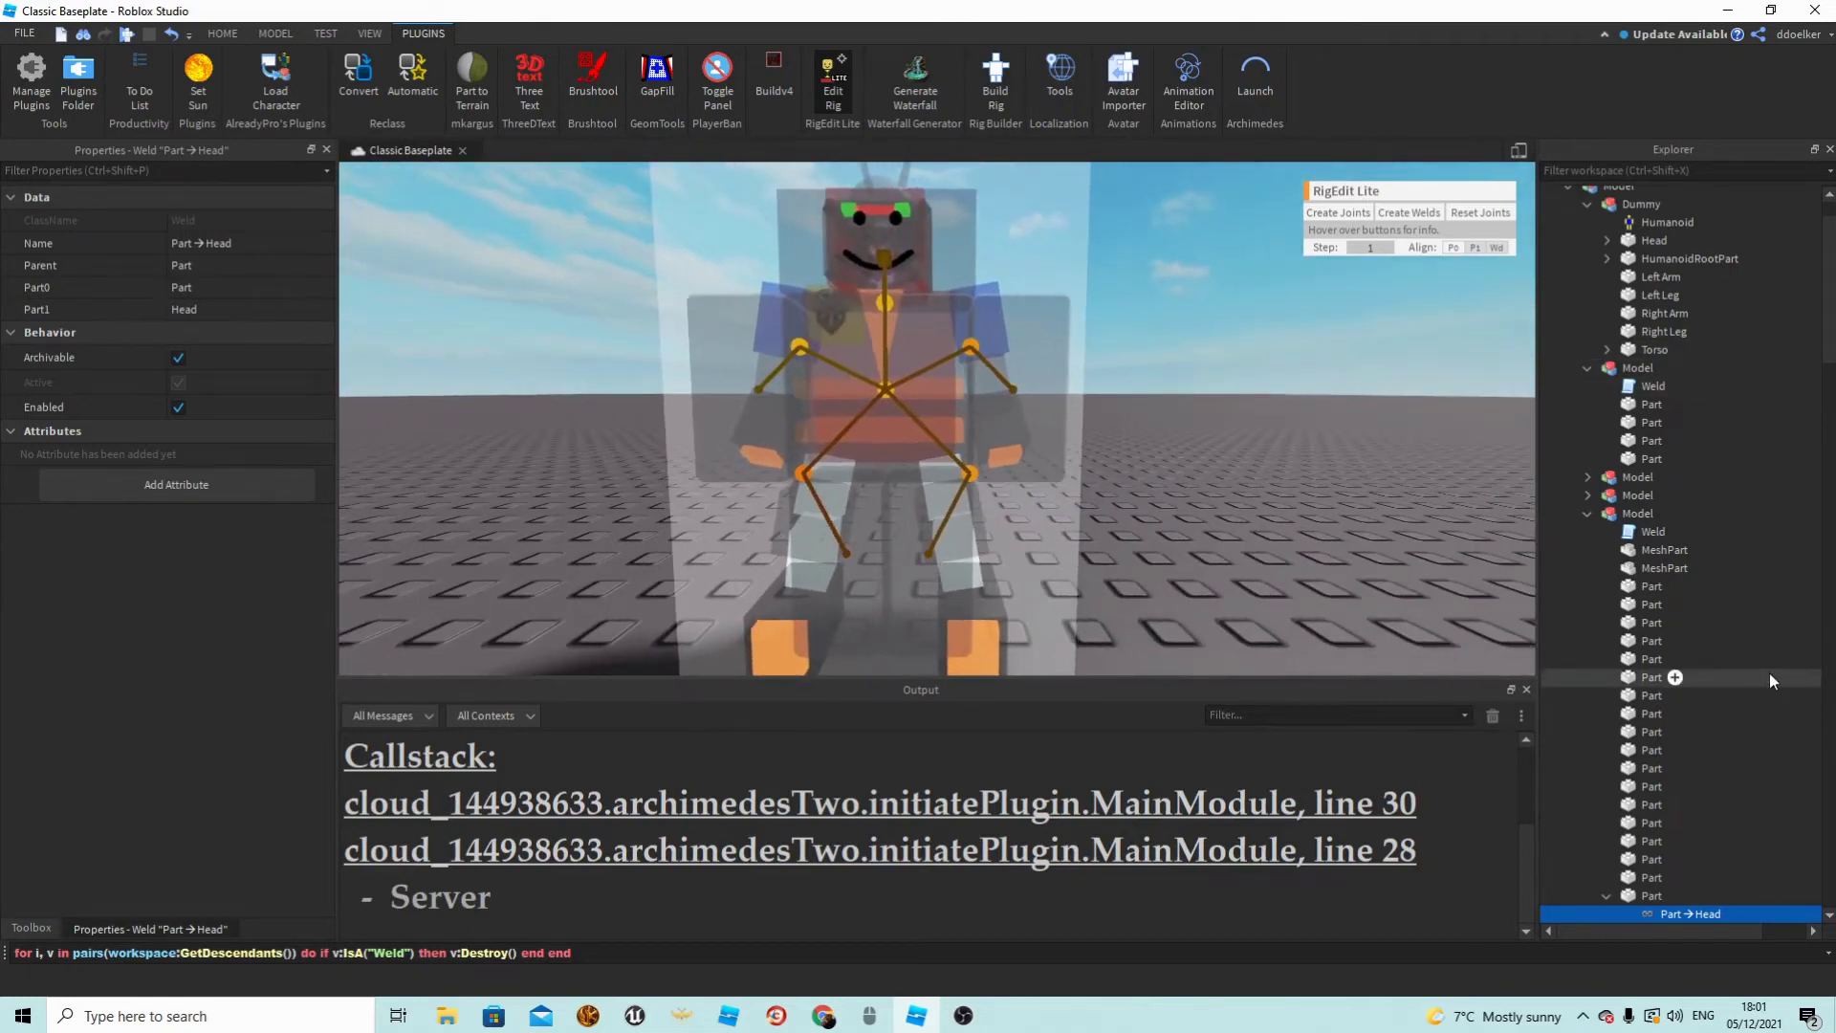
pyautogui.scroll(5, 1689, 549)
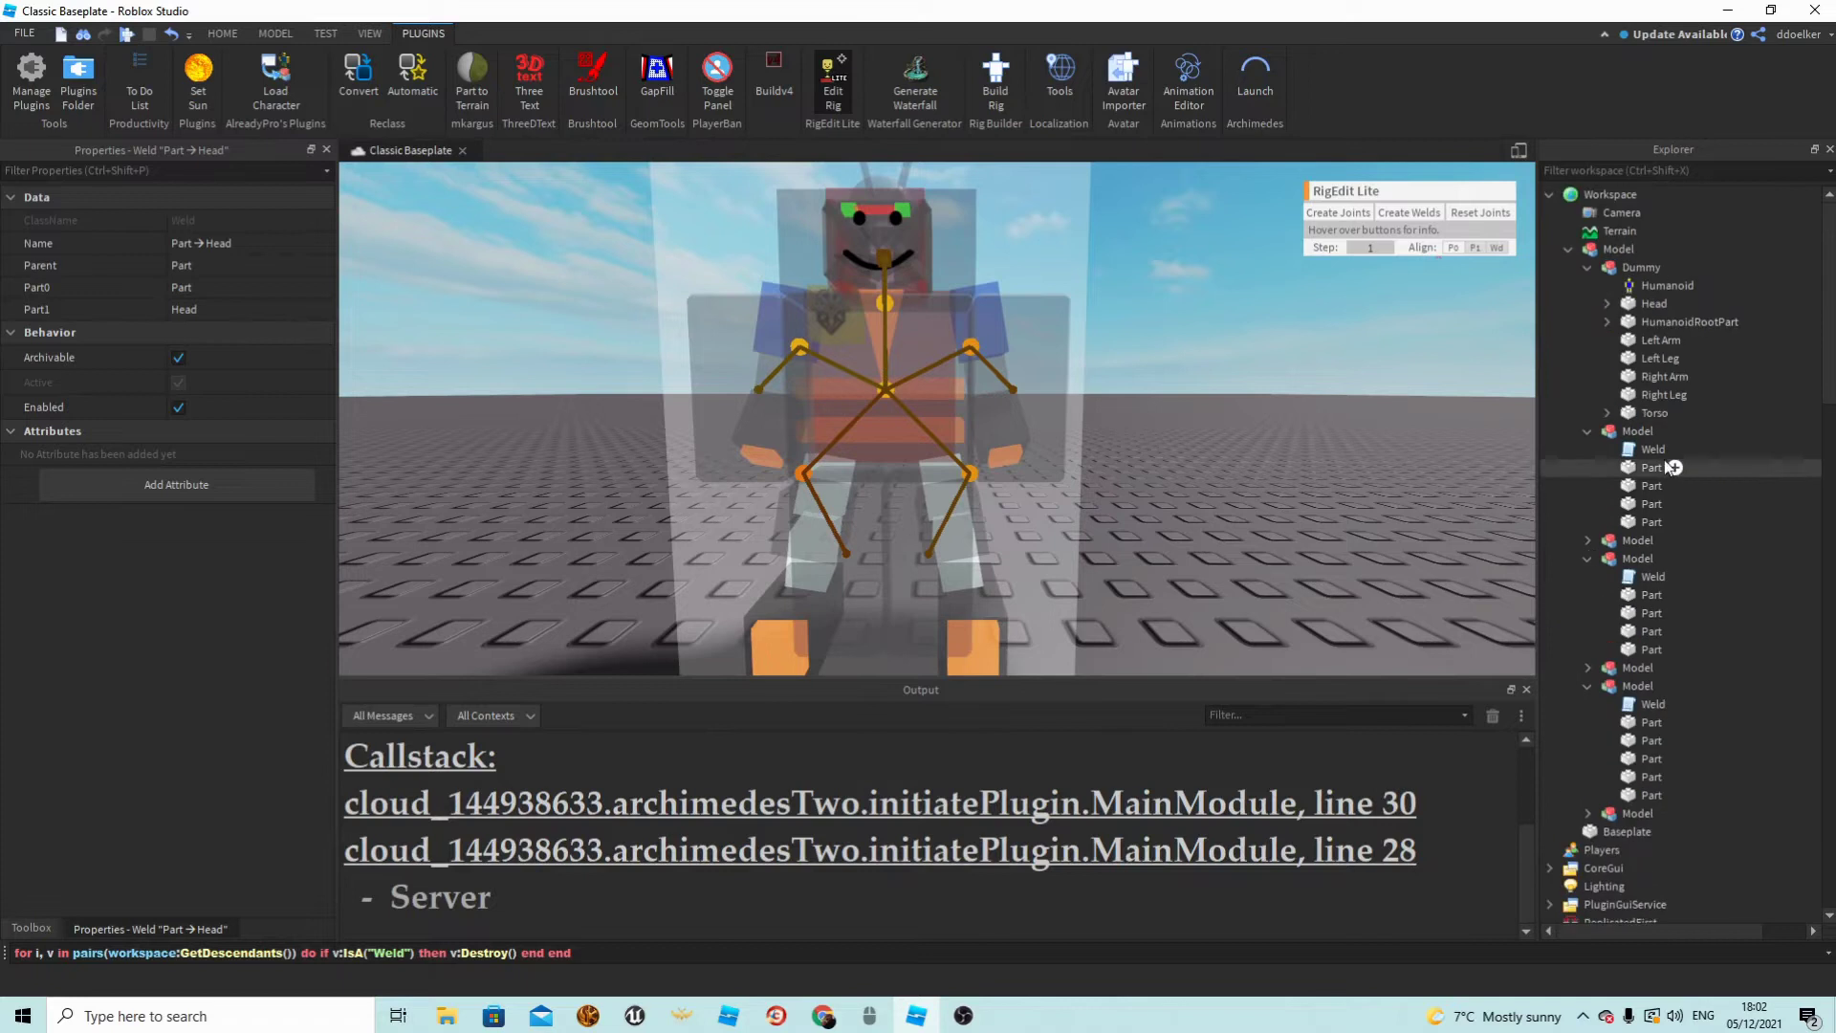
# Find a leg part in the matching body-part group and weld it to the Dummy's Right Leg.
pyautogui.click(1587, 431)
pyautogui.scroll(-1, 1591, 421)
pyautogui.click(1588, 396)
pyautogui.scroll(-4, 1645, 502)
pyautogui.click(1637, 433)
pyautogui.scroll(5, 1166, 488)
pyautogui.click(1669, 471)
pyautogui.click(1649, 506)
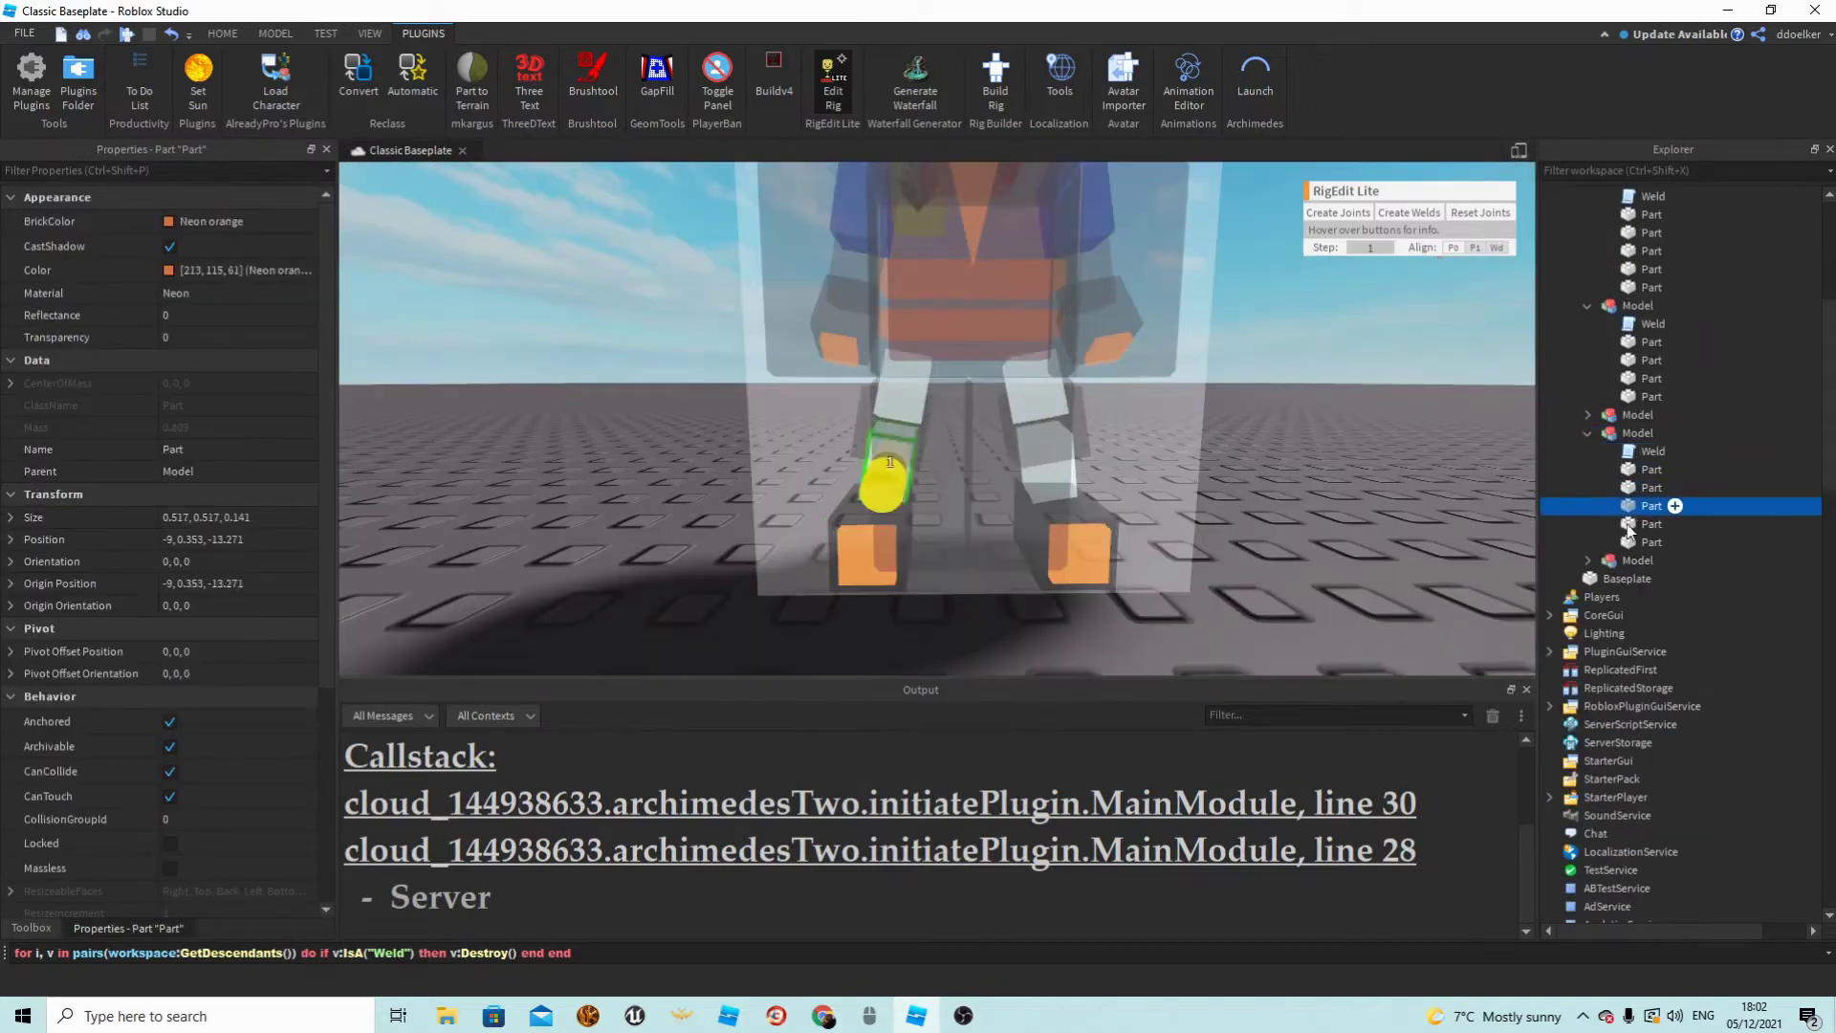
pyautogui.click(1628, 525)
pyautogui.click(1631, 542)
pyautogui.scroll(6, 1681, 470)
pyautogui.moveTo(1234, 391); pyautogui.dragTo(1234, 393, button='right')
pyautogui.keyDown('ctrl'); pyautogui.click(1650, 394); pyautogui.keyUp('ctrl')
pyautogui.click(1409, 213)
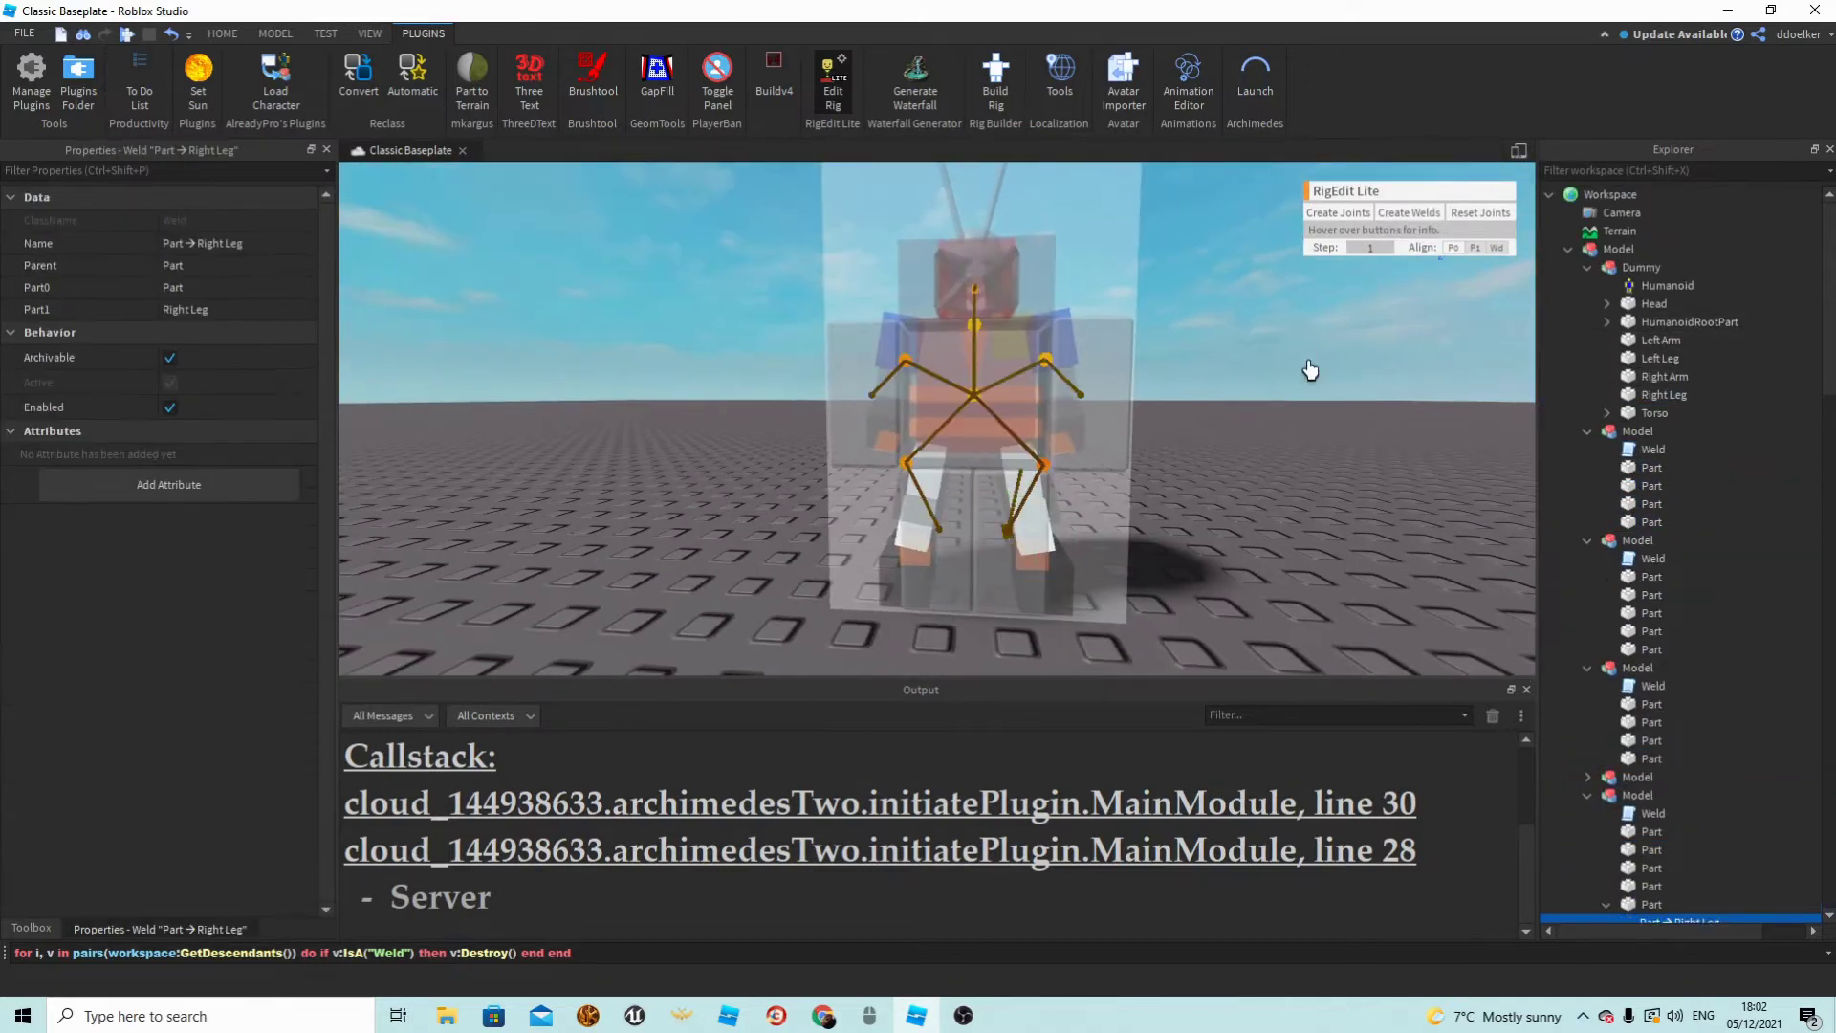
# Collapse the finished groups, pick a part from the torso group and weld it to the Dummy's Torso.
pyautogui.scroll(5, 1156, 443)
pyautogui.moveTo(1157, 443); pyautogui.dragTo(1171, 442, button='right')
pyautogui.scroll(-5, 1156, 443)
pyautogui.scroll(-3, 1689, 761)
pyautogui.click(1587, 631)
pyautogui.click(1588, 649)
pyautogui.click(1632, 686)
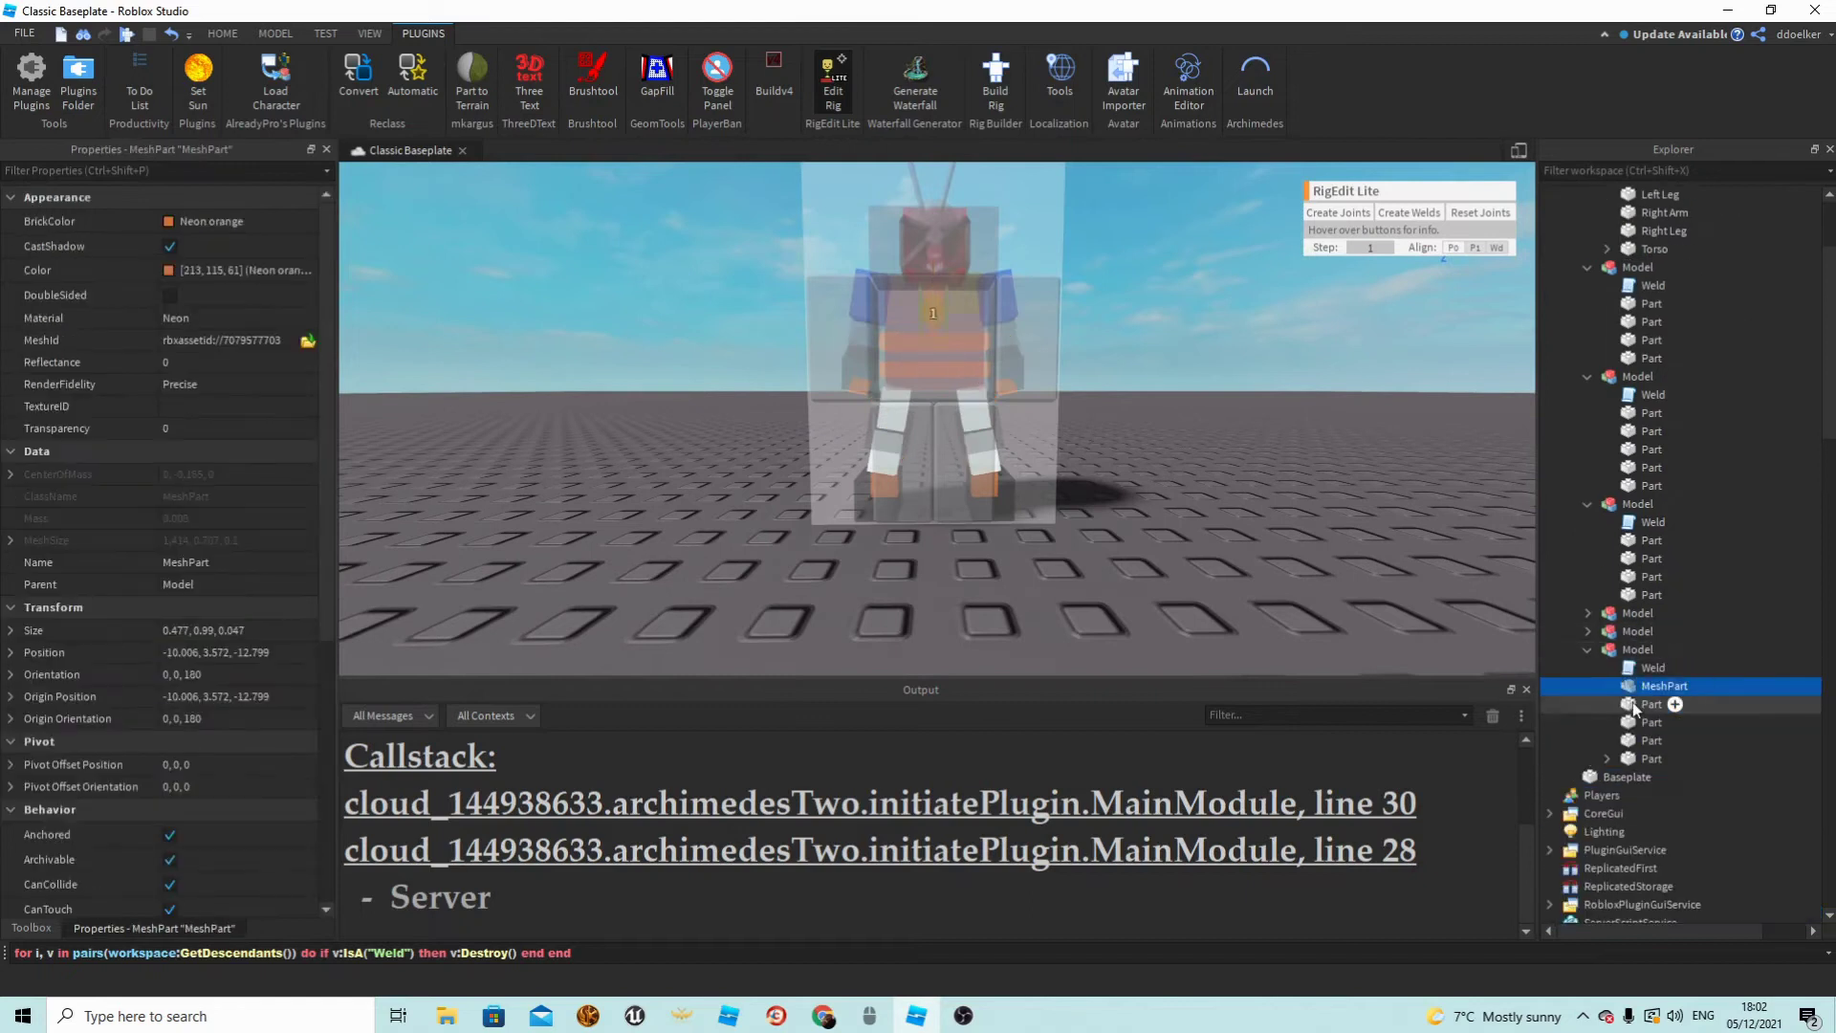
pyautogui.click(1633, 705)
pyautogui.click(1631, 758)
pyautogui.click(1631, 741)
pyautogui.scroll(3, 1633, 652)
pyautogui.keyDown('ctrl'); pyautogui.click(1652, 414); pyautogui.keyUp('ctrl')
pyautogui.click(1396, 216)
pyautogui.scroll(-1, 1616, 755)
pyautogui.click(1587, 754)
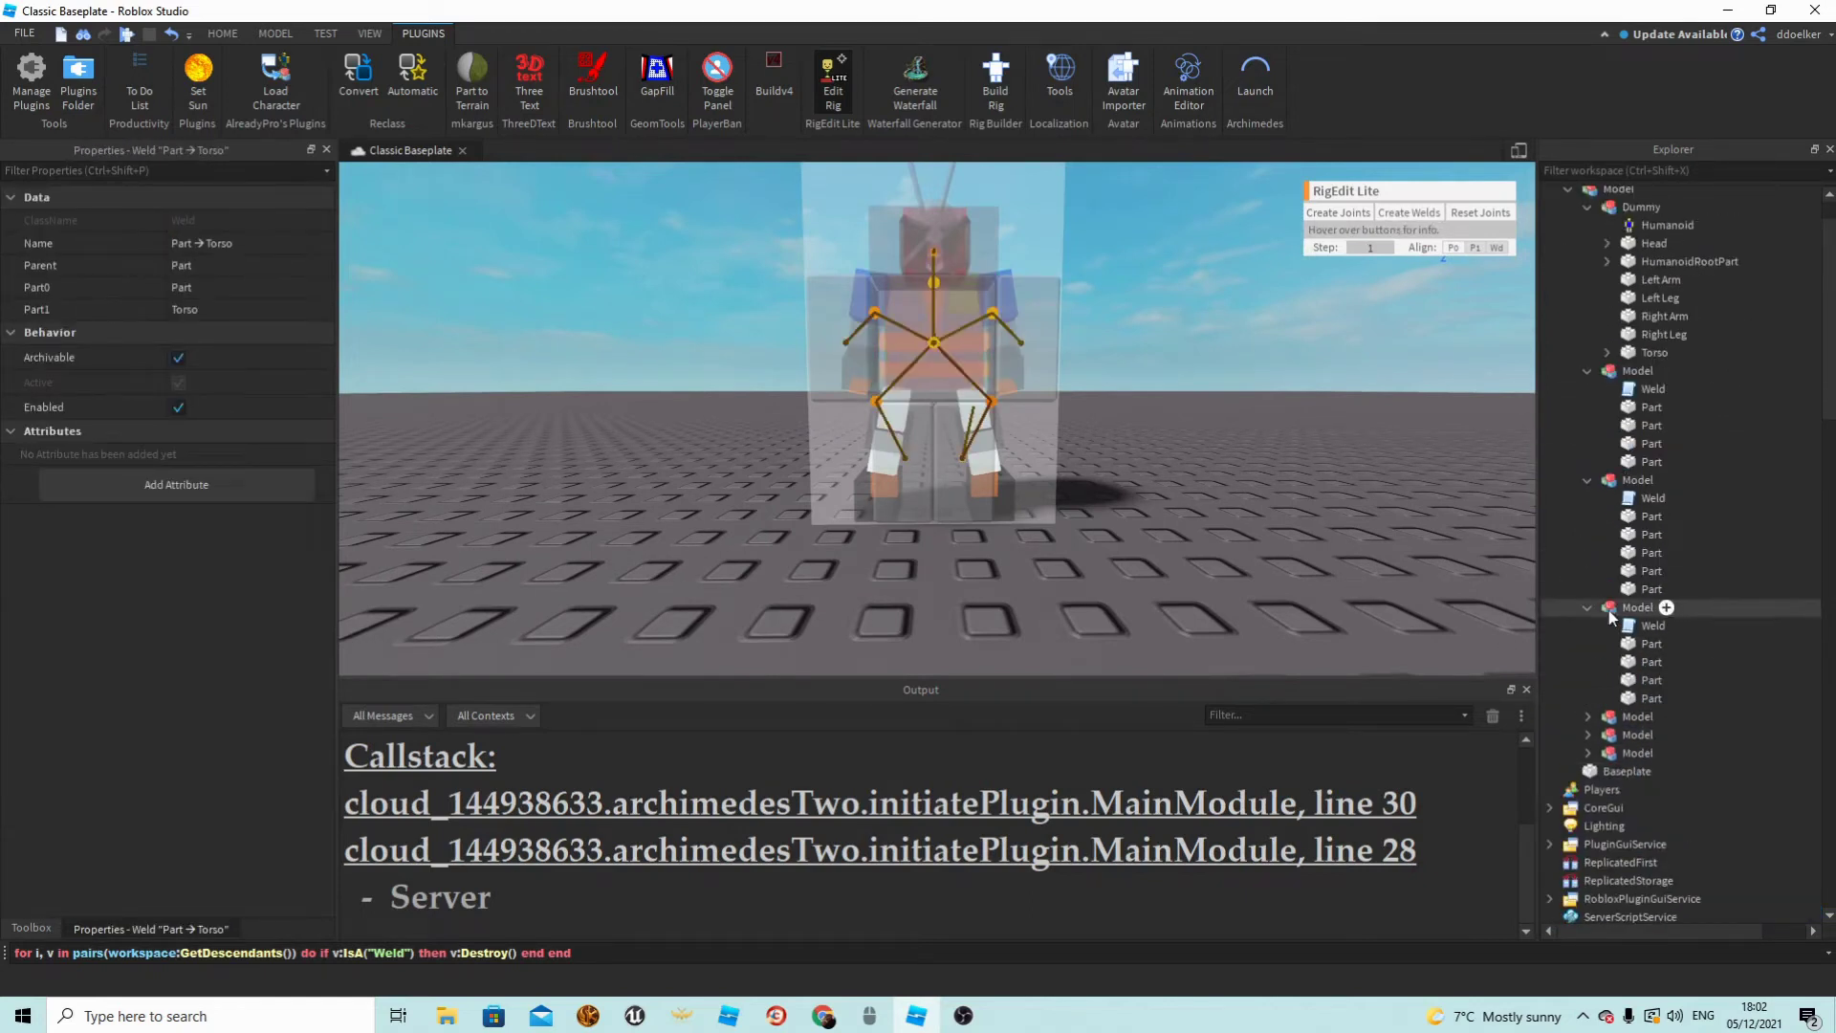
# Weld the blue shoulder part of the left arm group to the Dummy's Left Arm and collapse that group.
pyautogui.click(1610, 612)
pyautogui.press('f')
pyautogui.click(1649, 700)
pyautogui.scroll(1, 1652, 469)
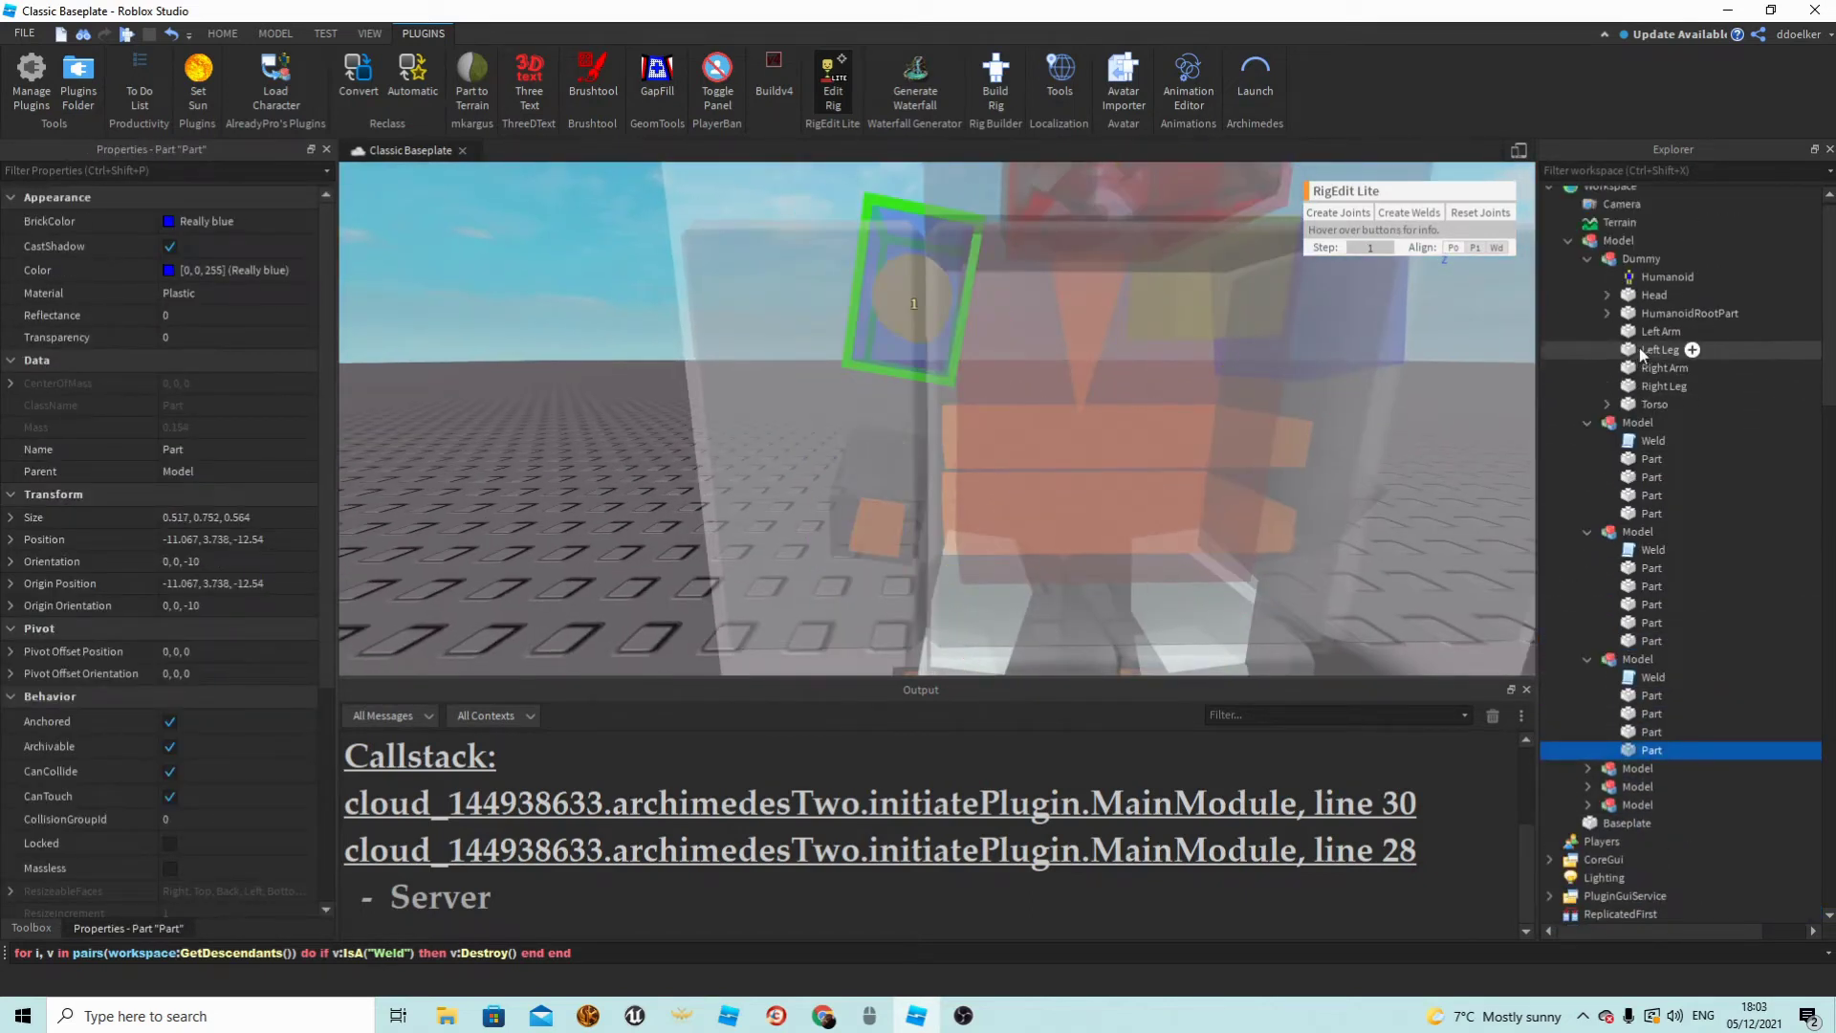
pyautogui.keyDown('ctrl'); pyautogui.click(1643, 334); pyautogui.keyUp('ctrl')
pyautogui.click(1398, 216)
pyautogui.click(1588, 659)
# Weld the pastel light blue upper part of the left leg group to the Dummy's Left Leg and collapse that group.
pyautogui.click(1616, 533)
pyautogui.press('f')
pyautogui.scroll(5, 1365, 508)
pyautogui.click(1647, 642)
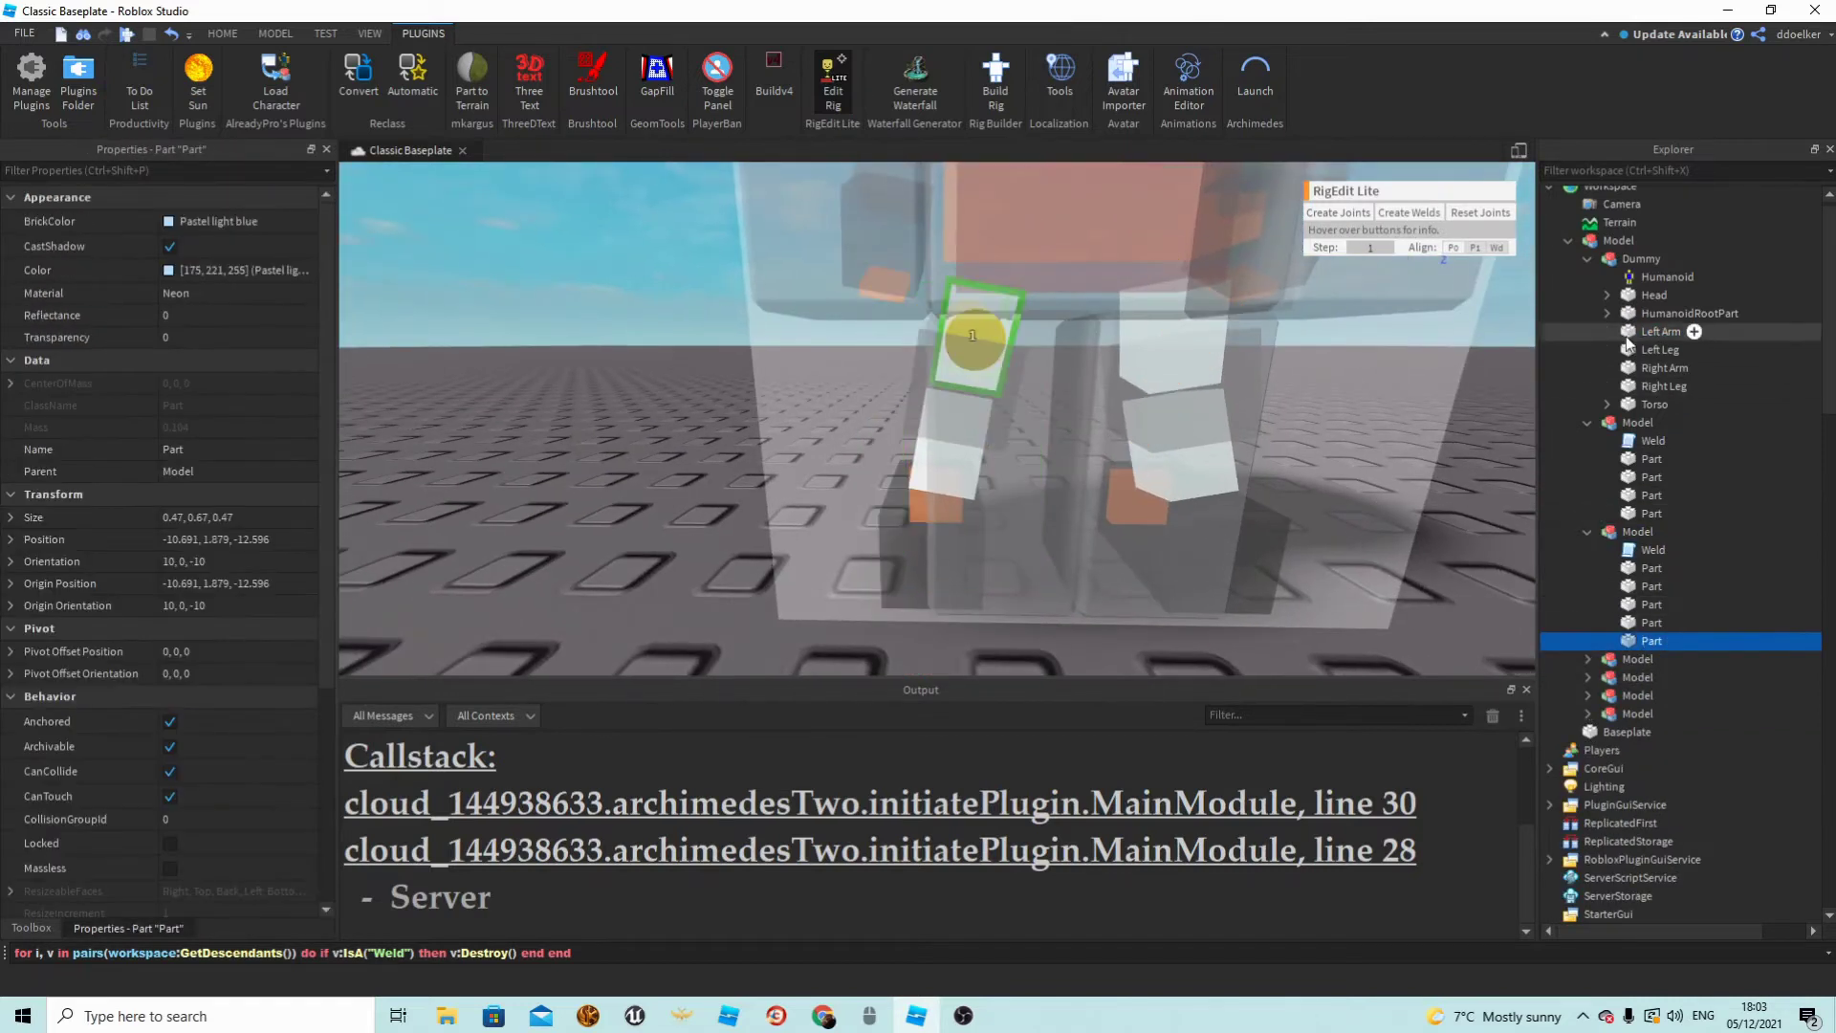
pyautogui.keyDown('ctrl'); pyautogui.click(1643, 350); pyautogui.keyUp('ctrl')
pyautogui.click(1399, 215)
pyautogui.click(1588, 532)
# Weld the blue shoulder part of the remaining arm group to the Dummy's Right Arm and collapse that group.
pyautogui.click(1647, 514)
pyautogui.scroll(-3, 1282, 513)
pyautogui.moveTo(1282, 514); pyautogui.dragTo(1282, 513, button='right')
pyautogui.scroll(3, 1283, 514)
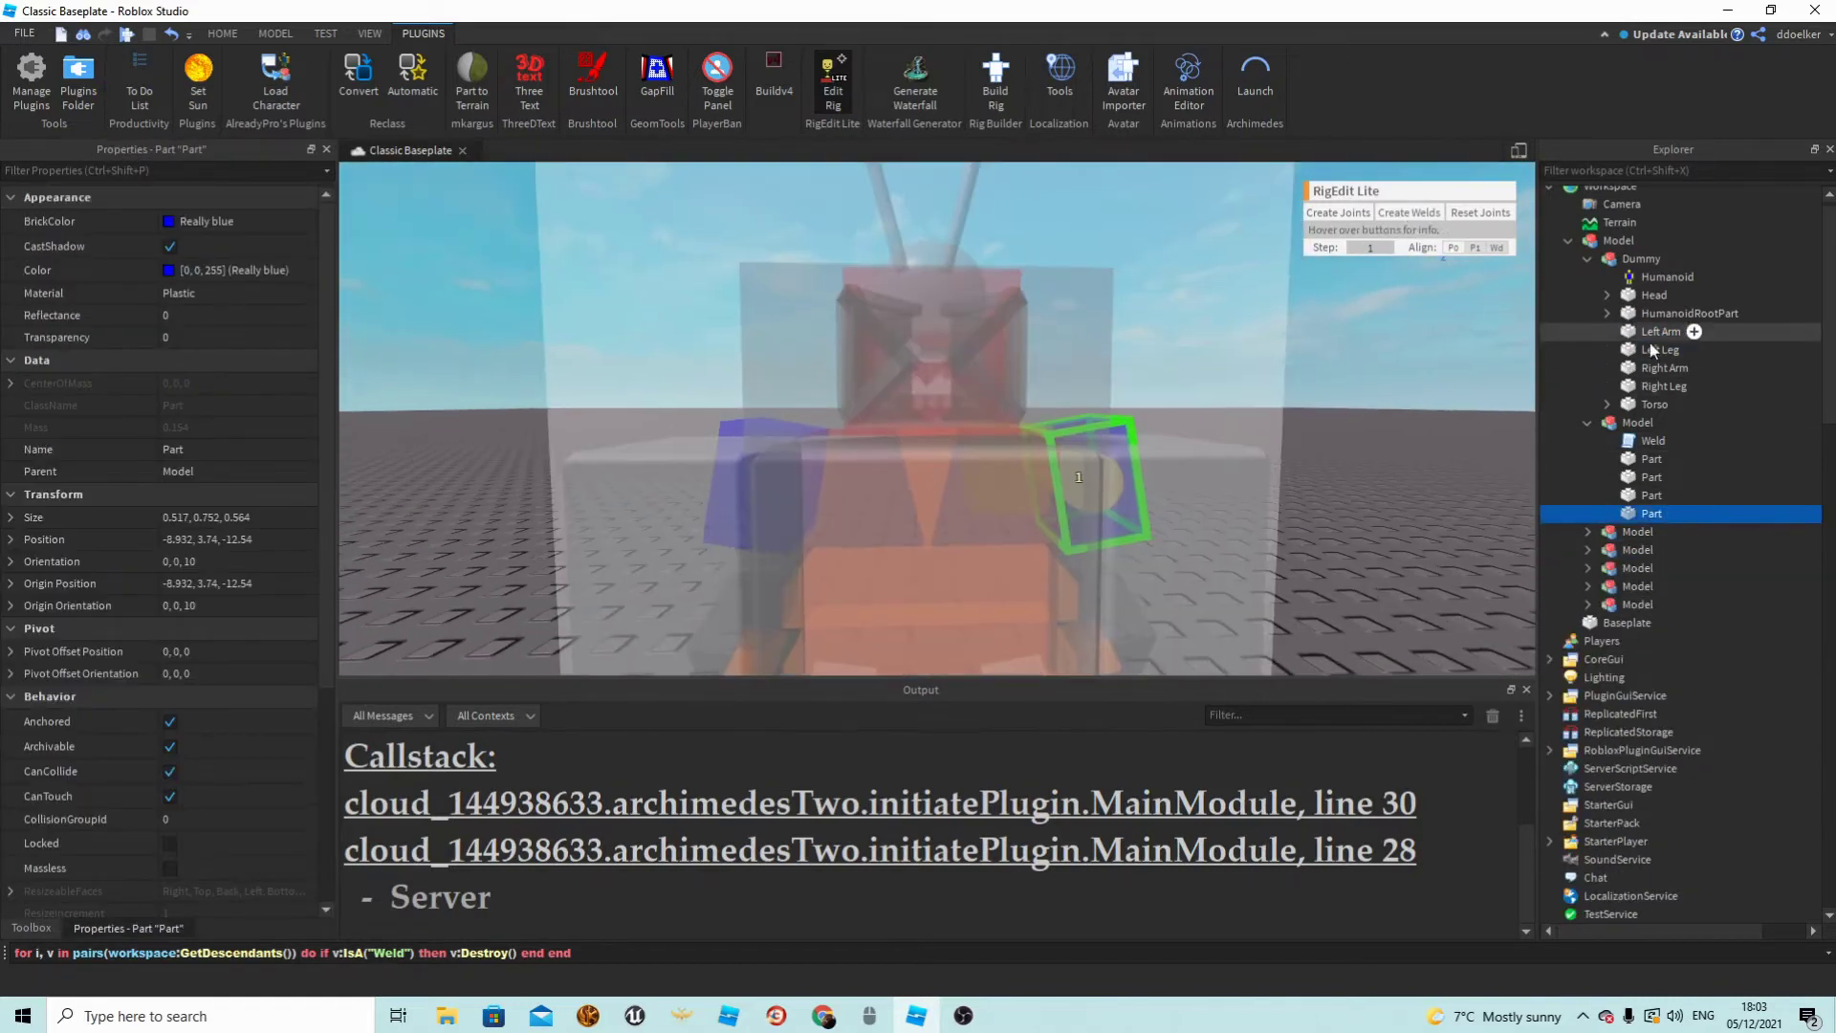
pyautogui.keyDown('ctrl'); pyautogui.click(1660, 368); pyautogui.keyUp('ctrl')
pyautogui.click(1402, 216)
pyautogui.click(1587, 422)
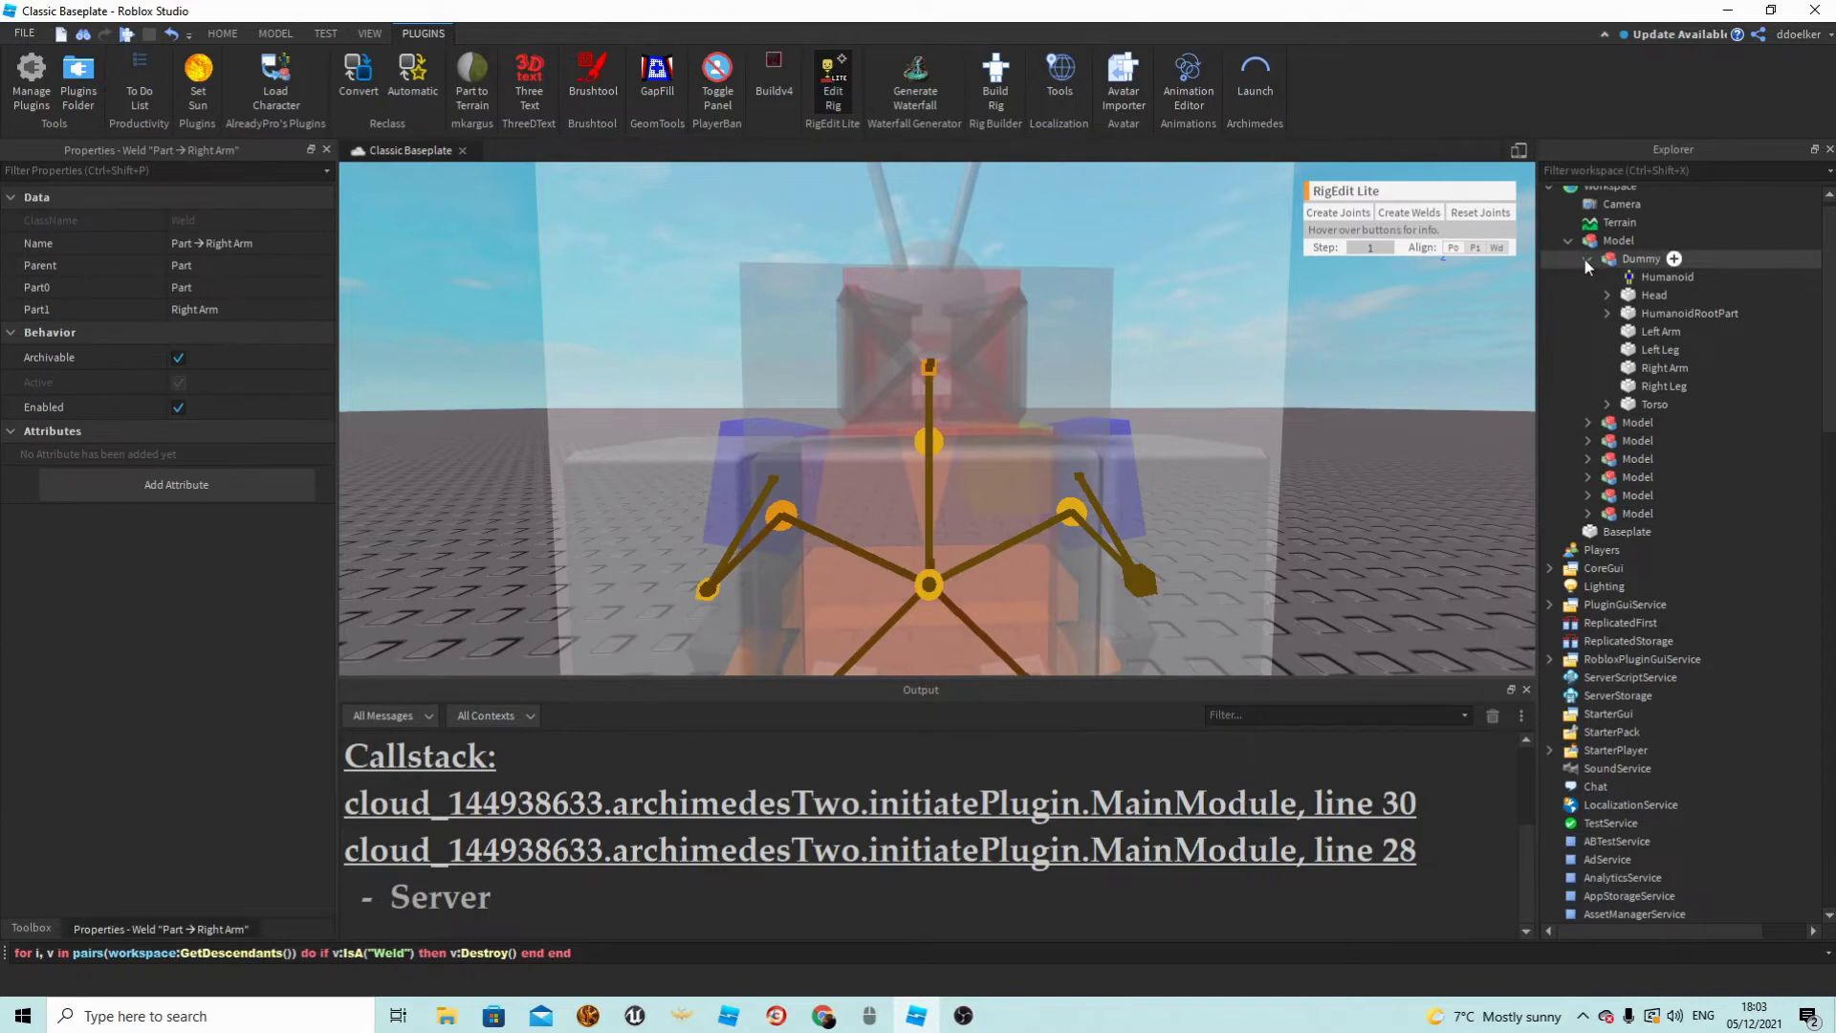
# Collapse the Dummy and the whole robot Model, and exit rig editing.
pyautogui.click(1586, 260)
pyautogui.click(1569, 241)
pyautogui.click(829, 105)
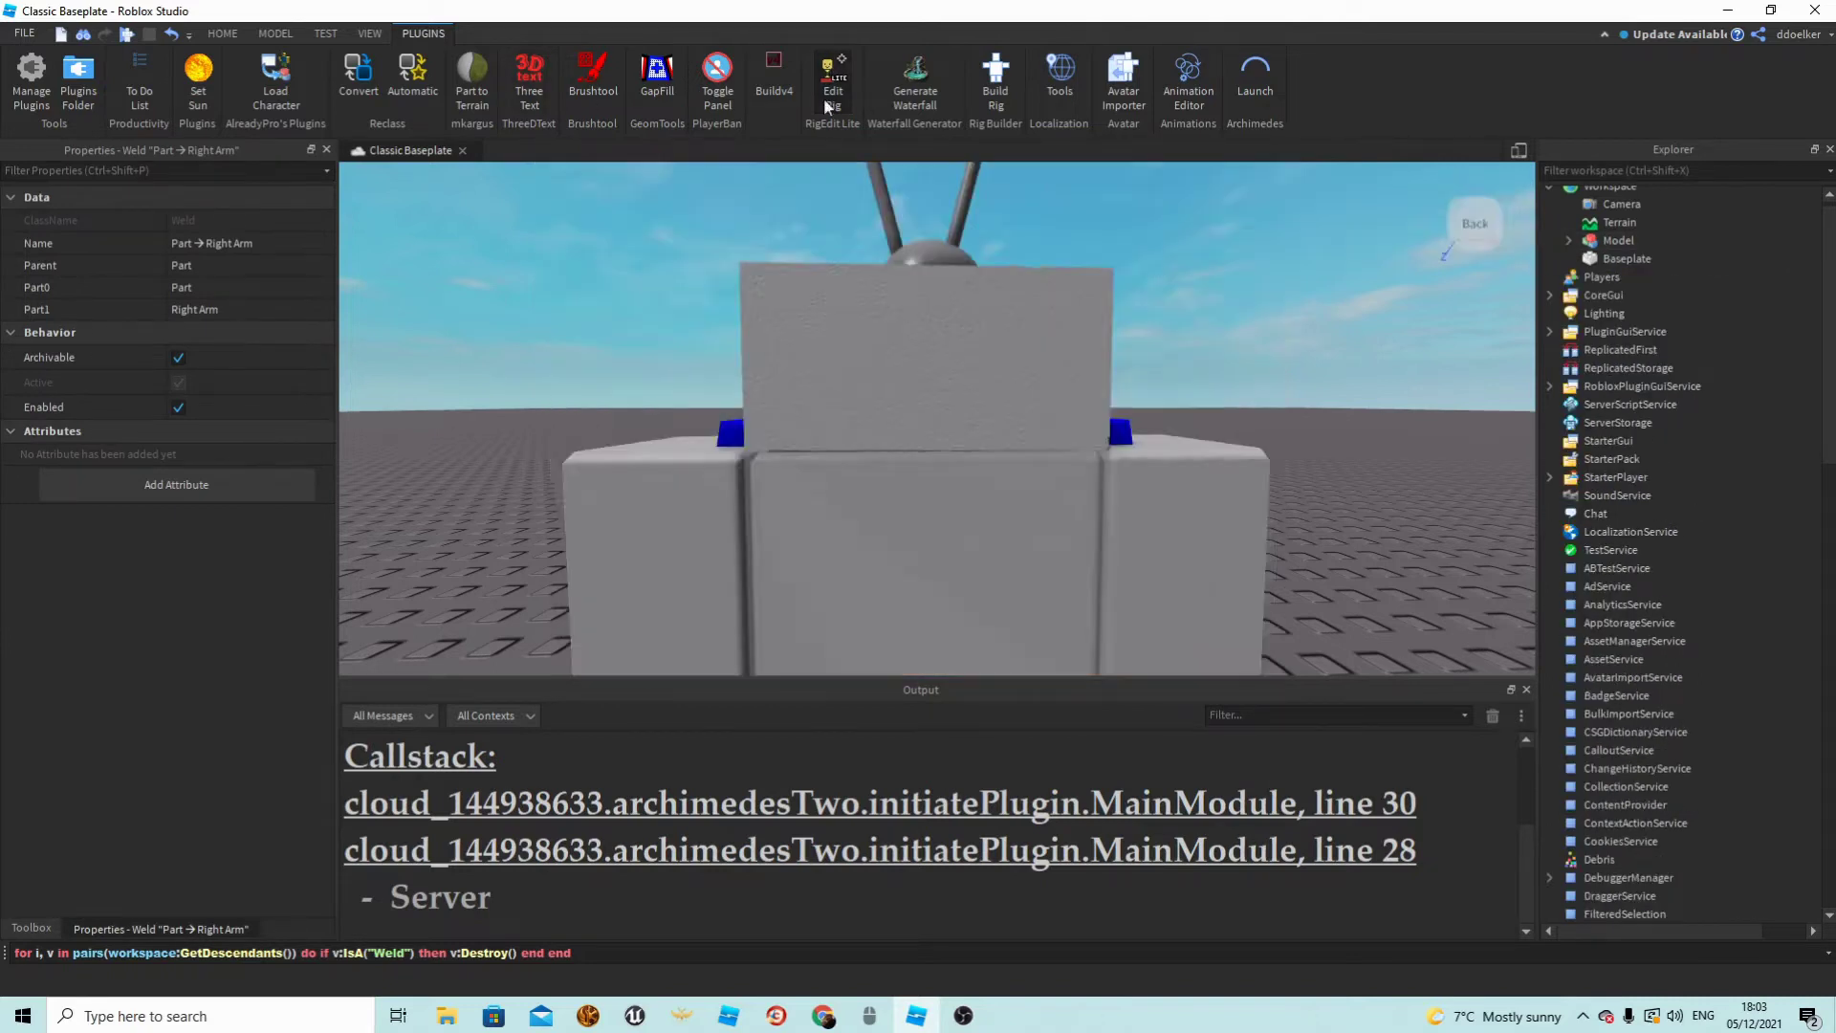
pyautogui.press('w')
pyautogui.moveTo(915, 381); pyautogui.dragTo(898, 384, button='right')
pyautogui.press('s')
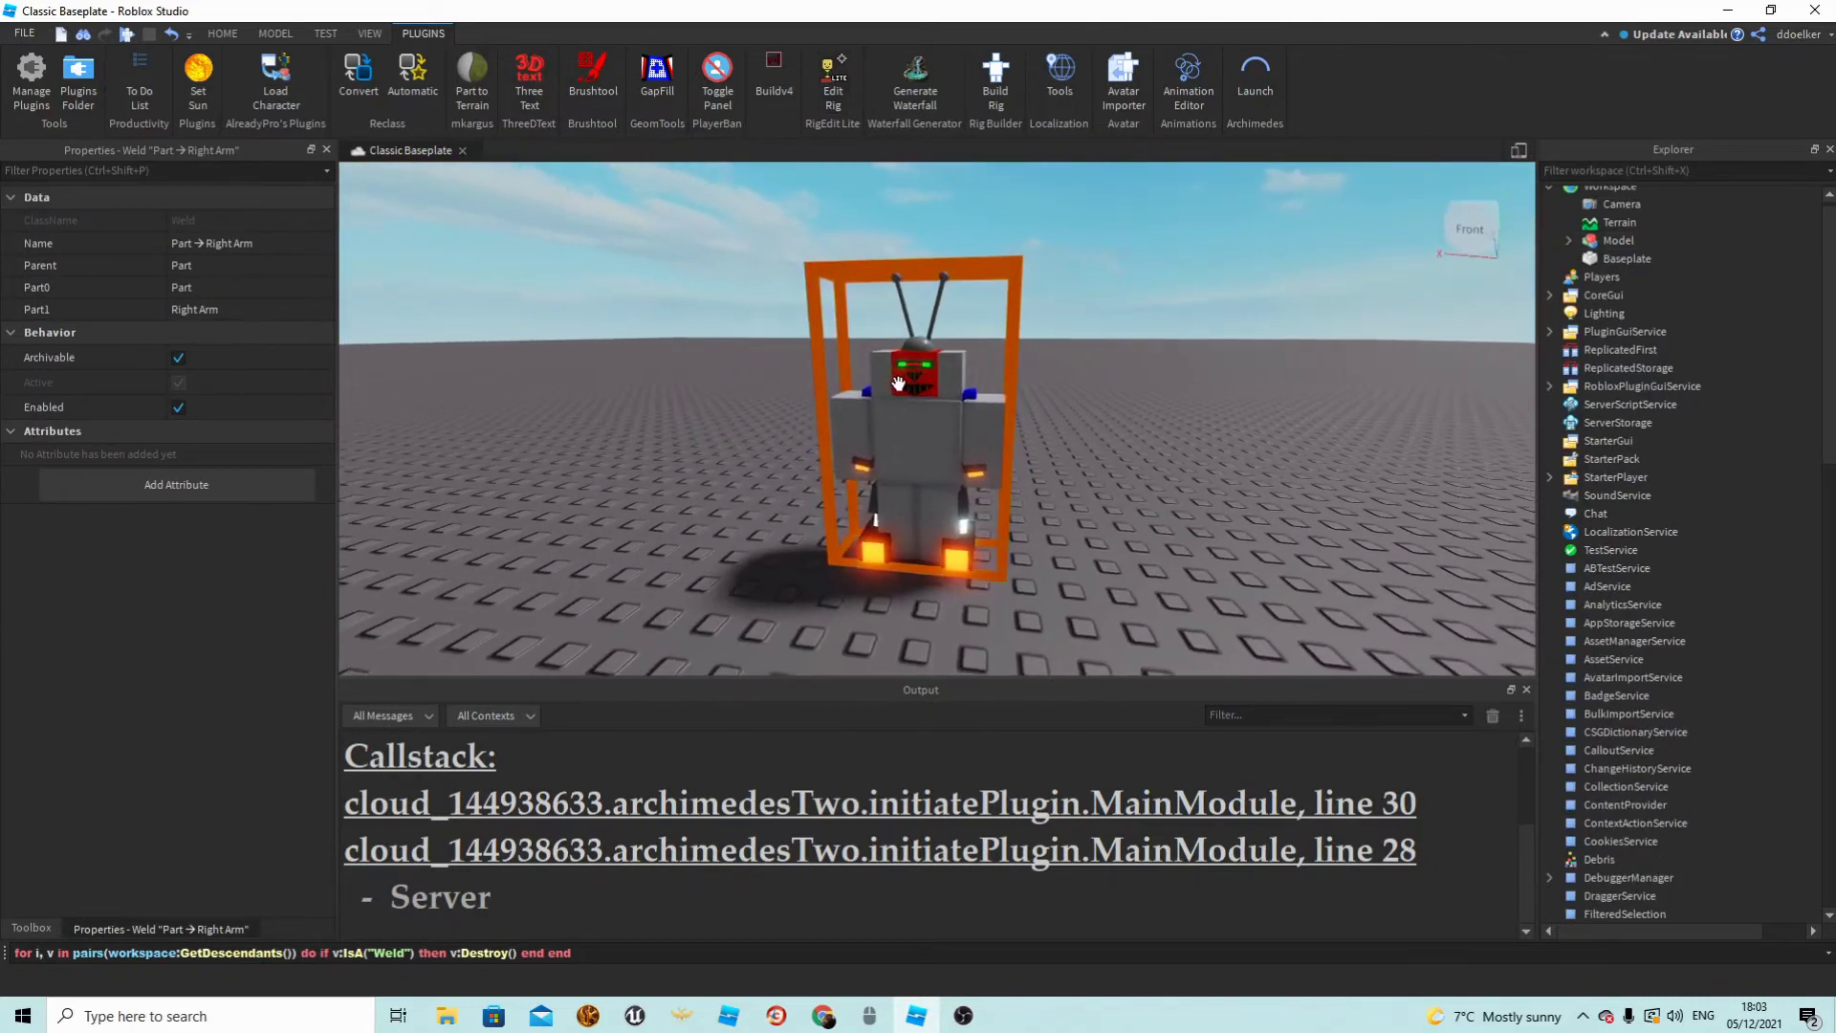
pyautogui.scroll(5, 1196, 386)
pyautogui.scroll(-5, 1151, 423)
pyautogui.scroll(7, 1151, 422)
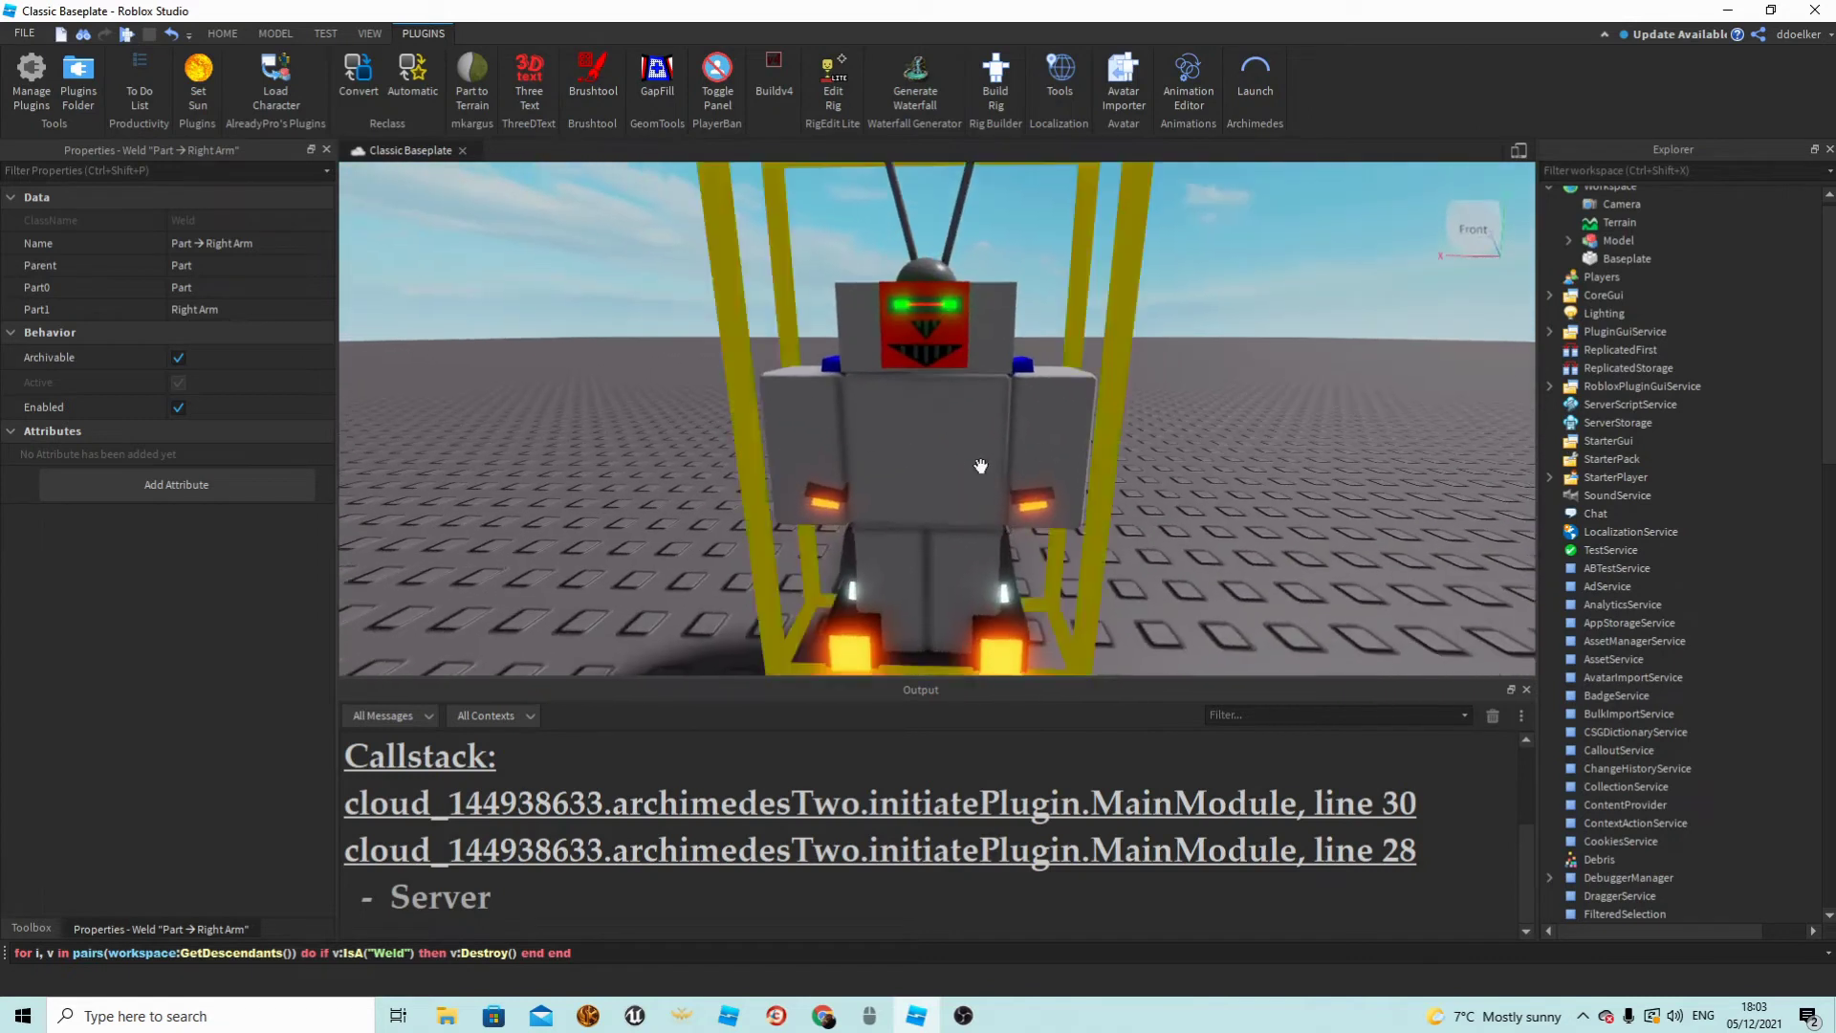
# Select the whole robot Model and anchor all its parts.
pyautogui.click(980, 465)
pyautogui.click(222, 33)
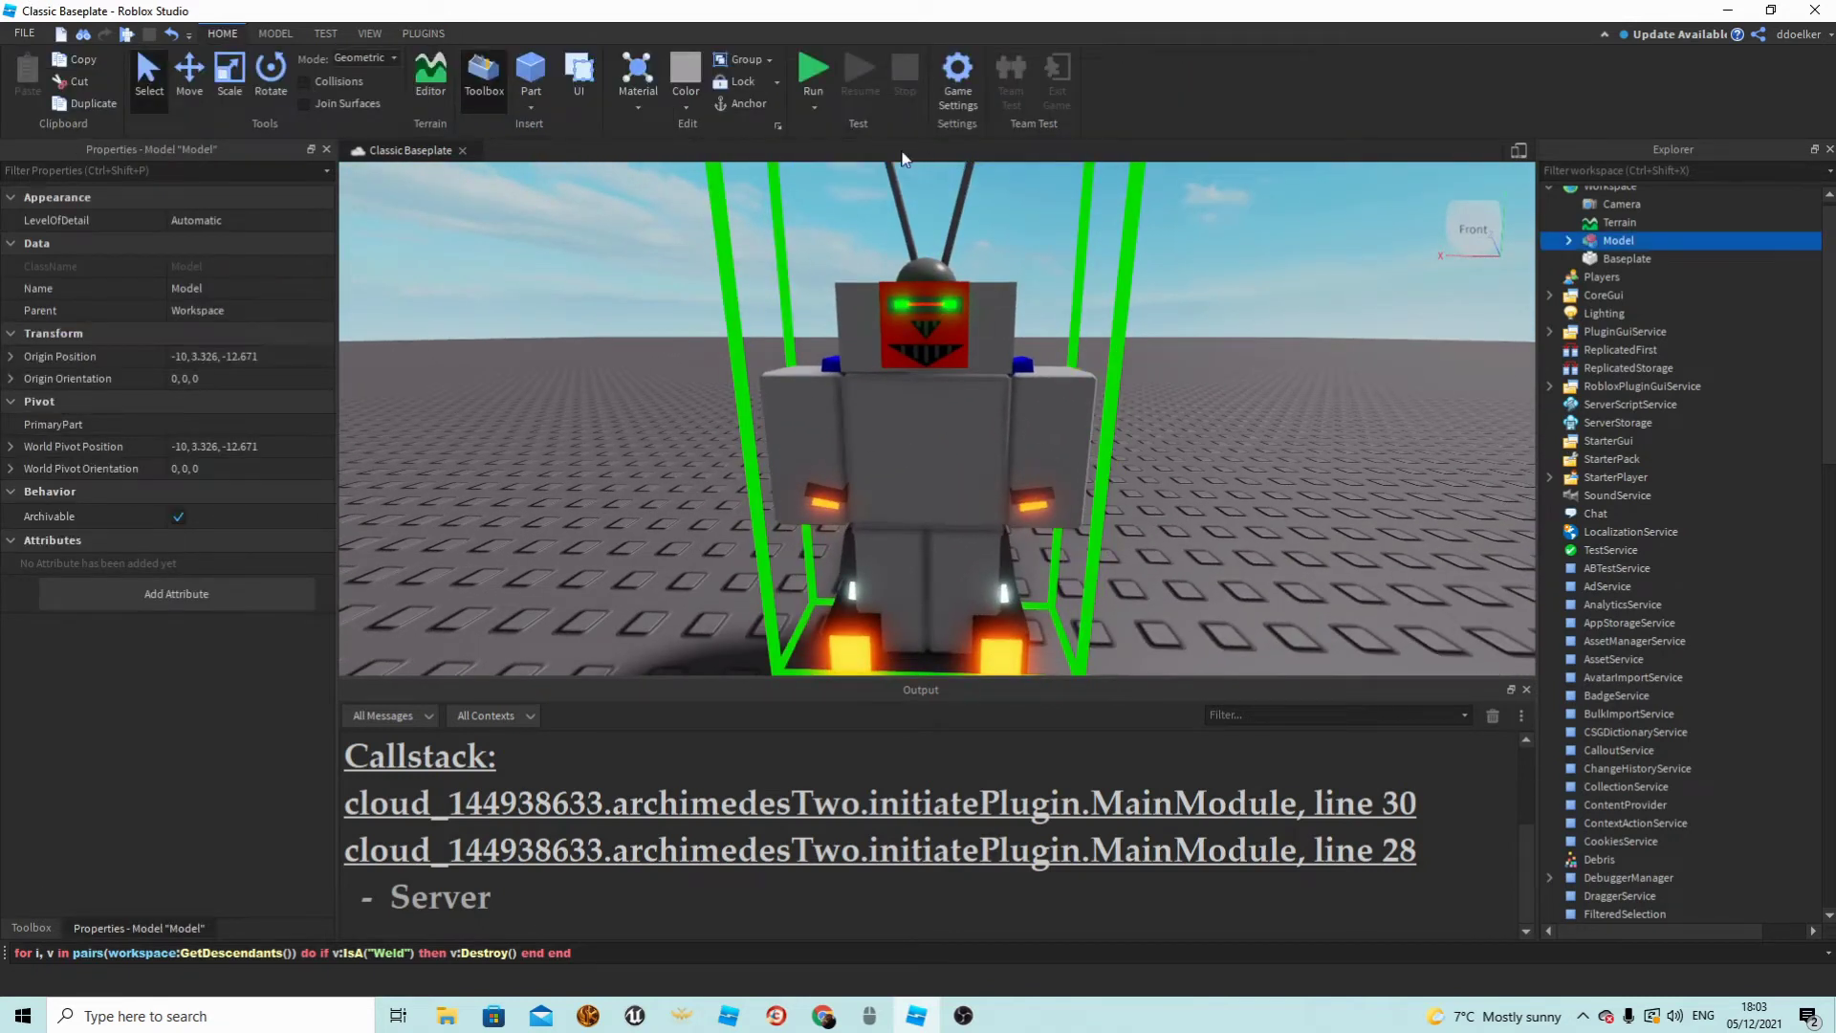
pyautogui.click(736, 101)
pyautogui.moveTo(1156, 306); pyautogui.dragTo(1156, 306, button='right')
# Set the transparency of the Dummy's Head, HumanoidRootPart, arms, legs and Torso to 1.
pyautogui.click(1569, 241)
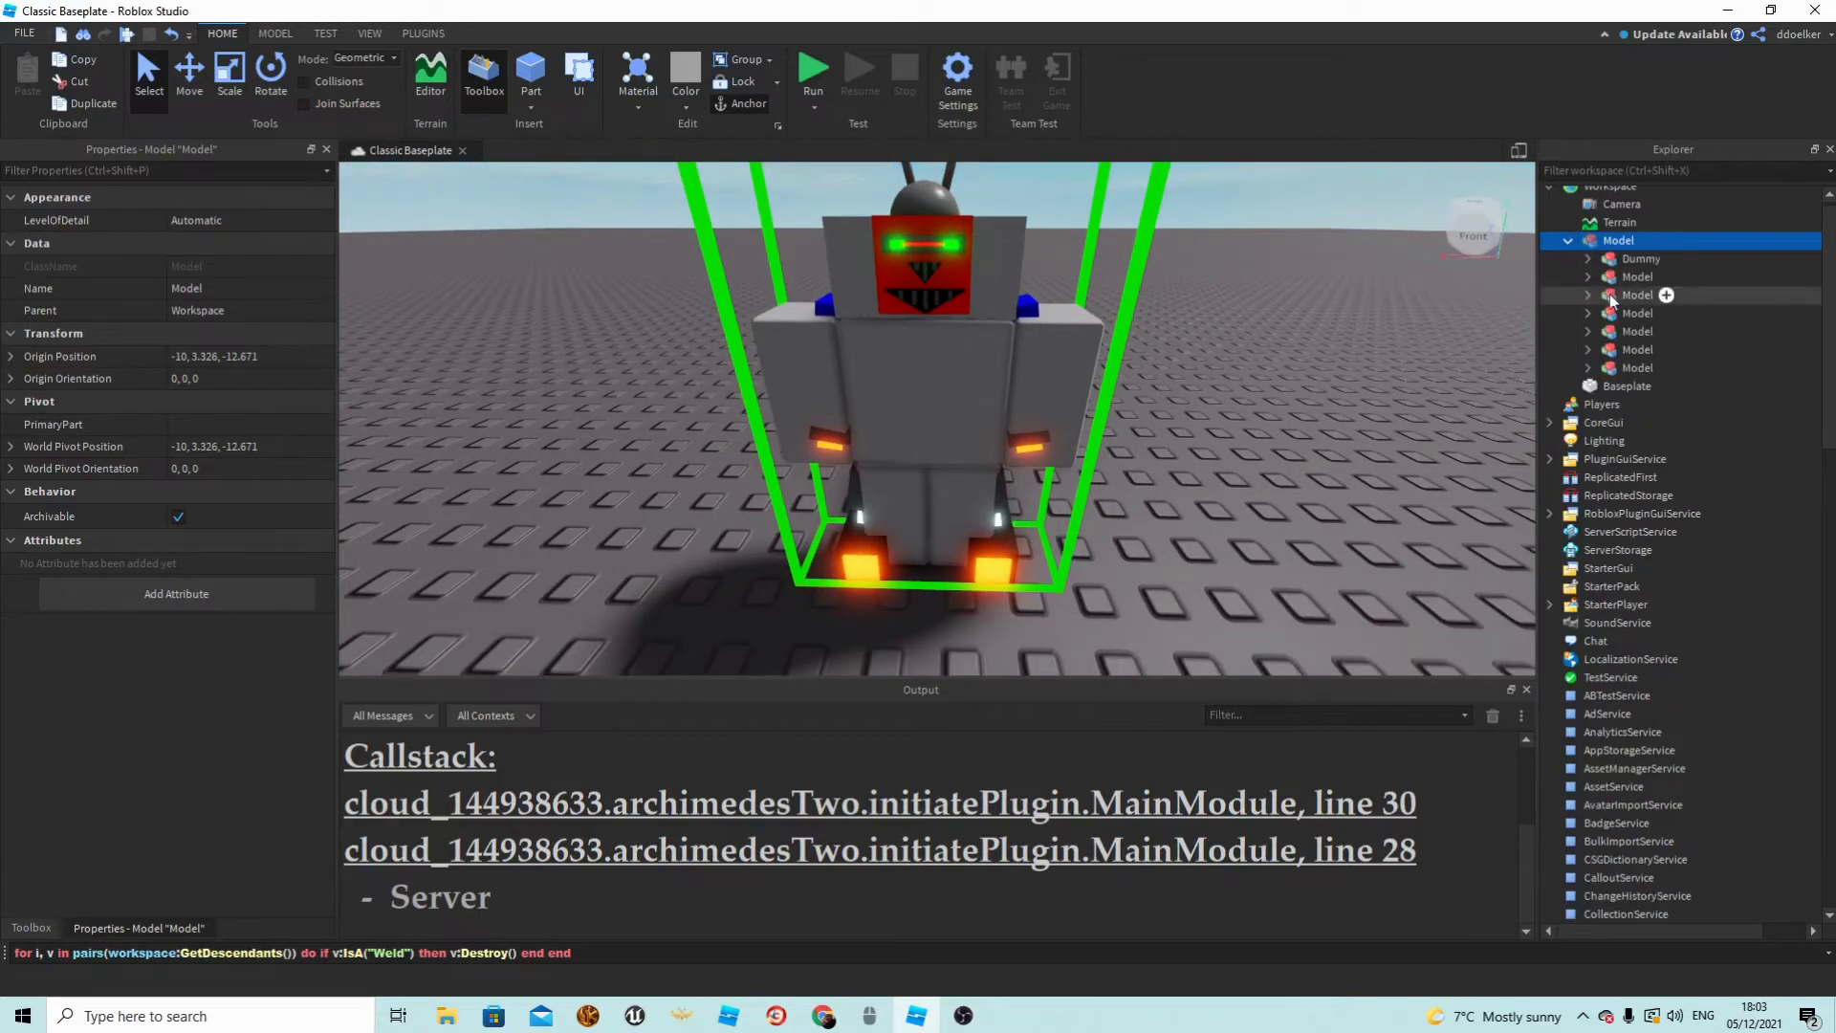
pyautogui.click(1639, 259)
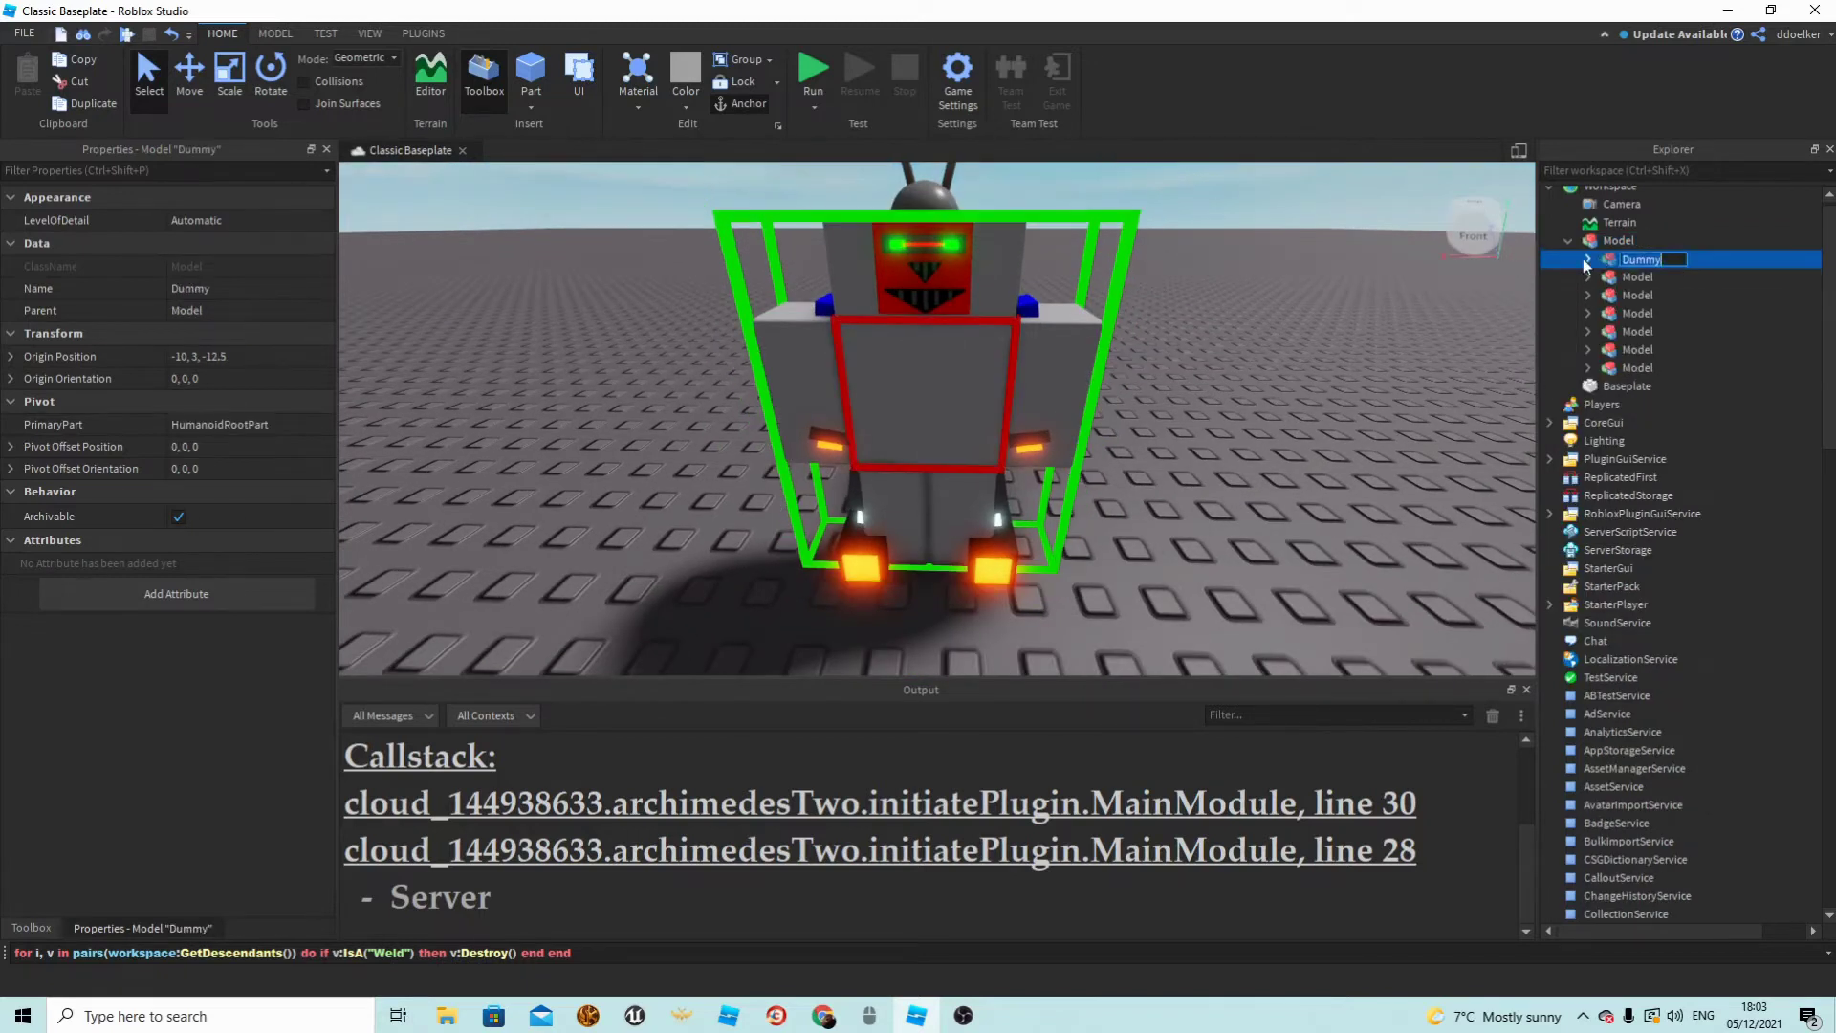
pyautogui.click(1587, 261)
pyautogui.click(1635, 296)
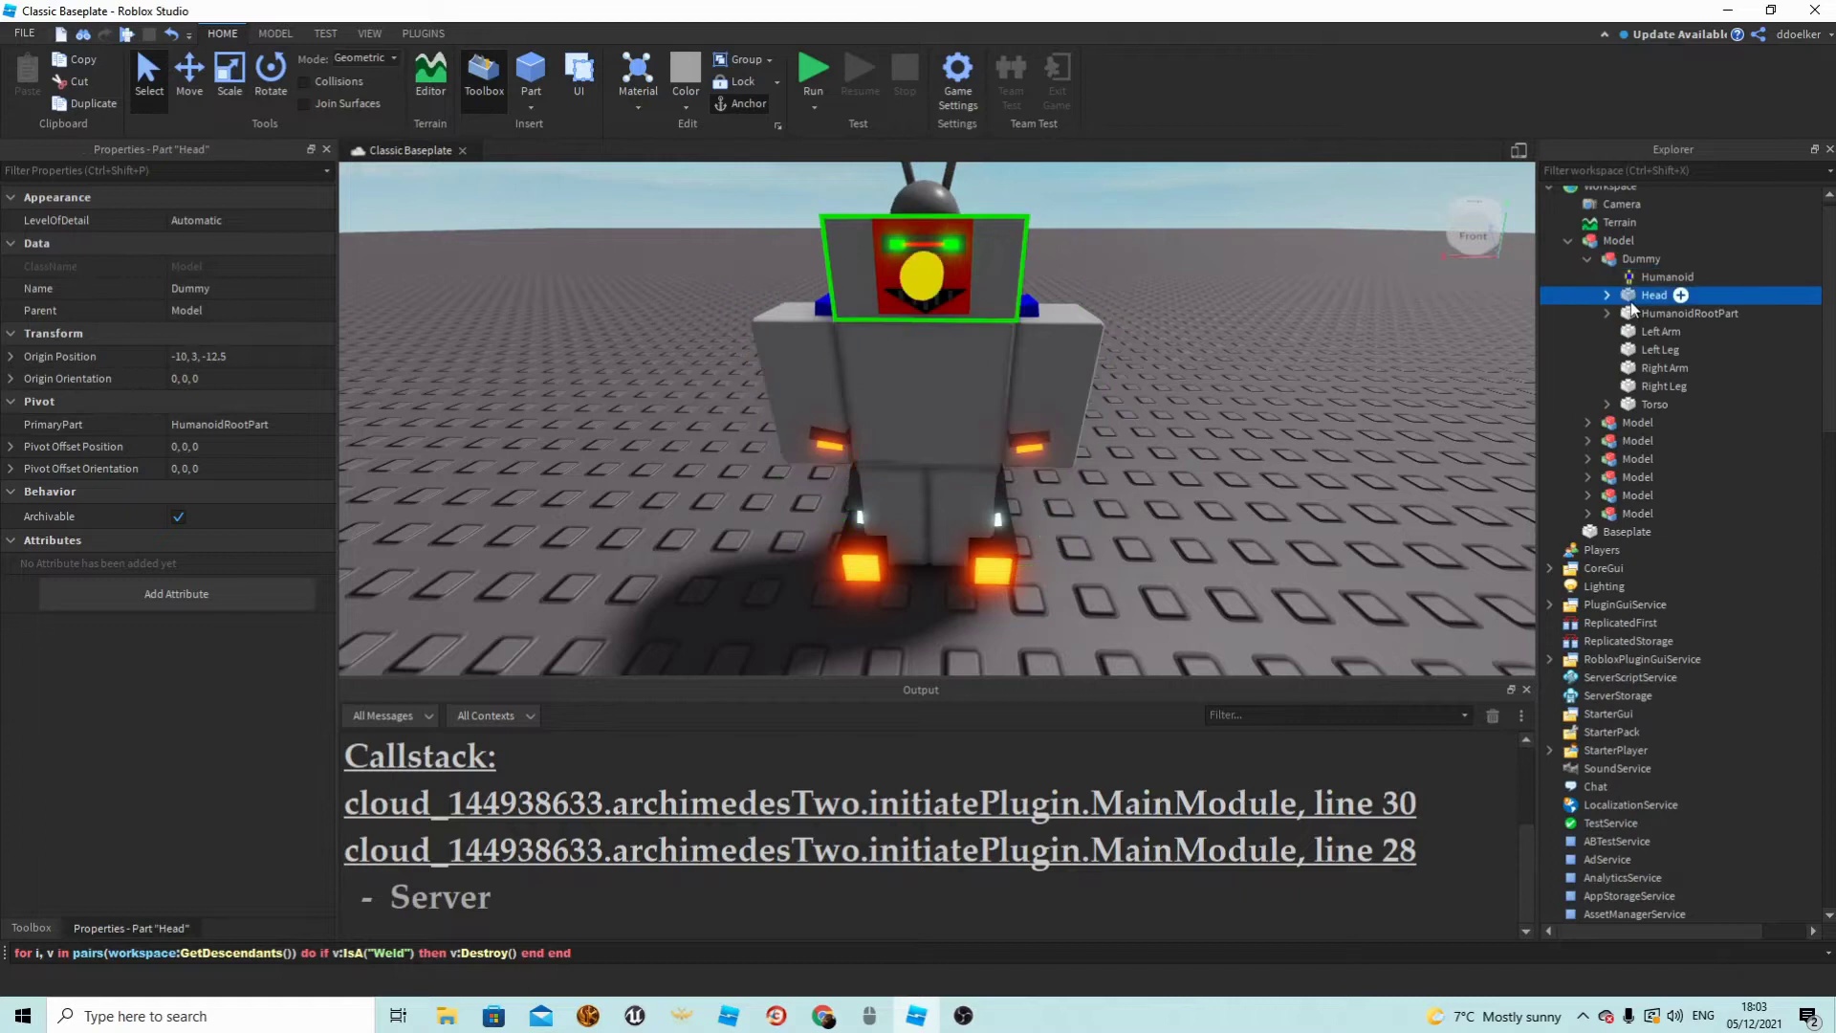
pyautogui.keyDown('shift'); pyautogui.click(1639, 403); pyautogui.keyUp('shift')
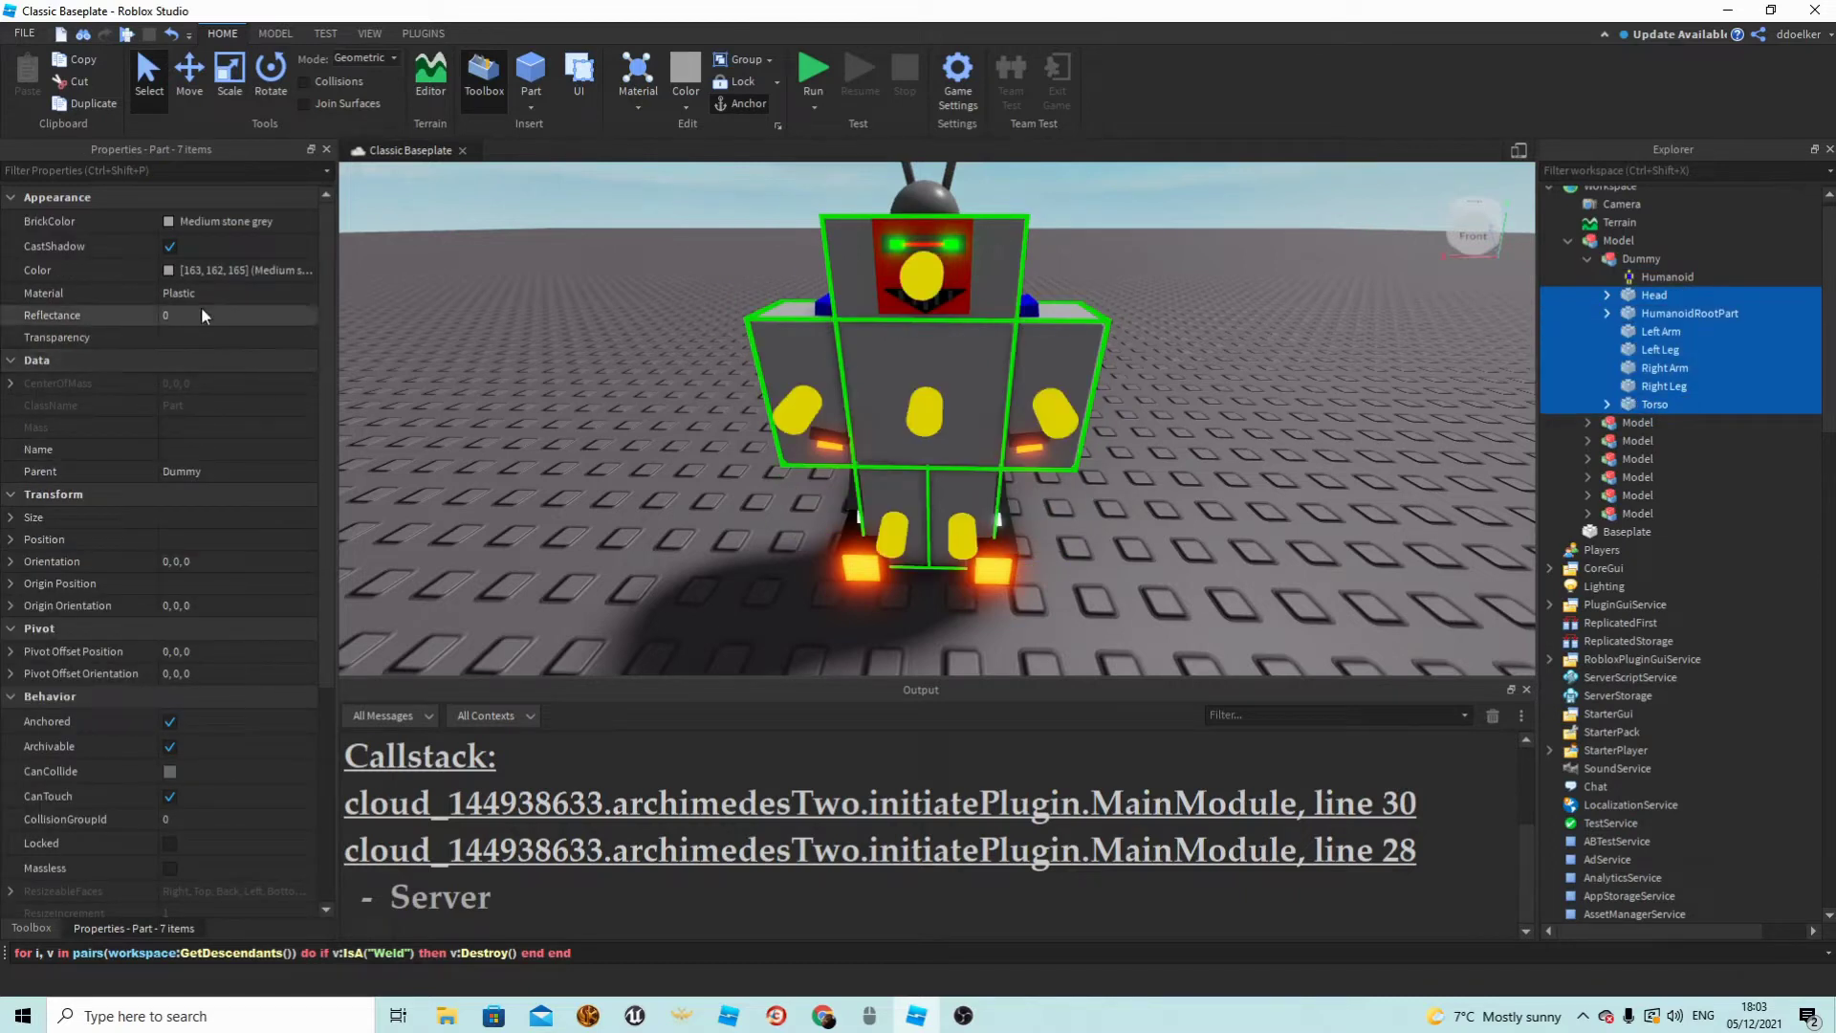
pyautogui.click(210, 337)
pyautogui.write('1')
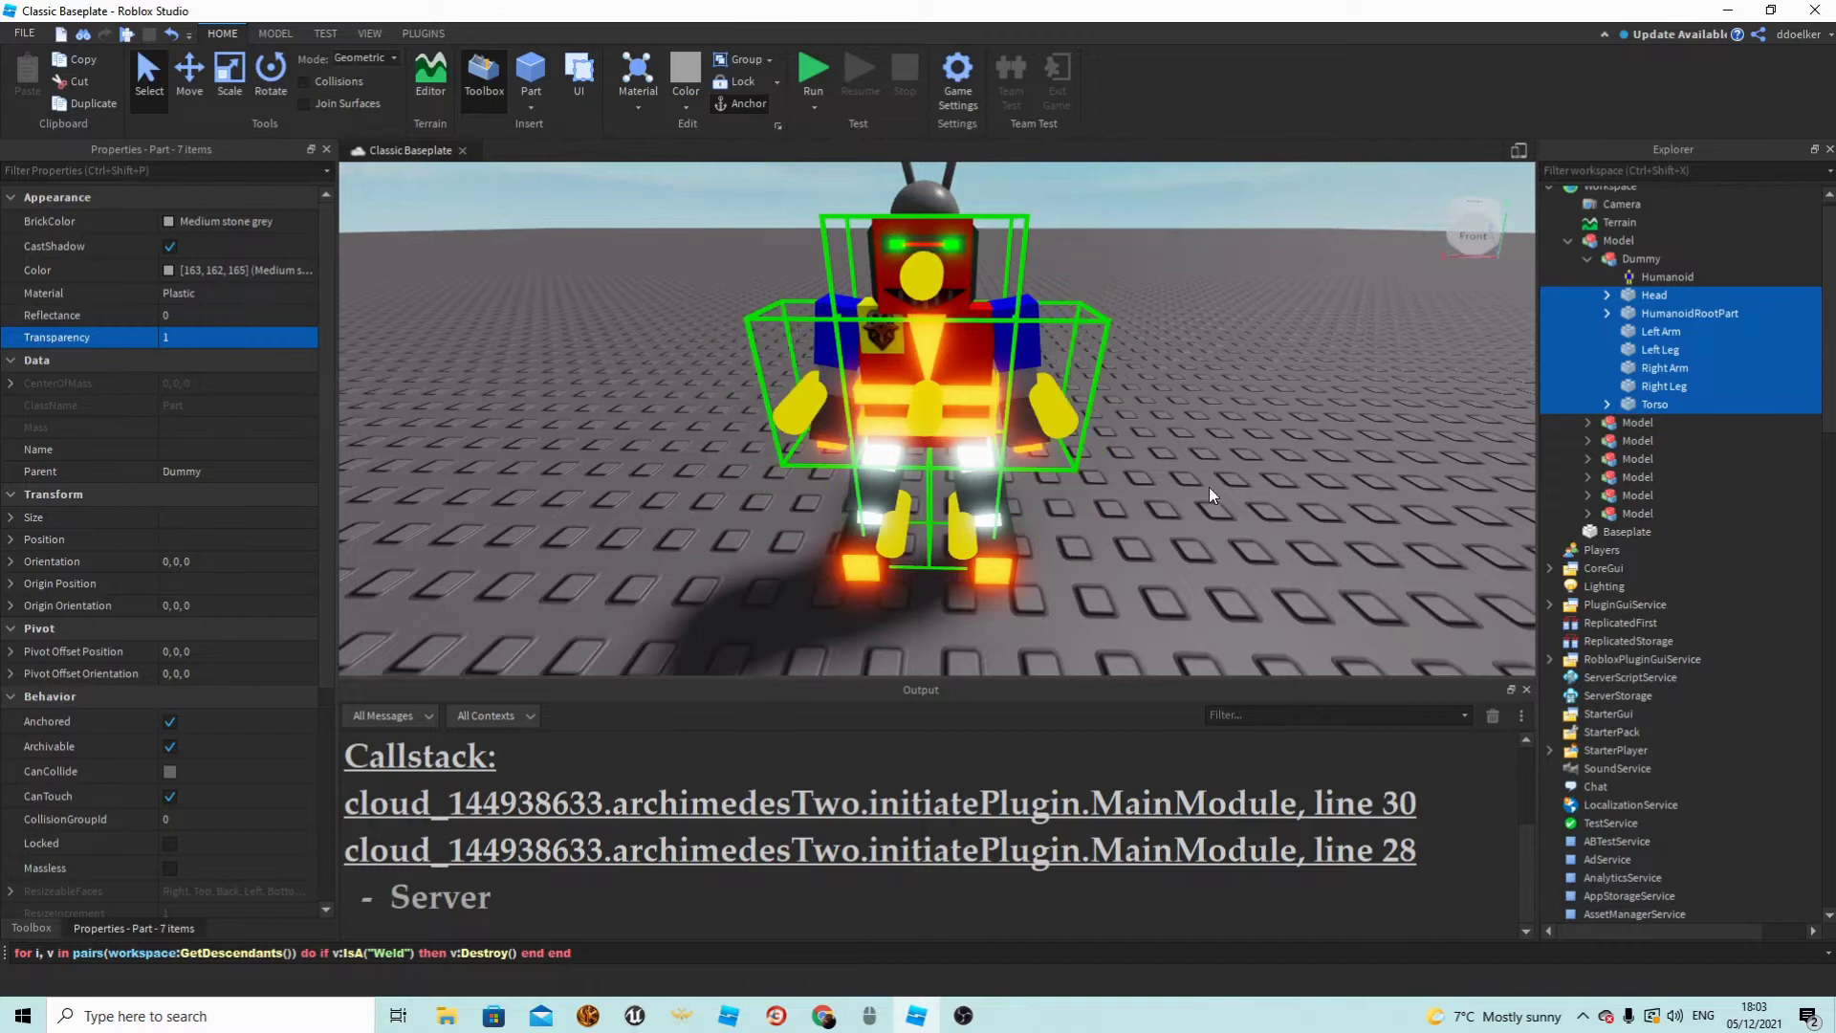
# Examine the robot's appearance from several distances without the Dummy's blocks.
pyautogui.click(1324, 497)
pyautogui.scroll(-3, 1323, 497)
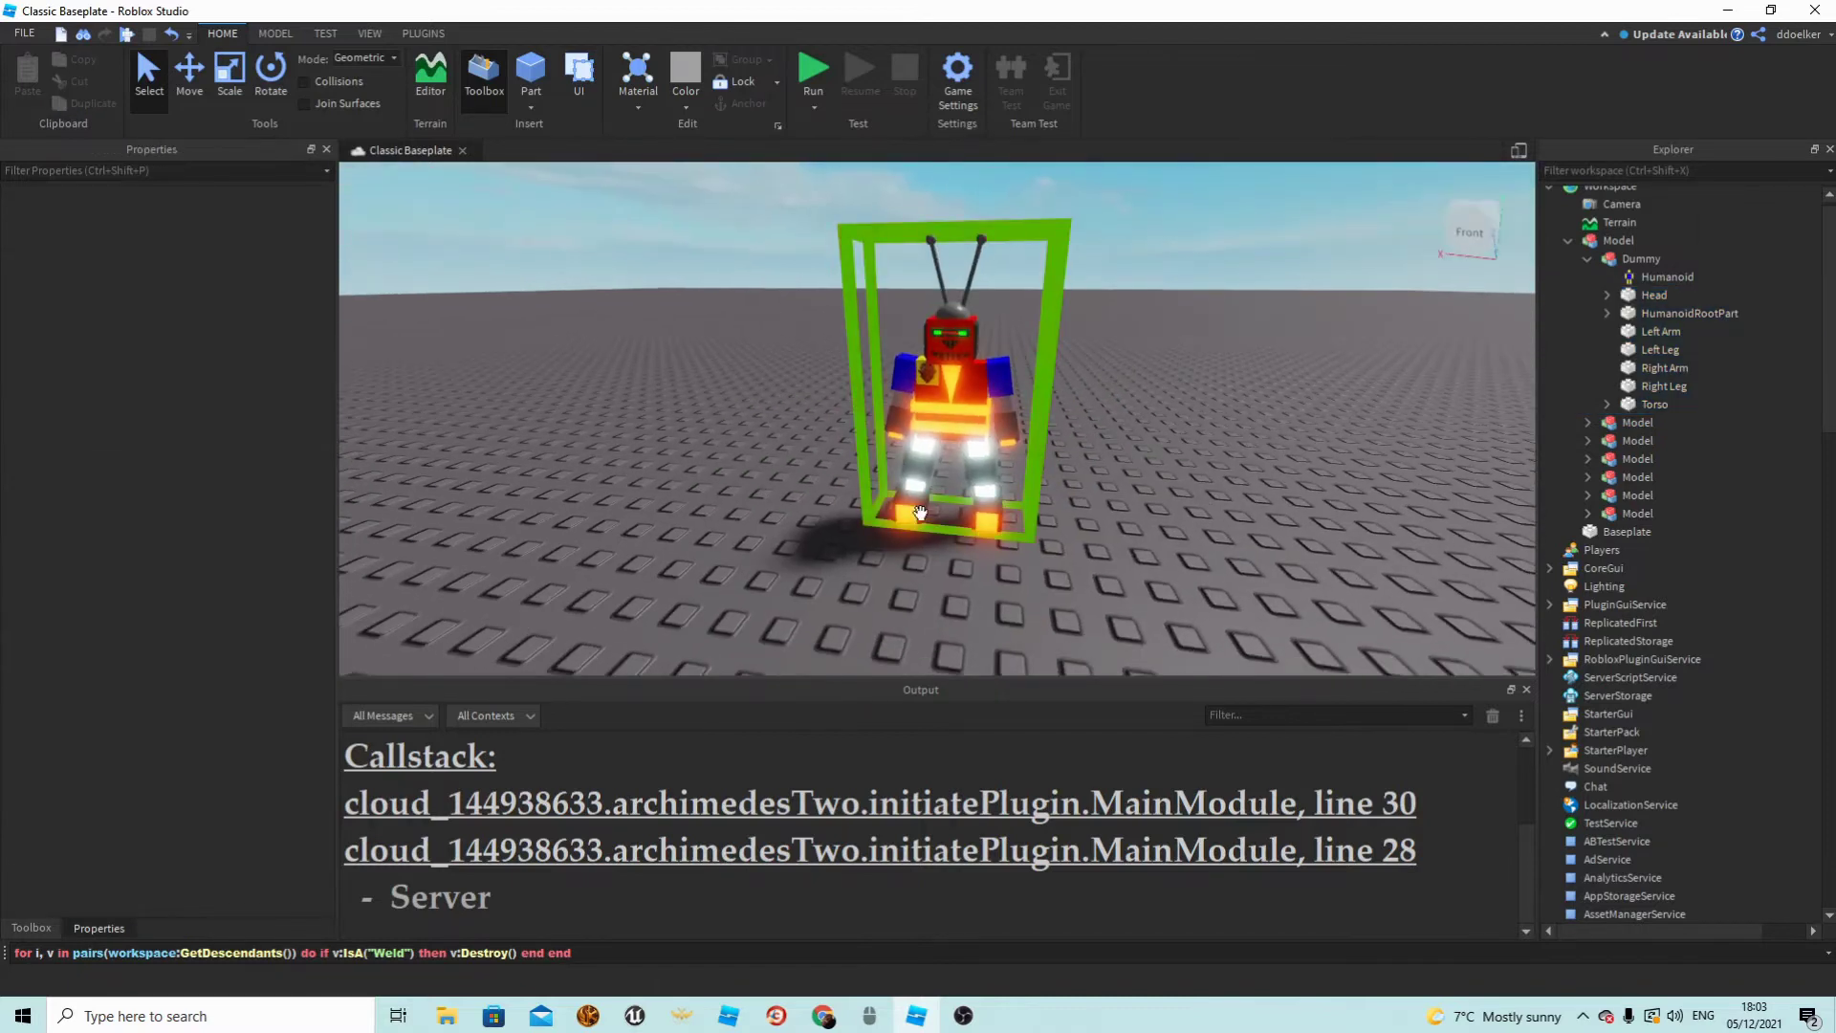
pyautogui.click(920, 513)
pyautogui.click(1144, 501)
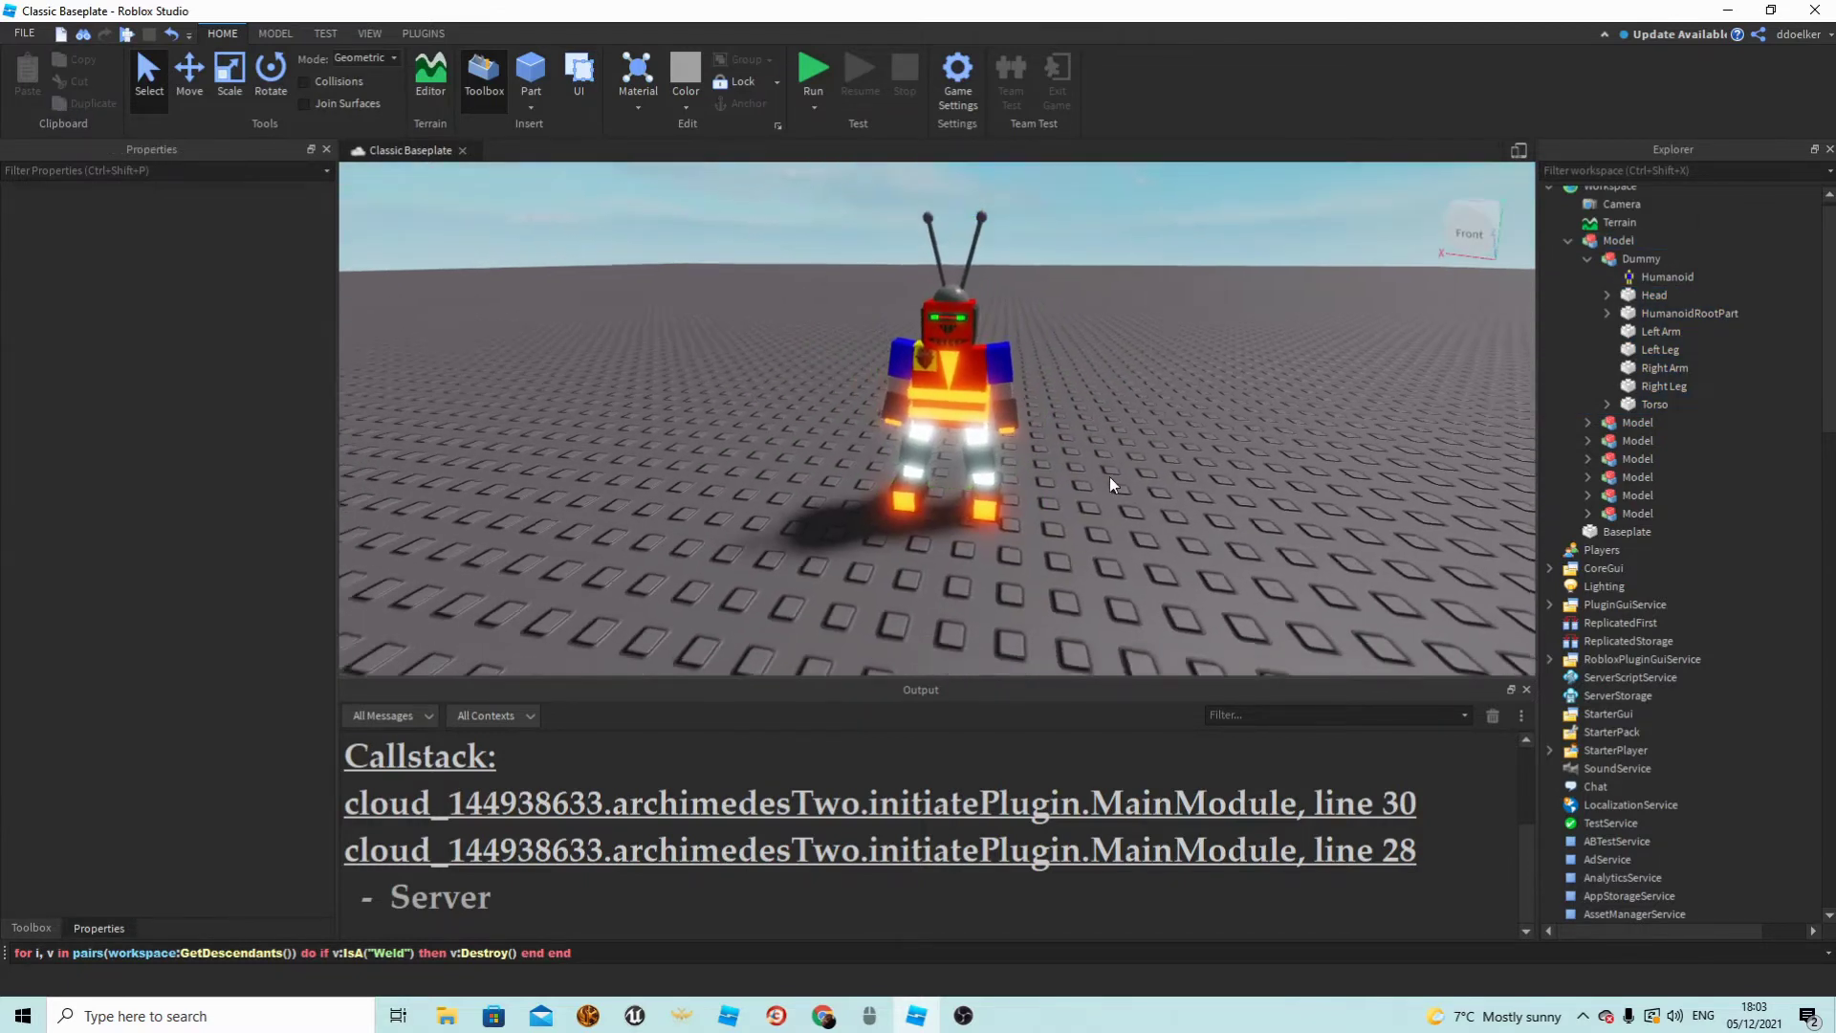
pyautogui.scroll(5, 1109, 477)
pyautogui.scroll(-4, 1115, 461)
pyautogui.scroll(2, 950, 272)
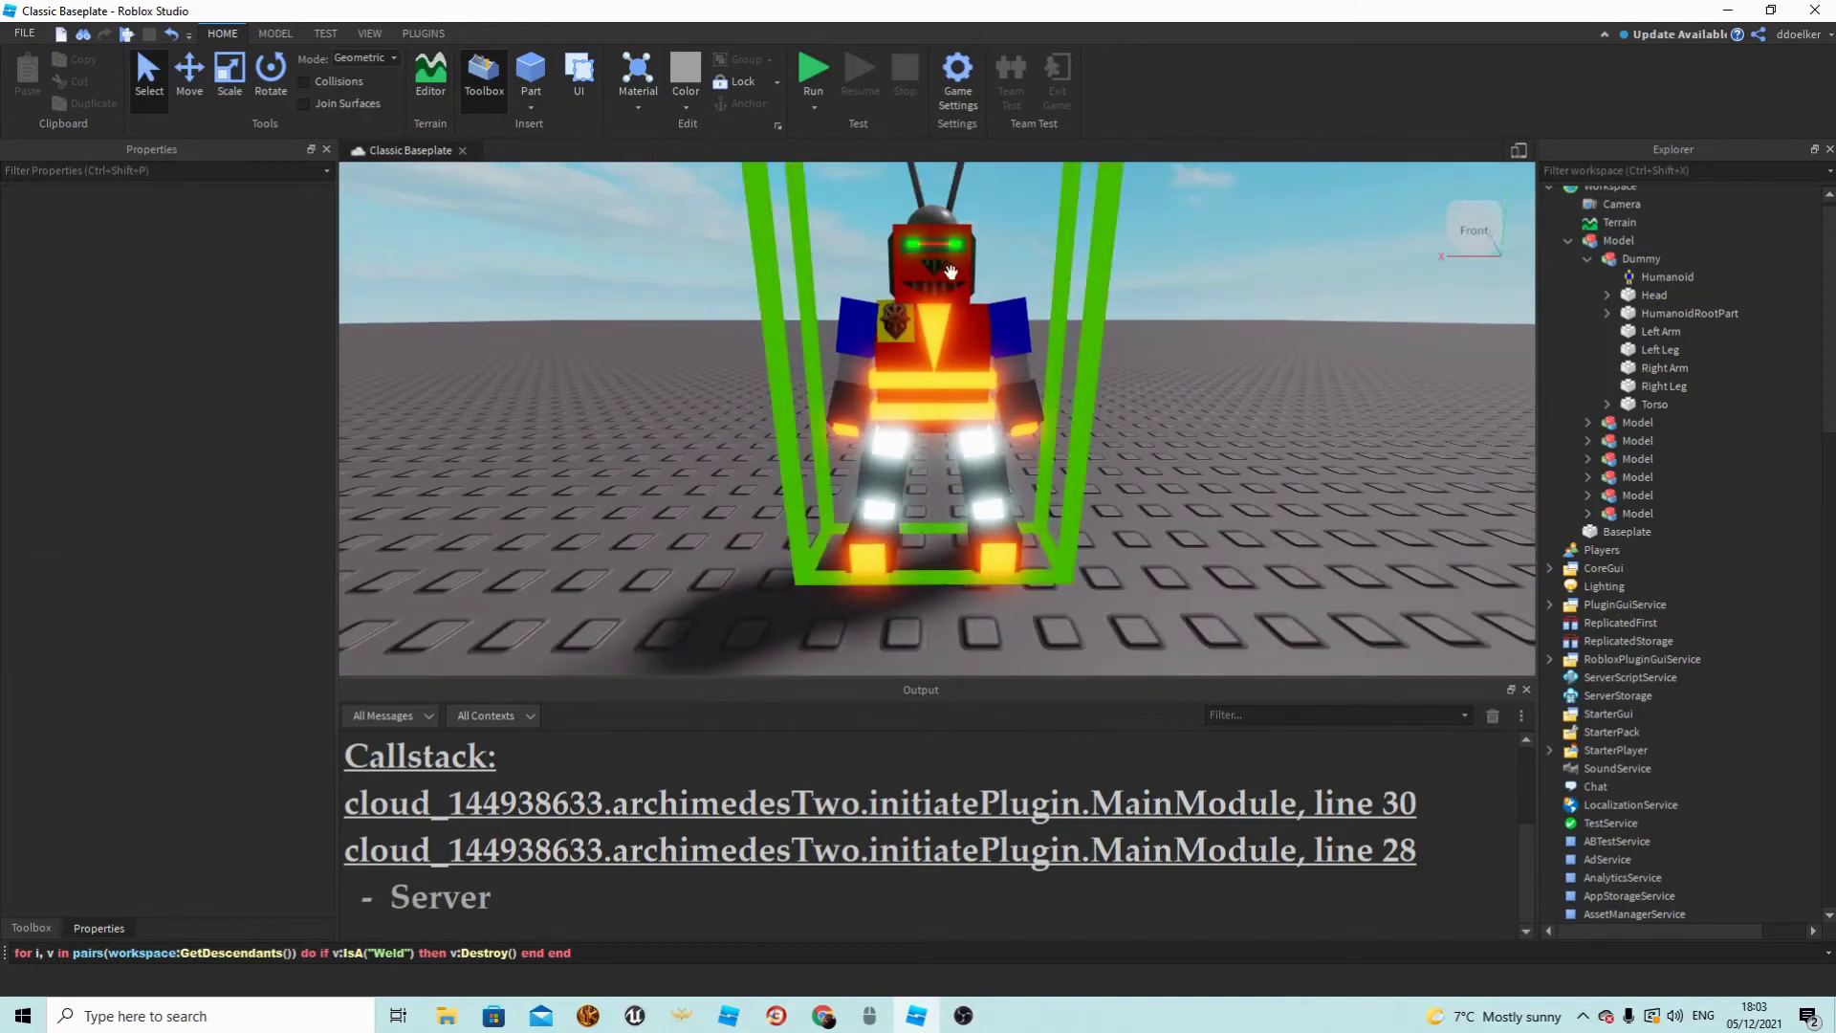
pyautogui.moveTo(950, 273); pyautogui.dragTo(950, 241, button='right')
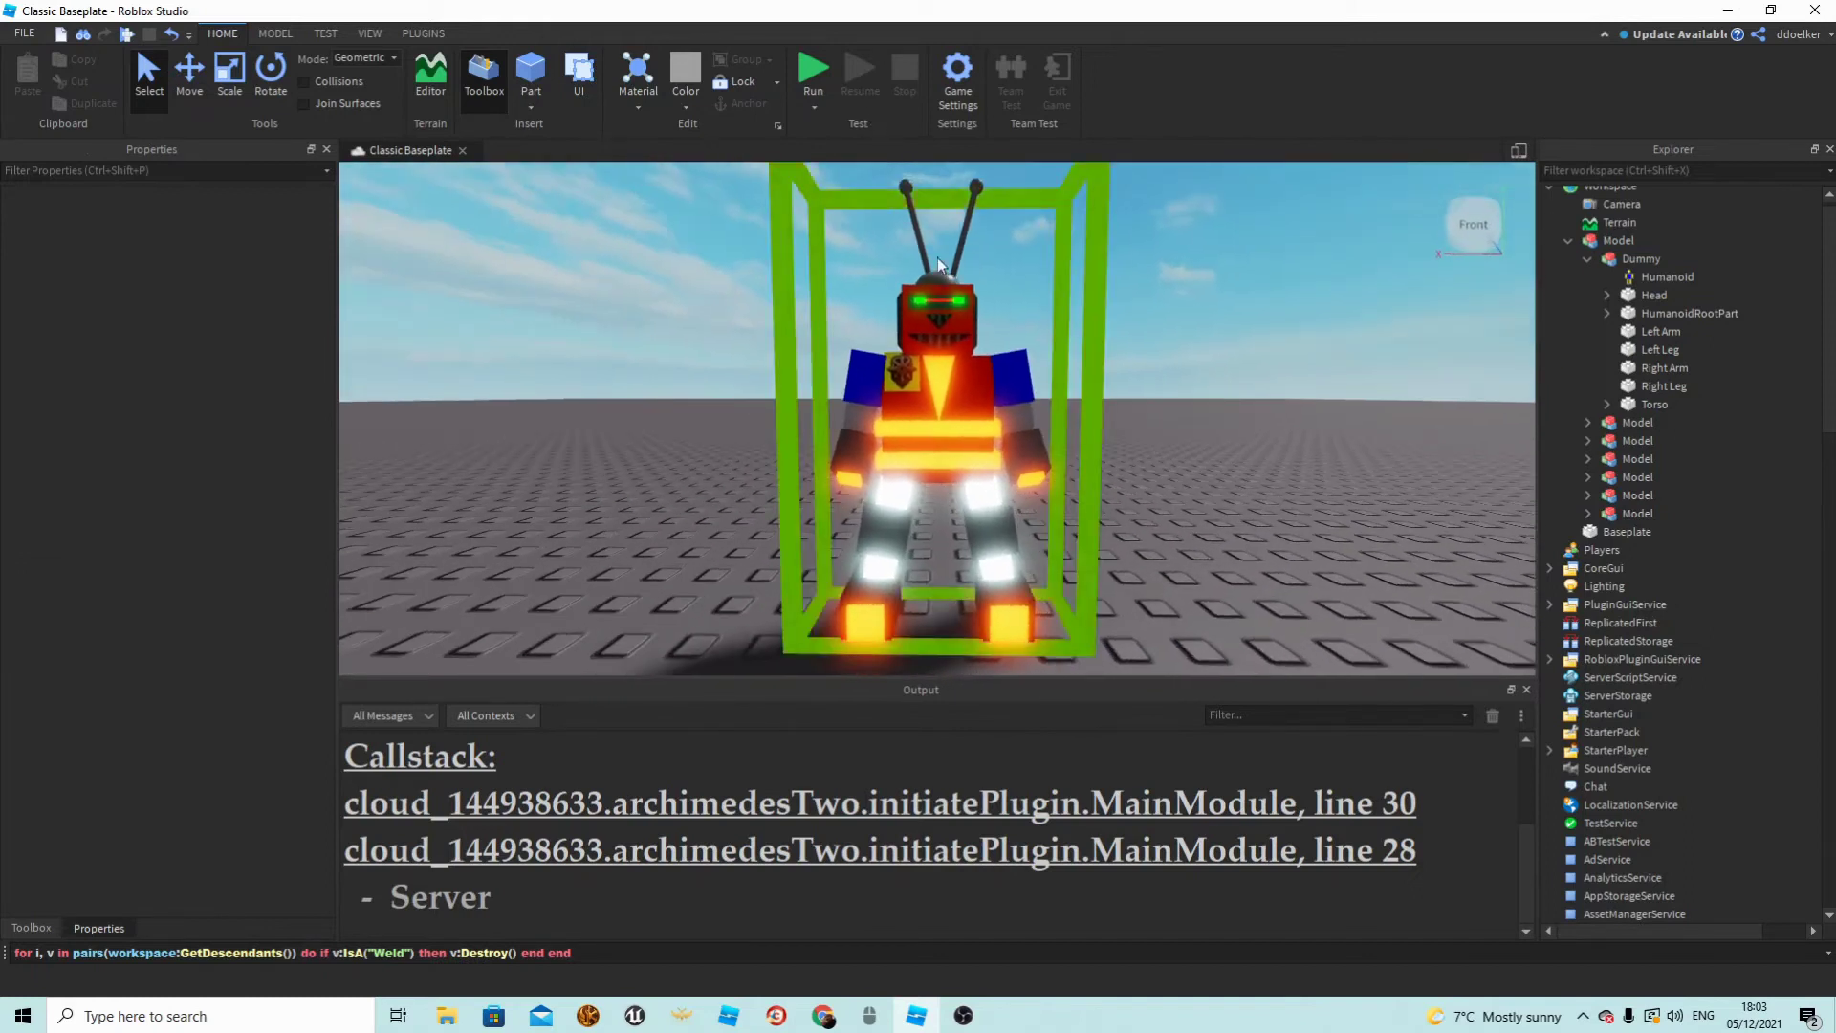
# Run the place so the weld scripts execute, and check the contents of the robot's body-part groups.
pyautogui.click(814, 69)
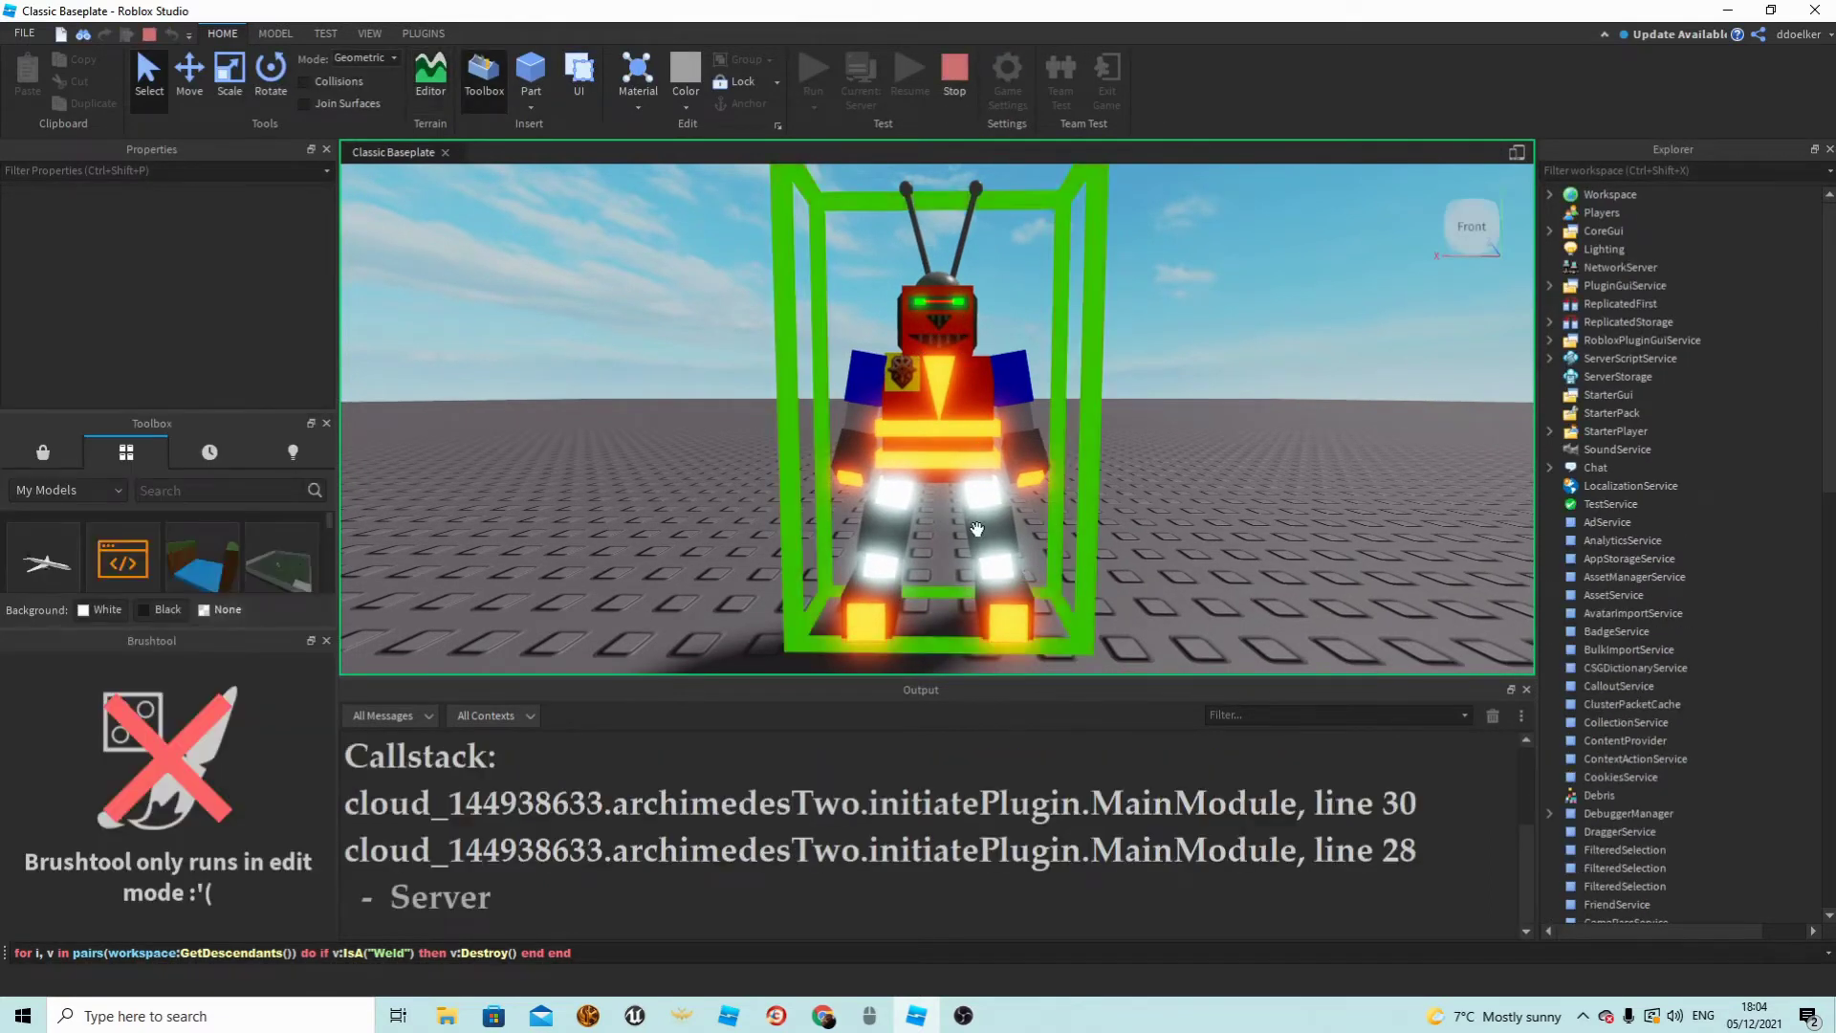
pyautogui.click(1031, 577)
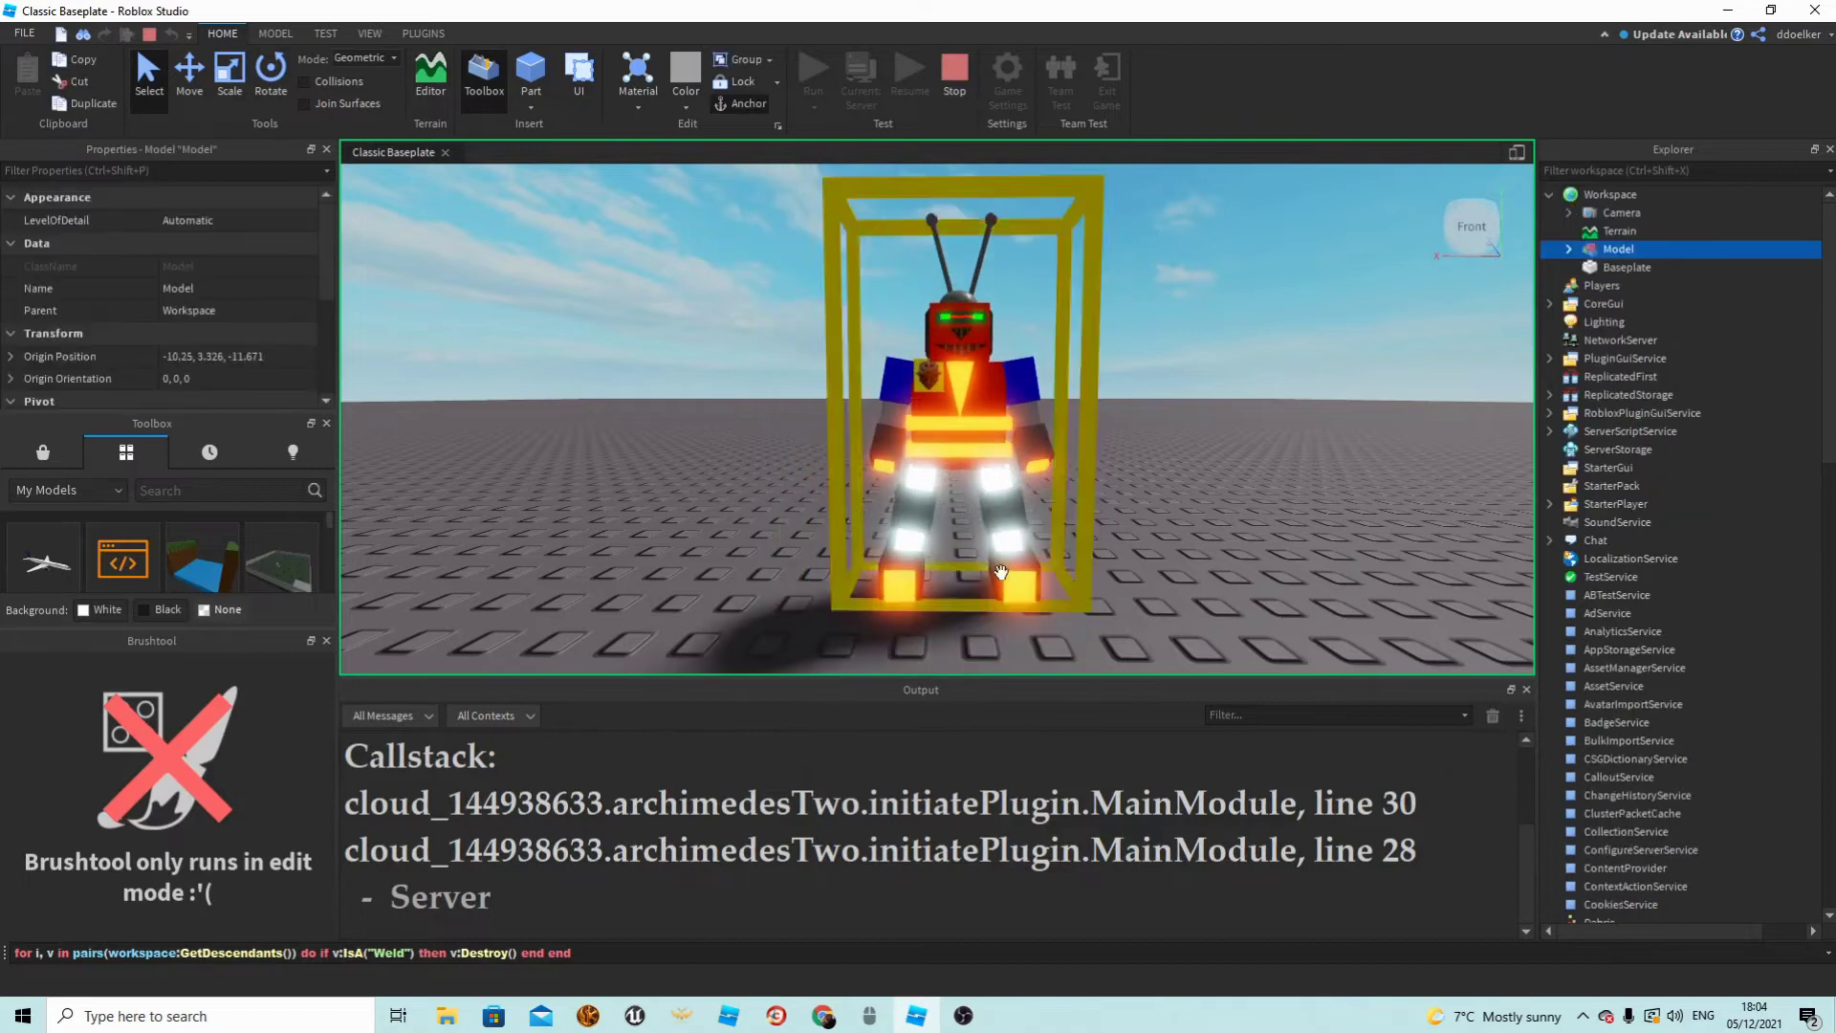
pyautogui.click(1568, 250)
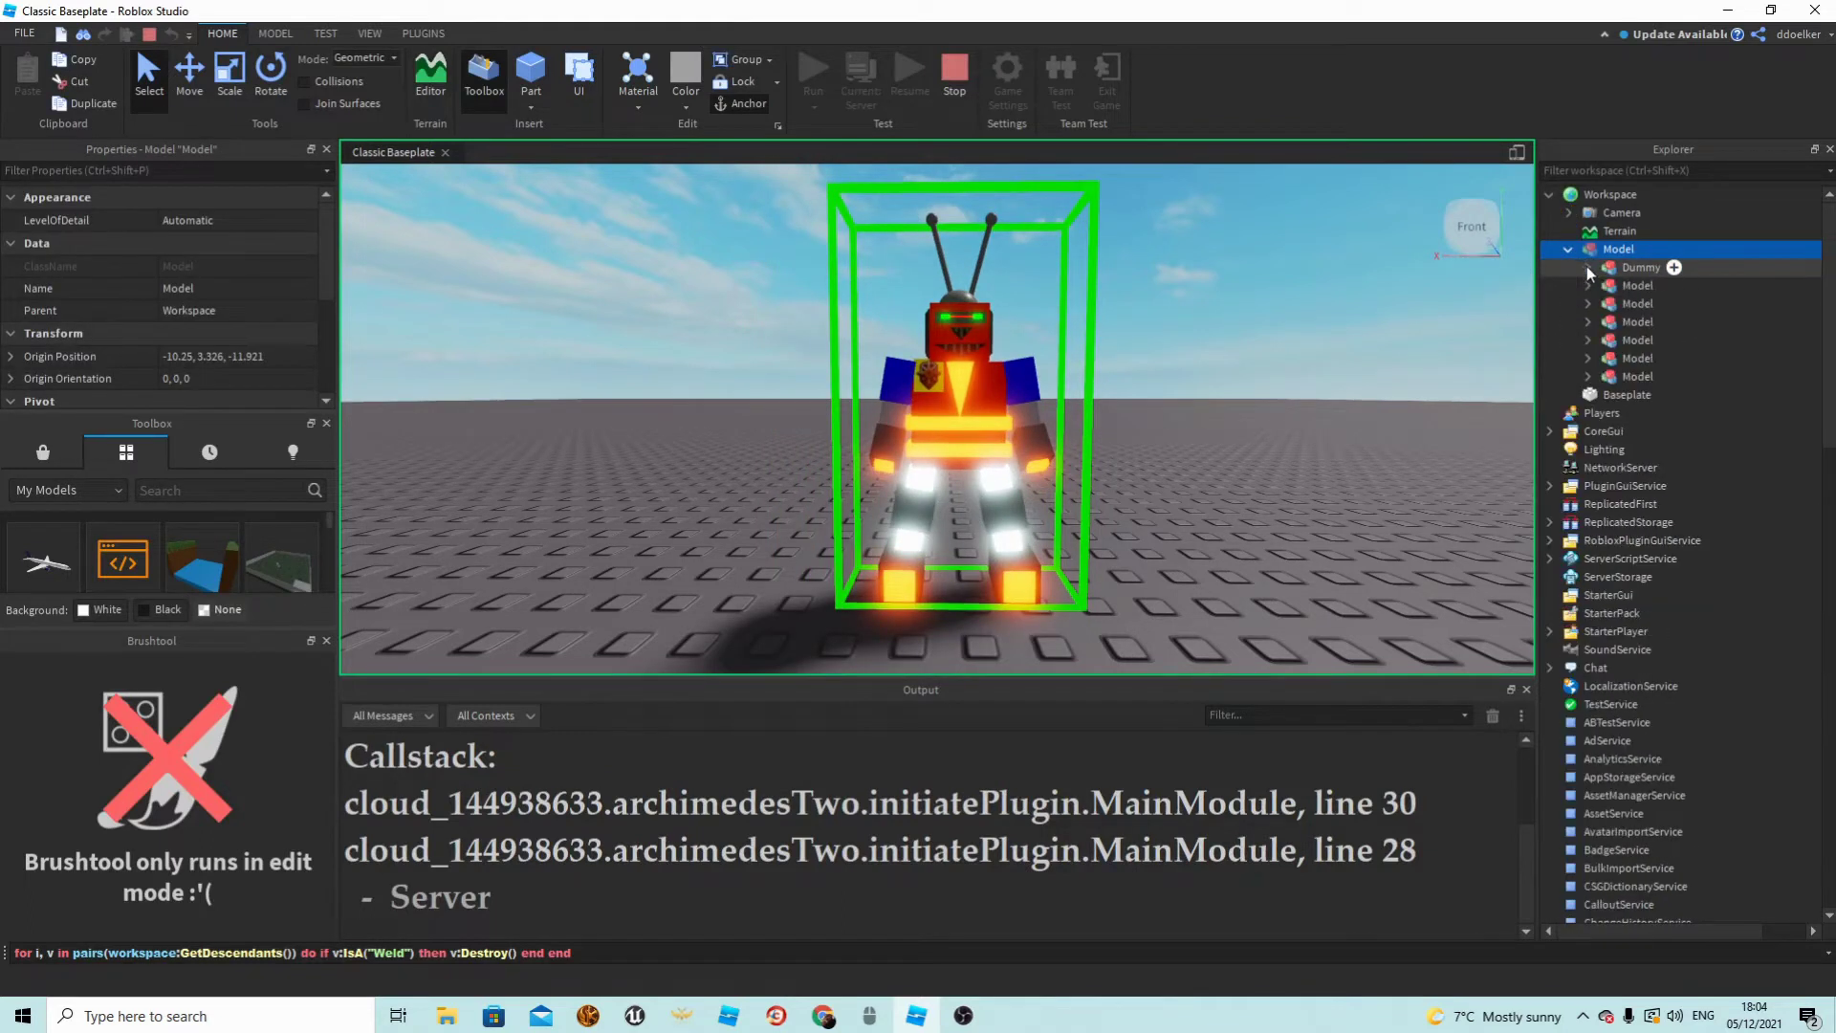
pyautogui.click(1588, 285)
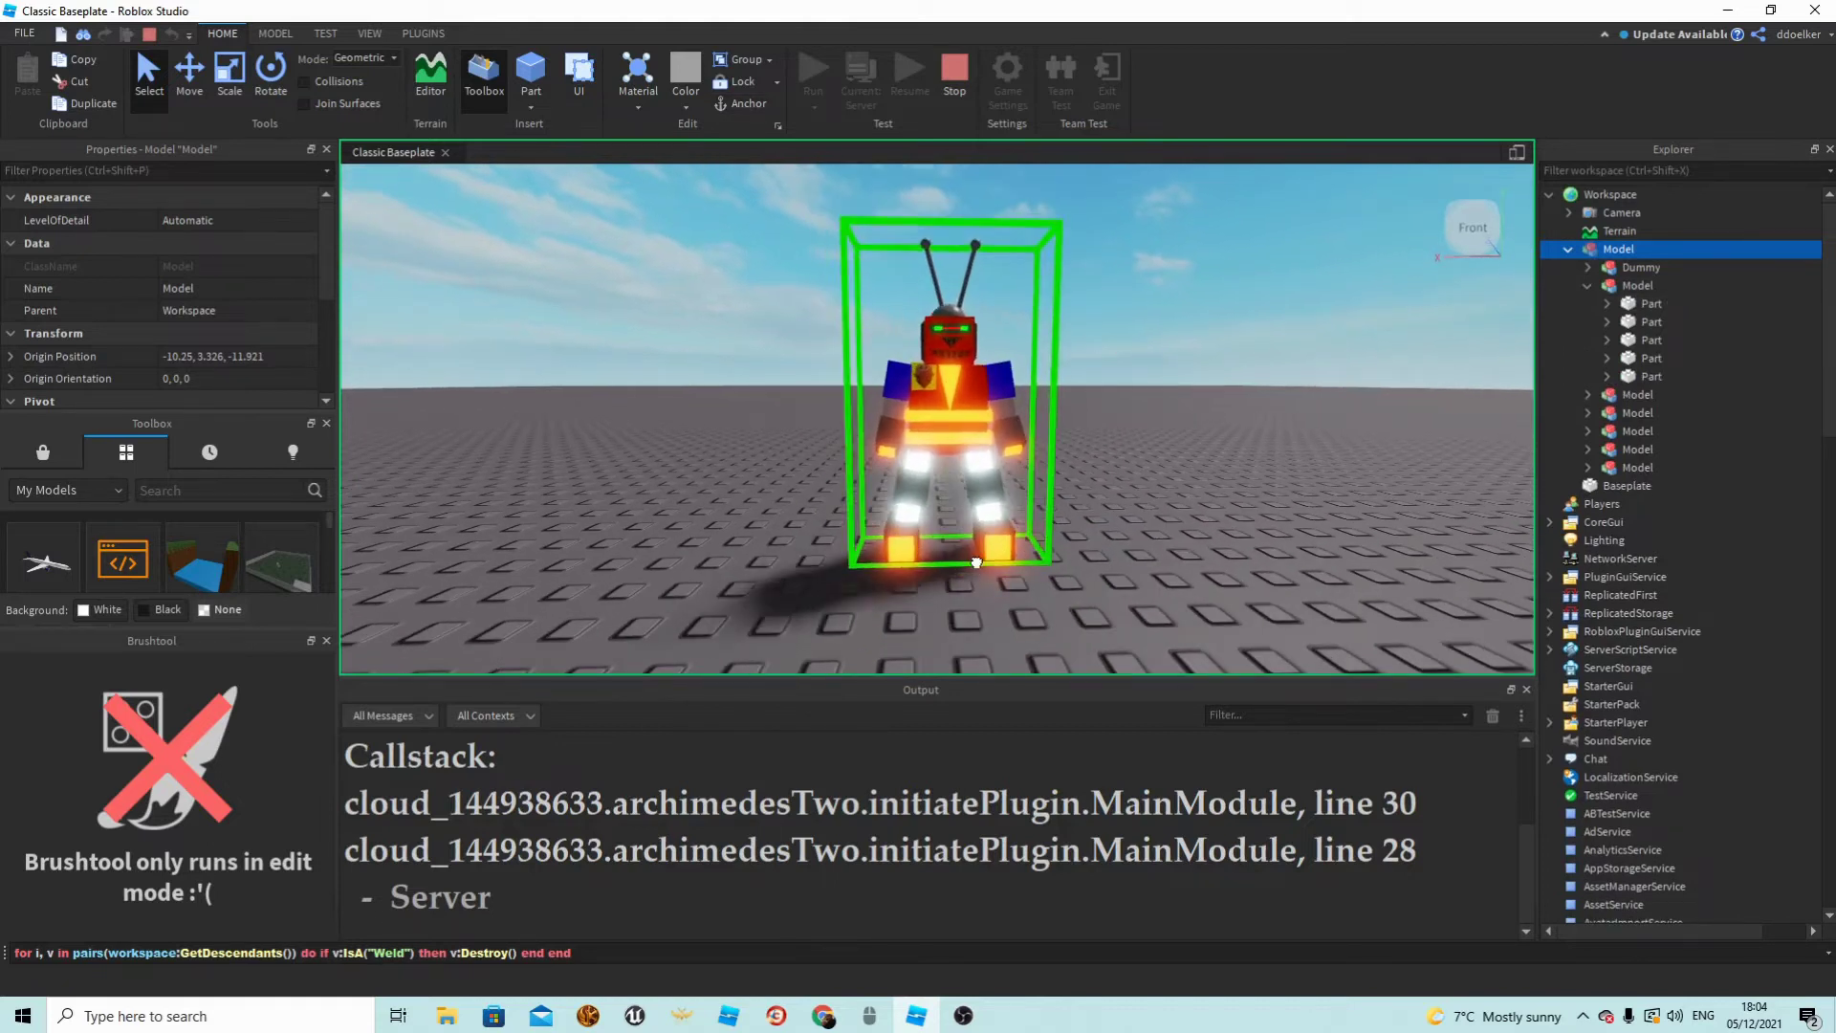
pyautogui.click(1588, 286)
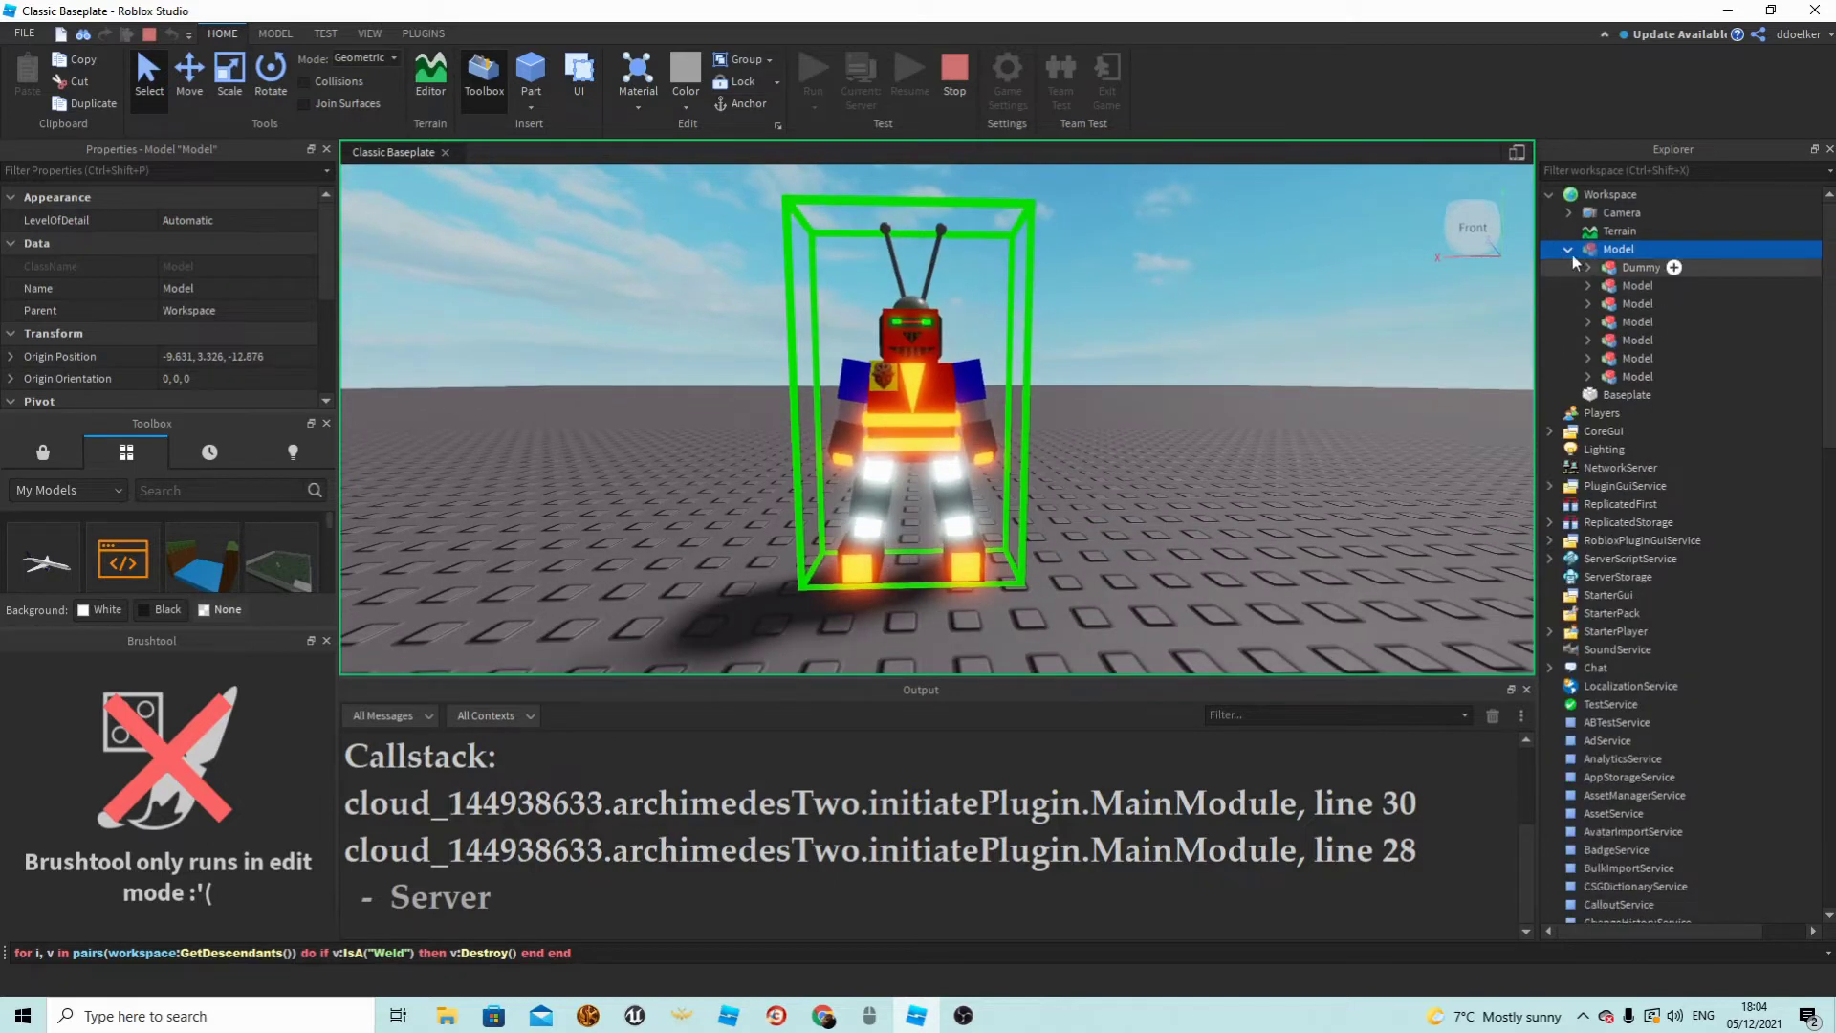
pyautogui.click(1569, 249)
pyautogui.click(1088, 477)
pyautogui.scroll(5, 1107, 433)
pyautogui.scroll(-3, 1108, 433)
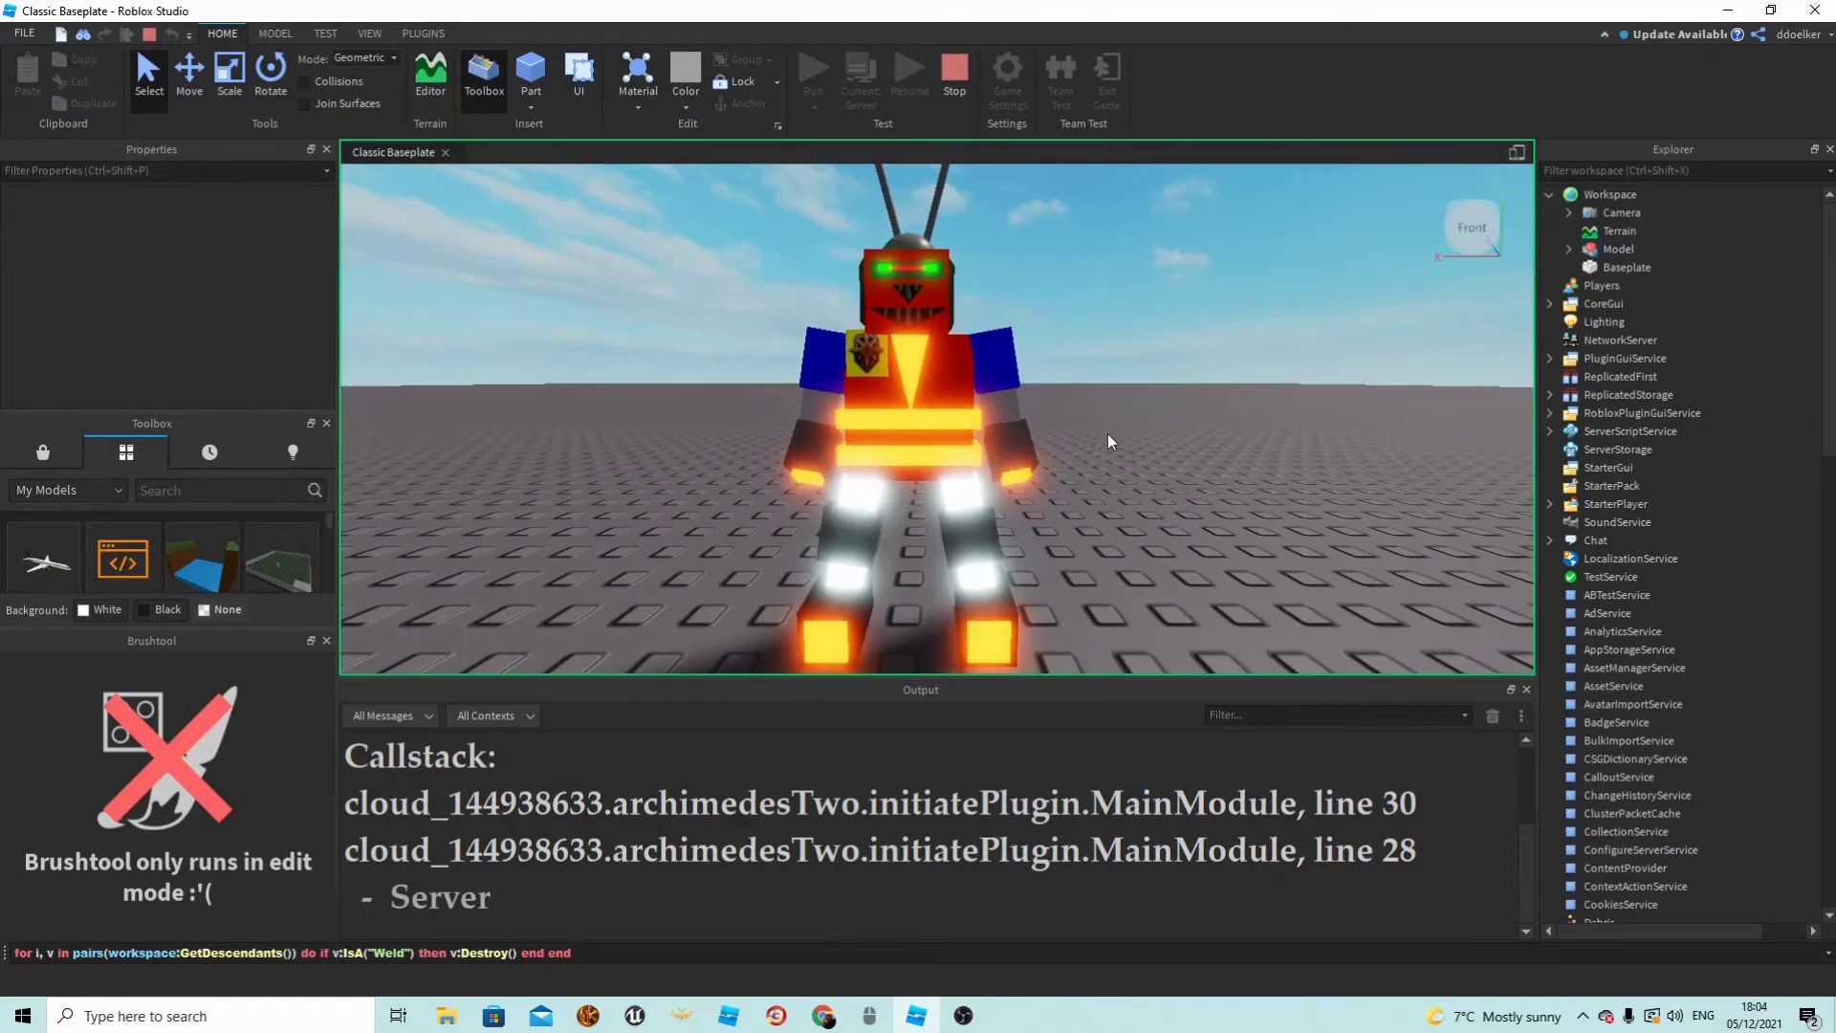
# Copy the robot Model from the running test, stop the test, and replace the original robot with the pasted copy.
pyautogui.click(910, 376)
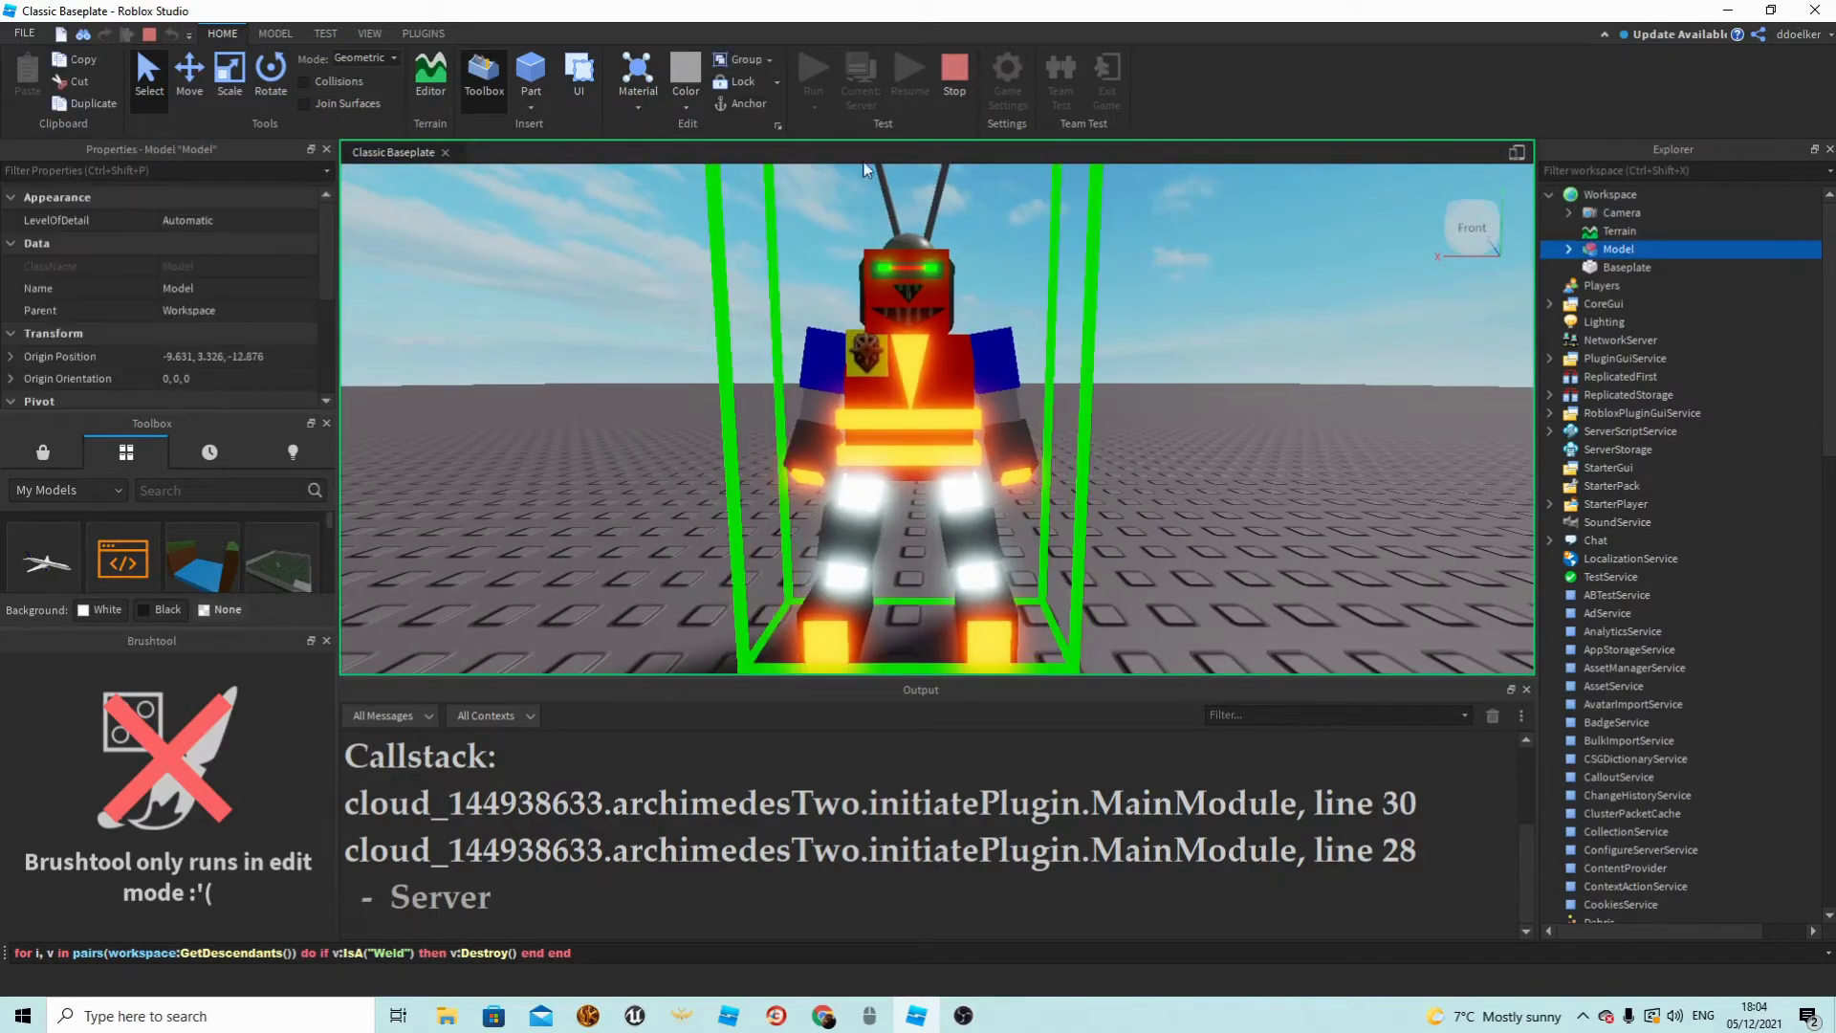
pyautogui.scroll(-3, 1009, 225)
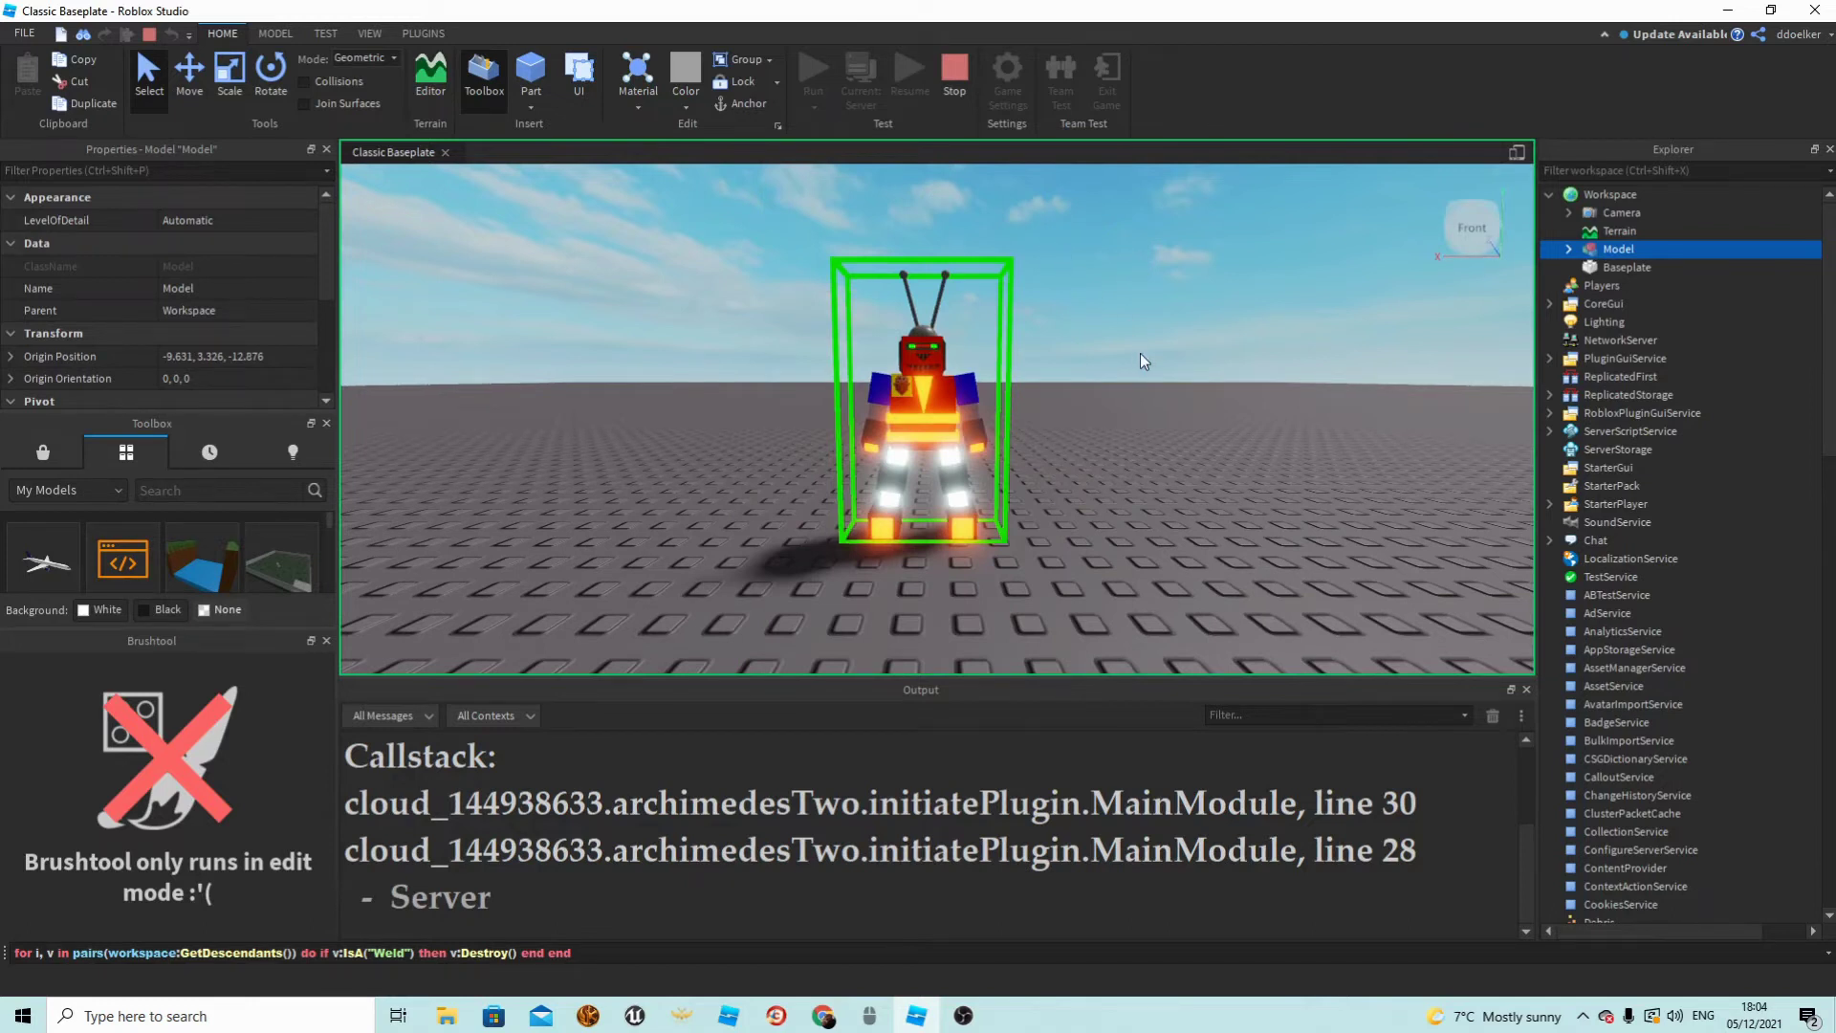
pyautogui.click(962, 90)
pyautogui.moveTo(1029, 225); pyautogui.dragTo(1087, 318, button='right')
pyautogui.hotkey('ctrl', 'v')
pyautogui.press('a')
pyautogui.click(935, 375)
pyautogui.press('Delete')
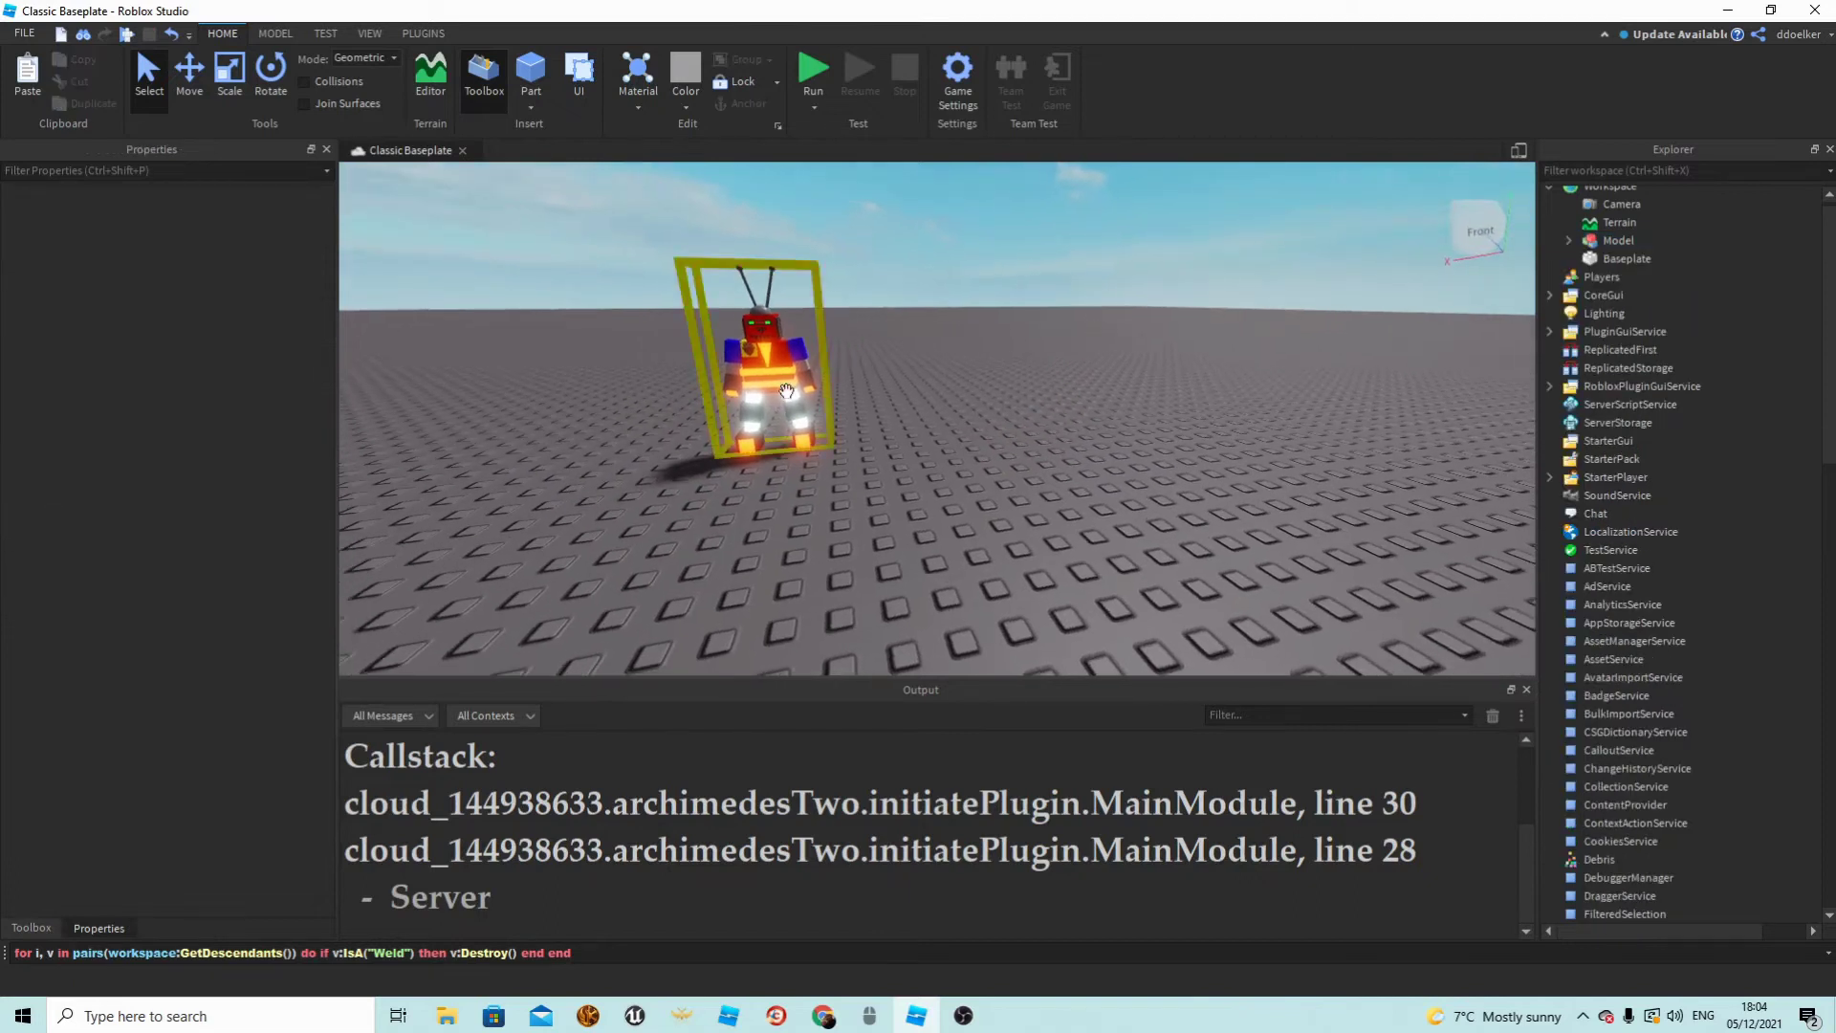
# Inspect the pasted robot Model's head group for welded parts, and expand the Dummy's contents.
pyautogui.click(772, 397)
pyautogui.click(1568, 240)
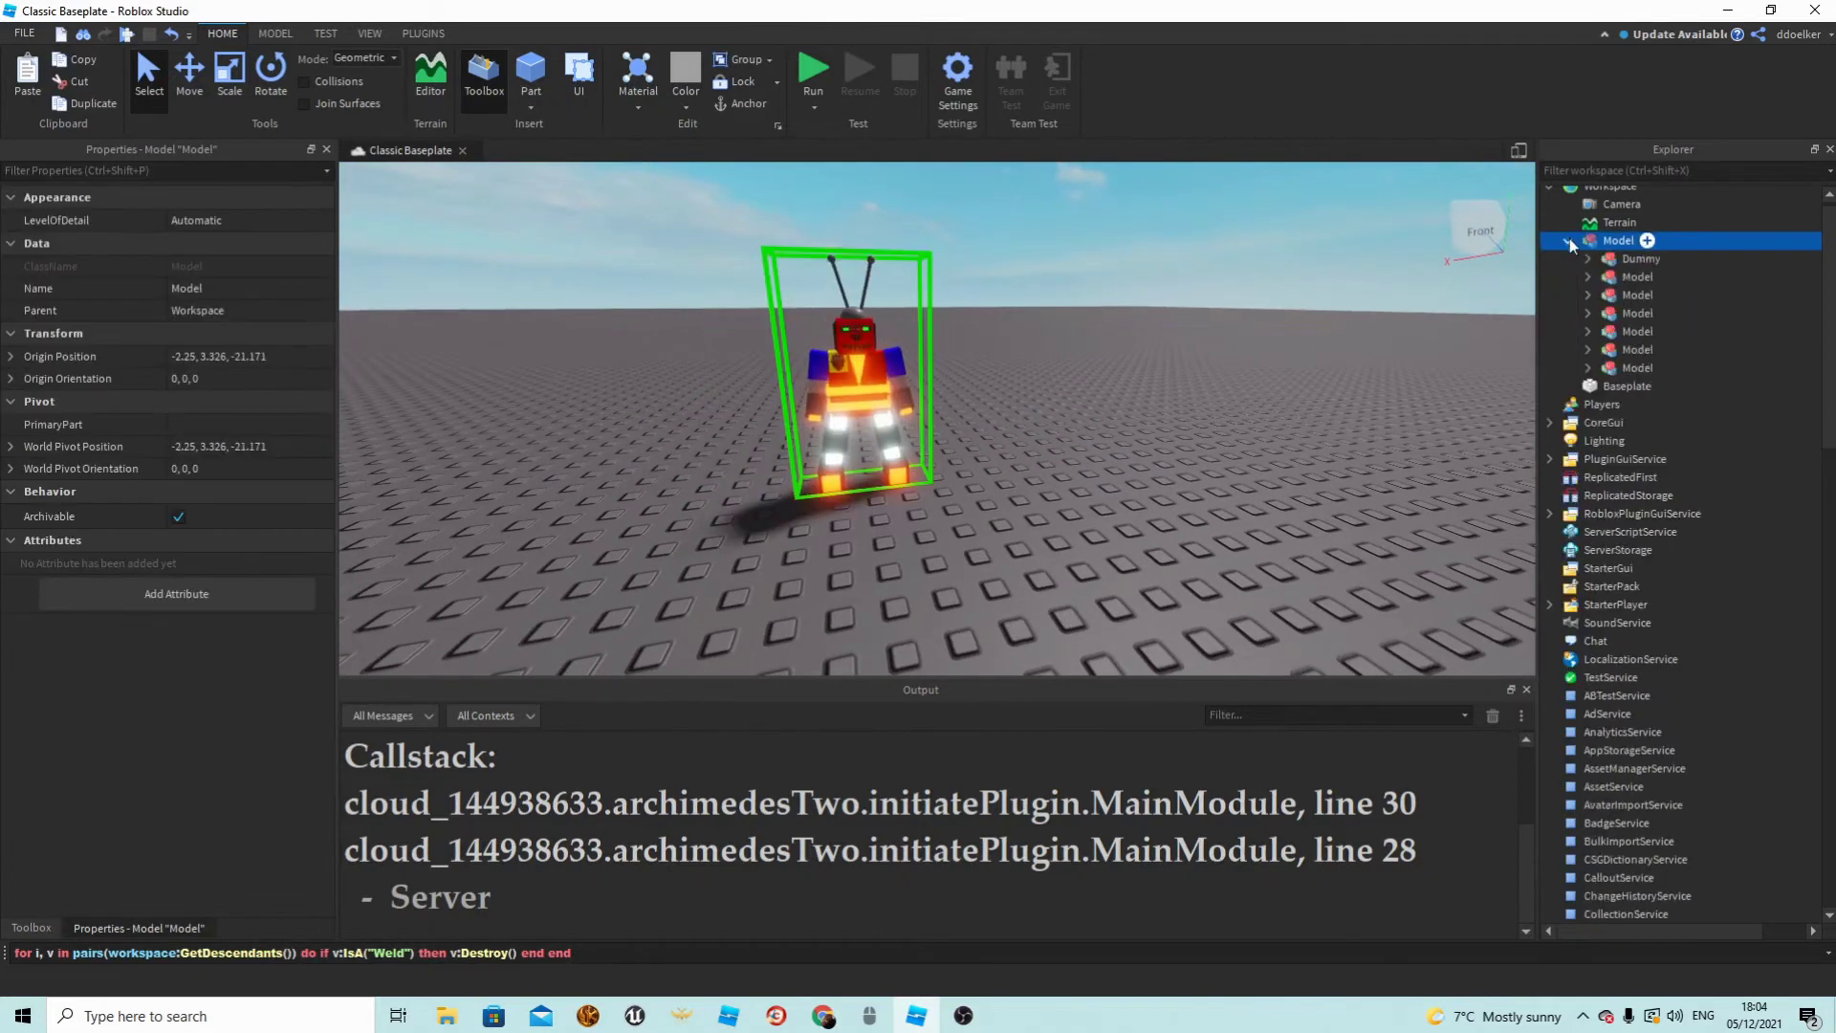
pyautogui.click(1588, 278)
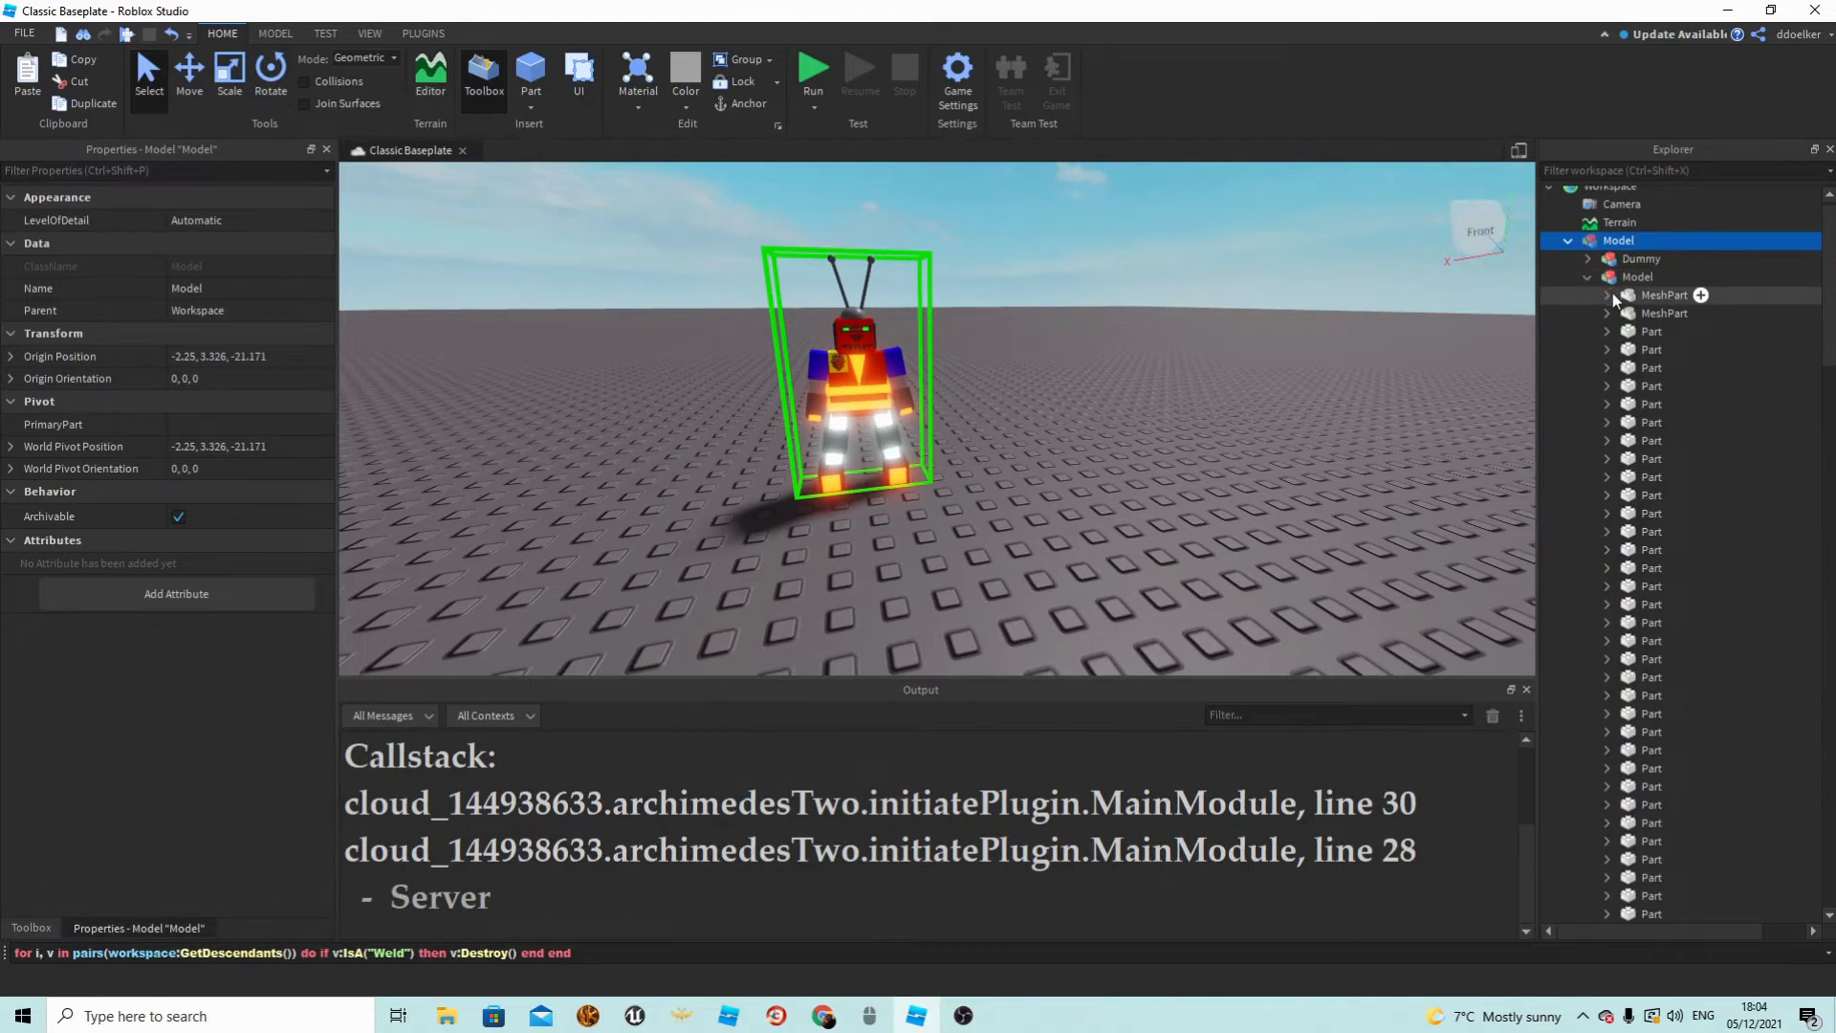
pyautogui.scroll(-5, 1610, 287)
pyautogui.scroll(5, 1608, 279)
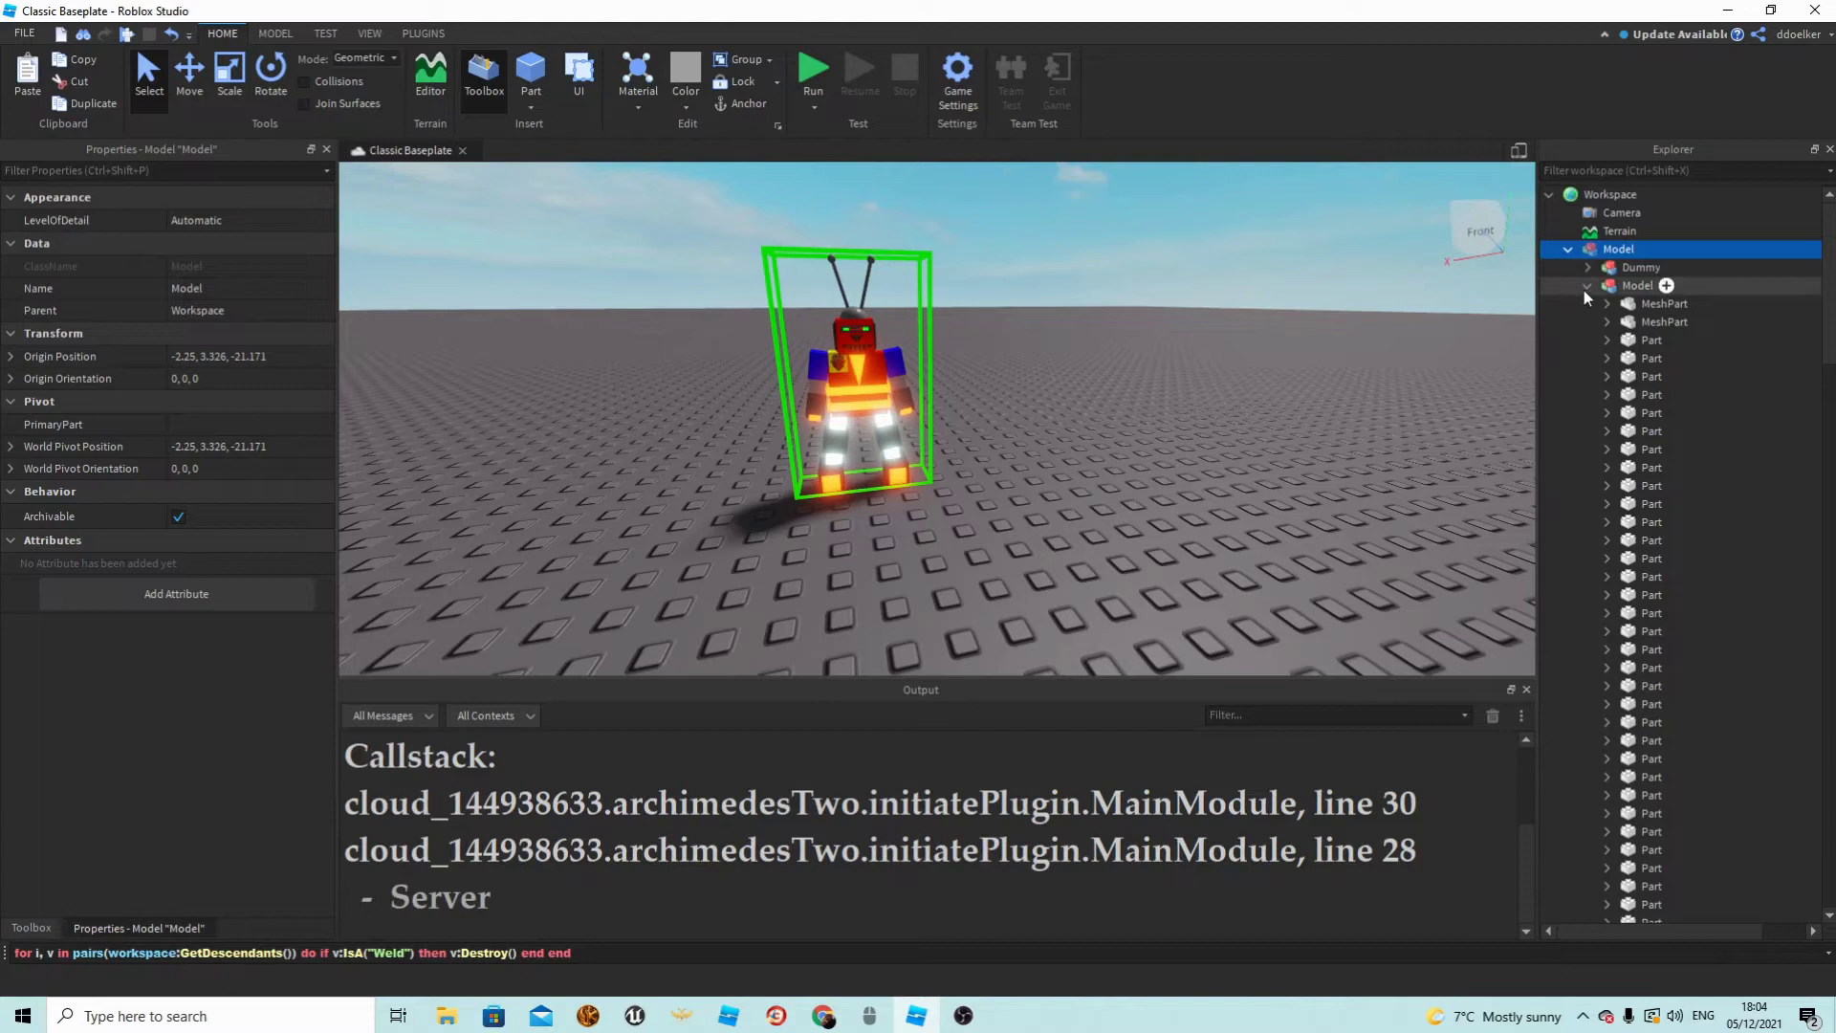
pyautogui.click(1588, 285)
pyautogui.click(1587, 267)
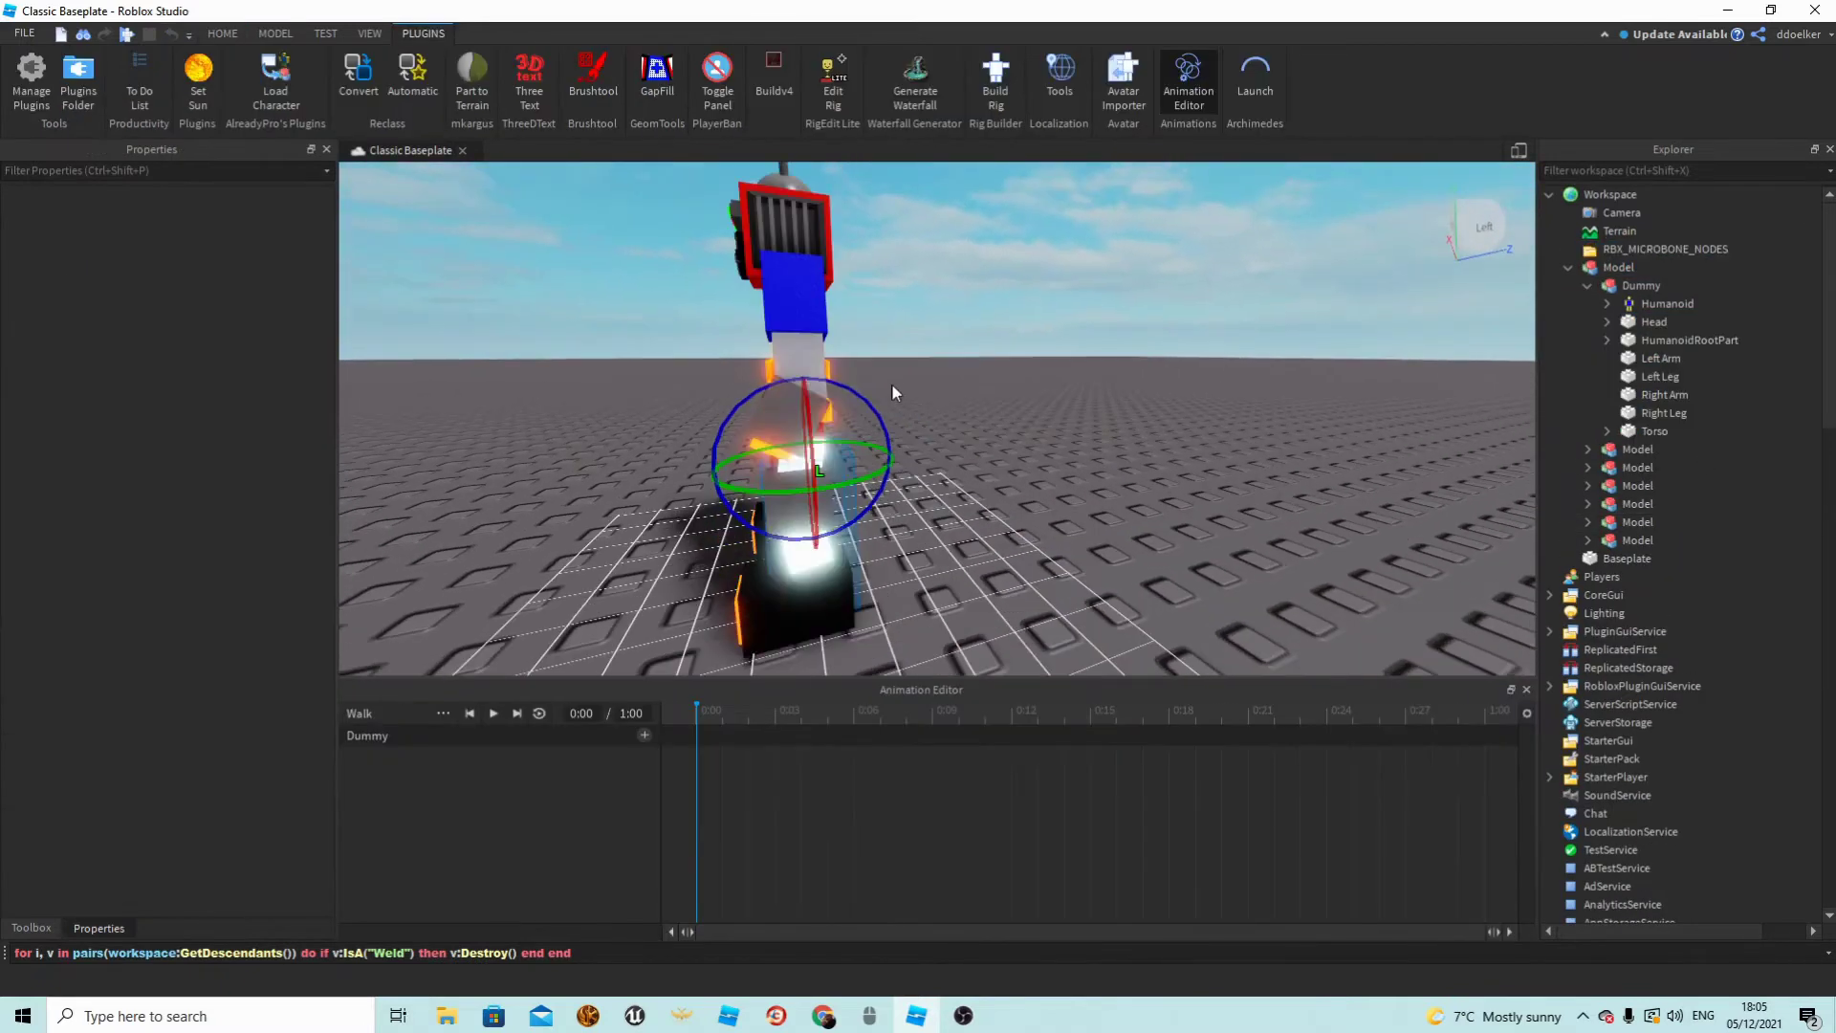
# Rotate the Dummy's Left Leg for the first pose at 0:00 of the Walk animation.
pyautogui.moveTo(891, 382); pyautogui.dragTo(660, 446)
pyautogui.moveTo(660, 446); pyautogui.dragTo(658, 445, button='right')
pyautogui.moveTo(1069, 427); pyautogui.dragTo(1414, 654)
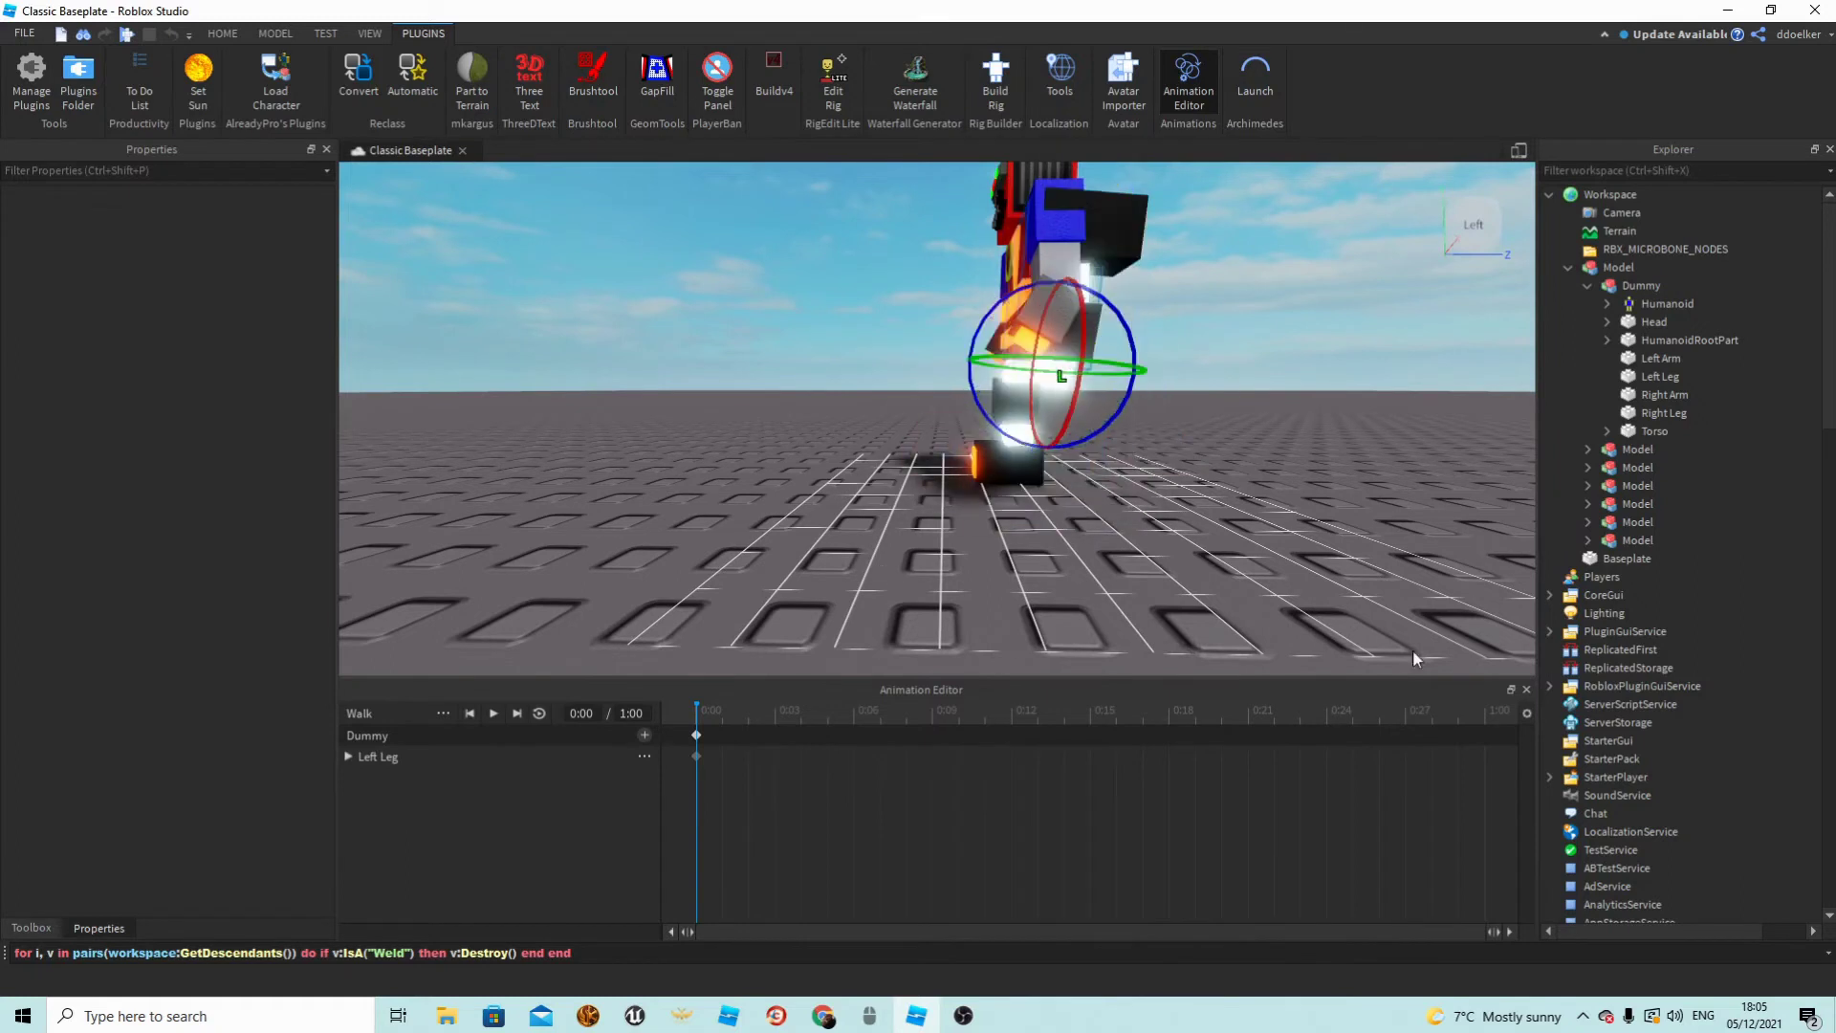
# Close the Animation Editor and delete the AnimSaves model from the Dummy.
pyautogui.click(1528, 690)
pyautogui.moveTo(1195, 444); pyautogui.dragTo(1176, 408, button='right')
pyautogui.click(1606, 303)
pyautogui.click(1648, 303)
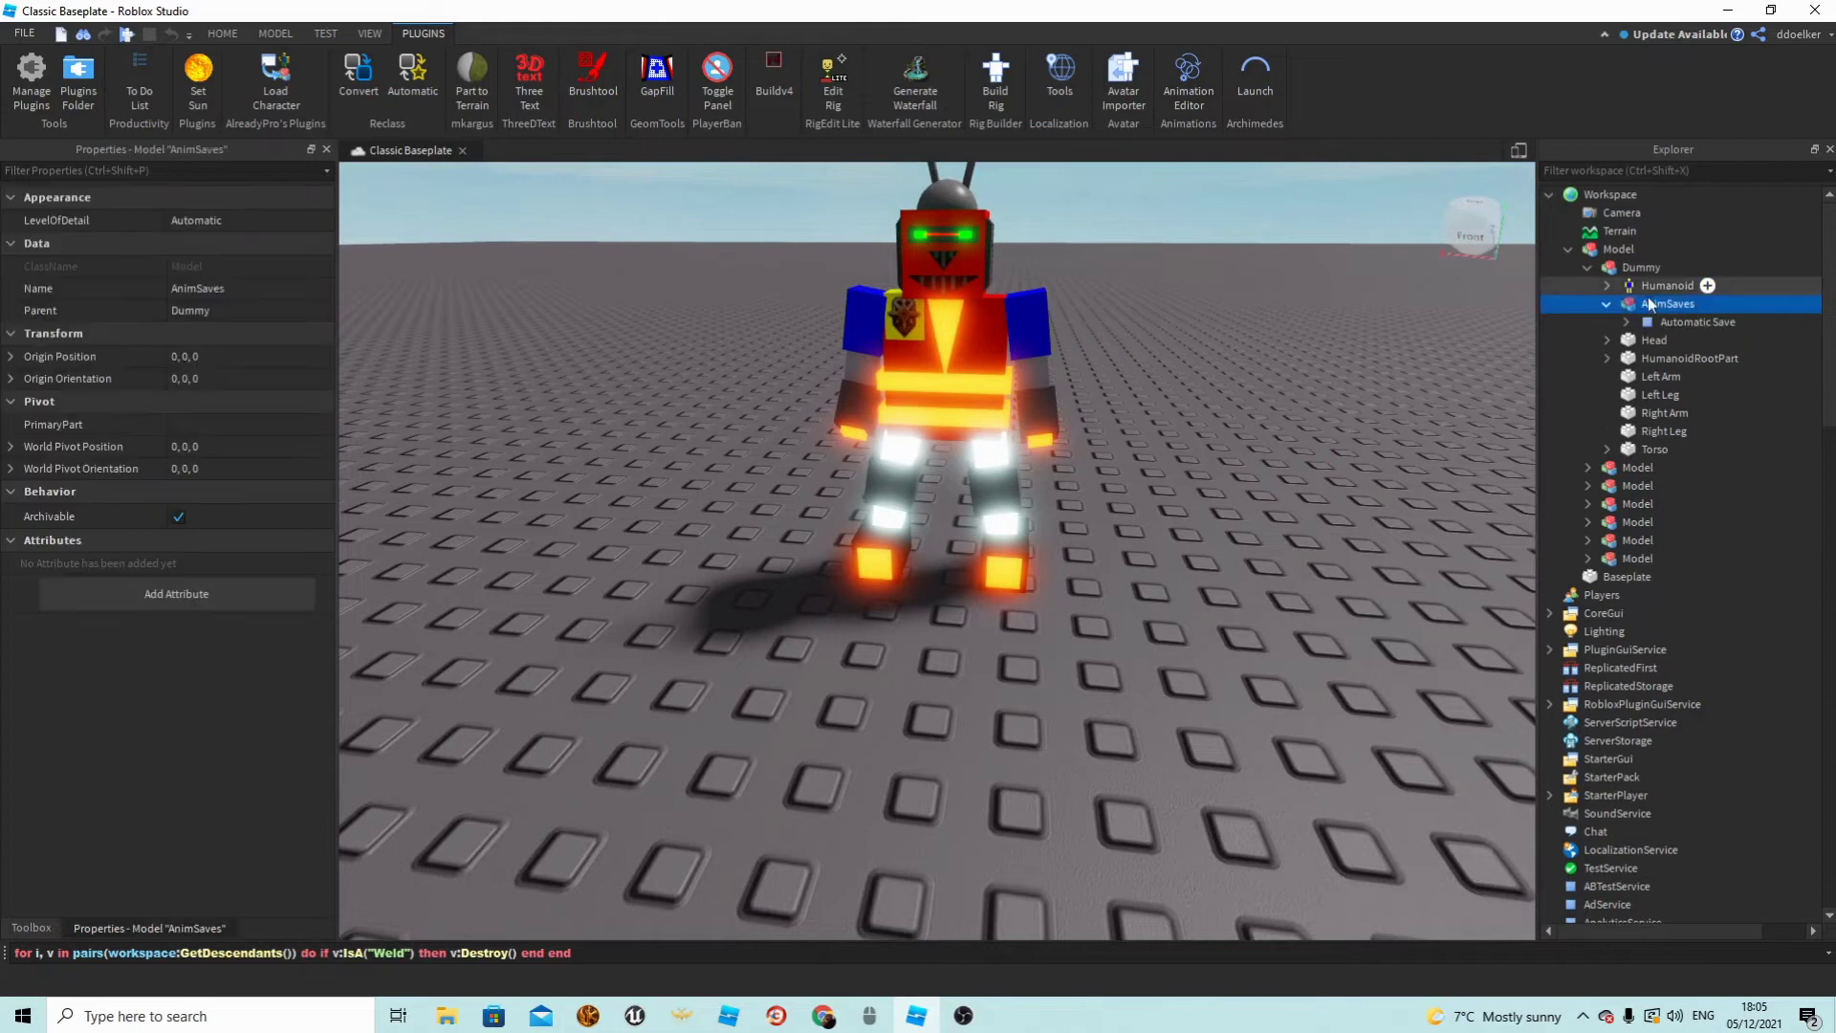
pyautogui.press('Delete')
pyautogui.scroll(-5, 1398, 446)
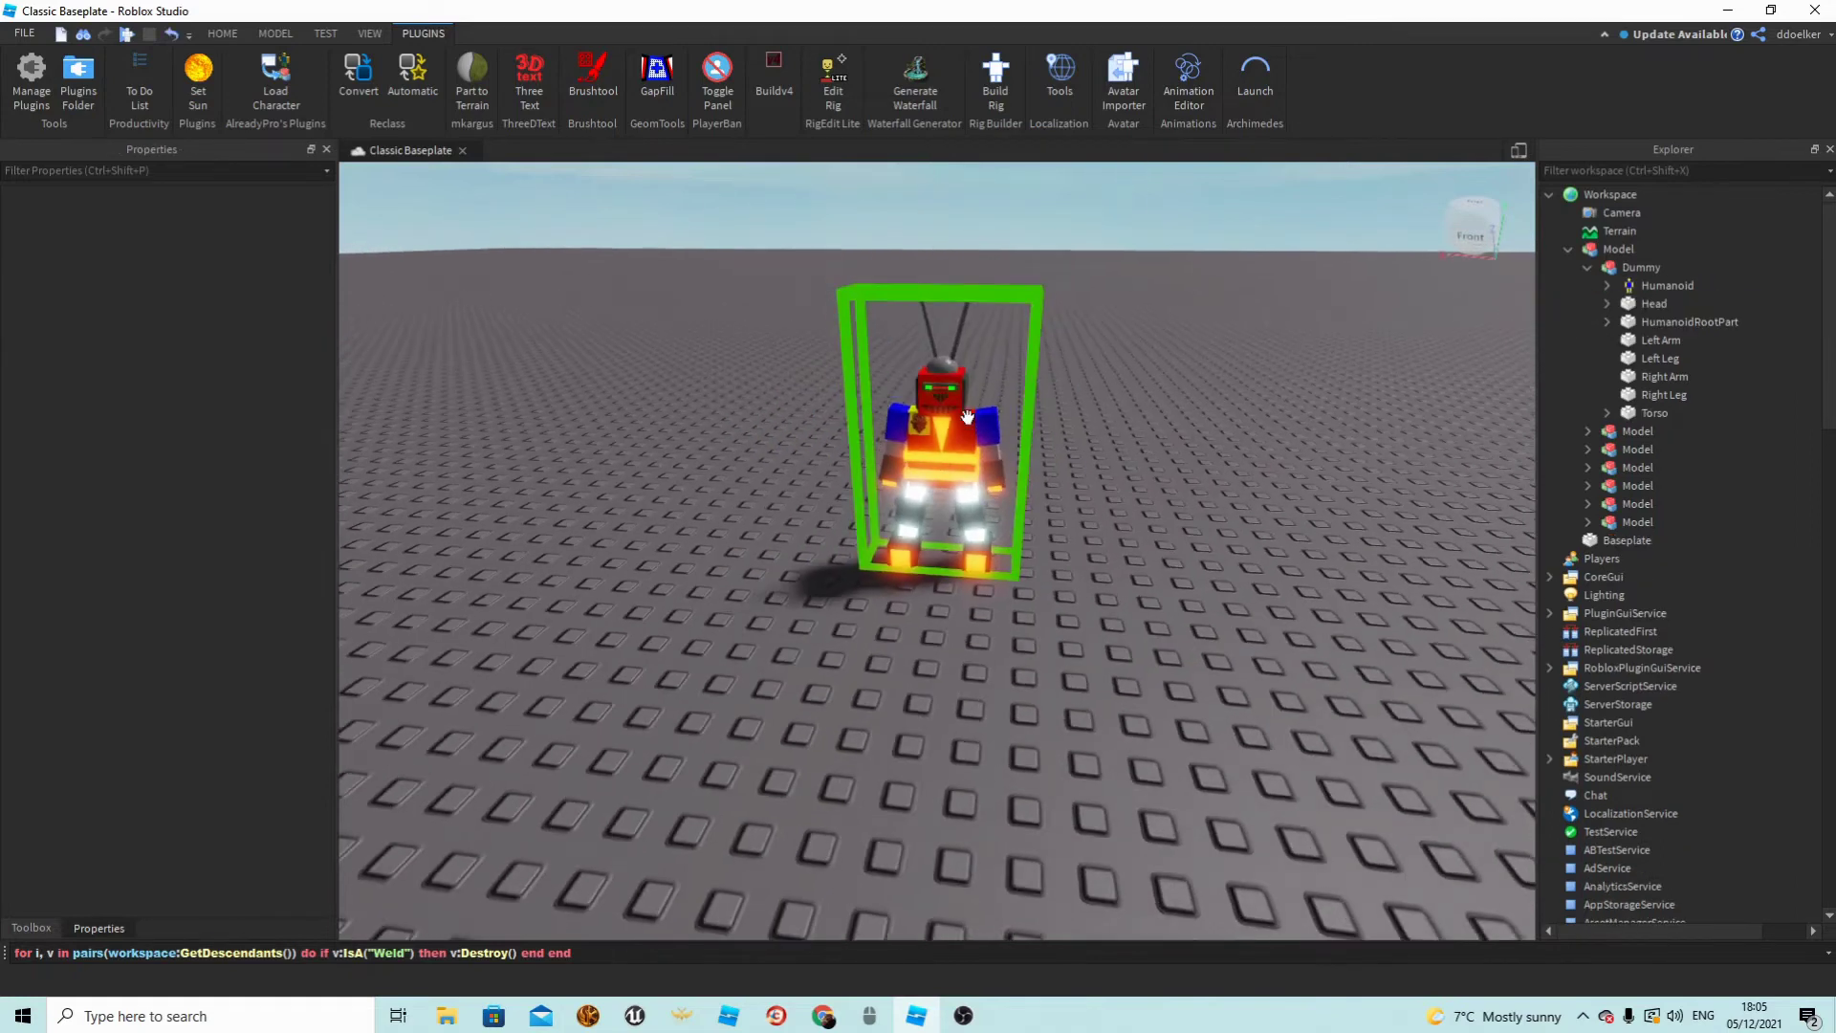
pyautogui.moveTo(1087, 471); pyautogui.dragTo(1004, 495)
pyautogui.click(1031, 468)
pyautogui.moveTo(1071, 477); pyautogui.dragTo(1033, 502, button='right')
pyautogui.scroll(2, 1030, 467)
pyautogui.scroll(1, 1042, 471)
pyautogui.scroll(-2, 1033, 502)
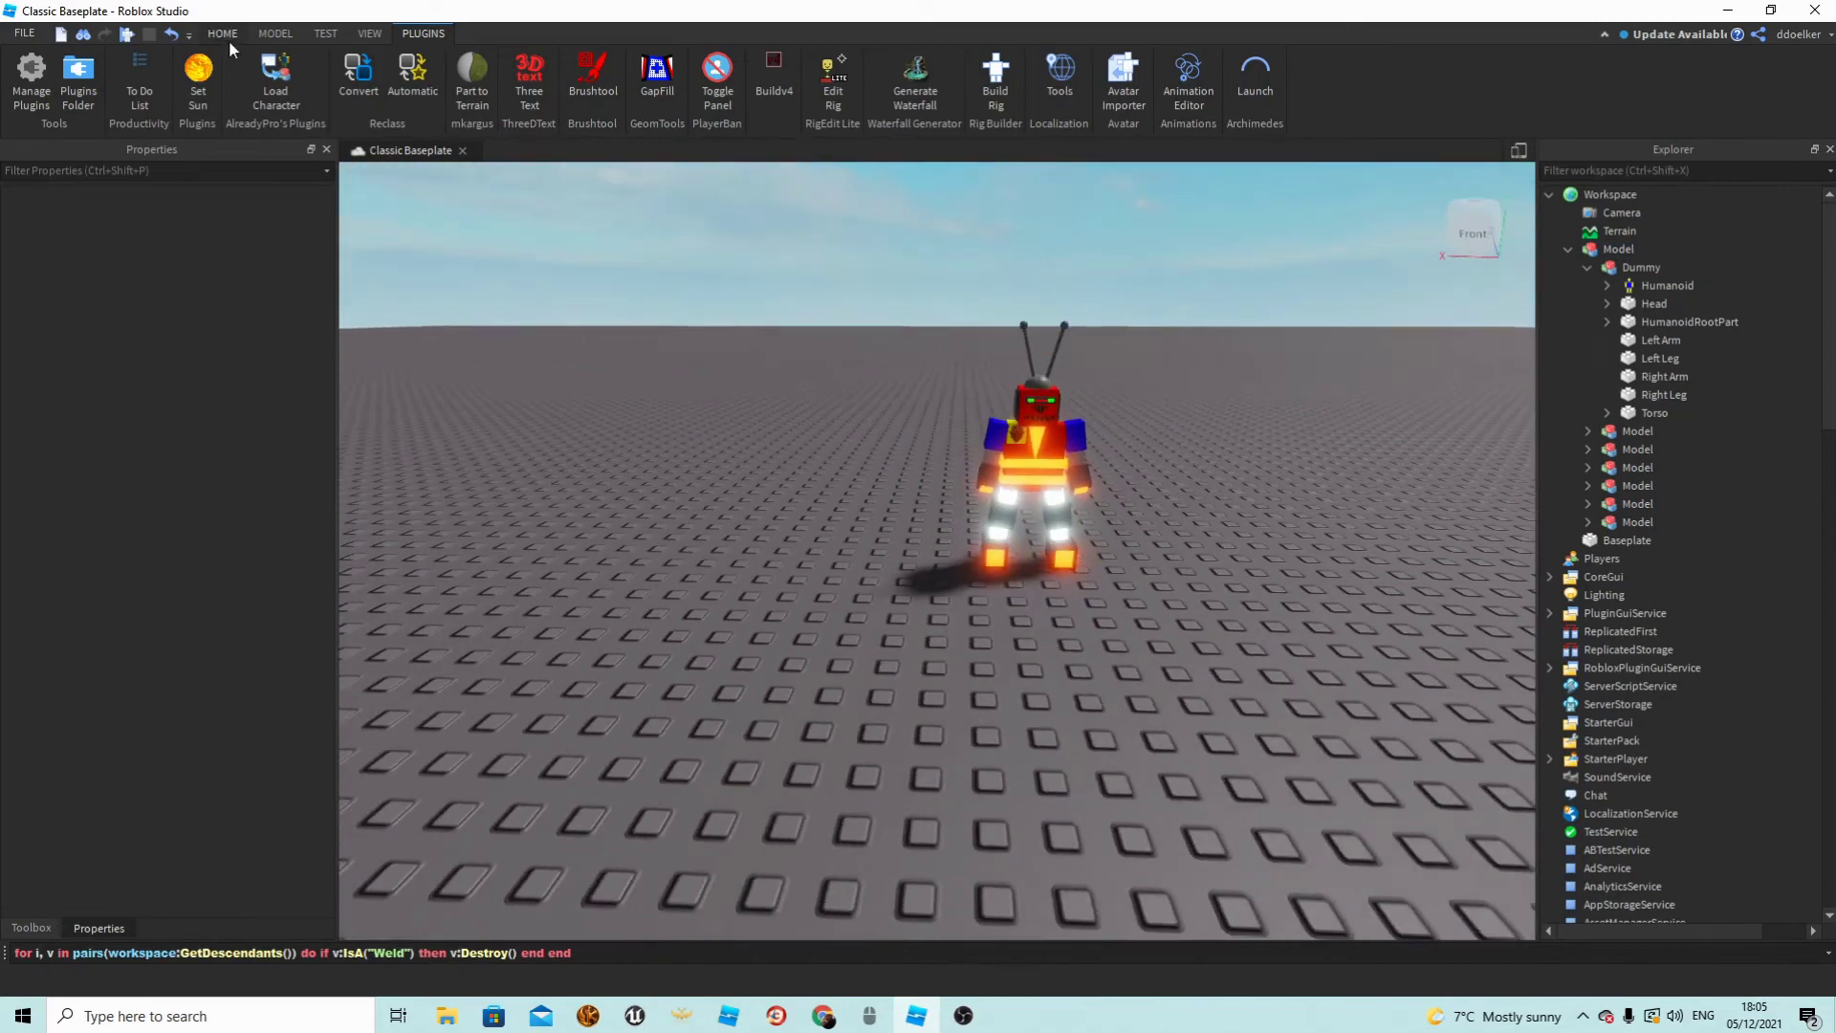
# Publish the place as a new game named "Boss fight tutorial", leaving the other basic info at its defaults.
pyautogui.click(226, 36)
pyautogui.click(954, 79)
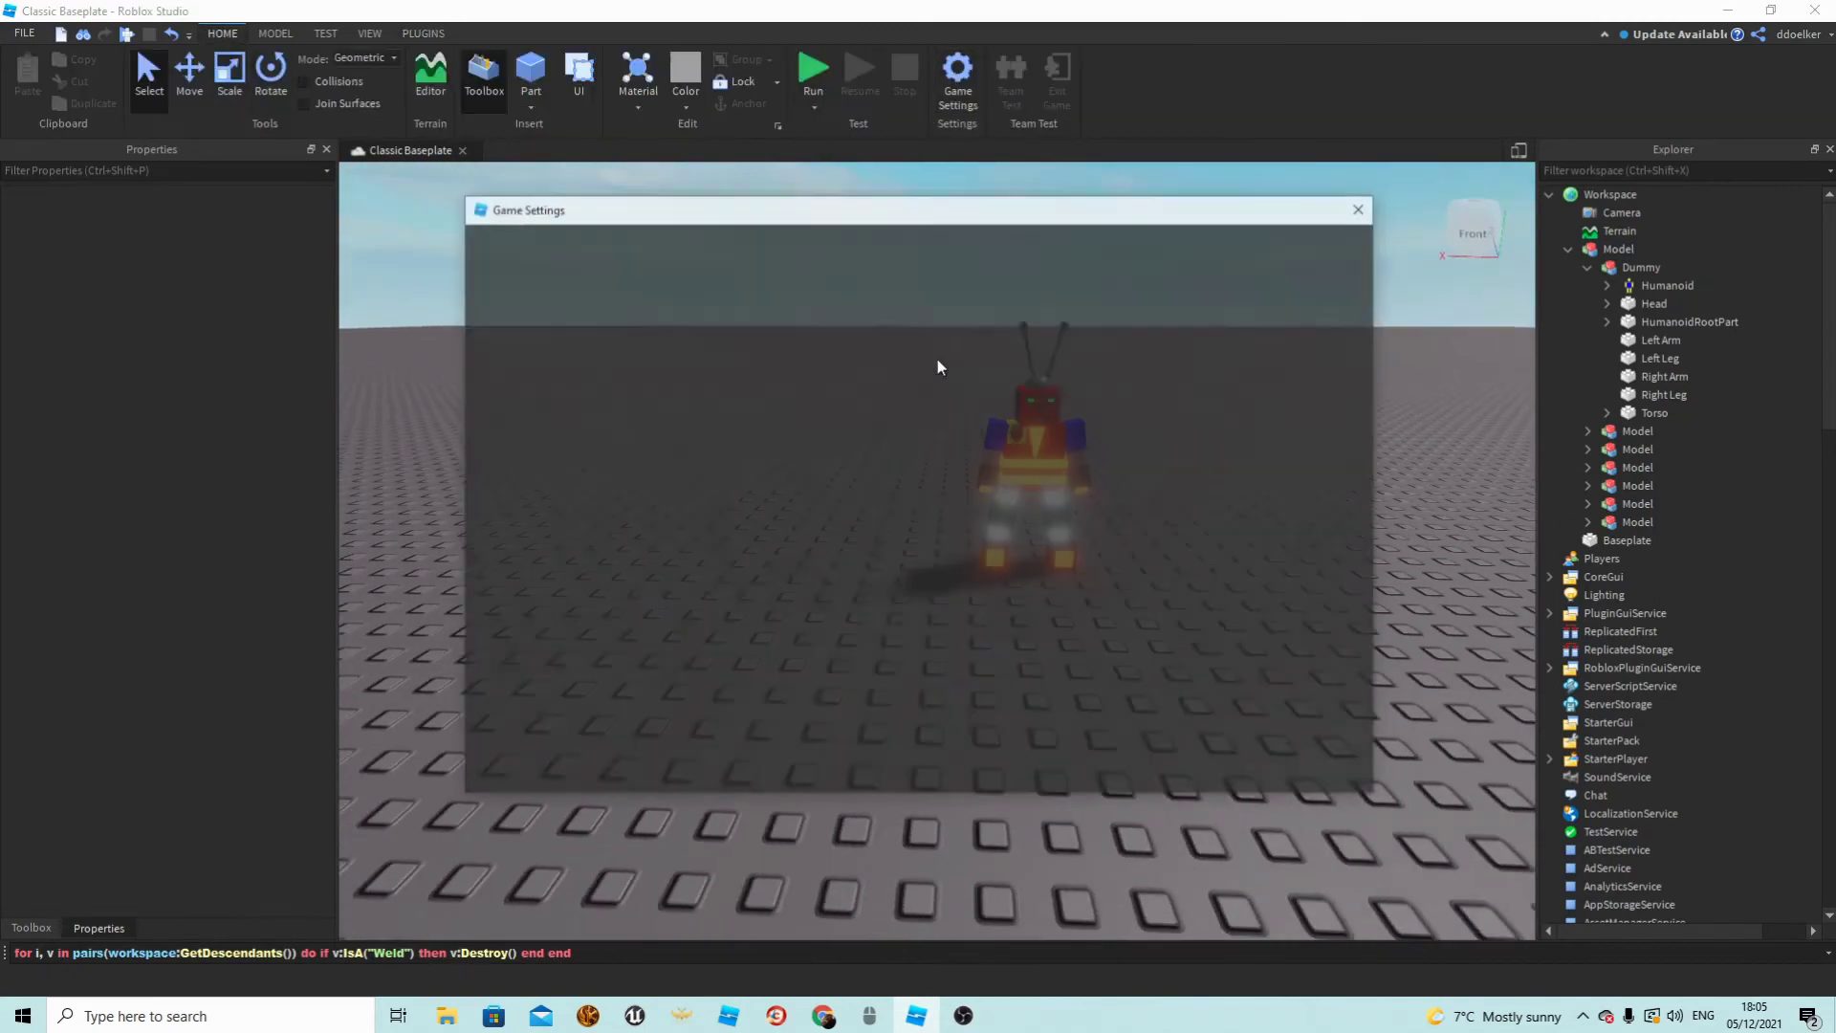
pyautogui.click(938, 346)
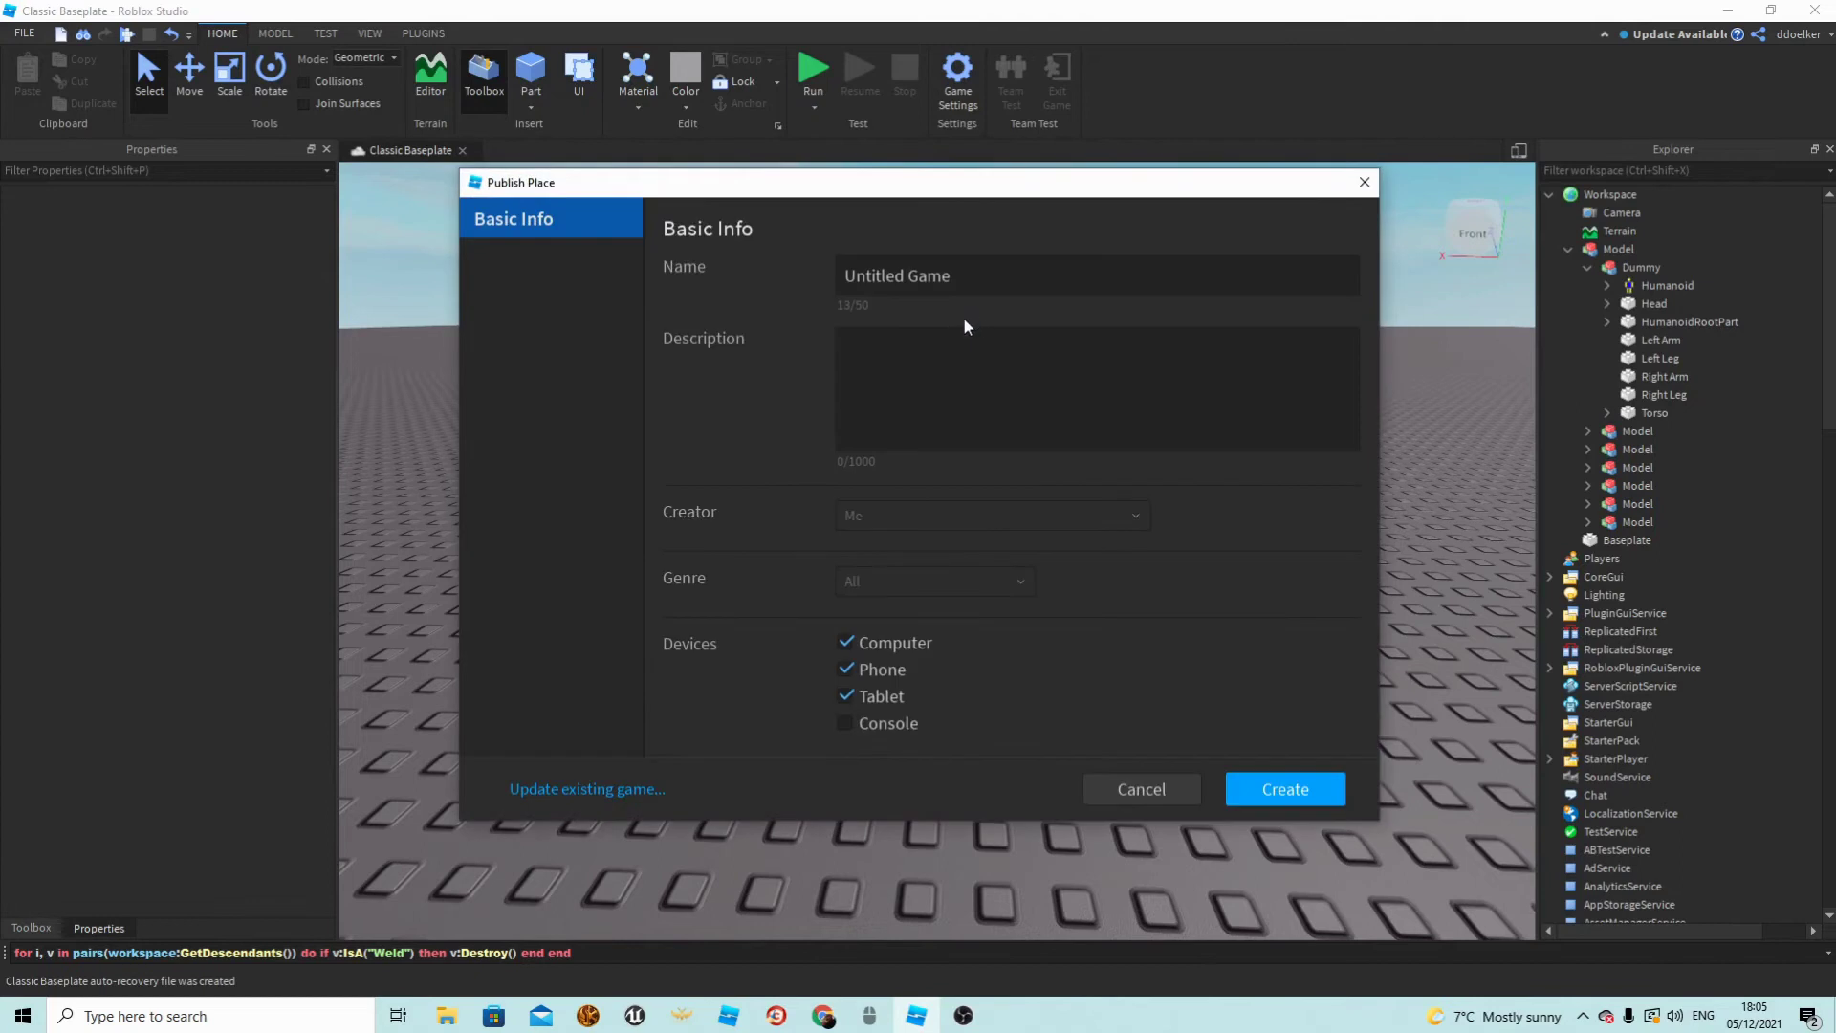
pyautogui.click(1048, 279)
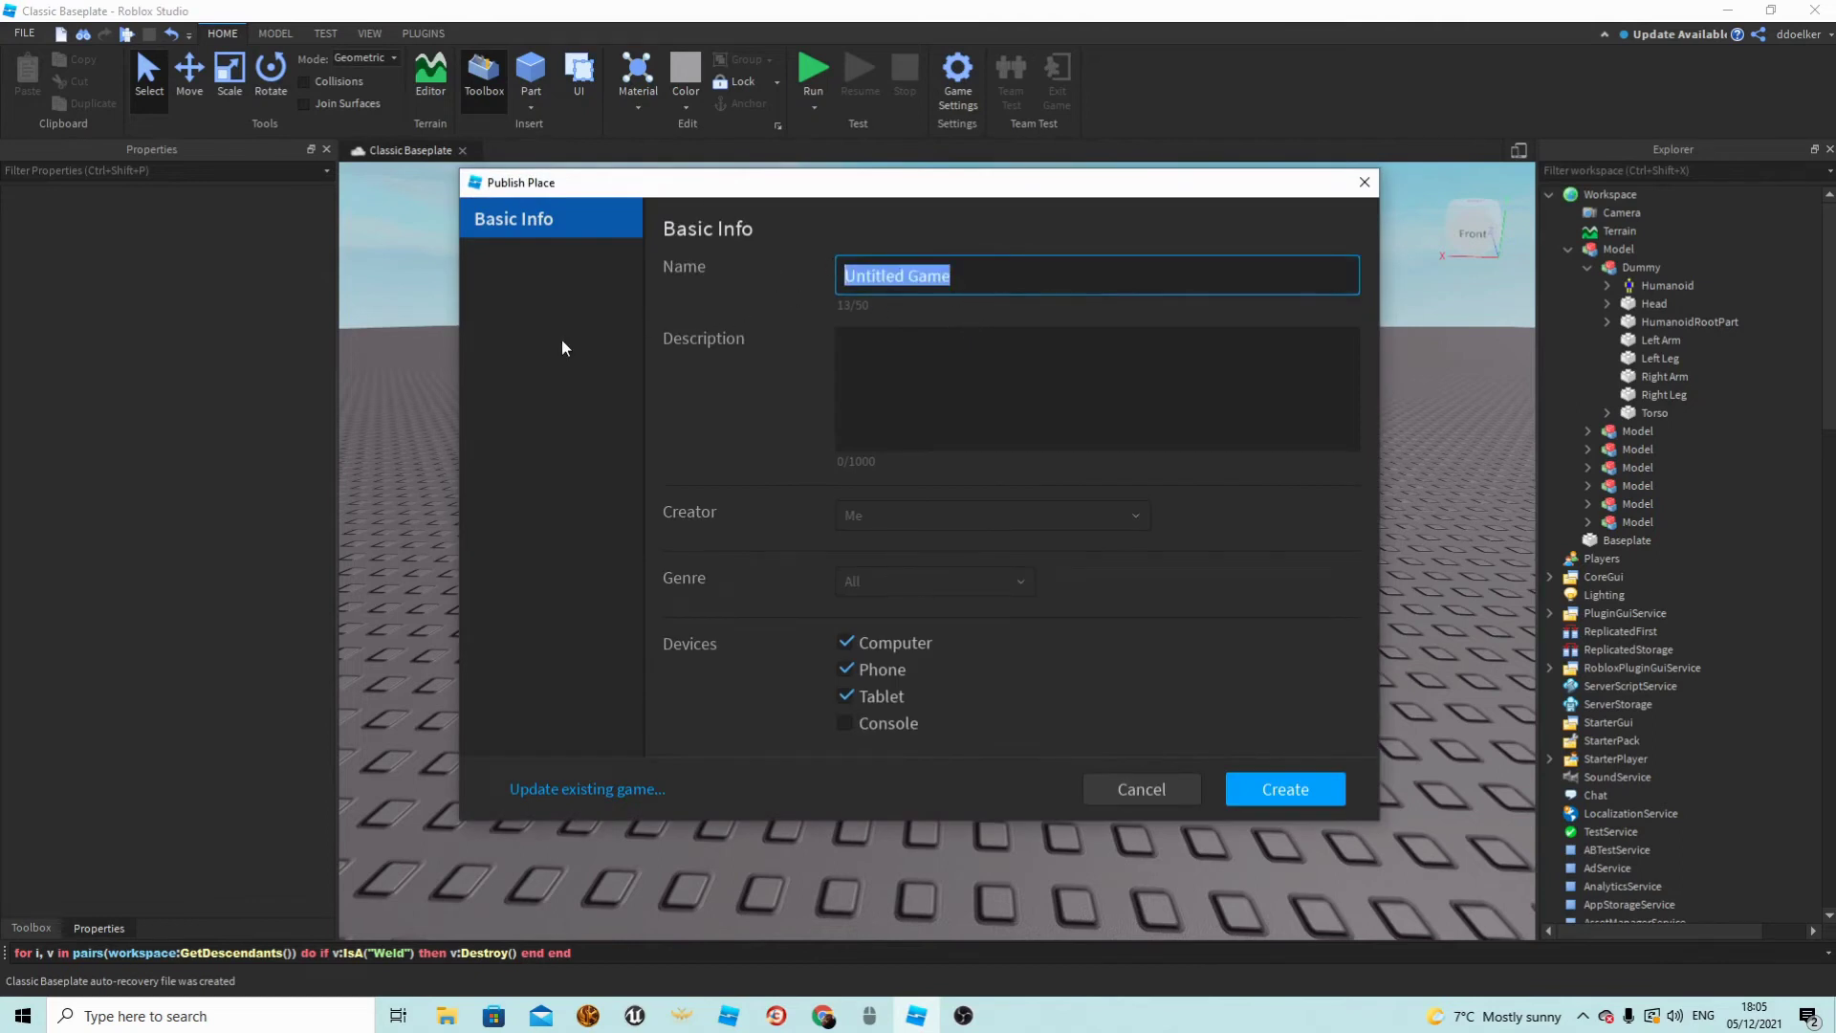
pyautogui.write('Tu')
pyautogui.press('BackSpace')
pyautogui.press('BackSpace')
pyautogui.write('Boss fight tutorial')
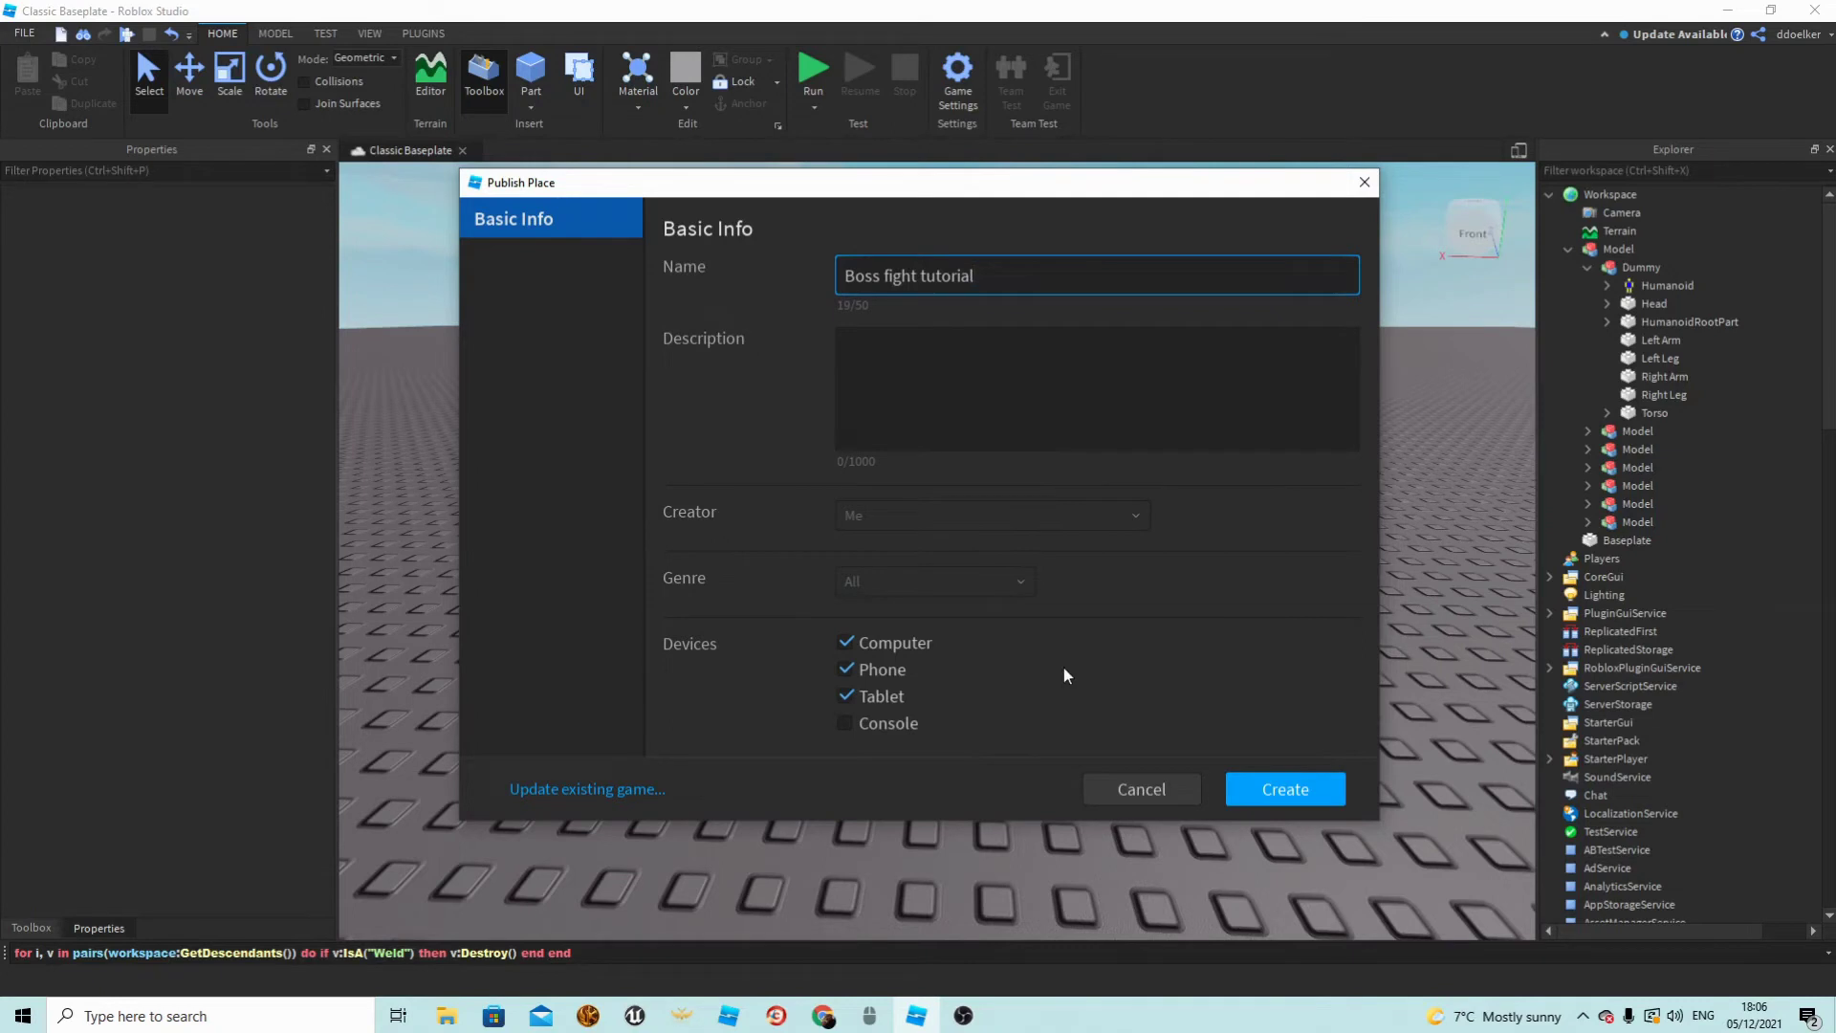
pyautogui.click(1256, 792)
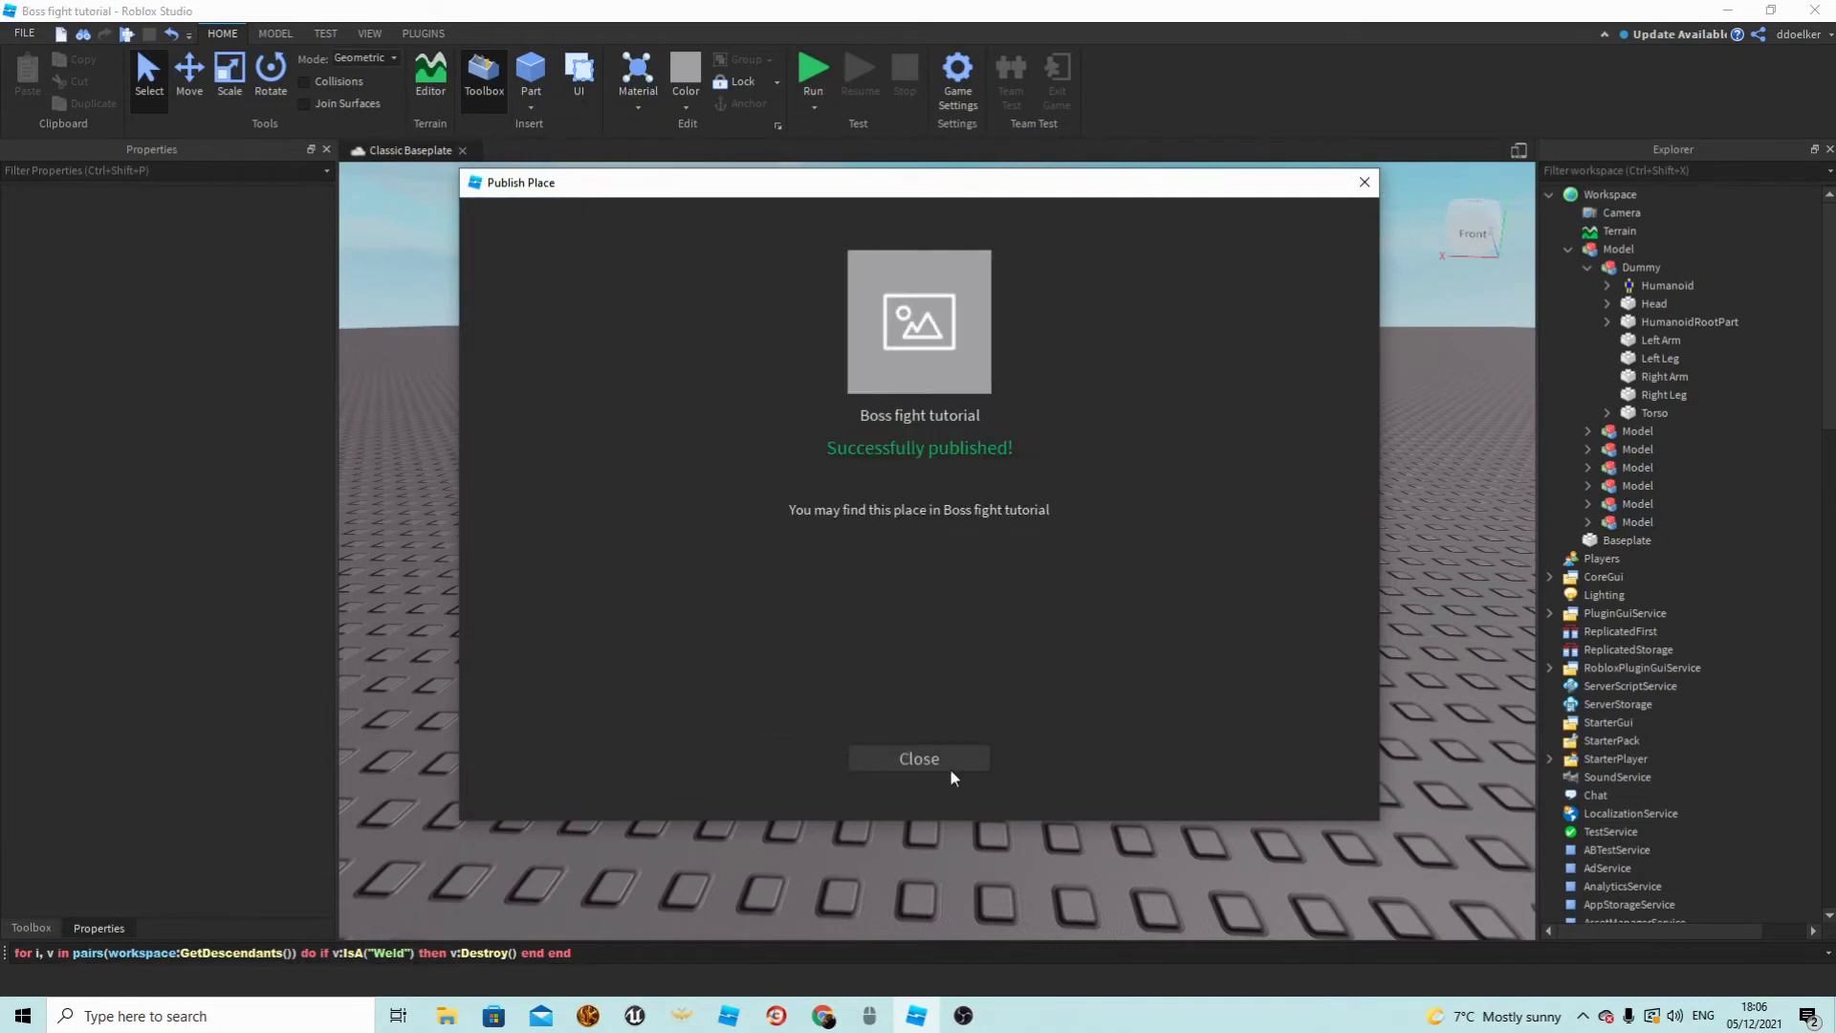
pyautogui.click(946, 765)
# Set the avatar type to R6 in the game settings and save the change.
pyautogui.click(968, 77)
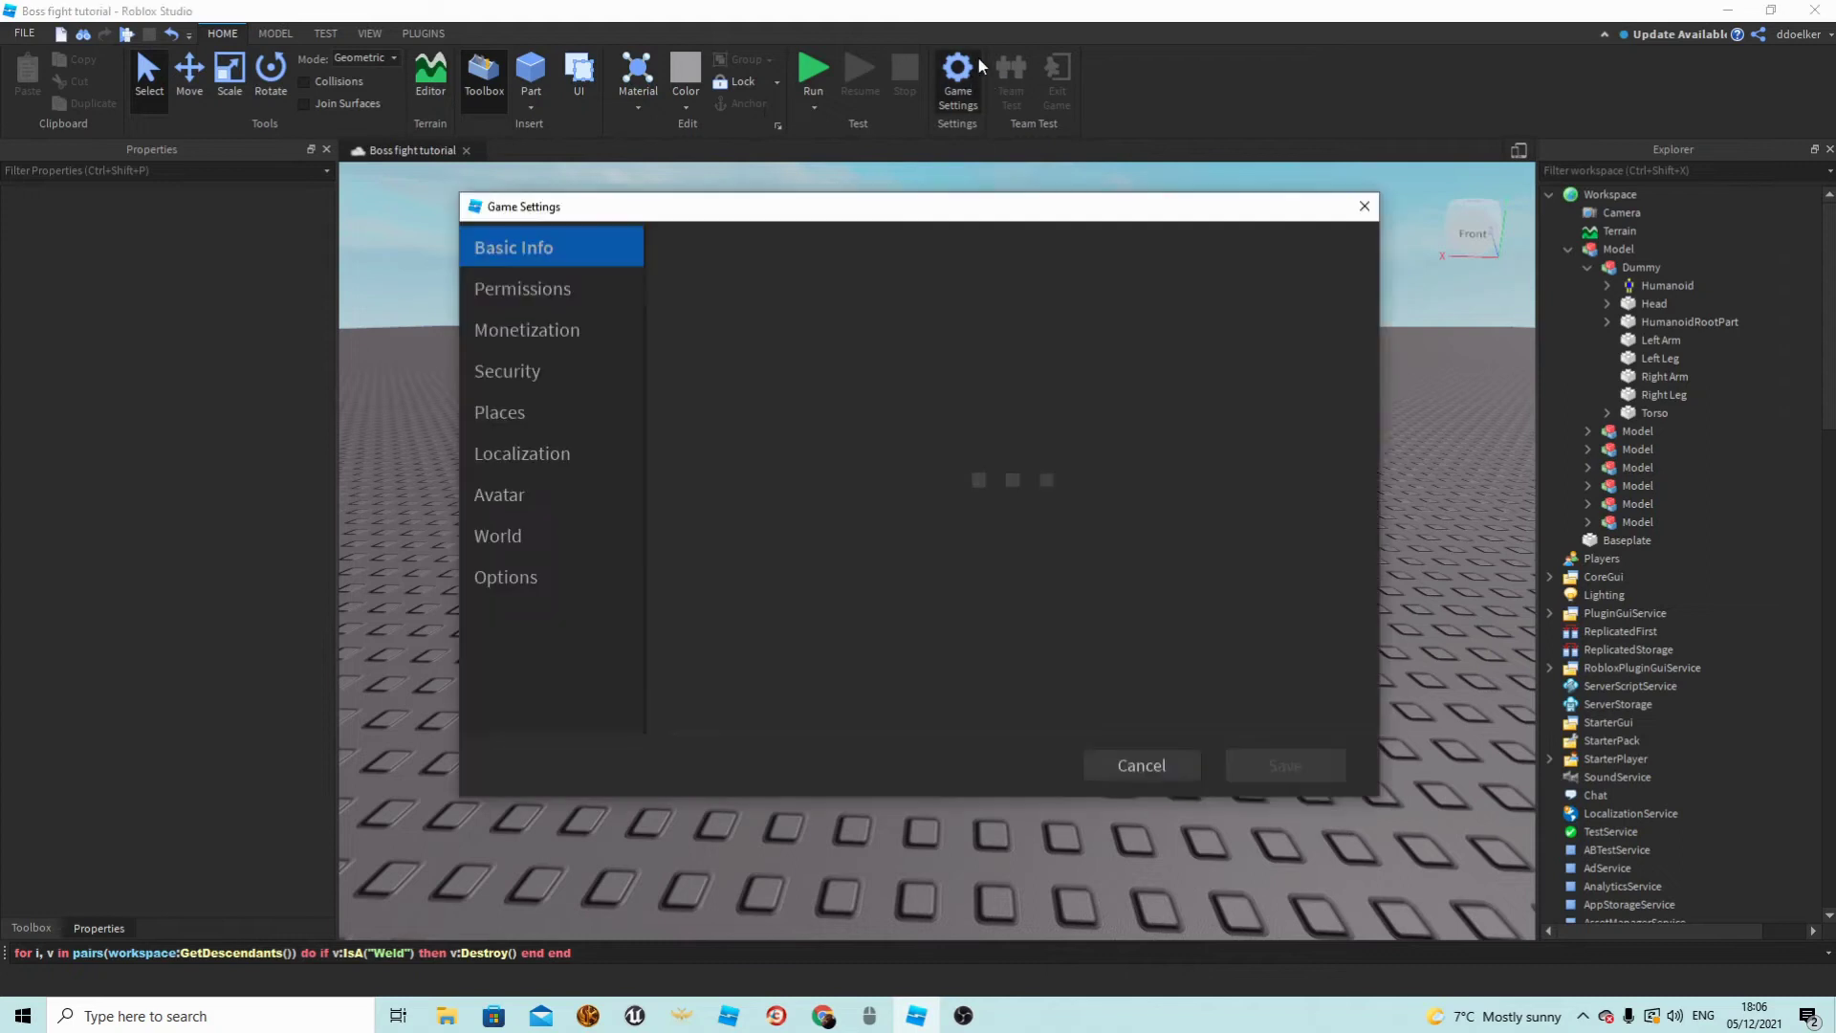
pyautogui.click(518, 496)
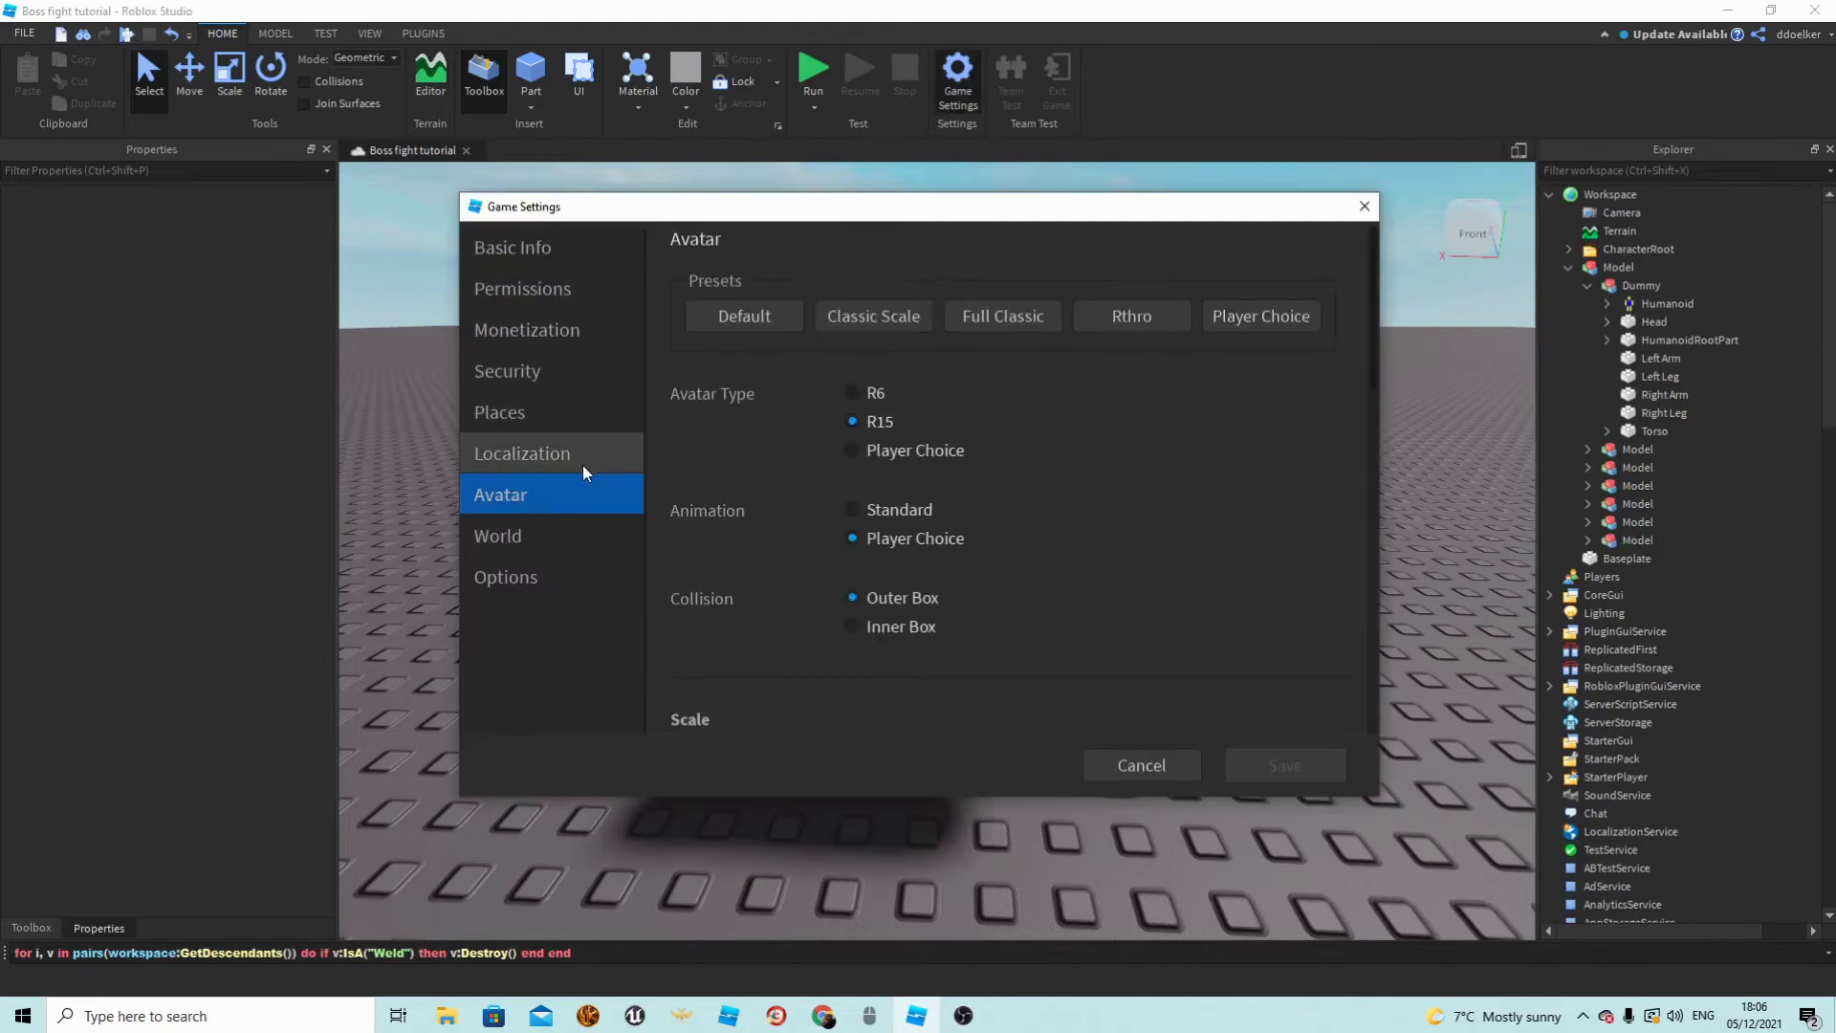
pyautogui.click(850, 394)
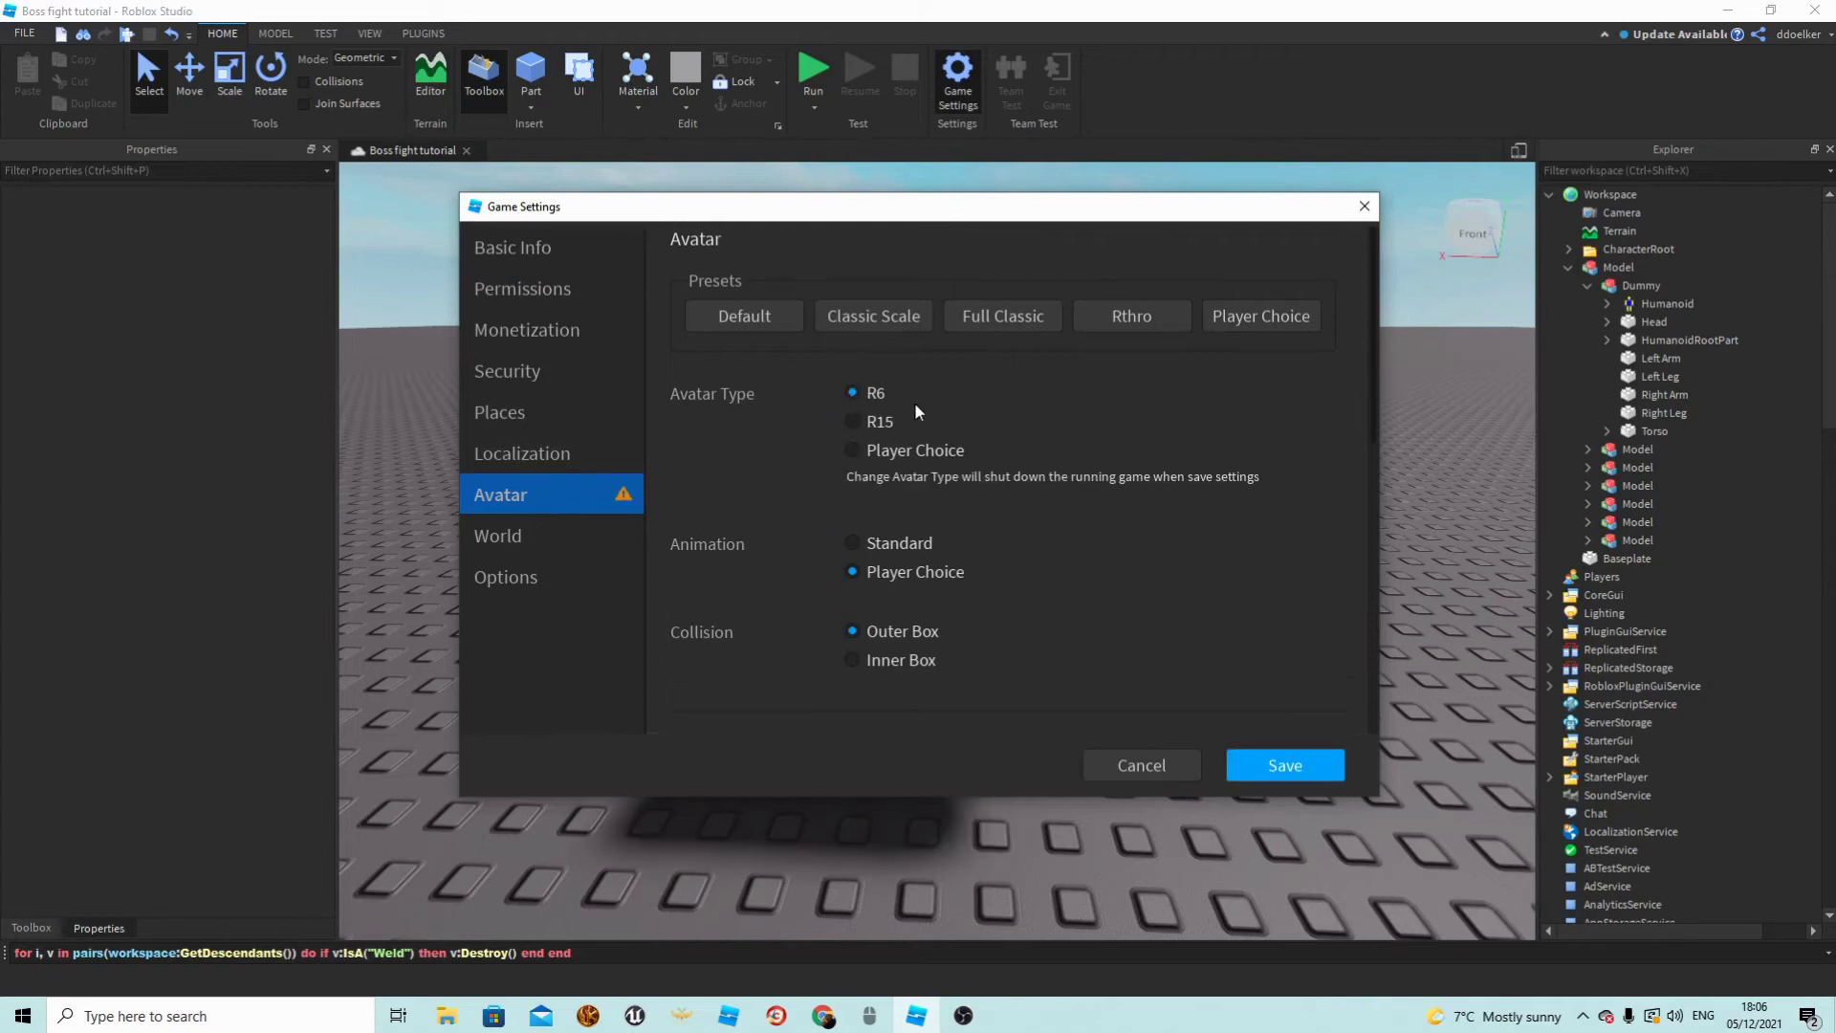
pyautogui.click(861, 422)
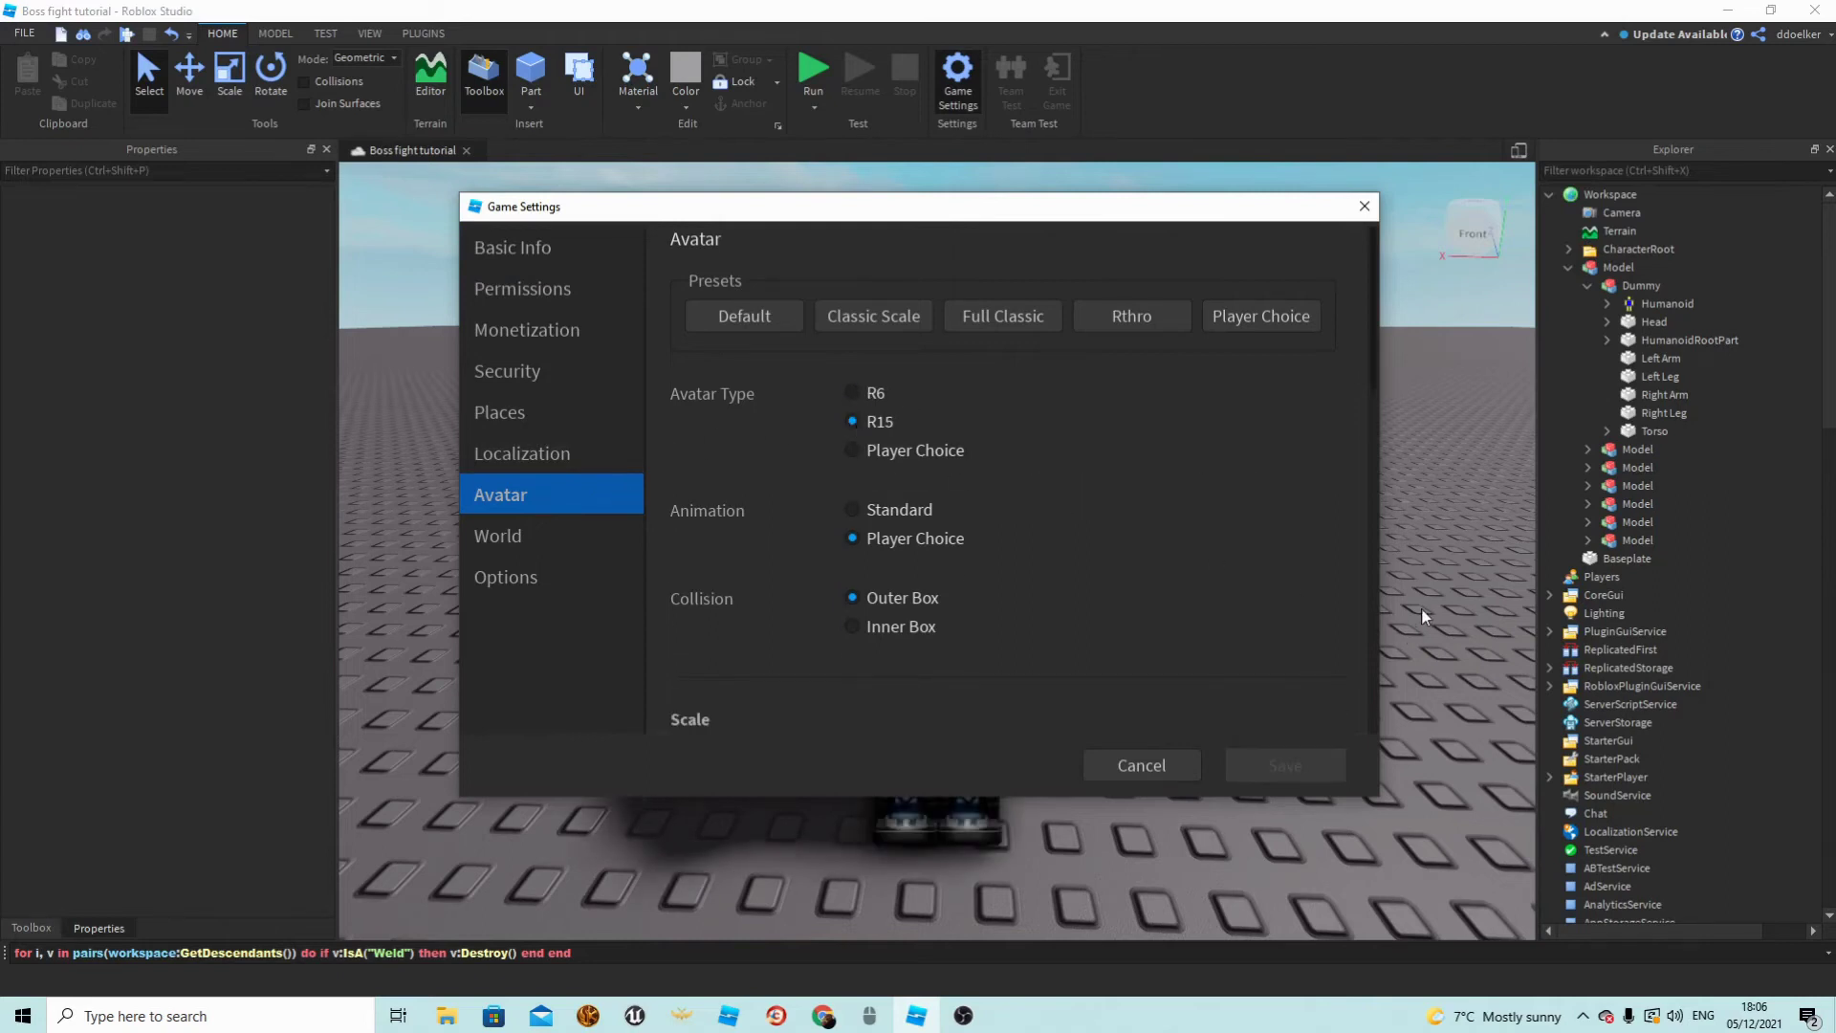
pyautogui.moveTo(926, 201); pyautogui.dragTo(956, 278)
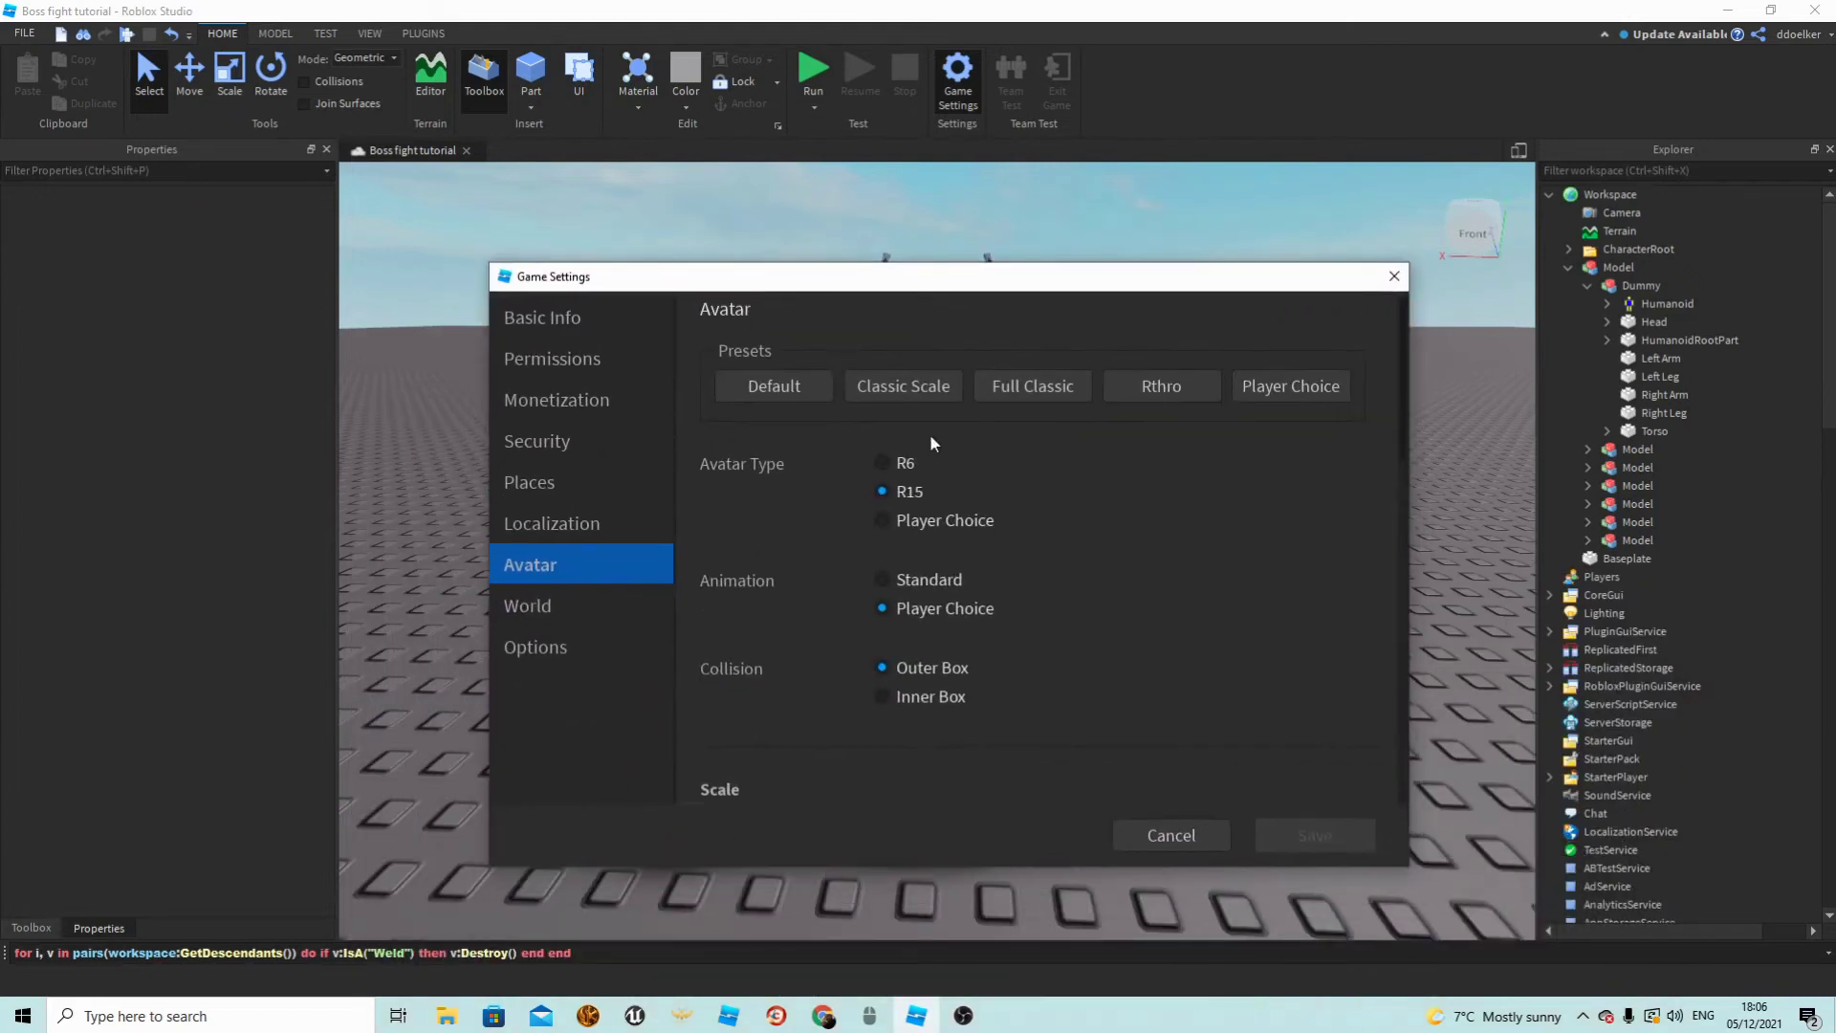
pyautogui.click(881, 464)
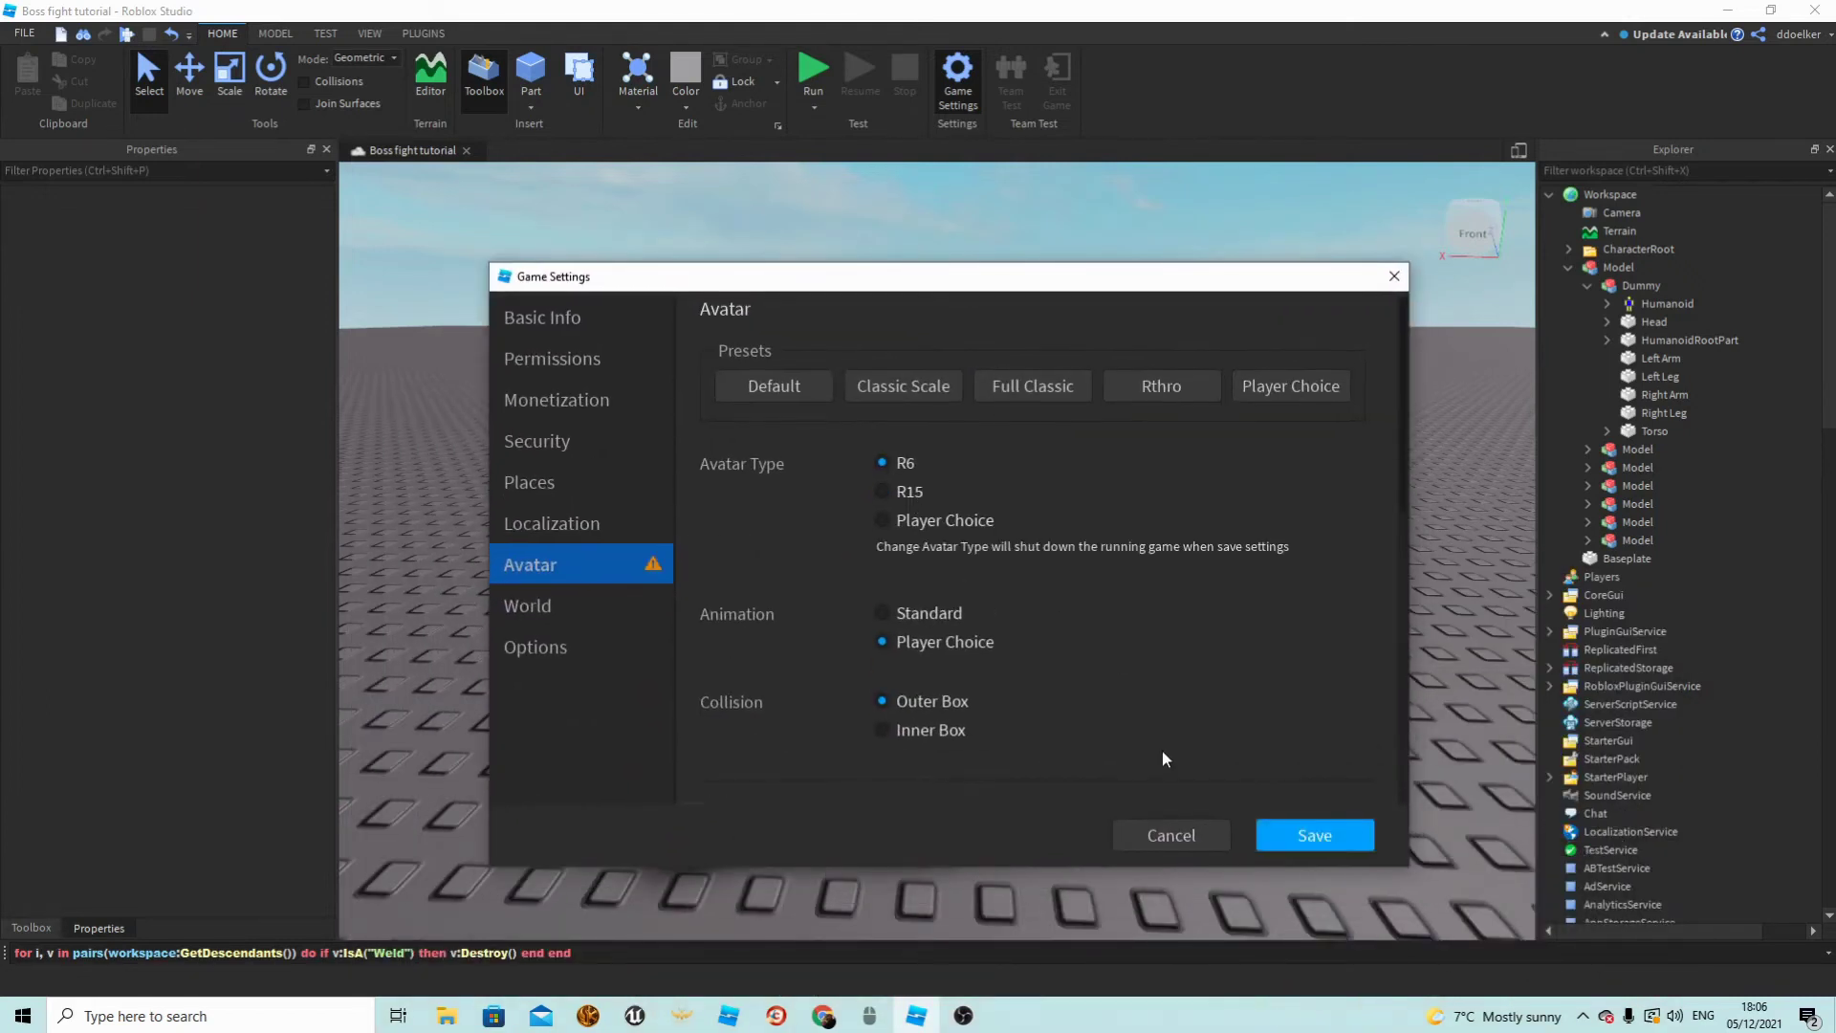
pyautogui.click(1291, 835)
pyautogui.click(972, 562)
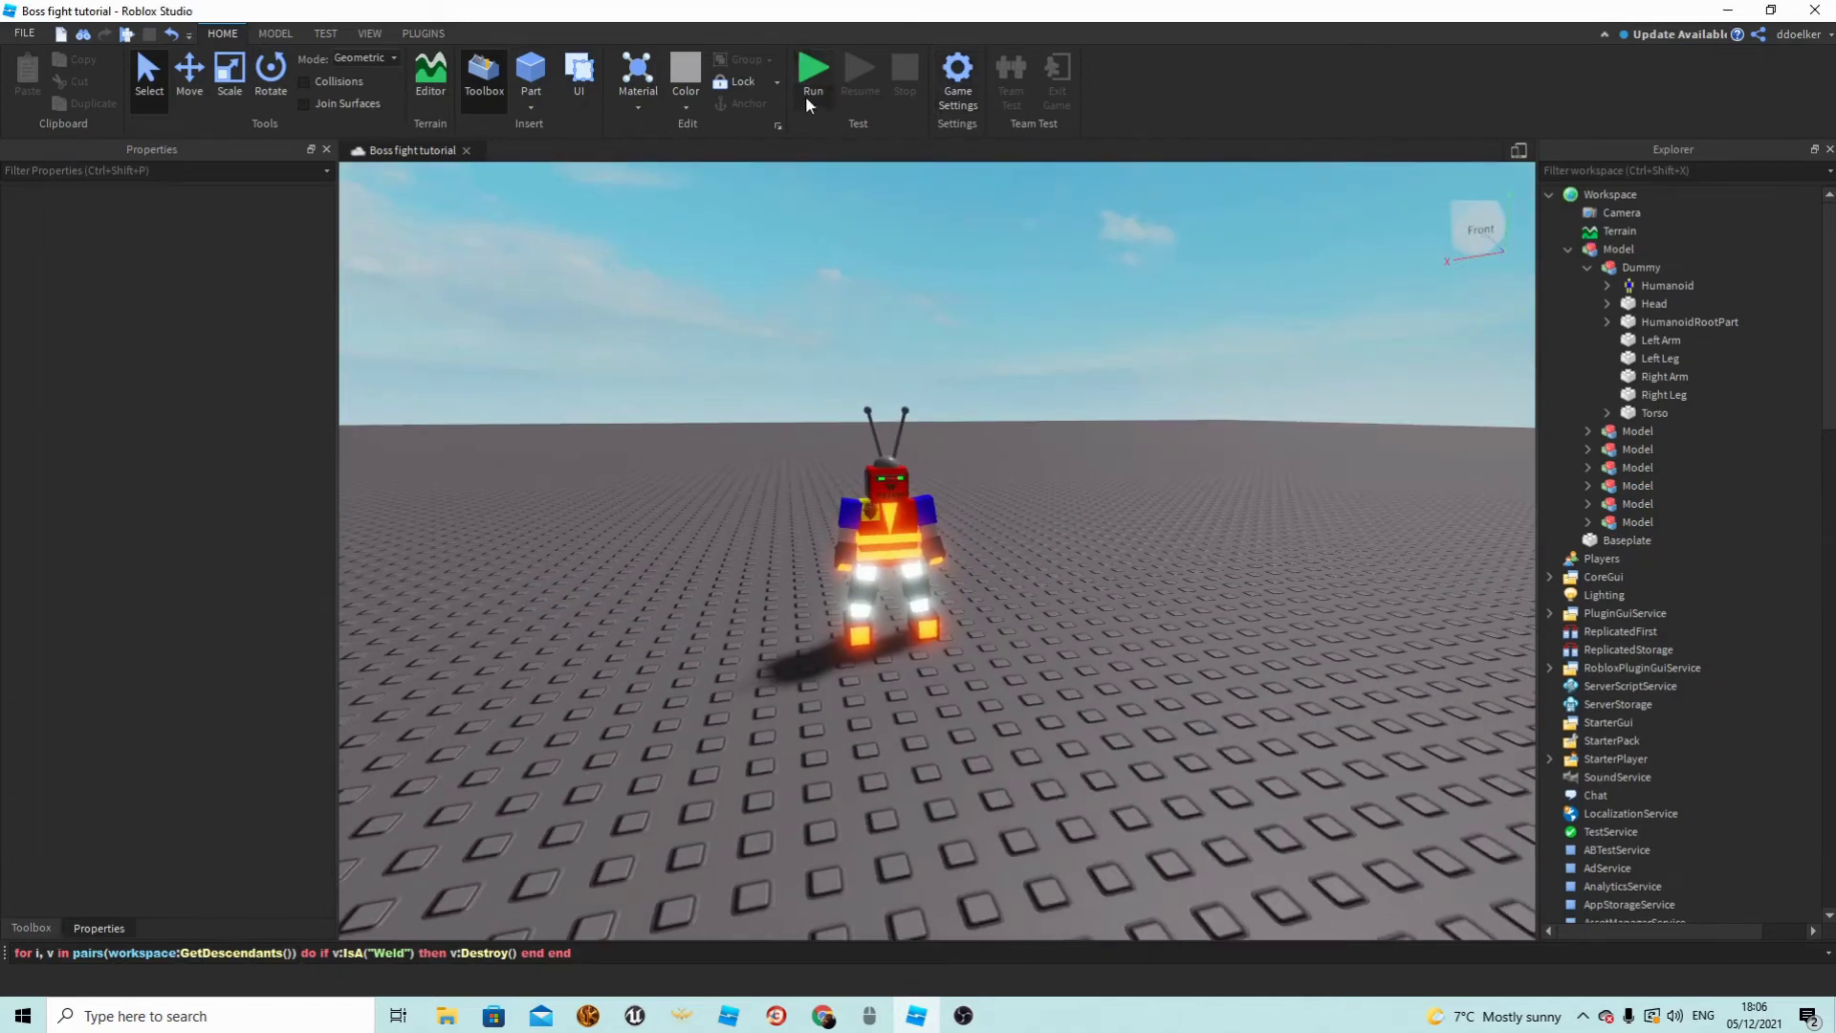
# Play-test the place and expand the player's character in the Workspace.
pyautogui.click(811, 105)
pyautogui.click(841, 129)
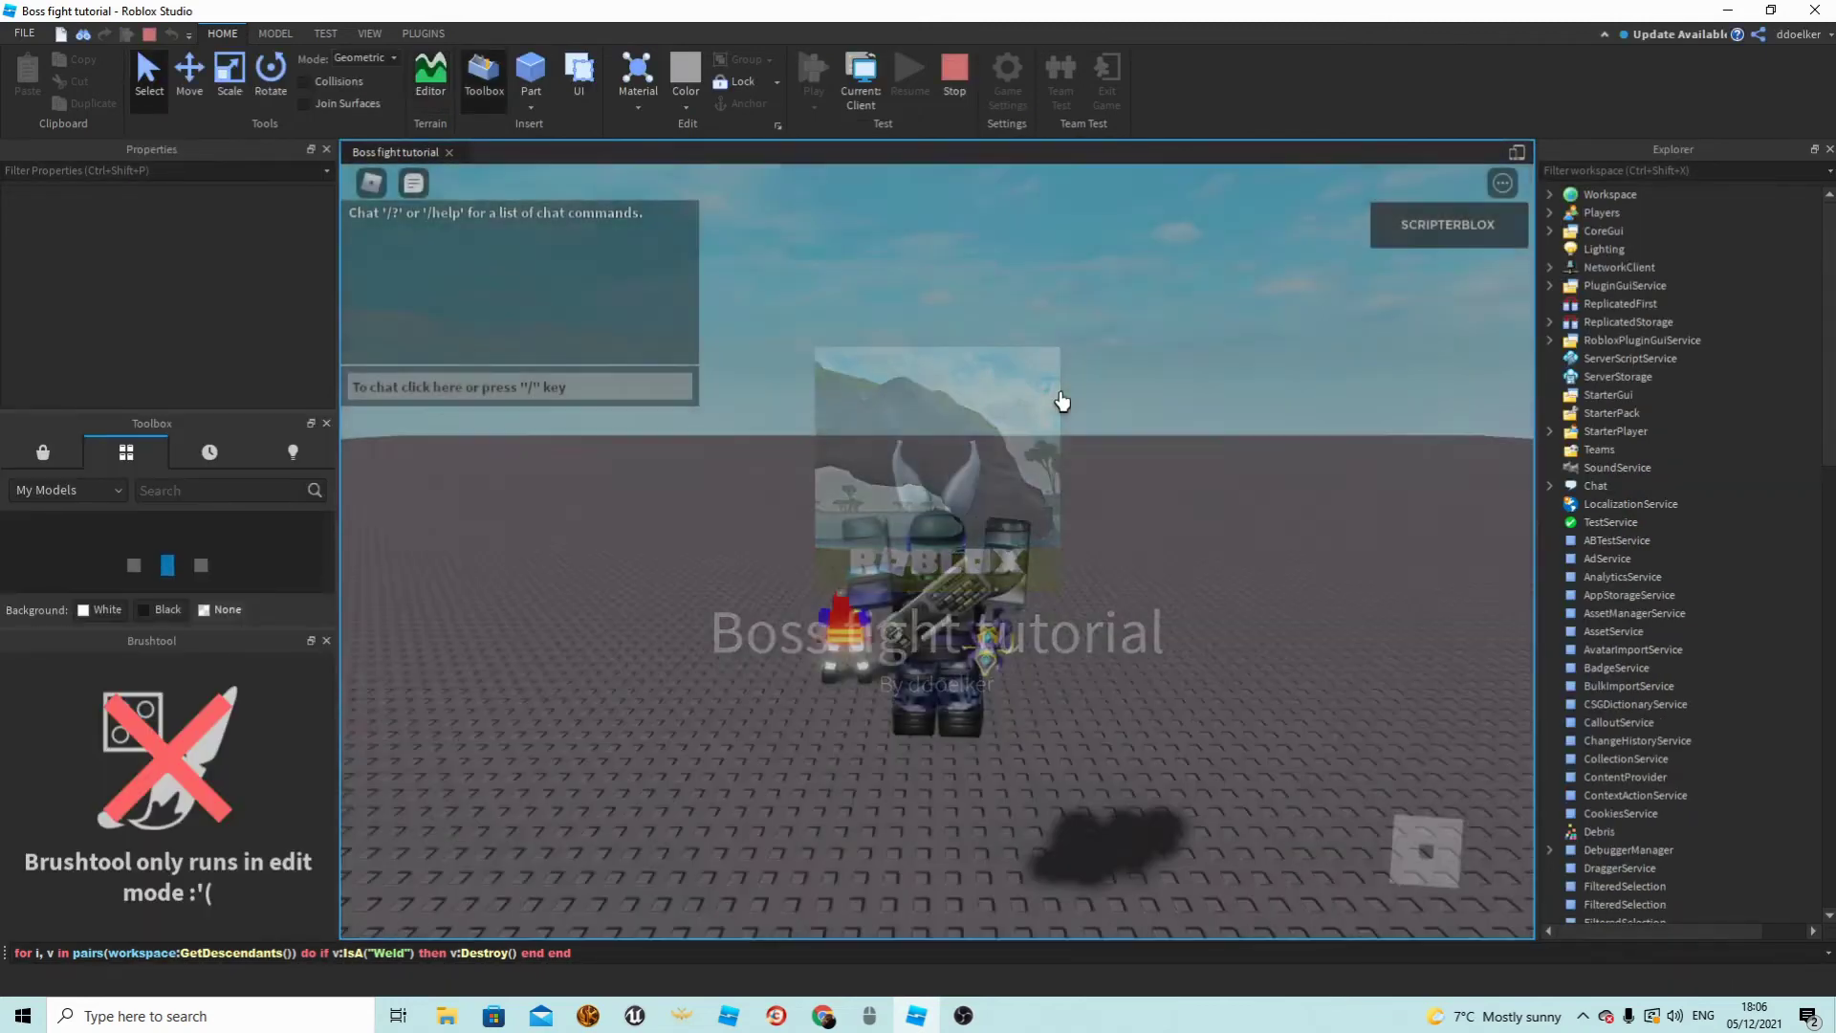
pyautogui.moveTo(1088, 449); pyautogui.dragTo(1089, 450, button='right')
pyautogui.press('w')
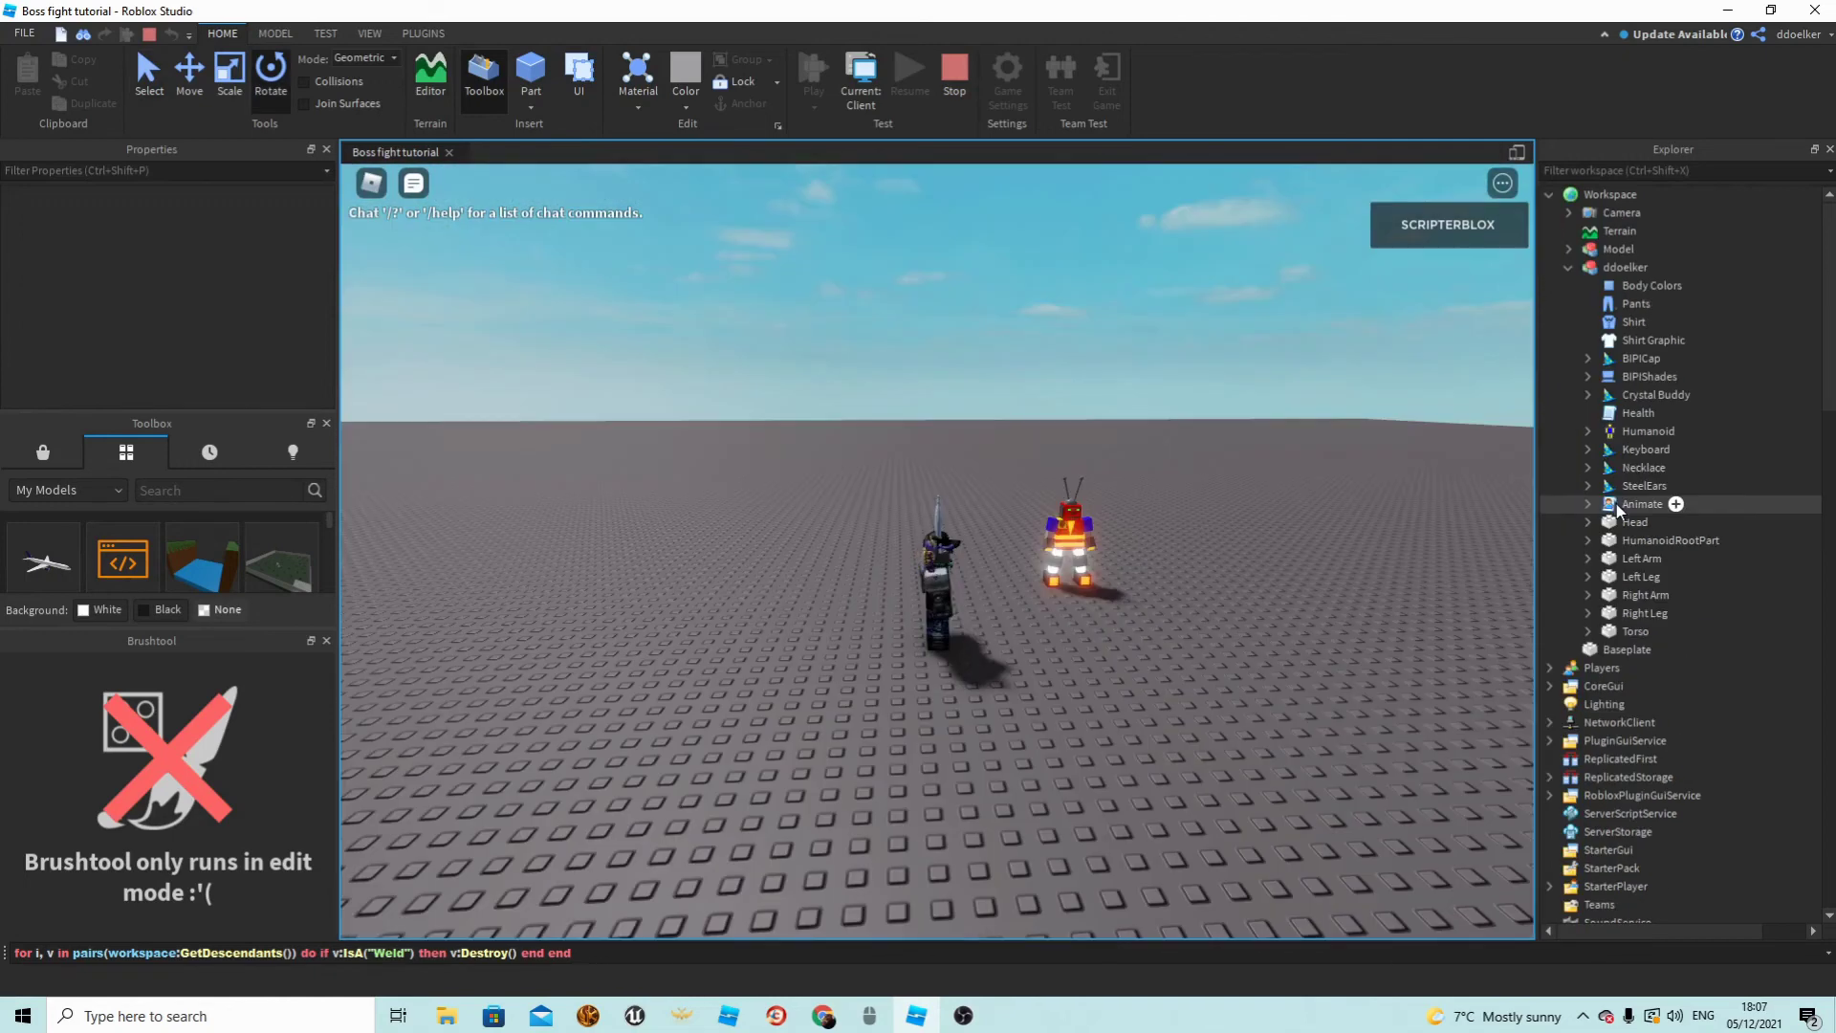
# Copy the Animate script from the player's character in the running test, and stop the test.
pyautogui.click(1618, 507)
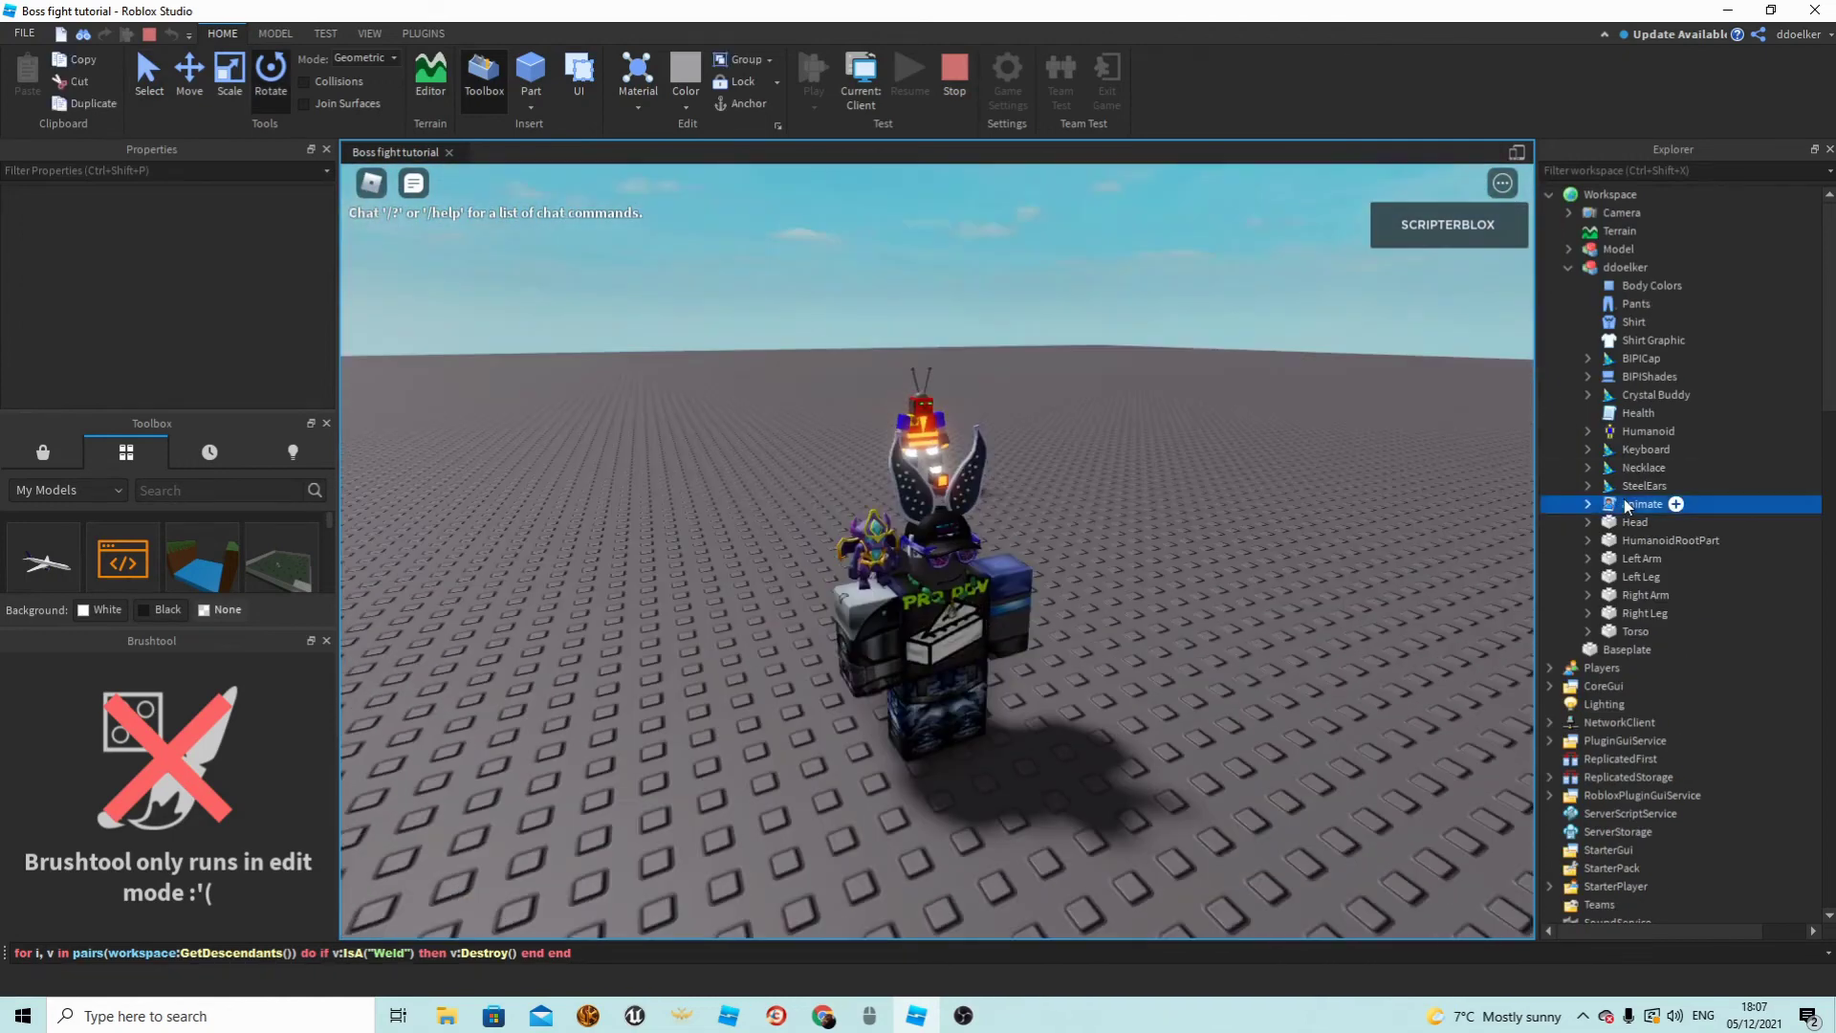
pyautogui.scroll(2, 1139, 565)
pyautogui.moveTo(1139, 565); pyautogui.dragTo(1139, 566, button='right')
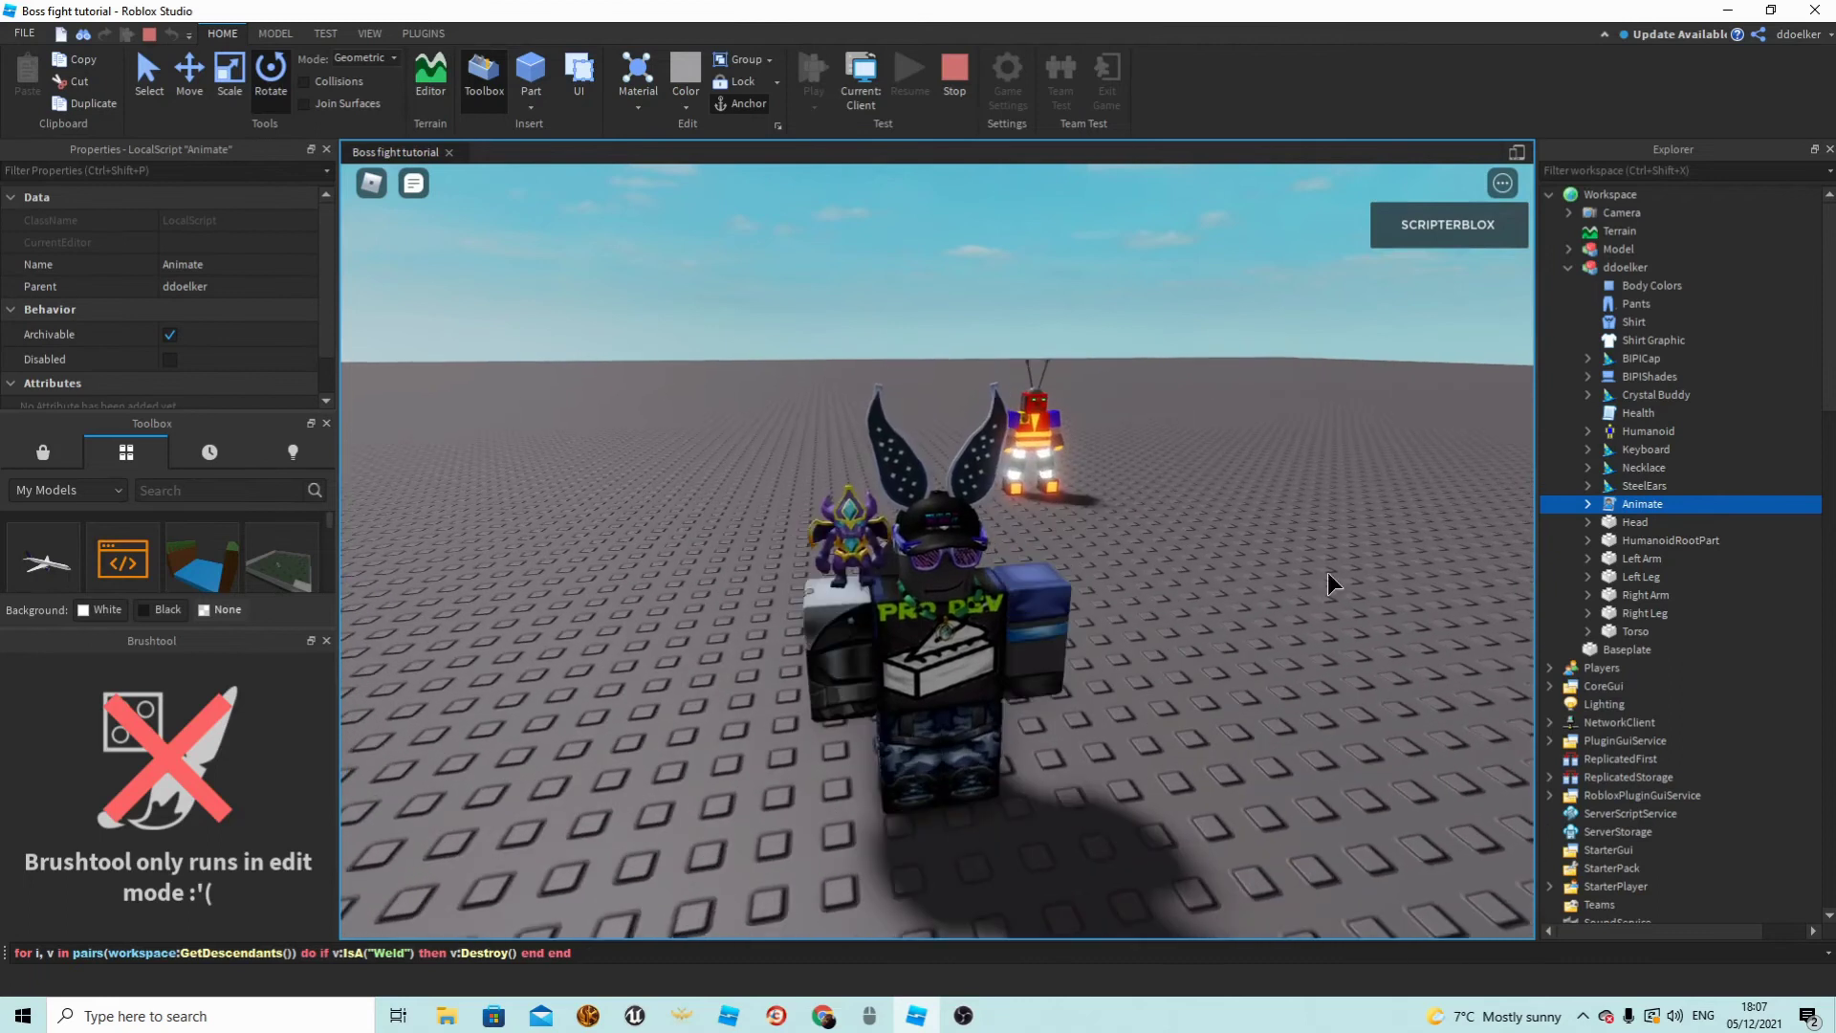
pyautogui.click(1588, 506)
pyautogui.click(1588, 507)
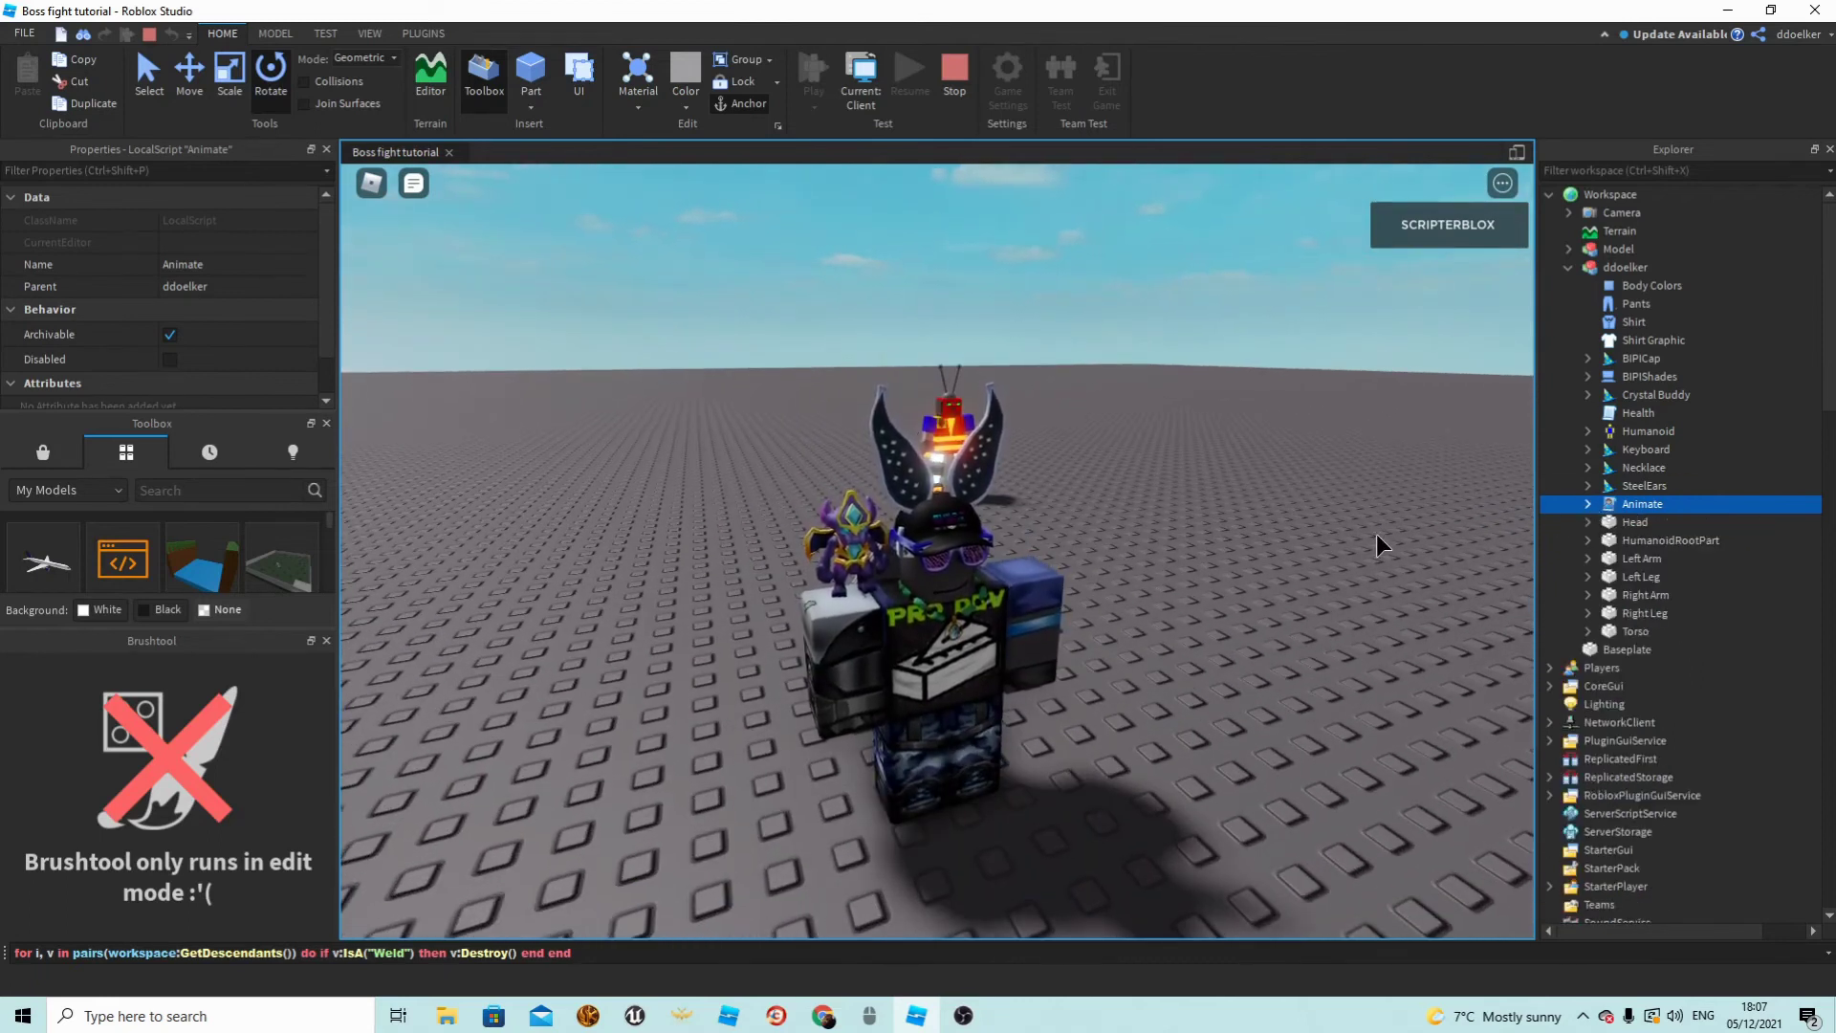
pyautogui.hotkey('ctrl', 'c')
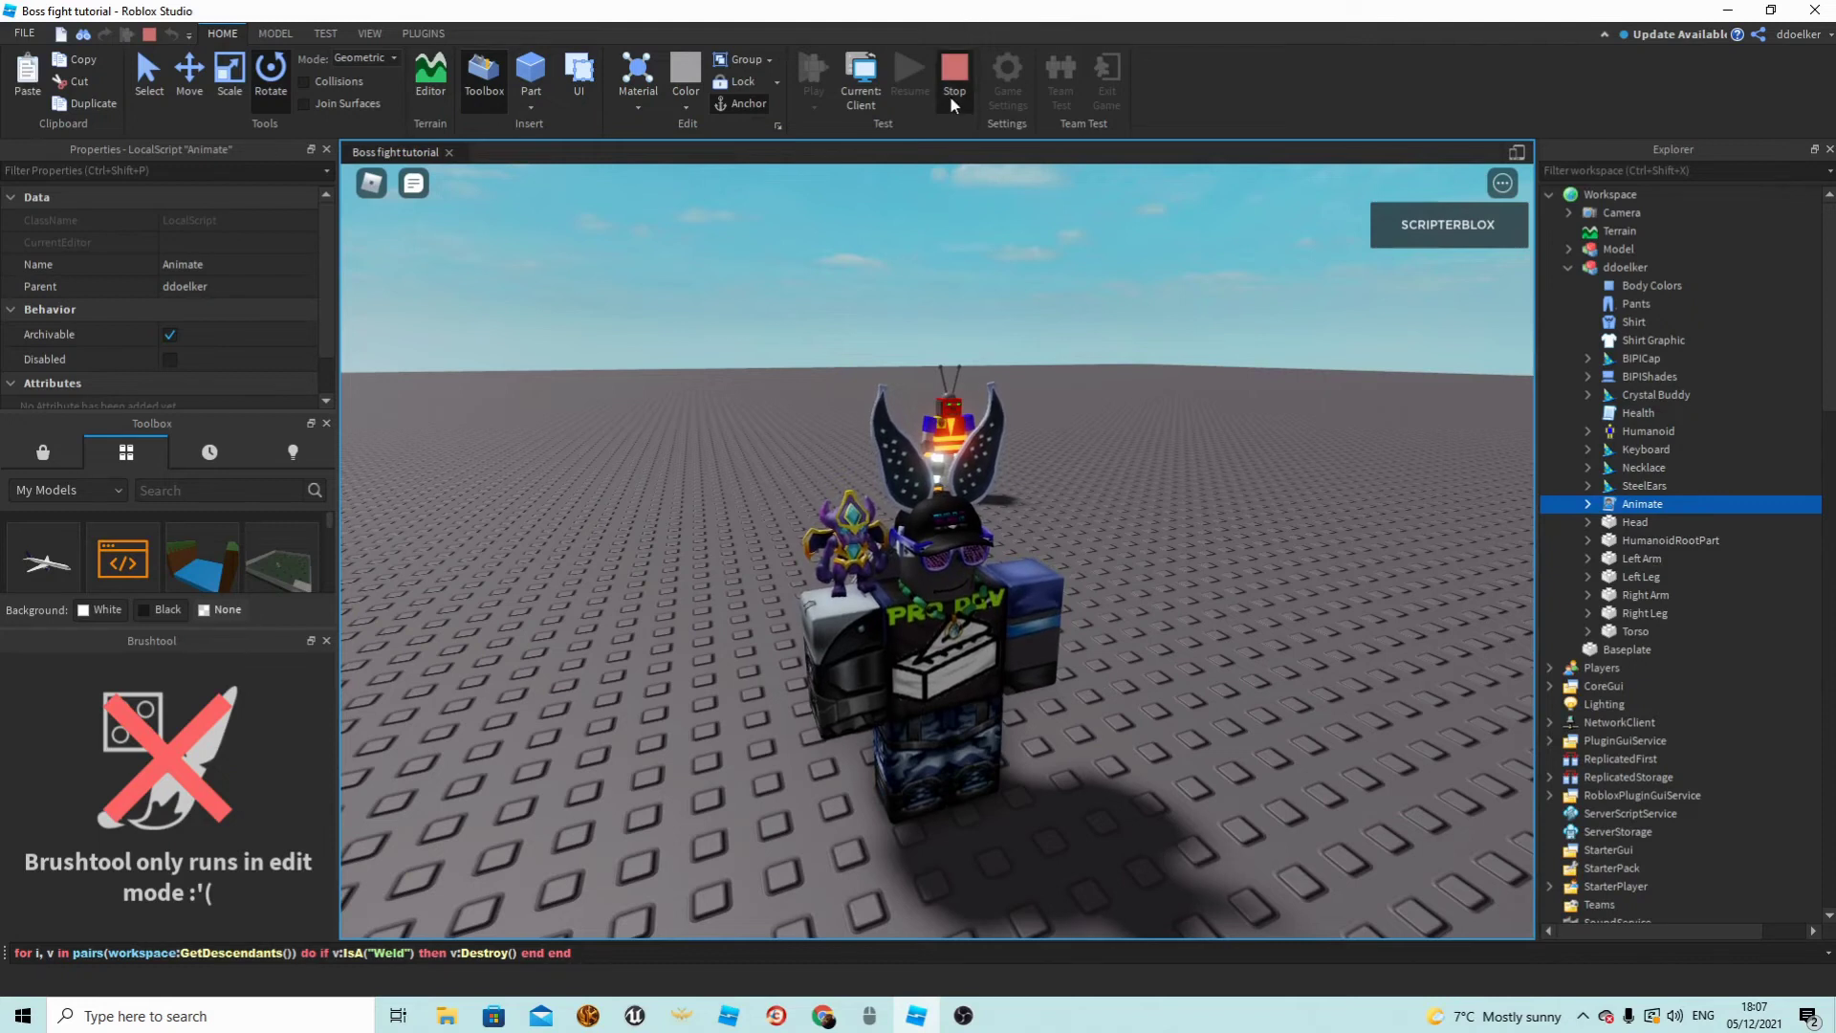
pyautogui.click(954, 76)
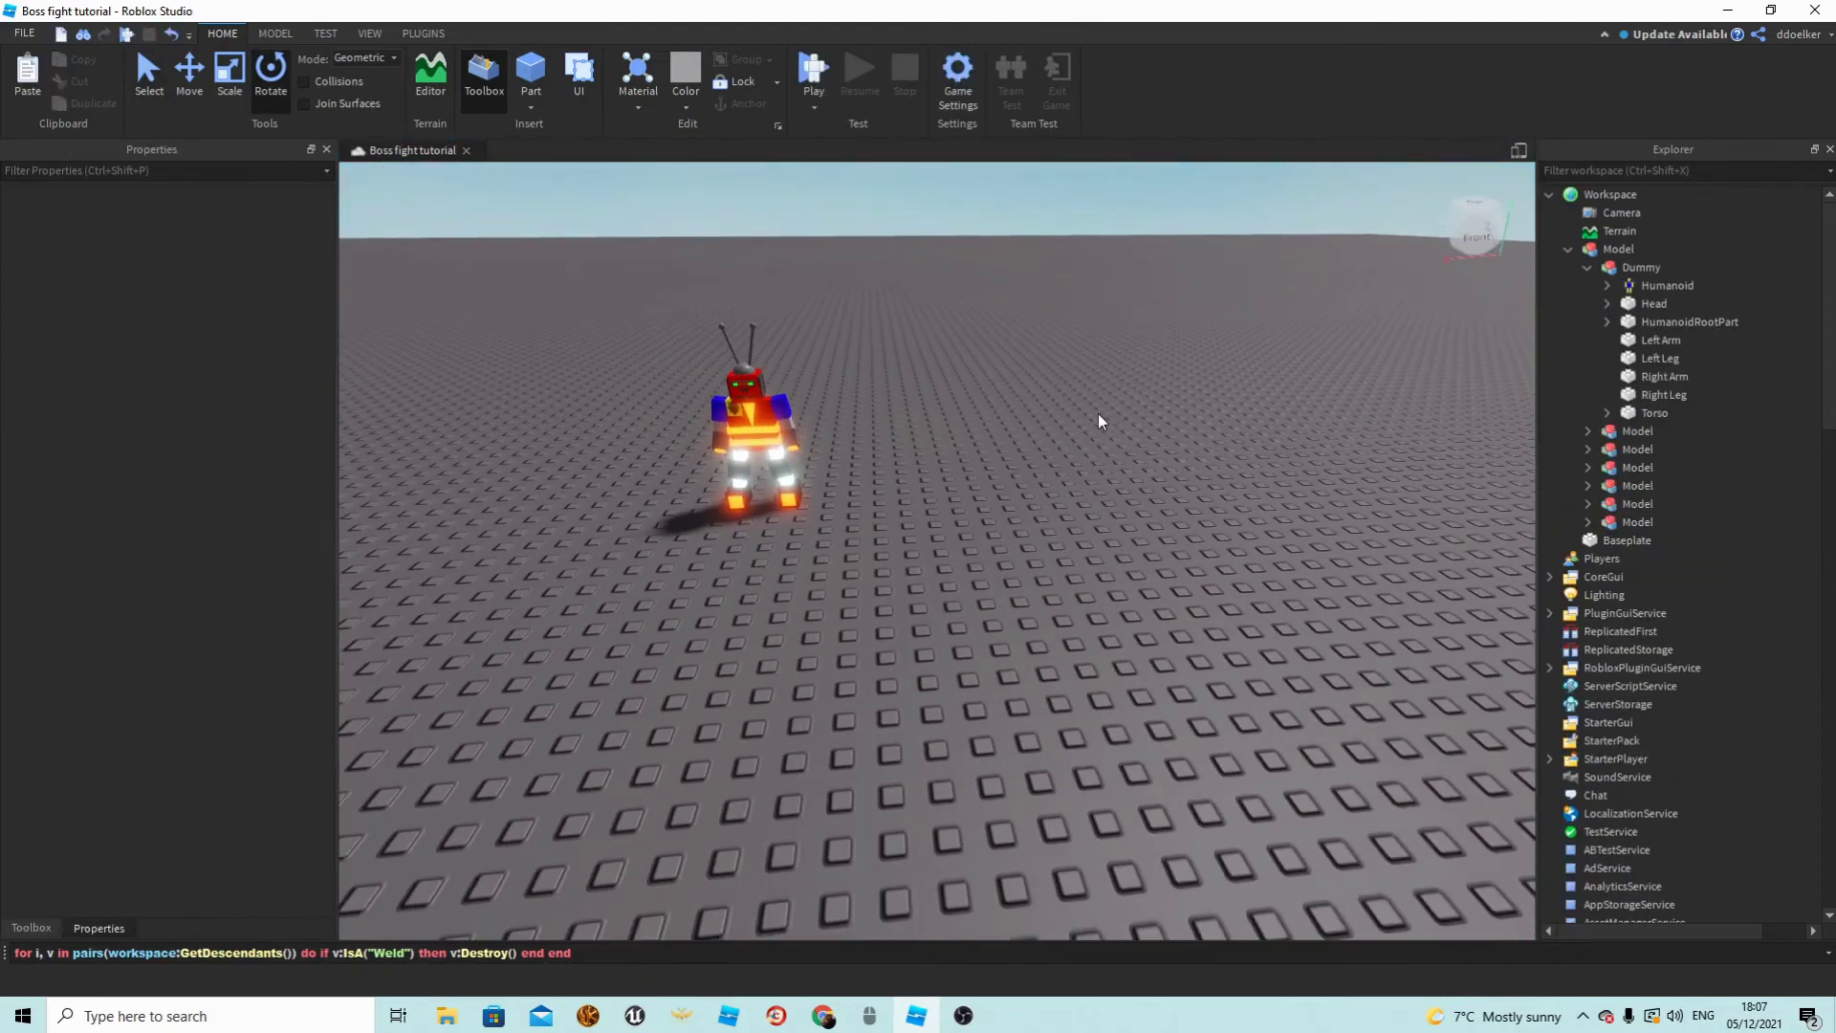
# Paste the Animate script, move it into the robot Model's Dummy, and check the animation values inside it.
pyautogui.hotkey('ctrl', 'v')
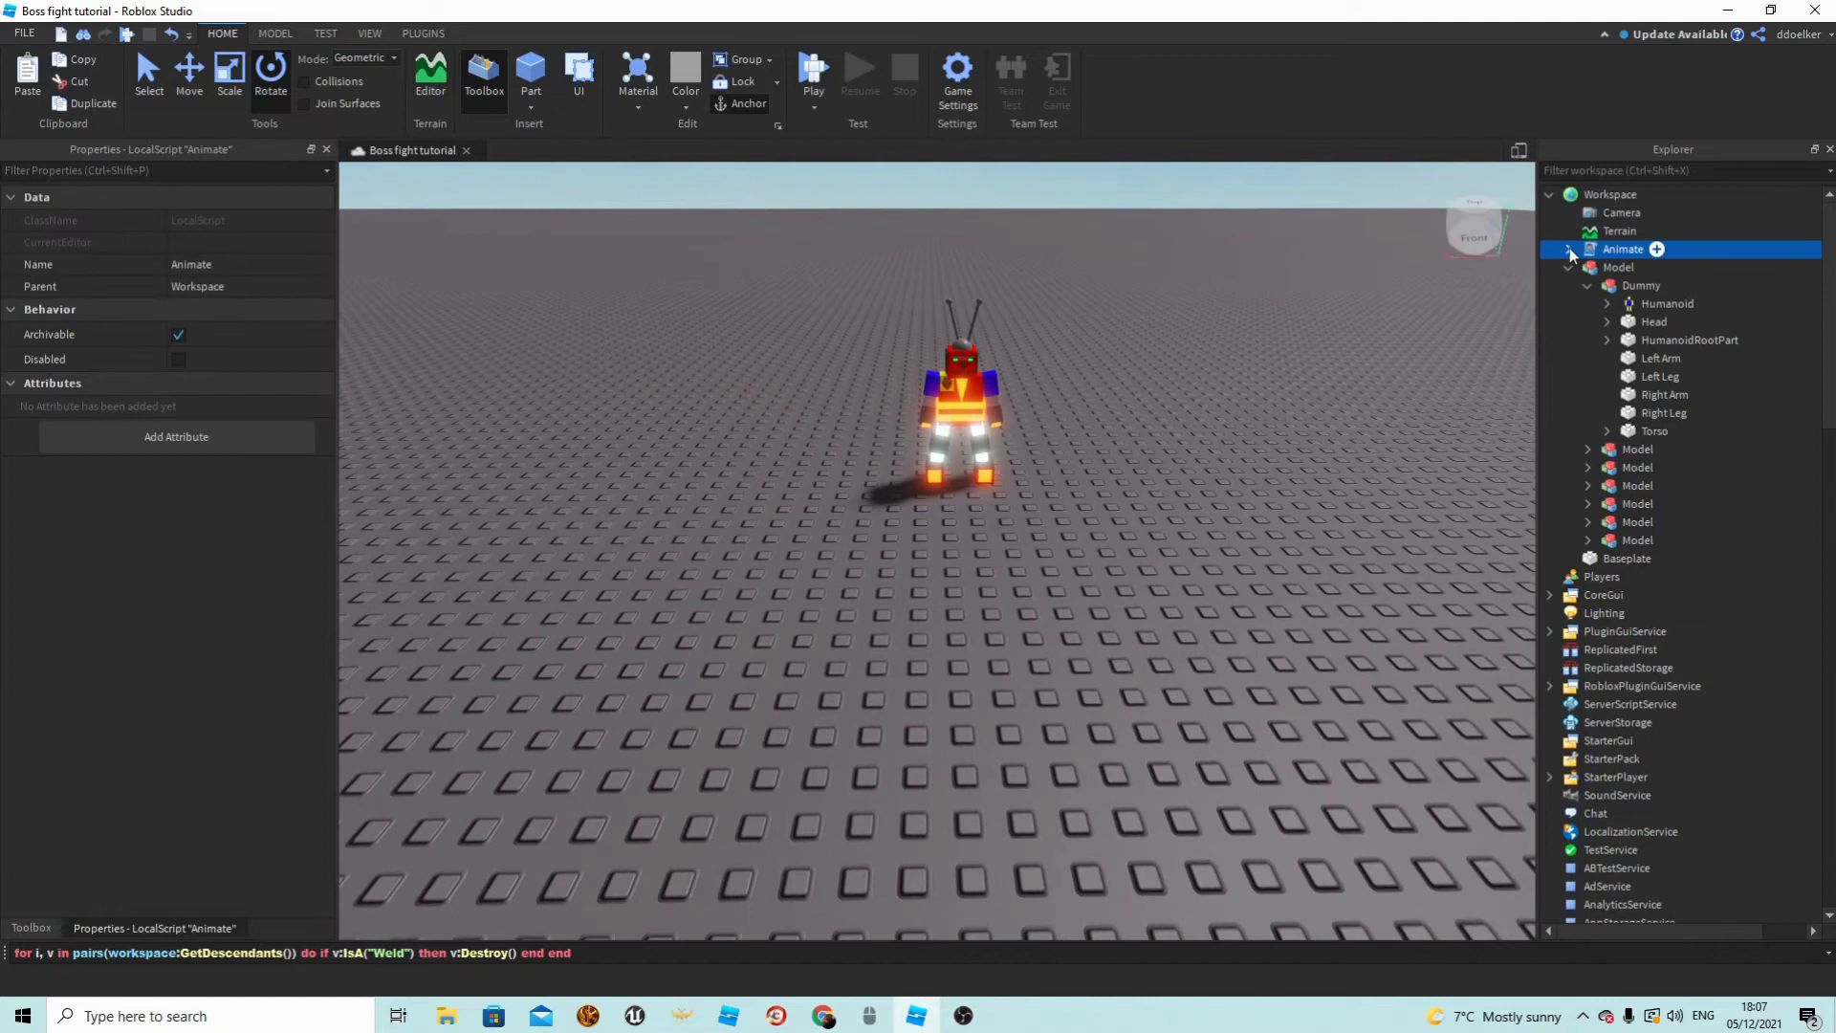
pyautogui.press('w')
pyautogui.moveTo(1262, 345); pyautogui.dragTo(1262, 344, button='right')
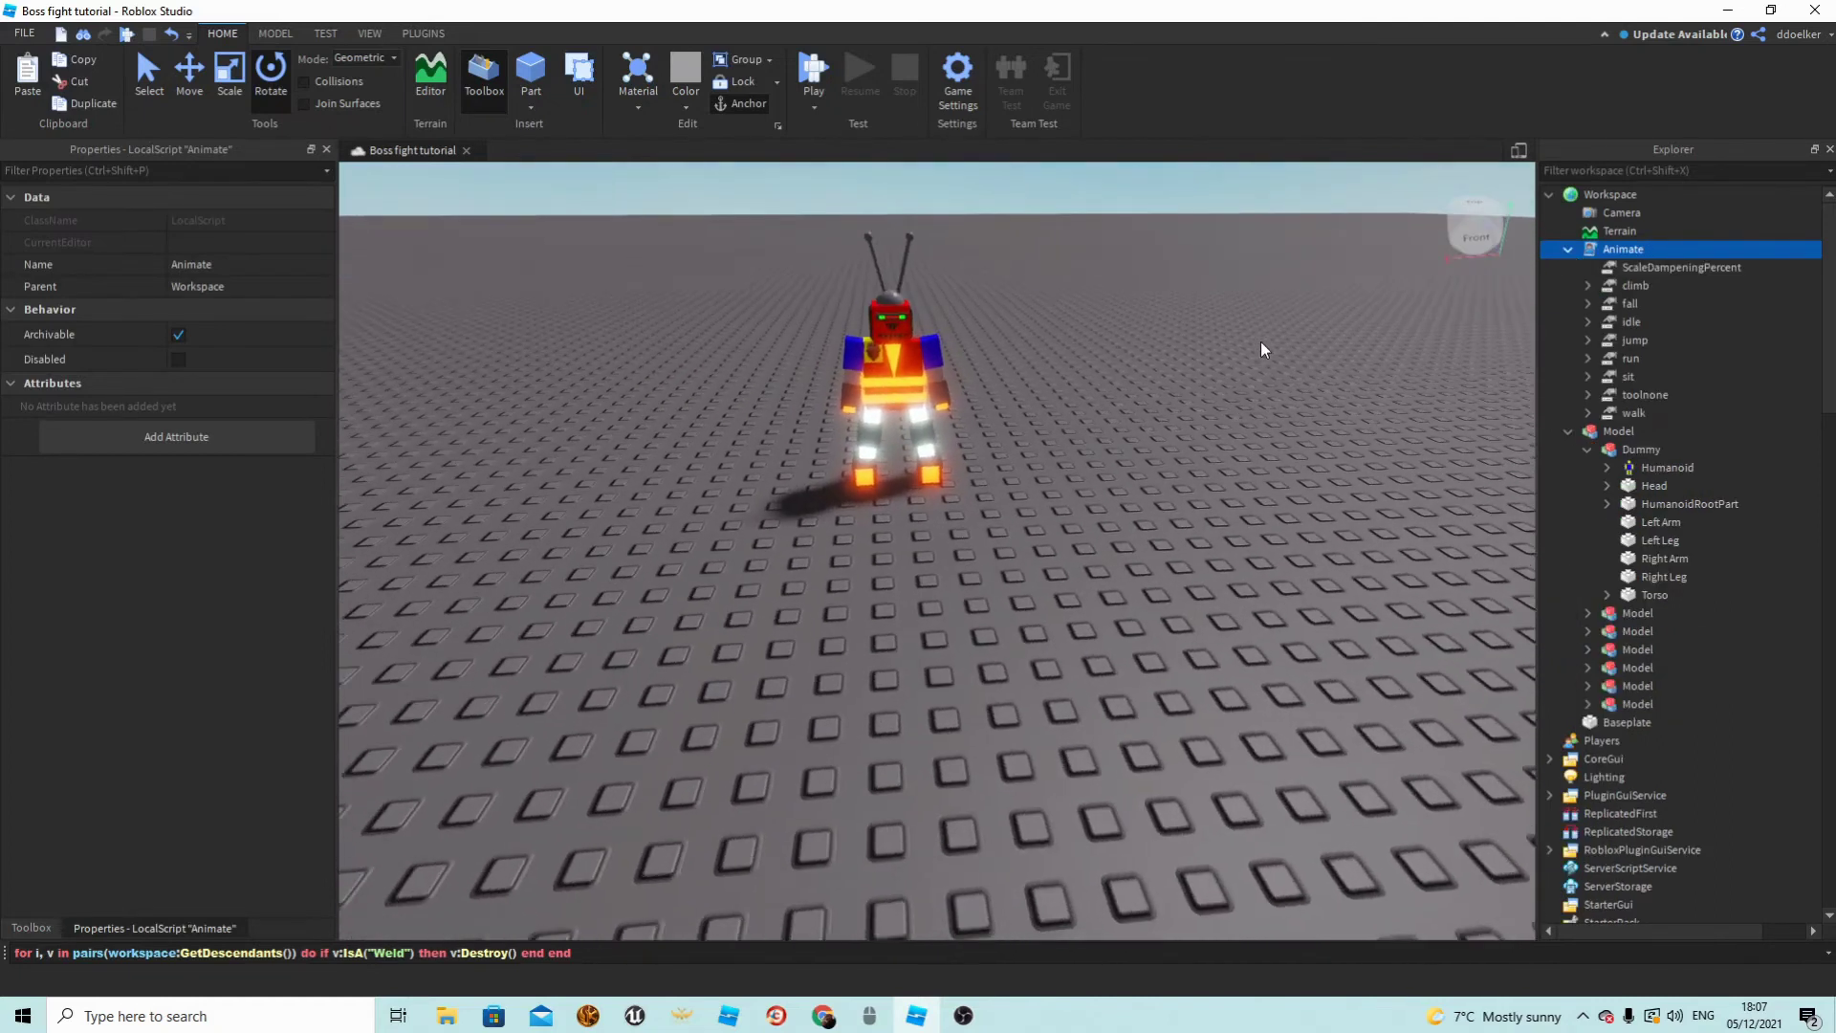
pyautogui.click(1589, 451)
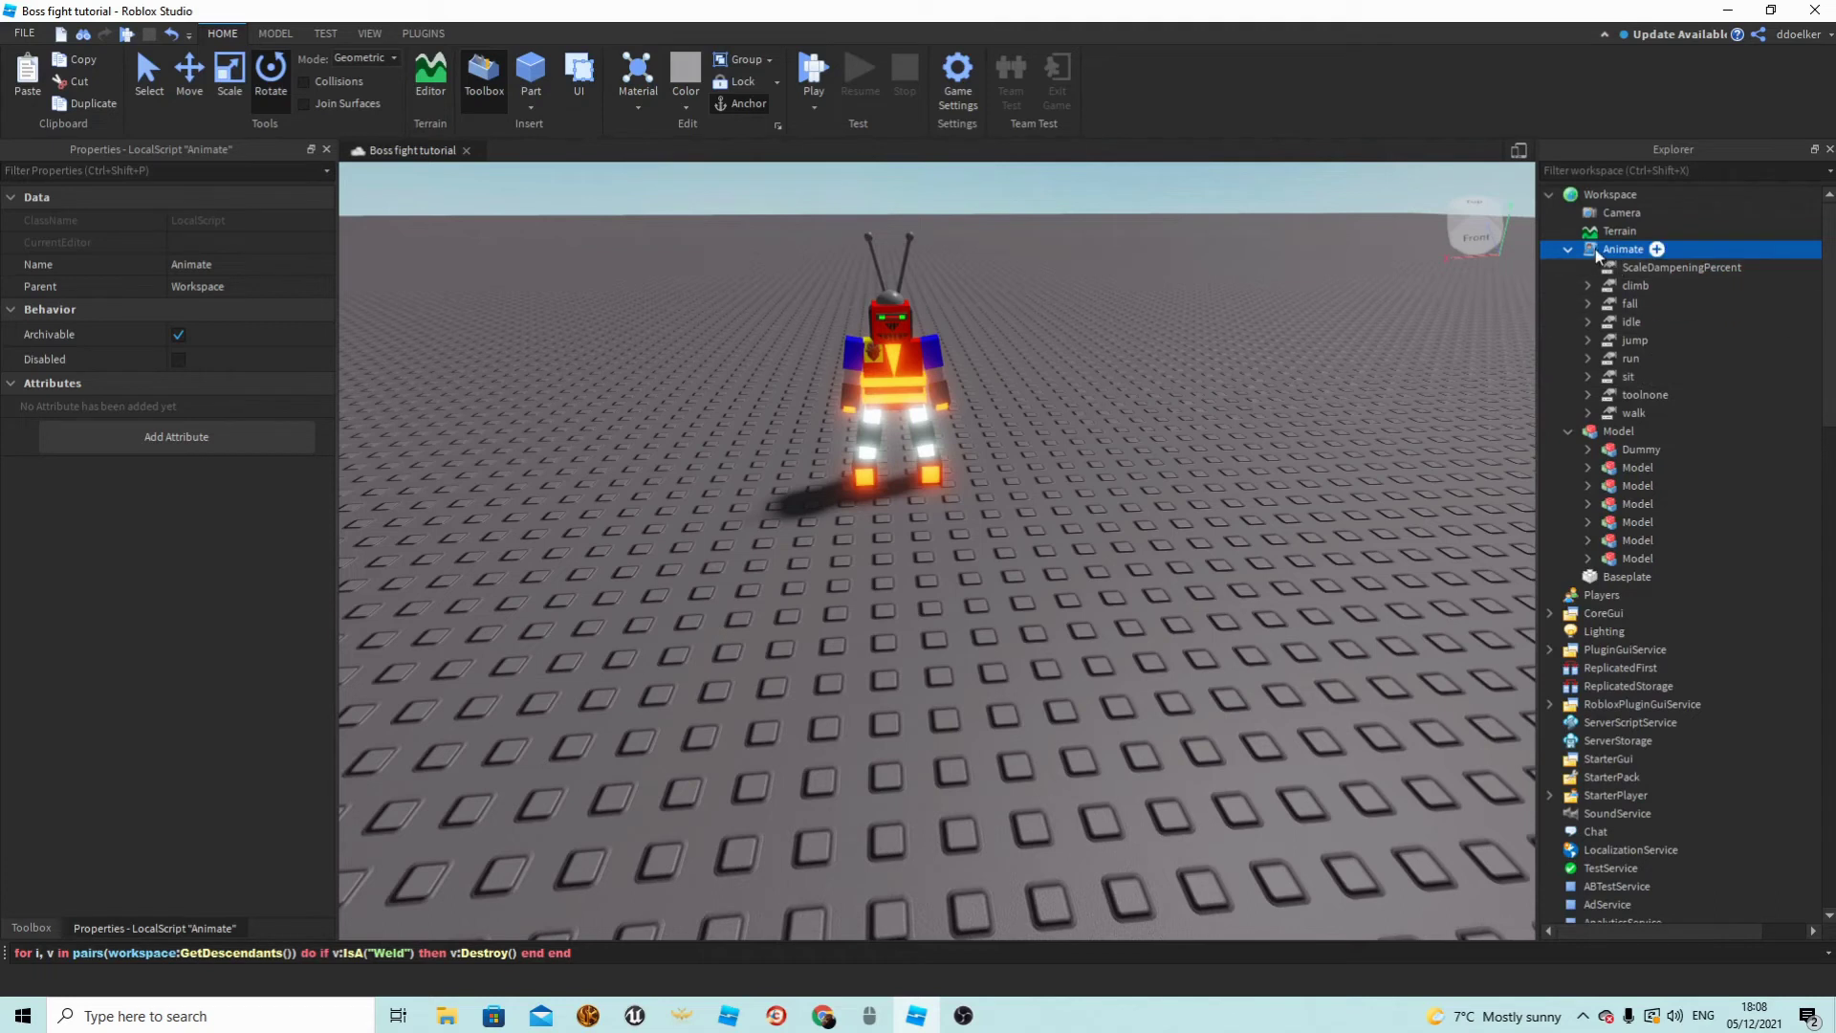
pyautogui.moveTo(1597, 250); pyautogui.dragTo(1627, 448)
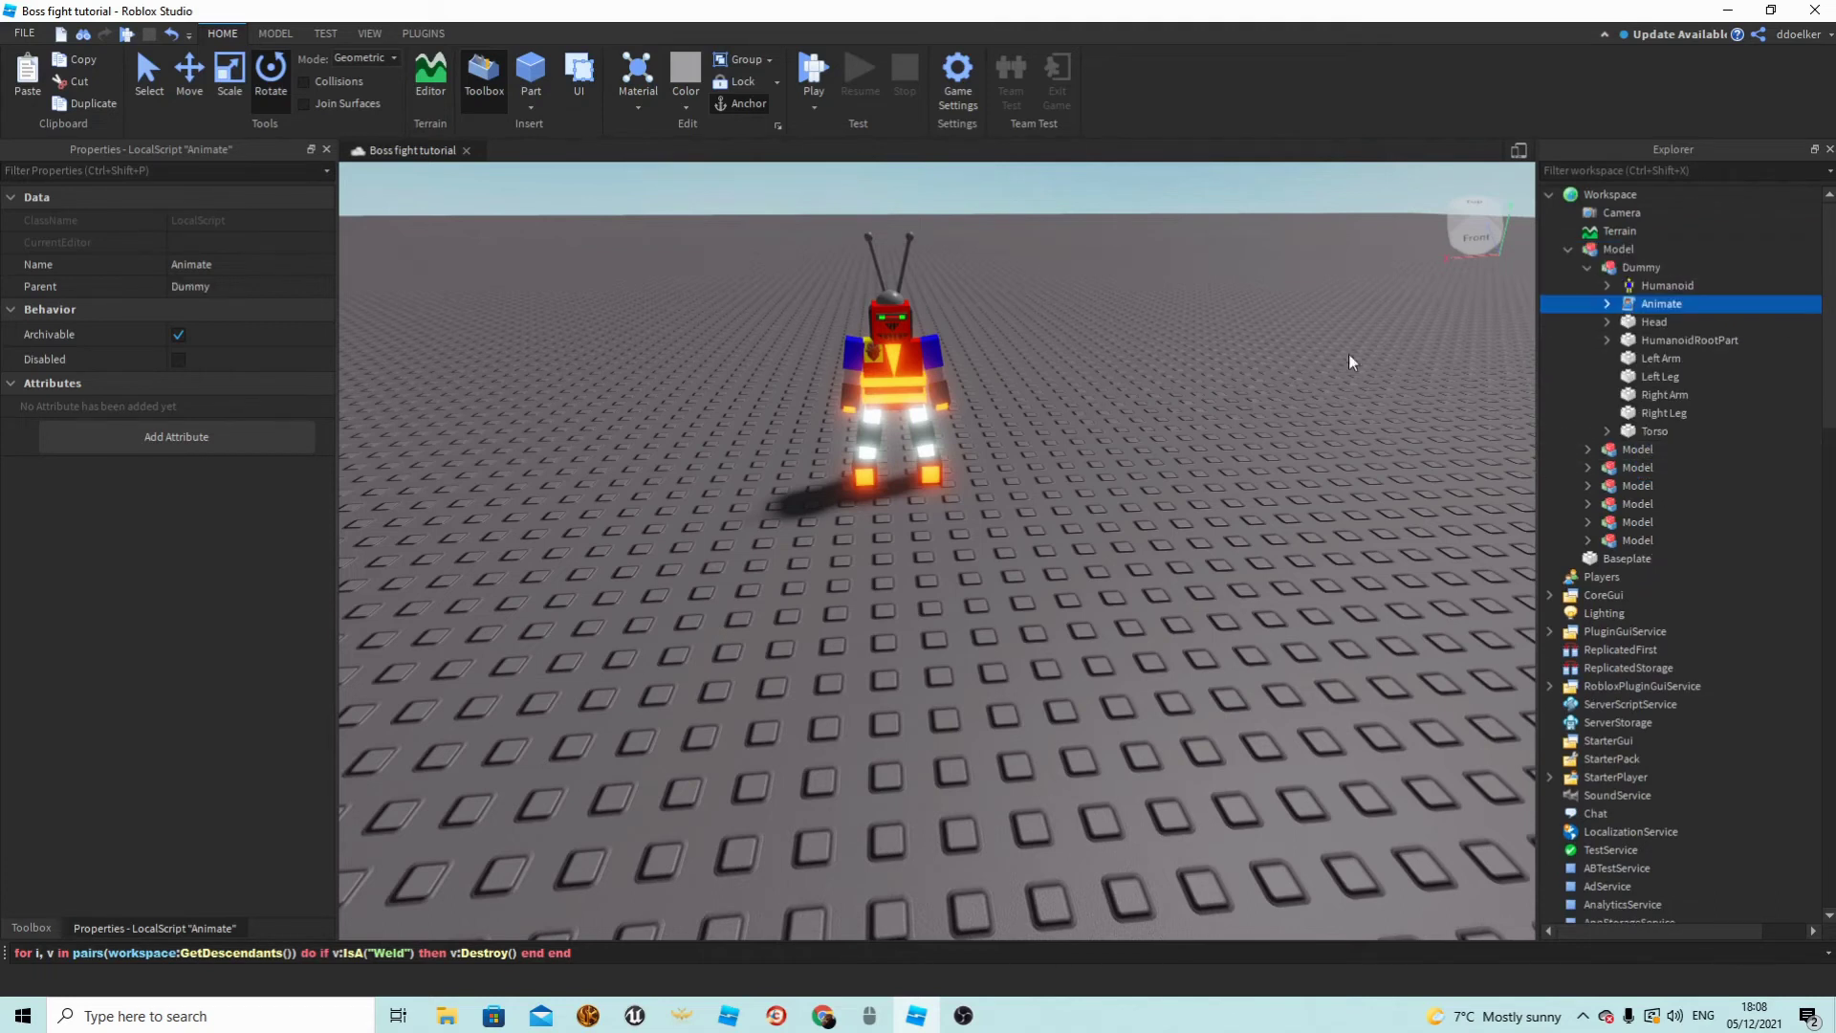
pyautogui.moveTo(1348, 353); pyautogui.dragTo(1358, 346, button='right')
pyautogui.scroll(3, 1362, 354)
pyautogui.click(1608, 303)
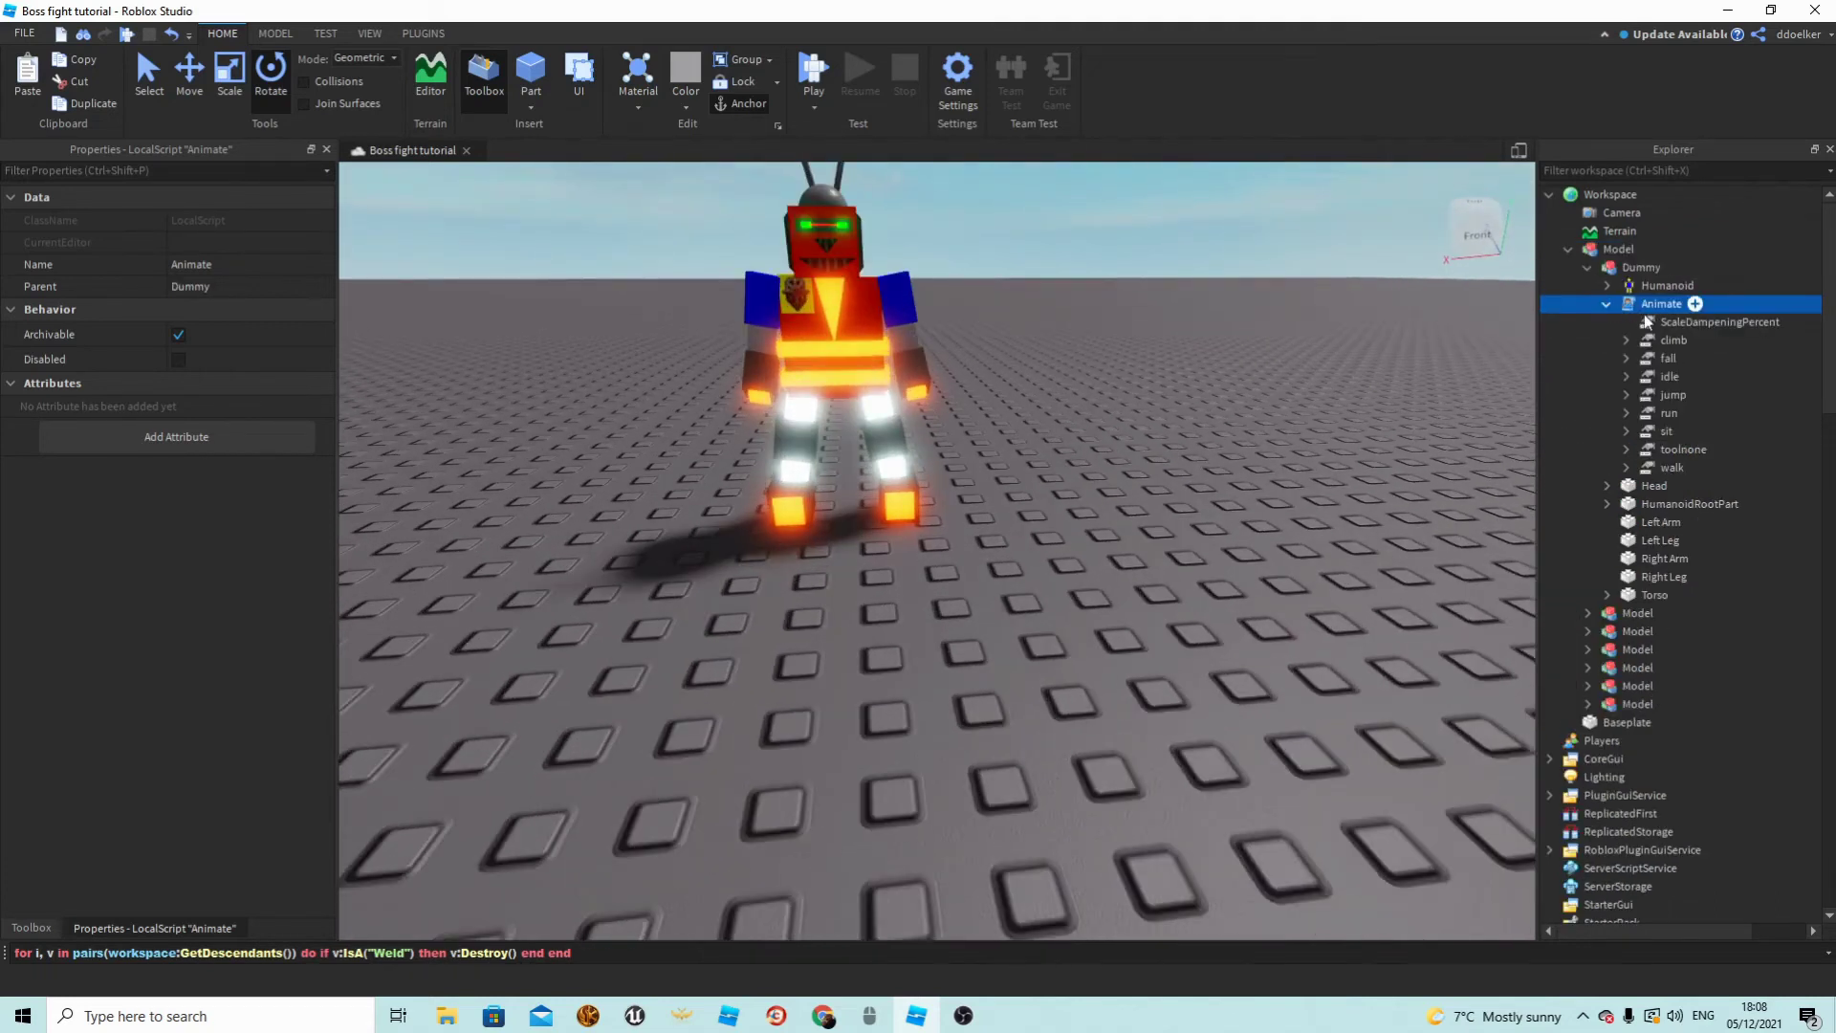
pyautogui.click(1628, 340)
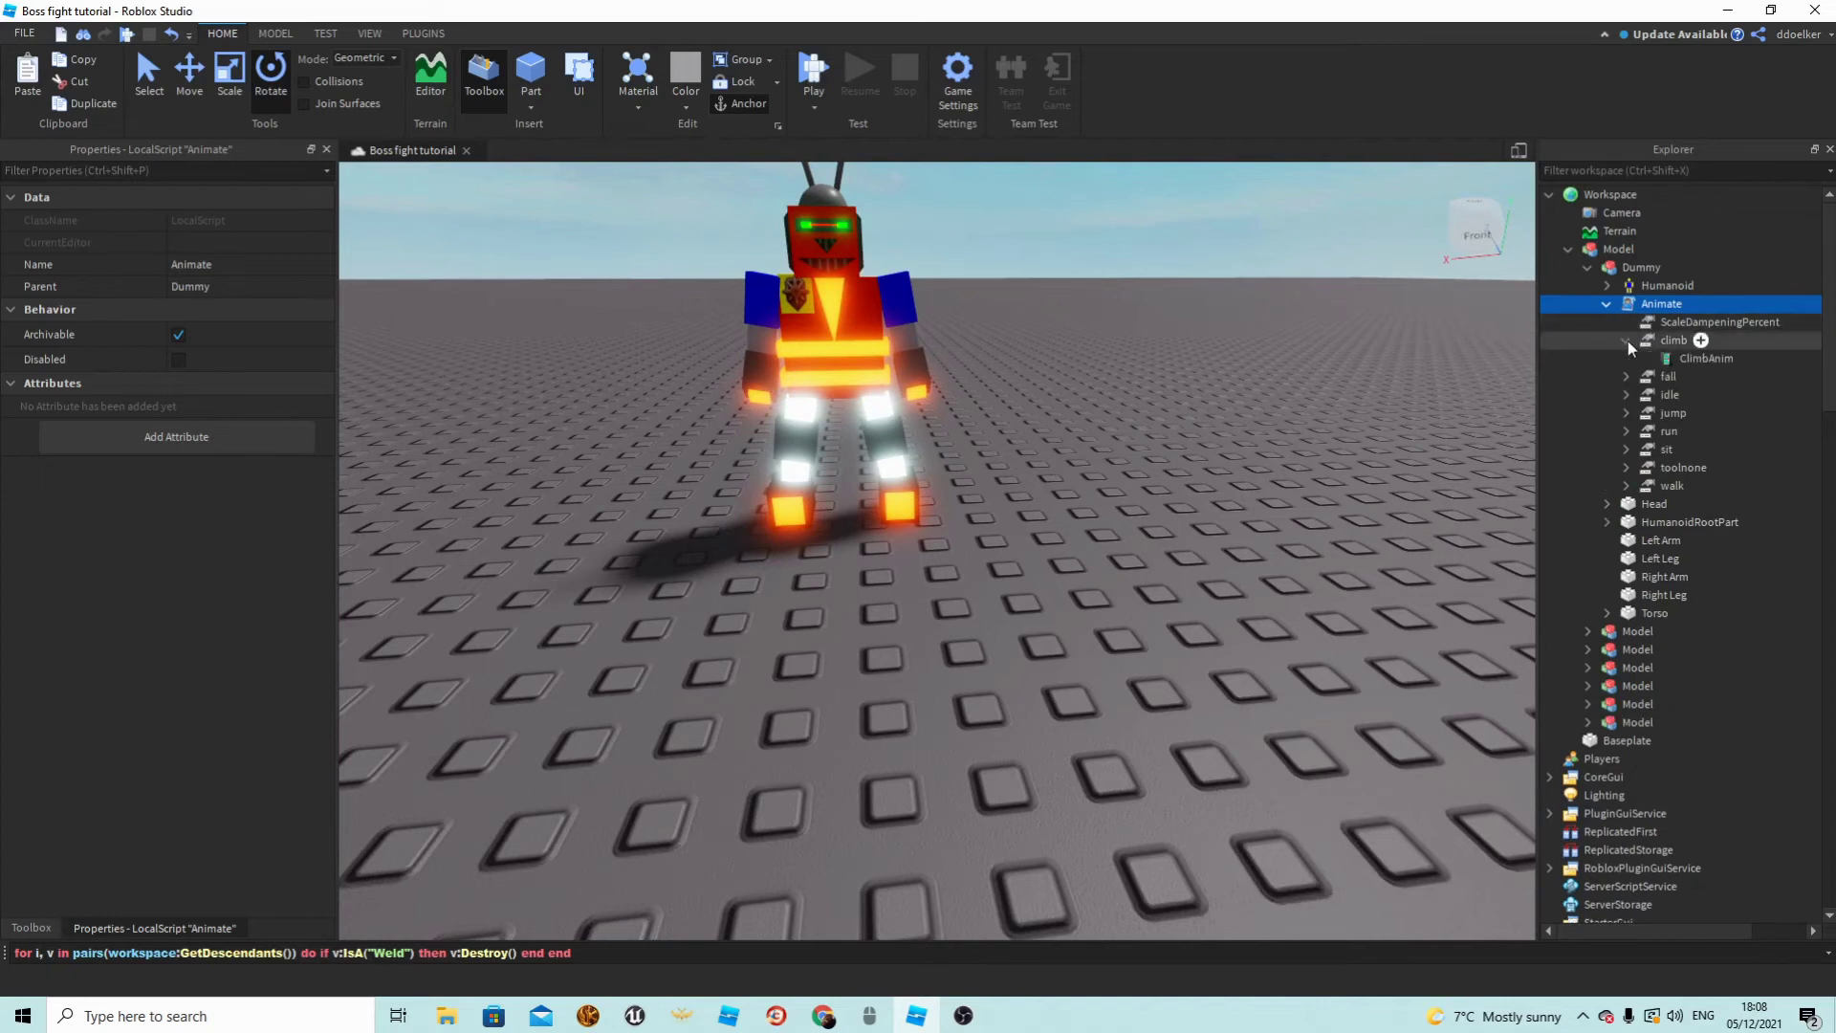
pyautogui.click(1627, 340)
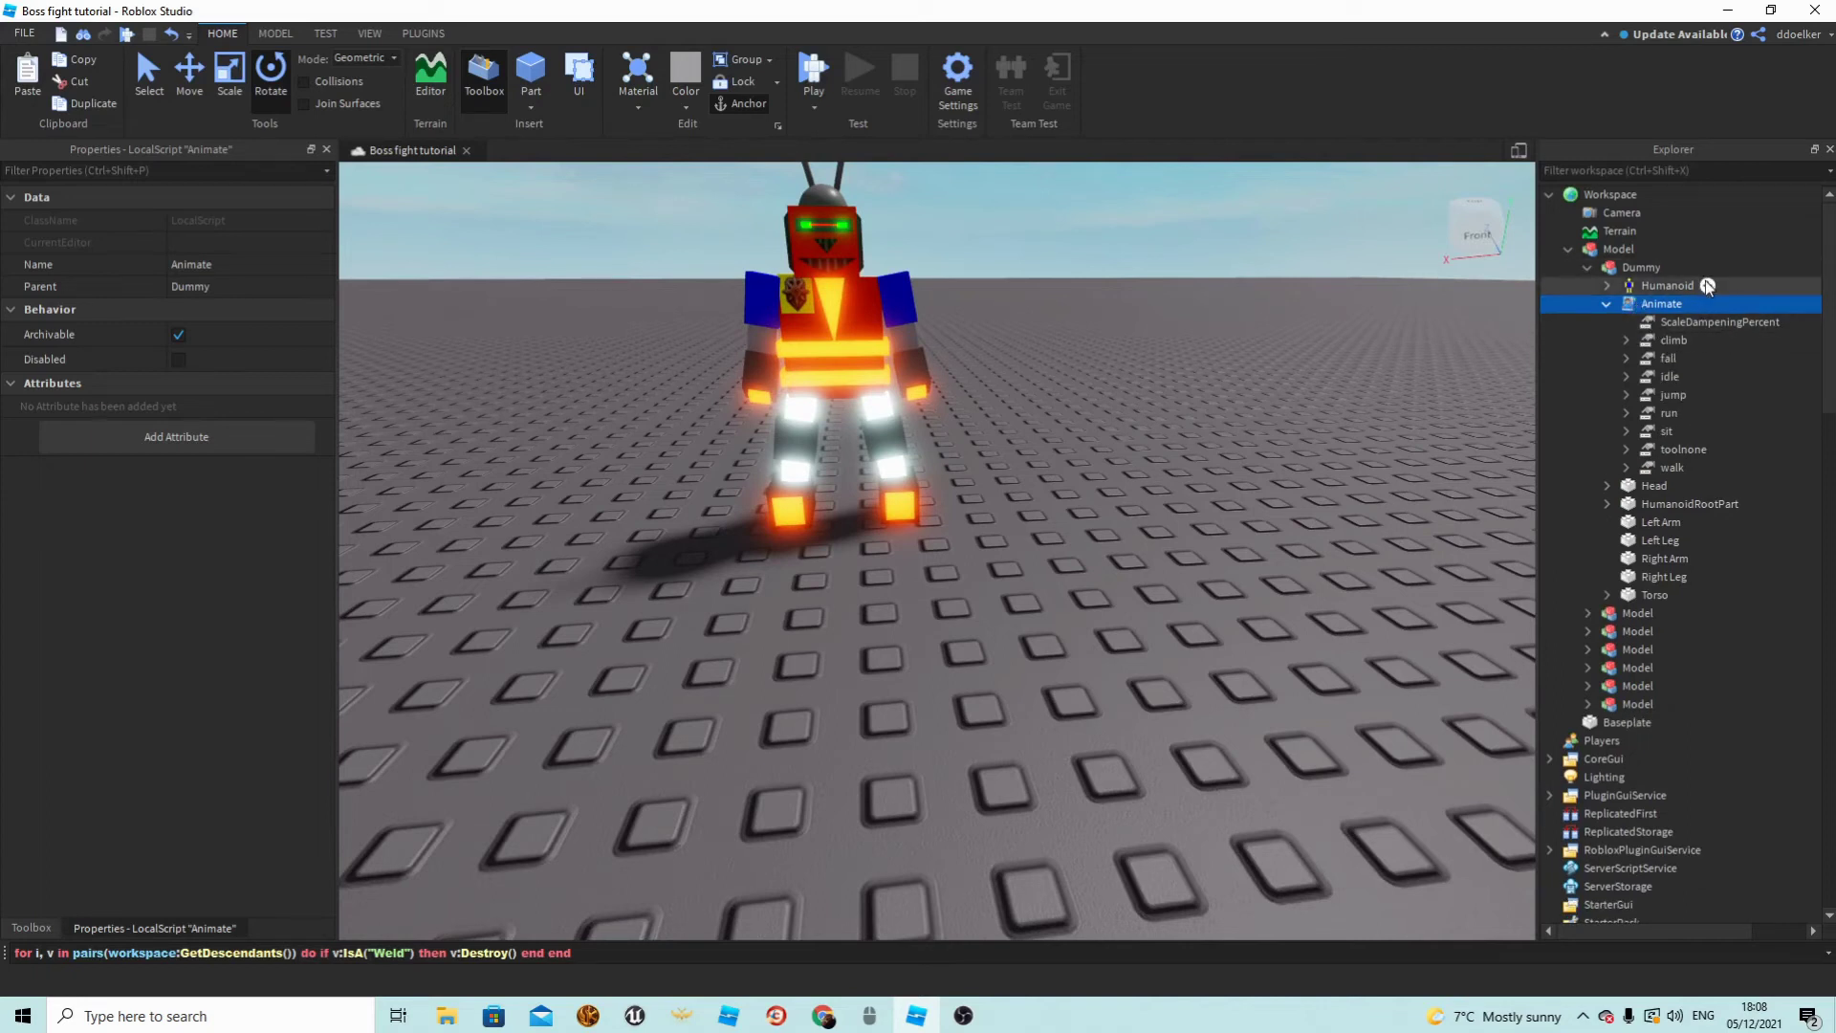
# Add a new Script to the Dummy and clear its default code.
pyautogui.click(1674, 268)
pyautogui.click(1627, 392)
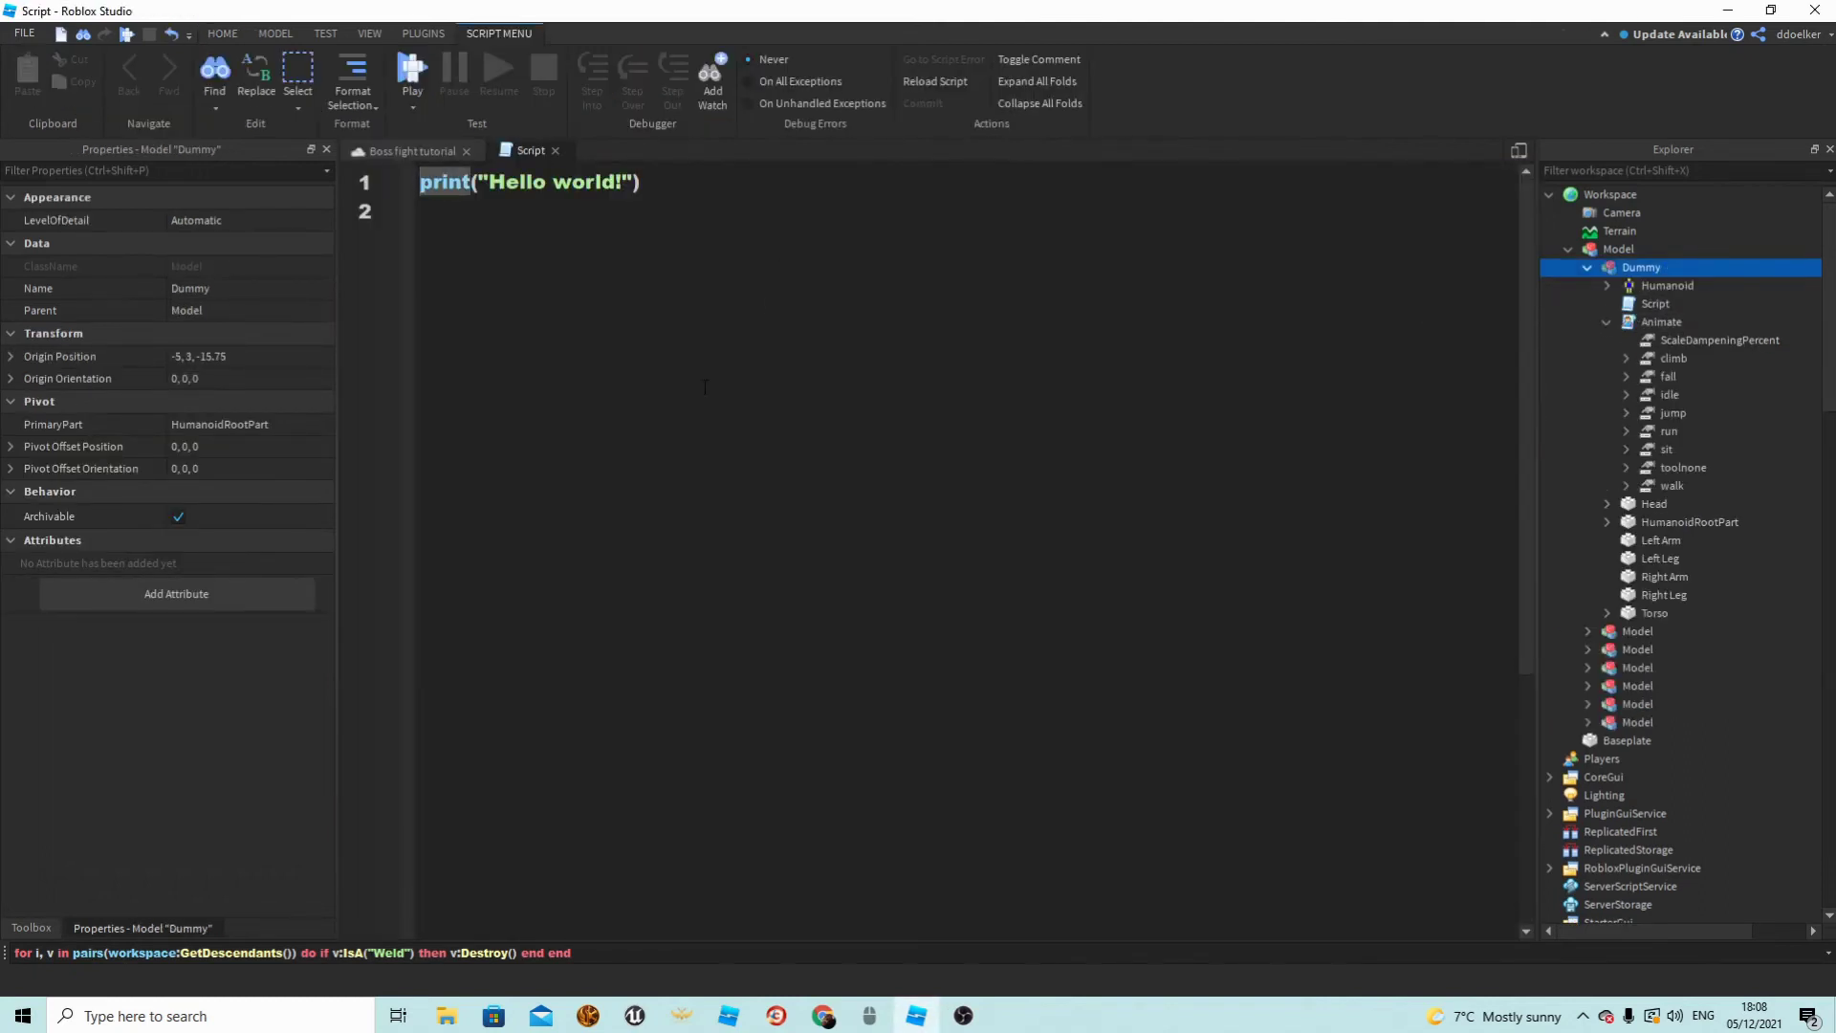
pyautogui.hotkey('ctrl', 'a')
pyautogui.press('BackSpace')
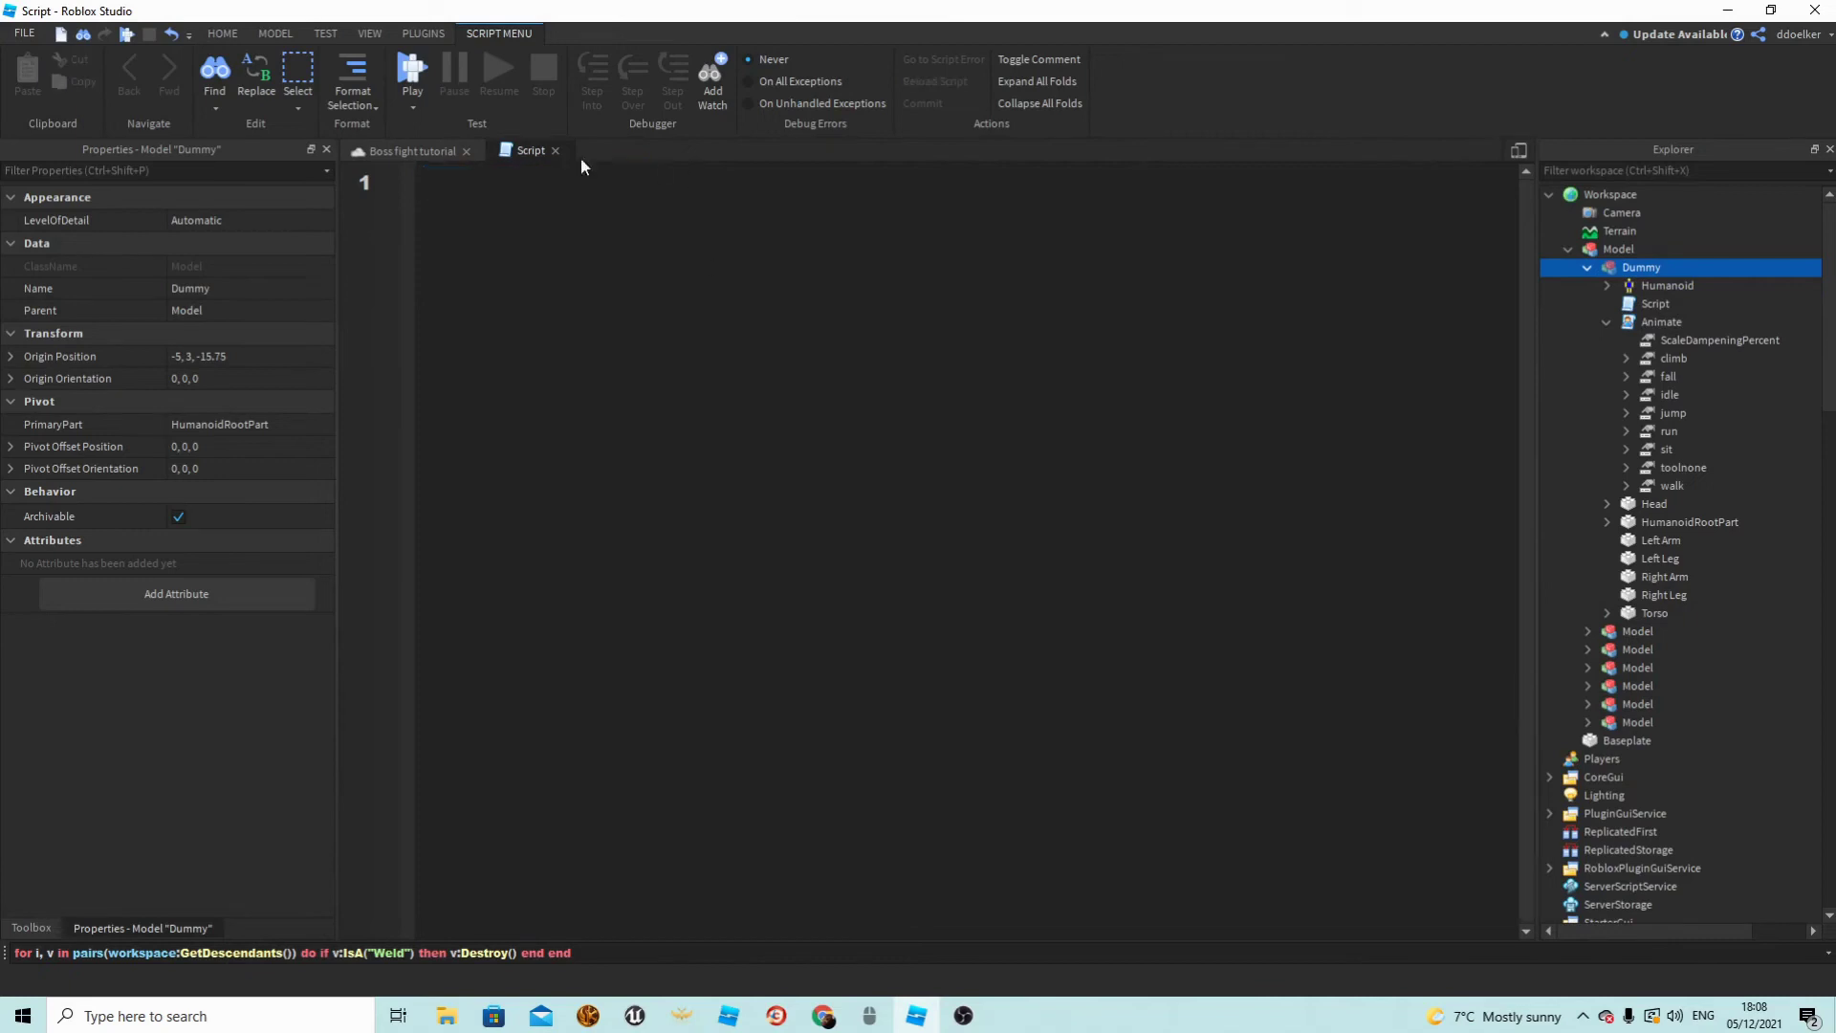
# Copy all the code of the Animate LocalScript into the Dummy's new Script, and return to the 3D view.
pyautogui.click(394, 151)
pyautogui.doubleClick(1645, 324)
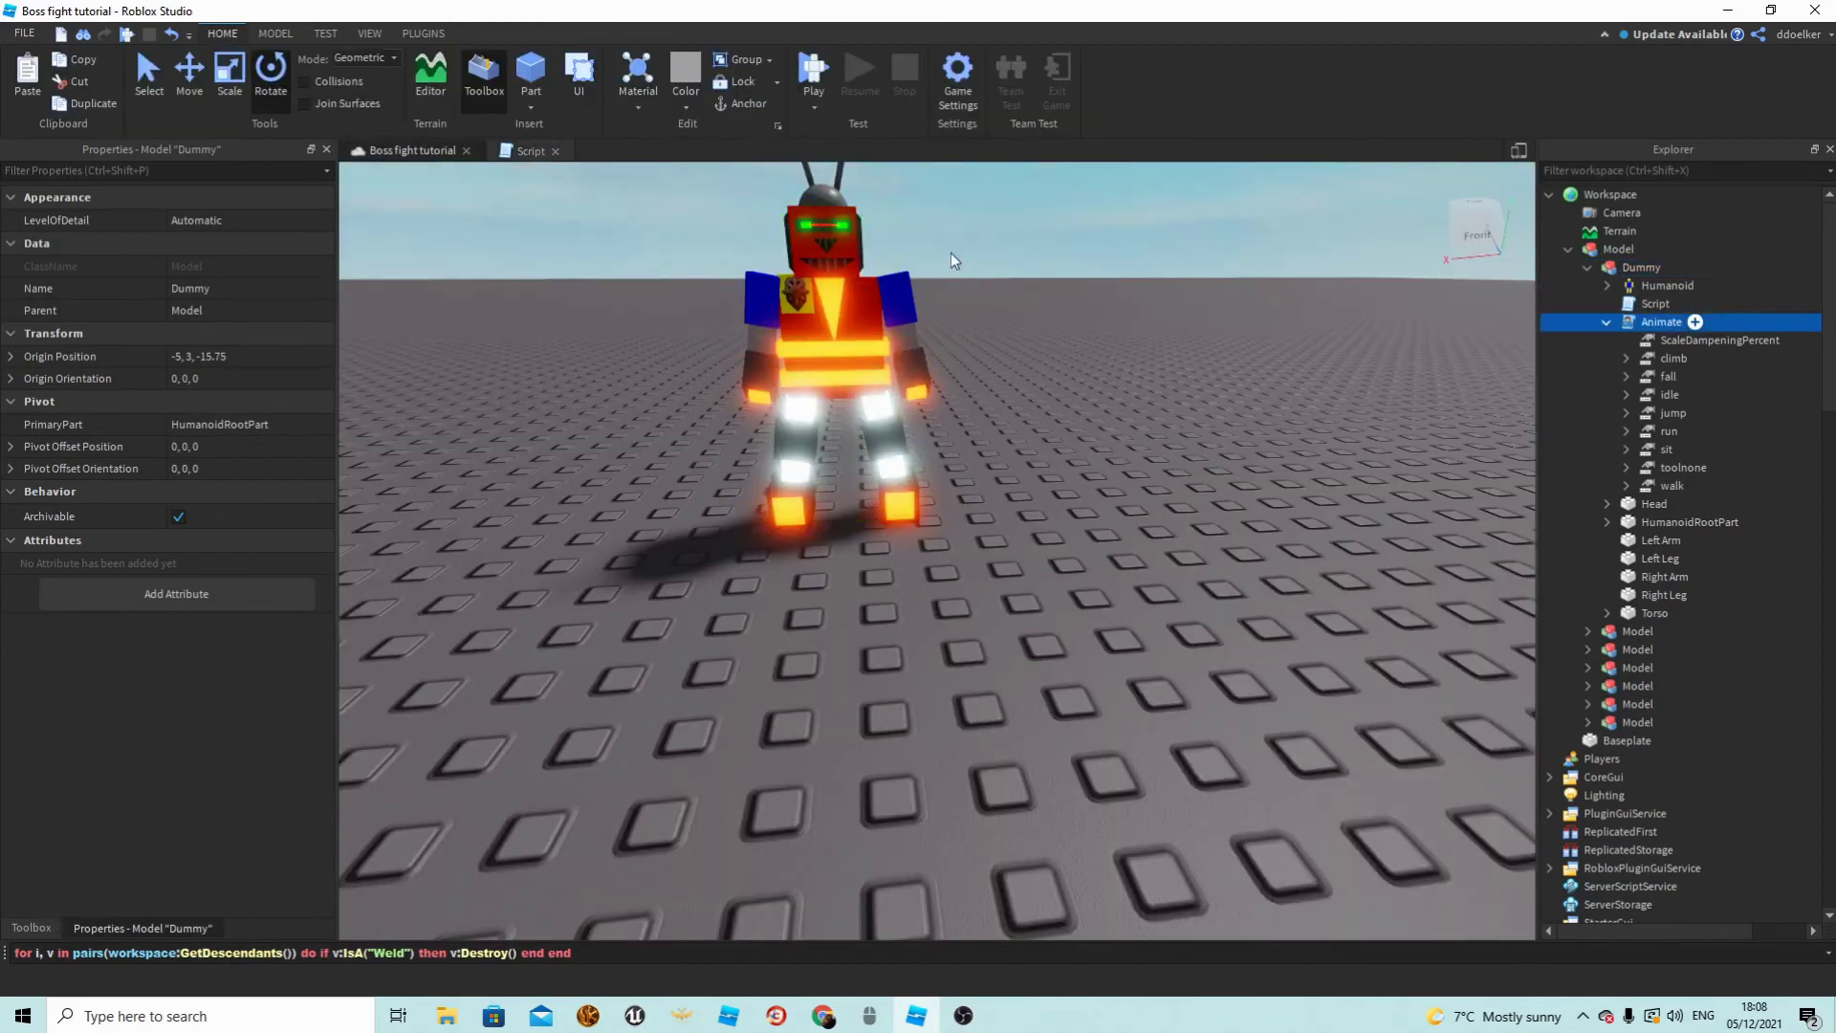
pyautogui.hotkey('ctrl', 'a')
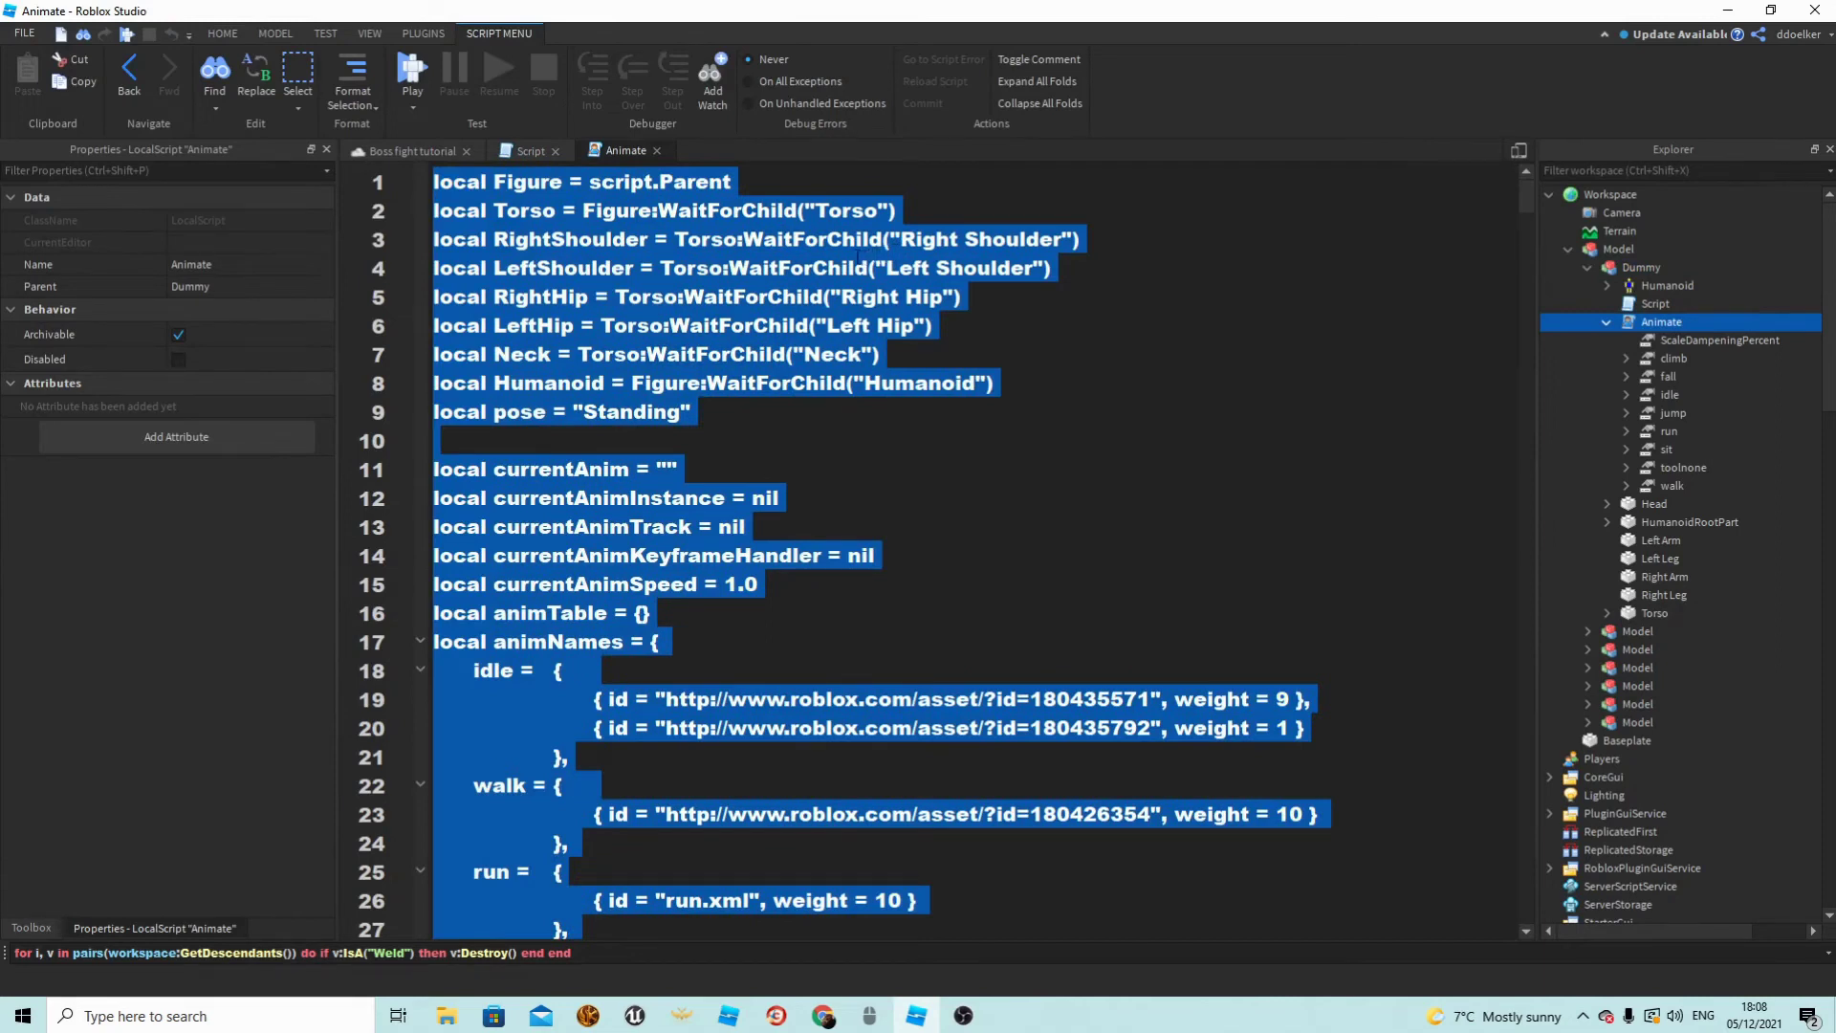
pyautogui.hotkey('ctrl', 'c')
pyautogui.click(531, 153)
pyautogui.hotkey('ctrl', 'v')
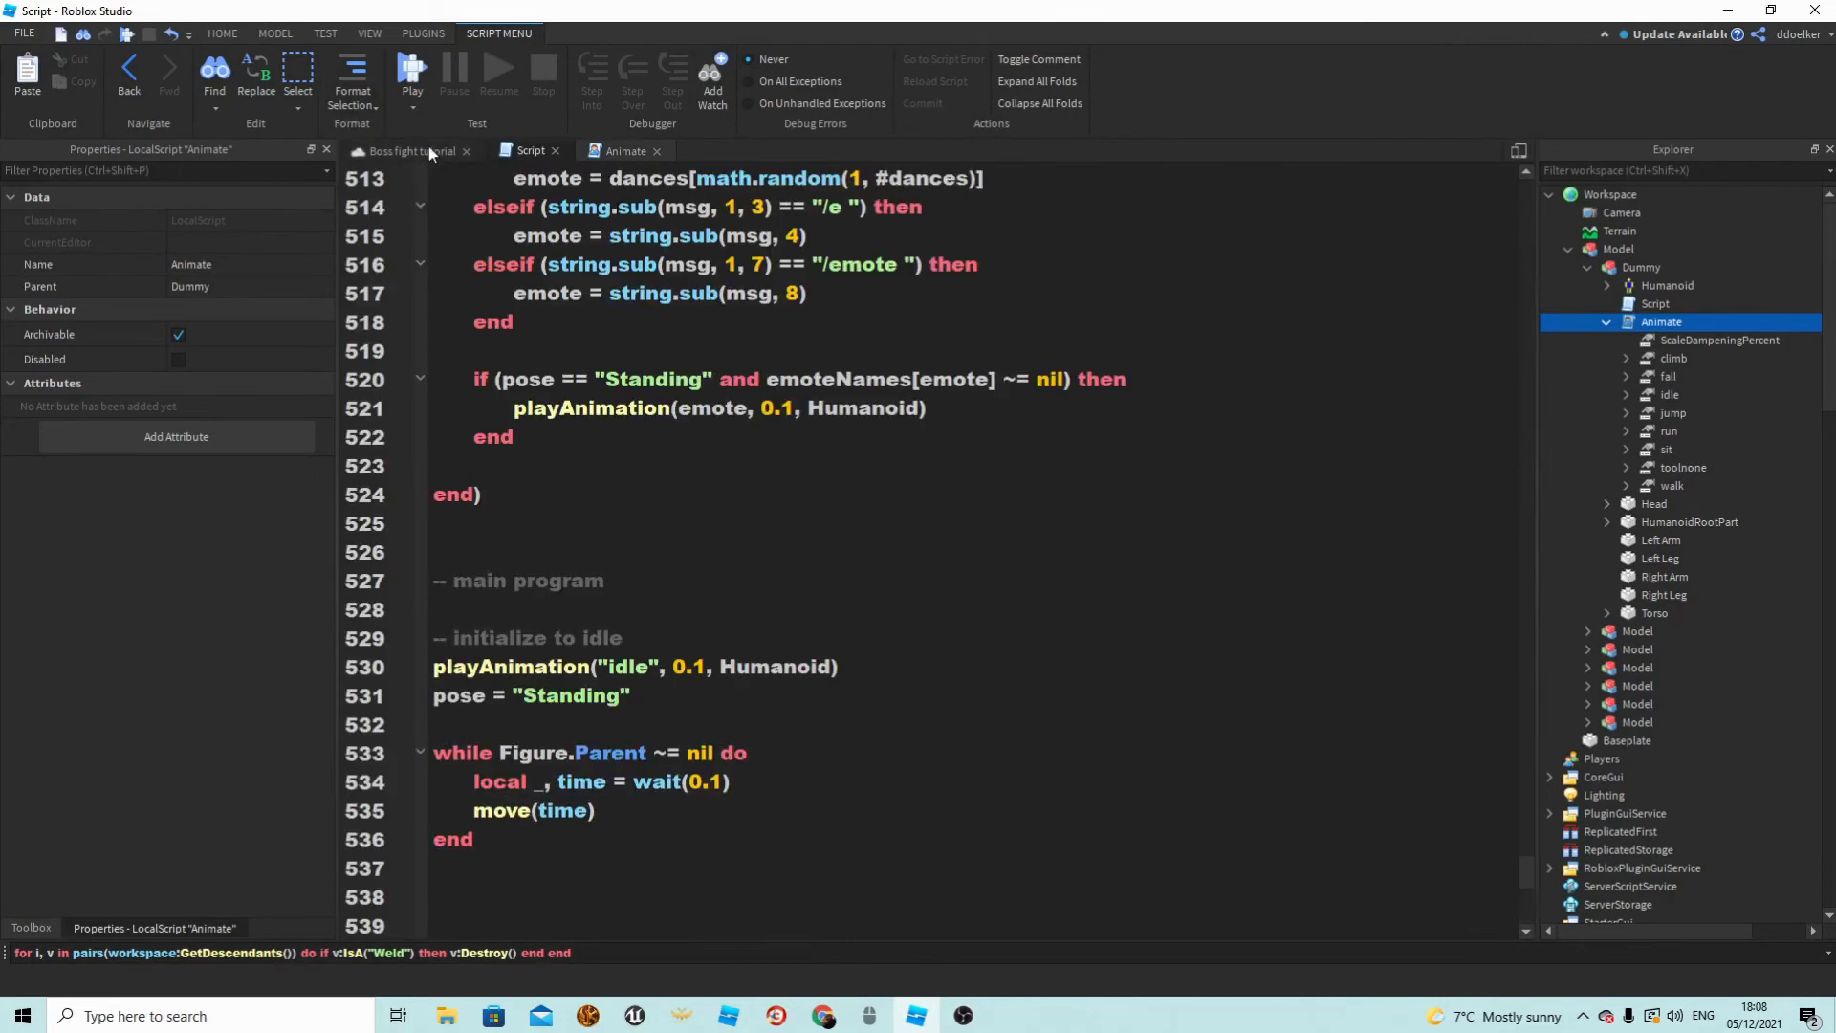
pyautogui.click(428, 153)
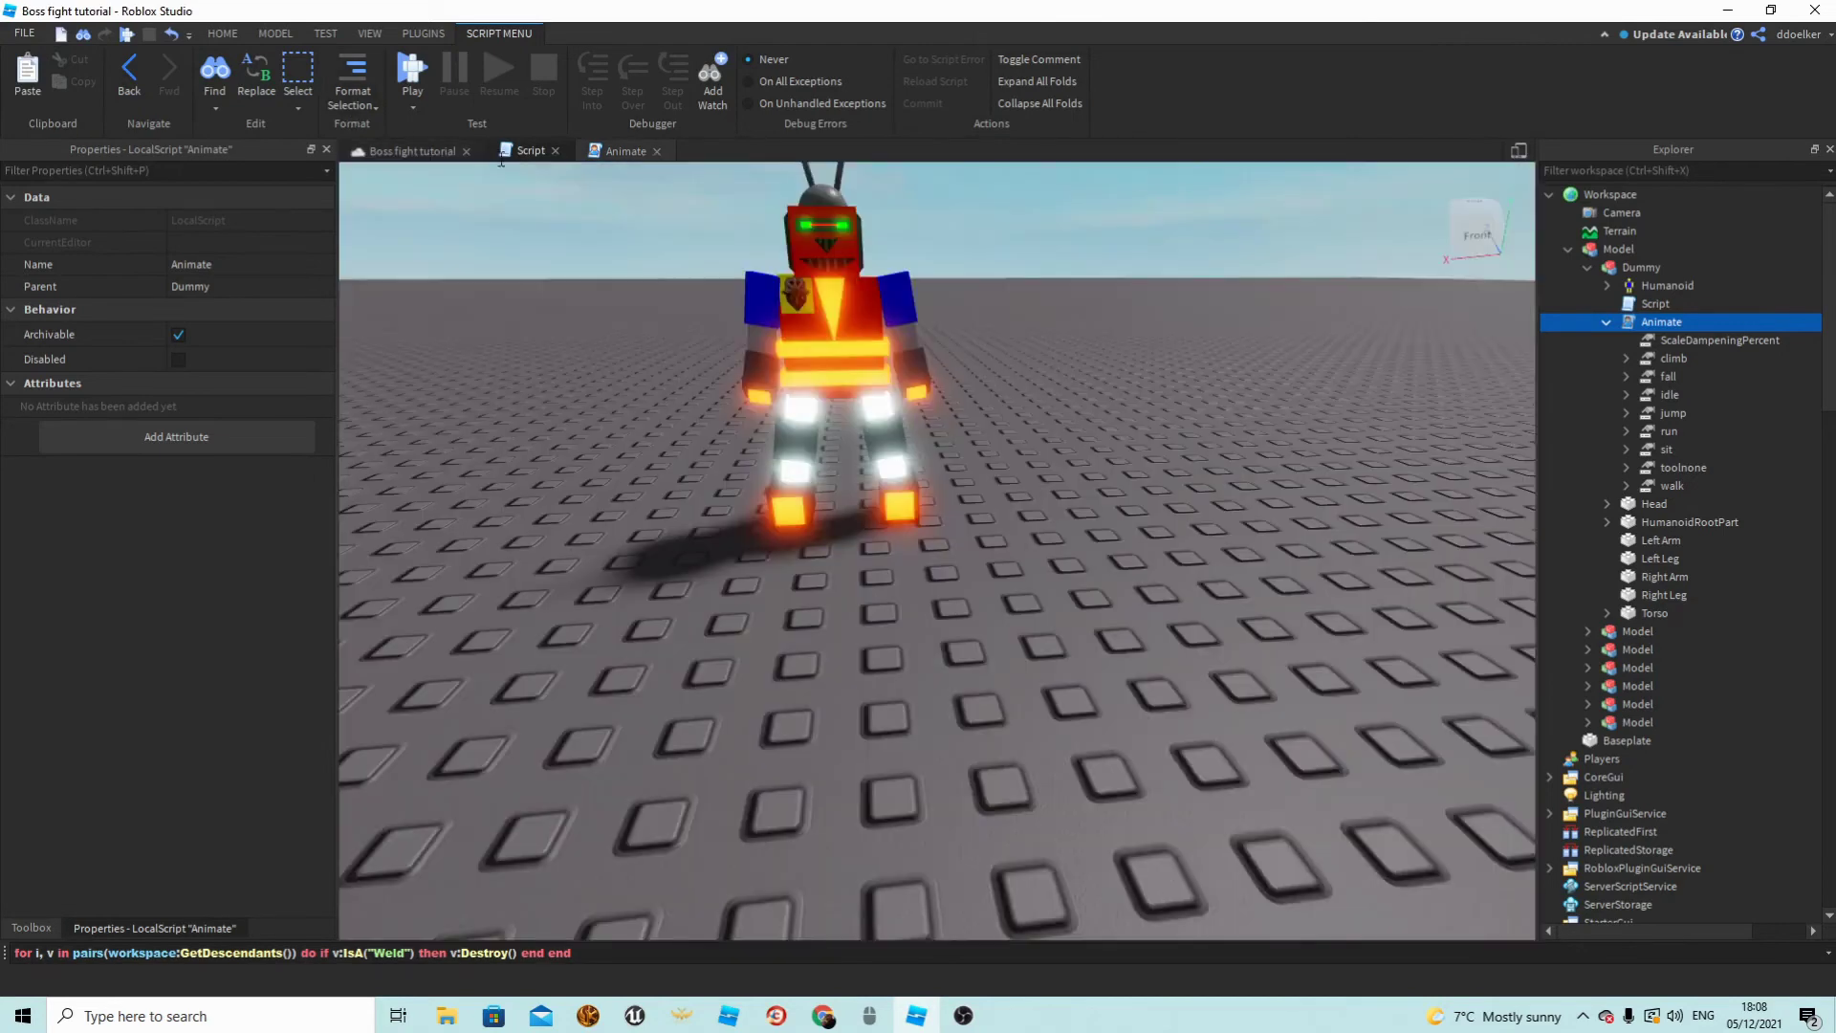
# Move ScaleDampeningPercent and all animation values through walk from the Animate LocalScript into the Dummy's Script, and delete the LocalScript.
pyautogui.click(1656, 342)
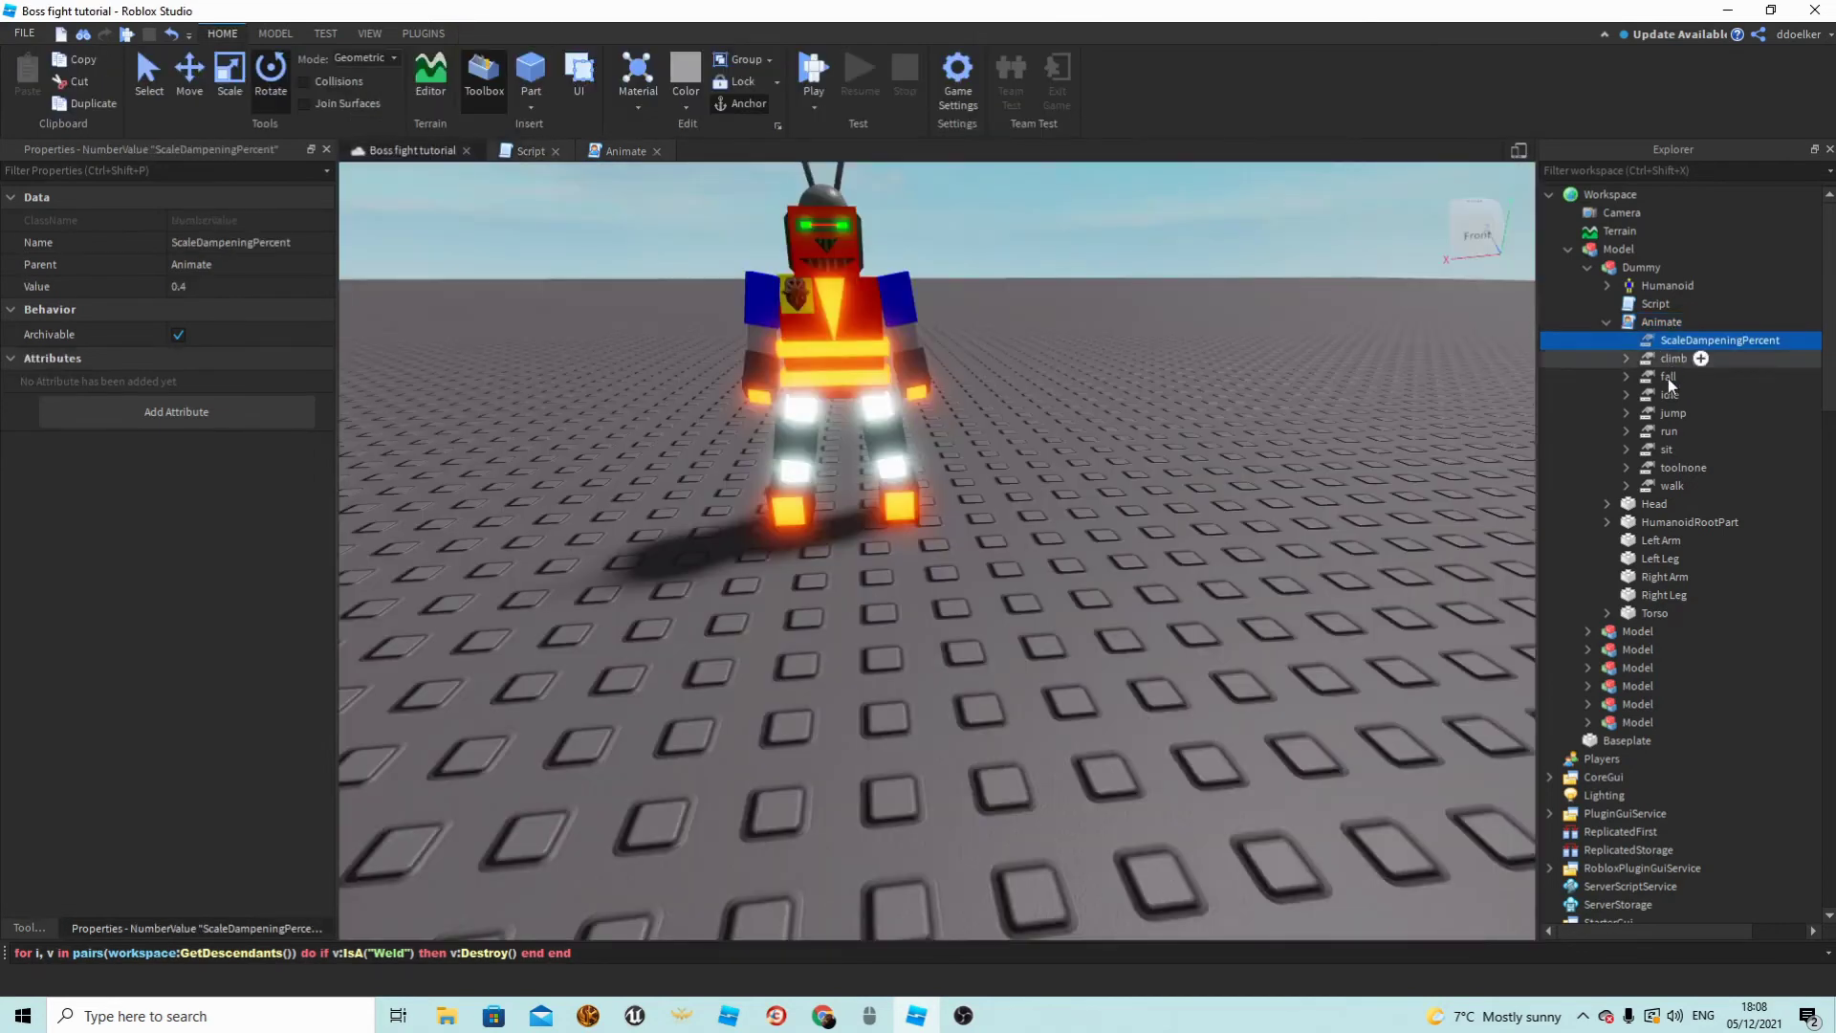
pyautogui.keyDown('shift'); pyautogui.click(1656, 492); pyautogui.keyUp('shift')
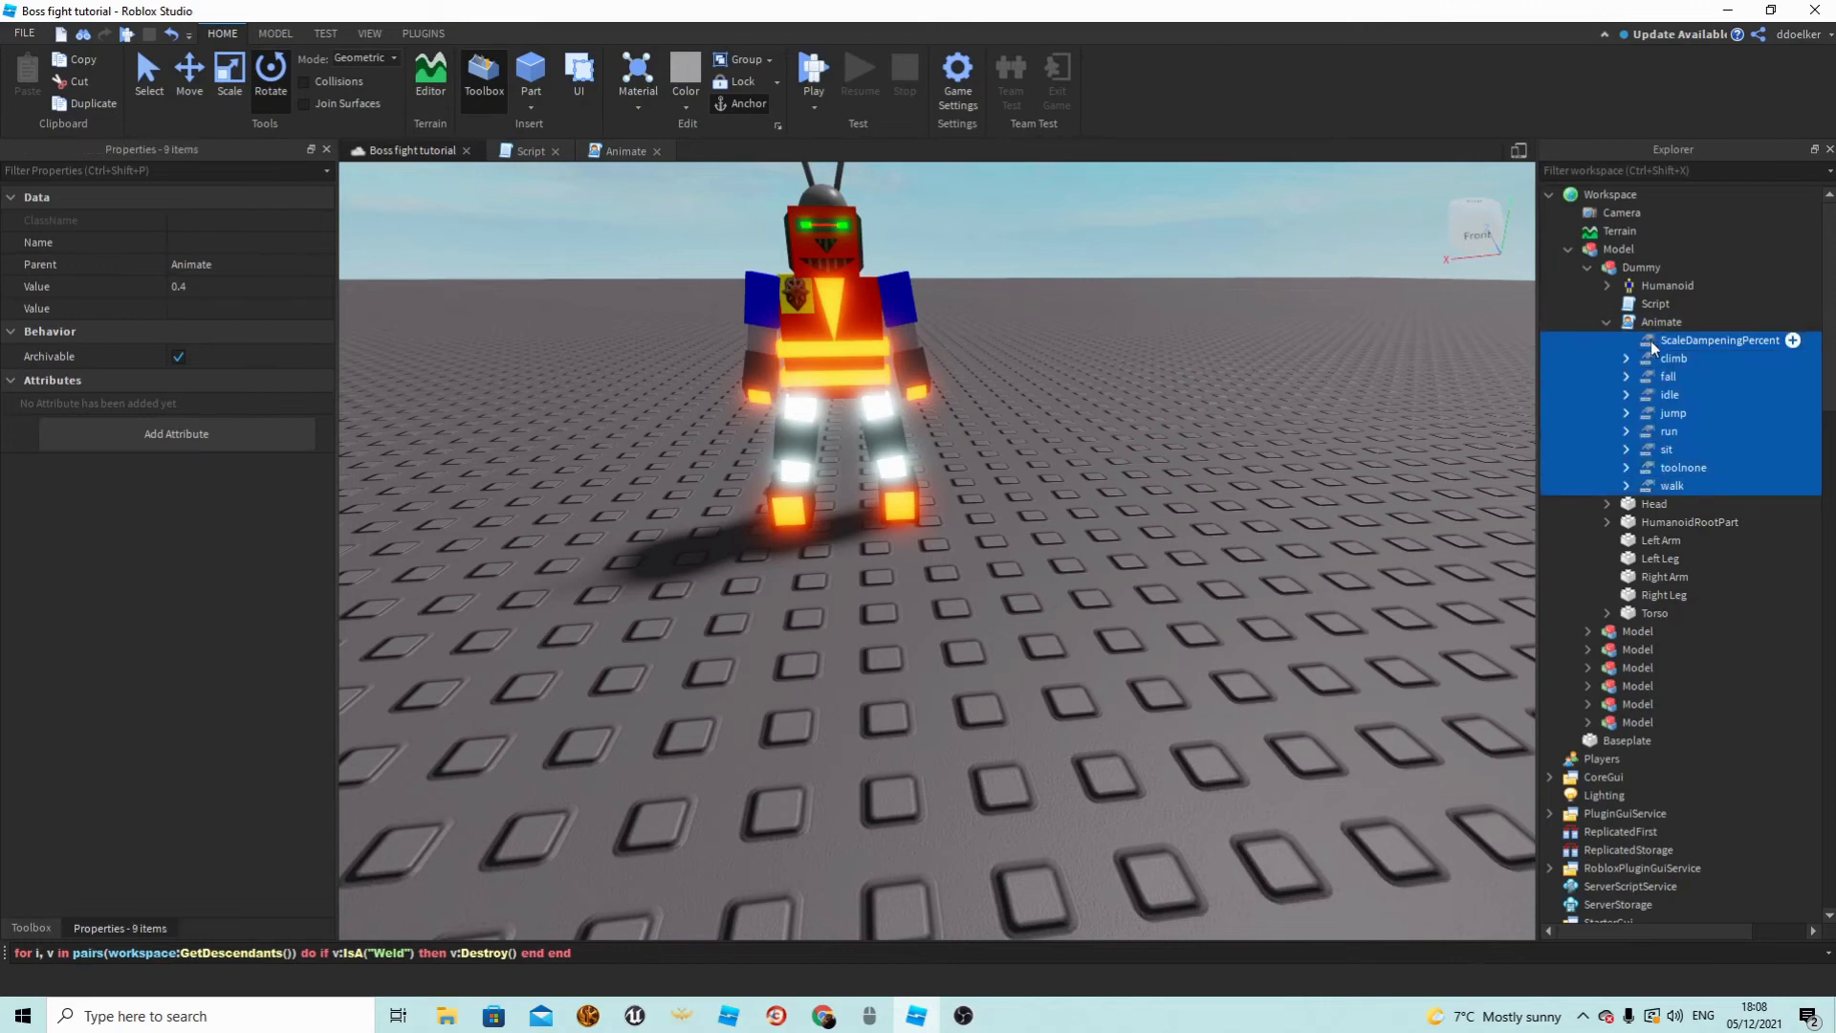
pyautogui.moveTo(1653, 344); pyautogui.dragTo(1672, 304)
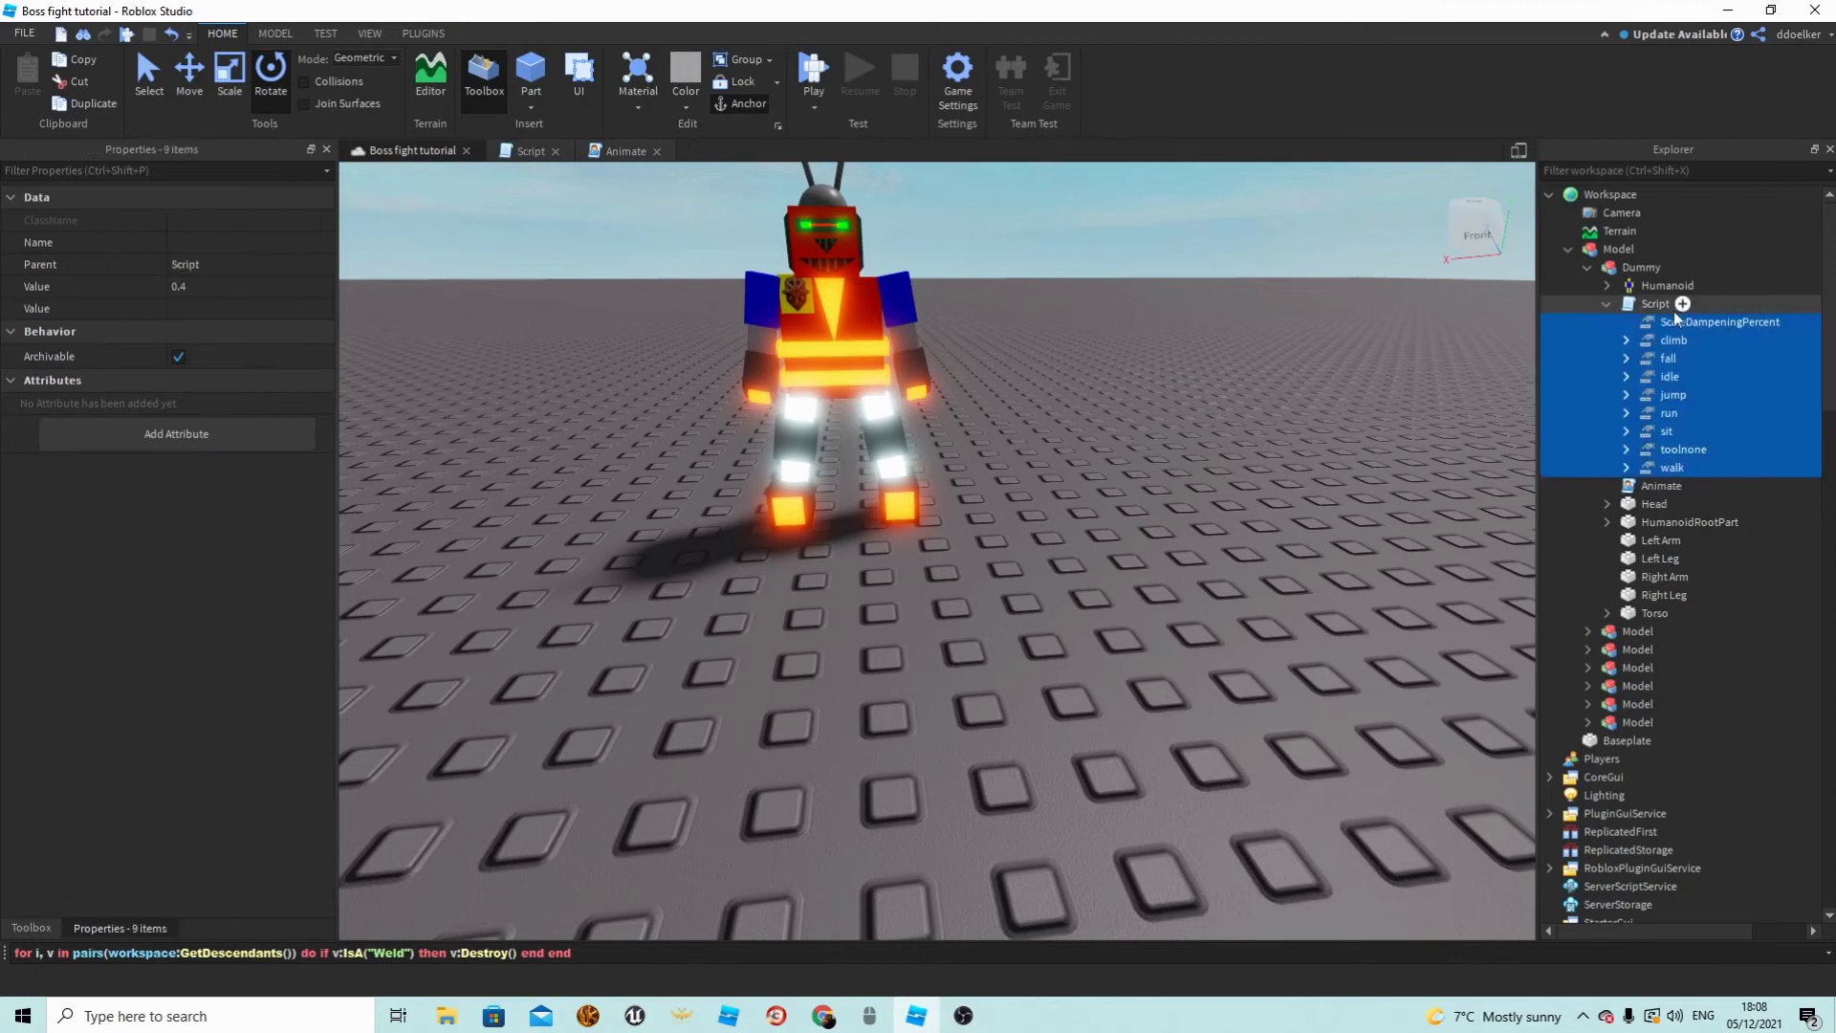
pyautogui.click(1661, 485)
pyautogui.press('Delete')
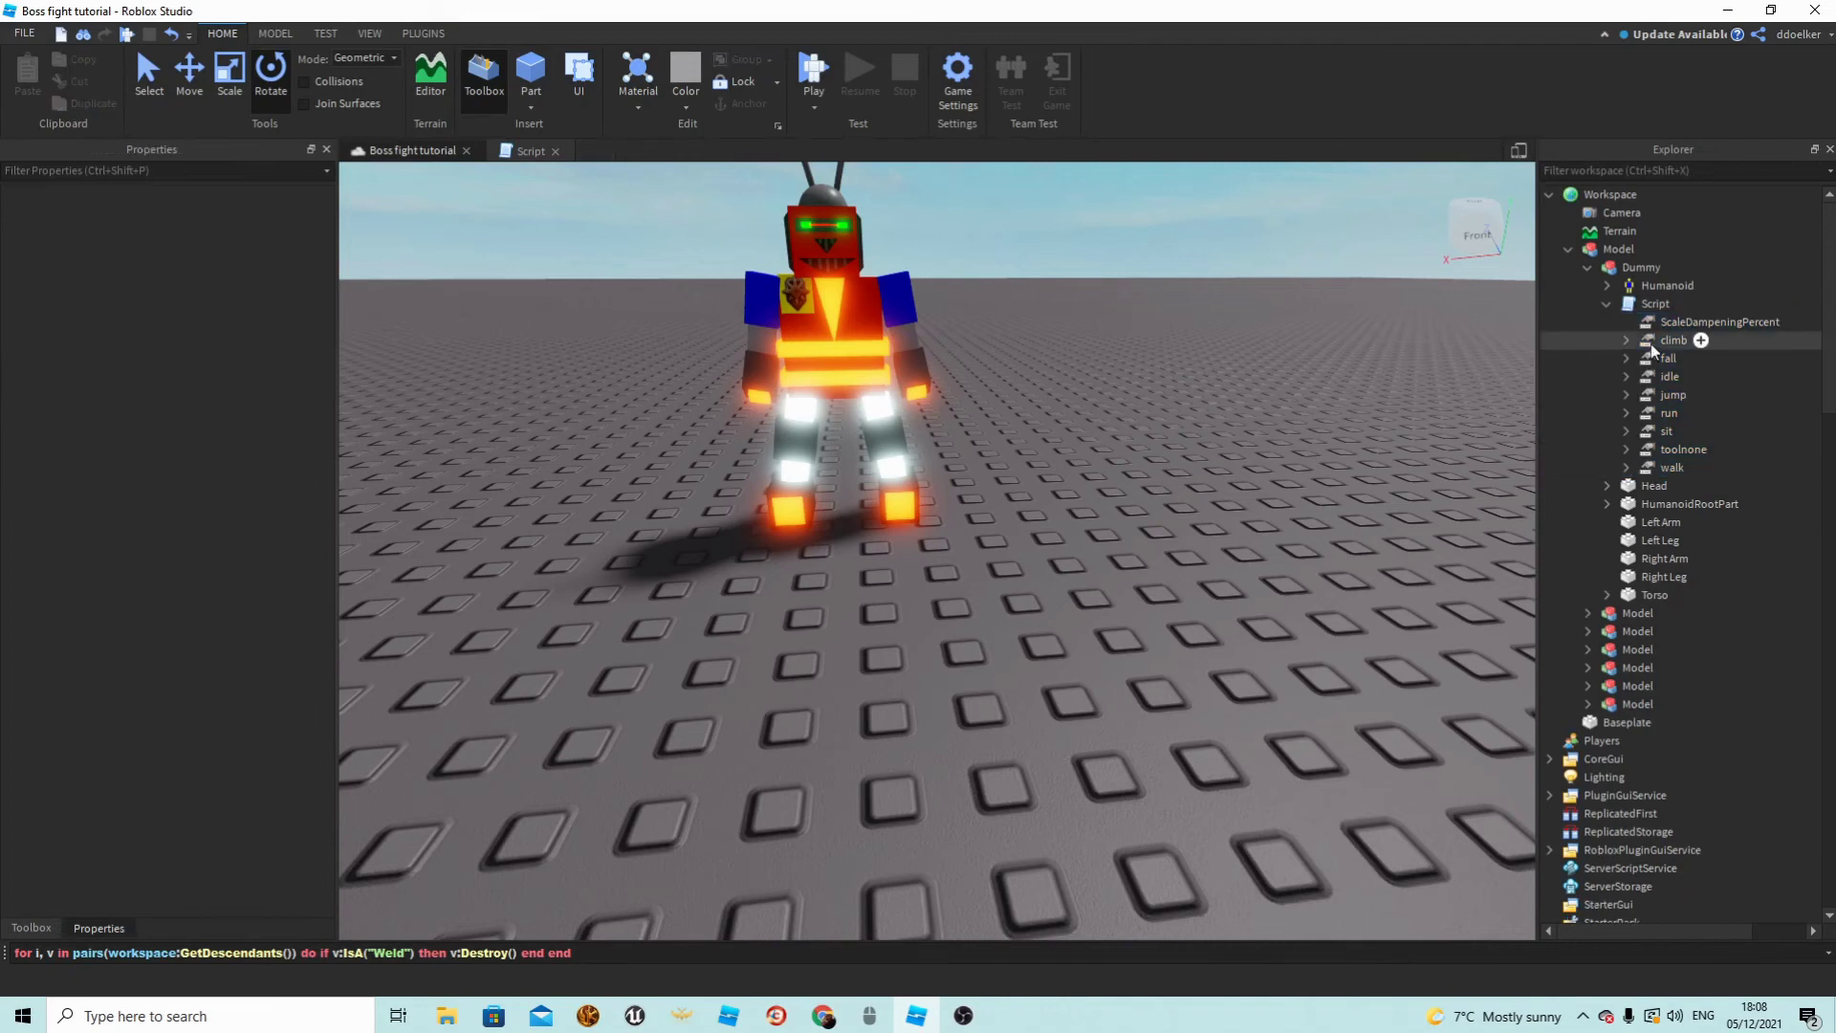
# Rename the Dummy's Script as Animate and return to the 3D view.
pyautogui.click(1650, 306)
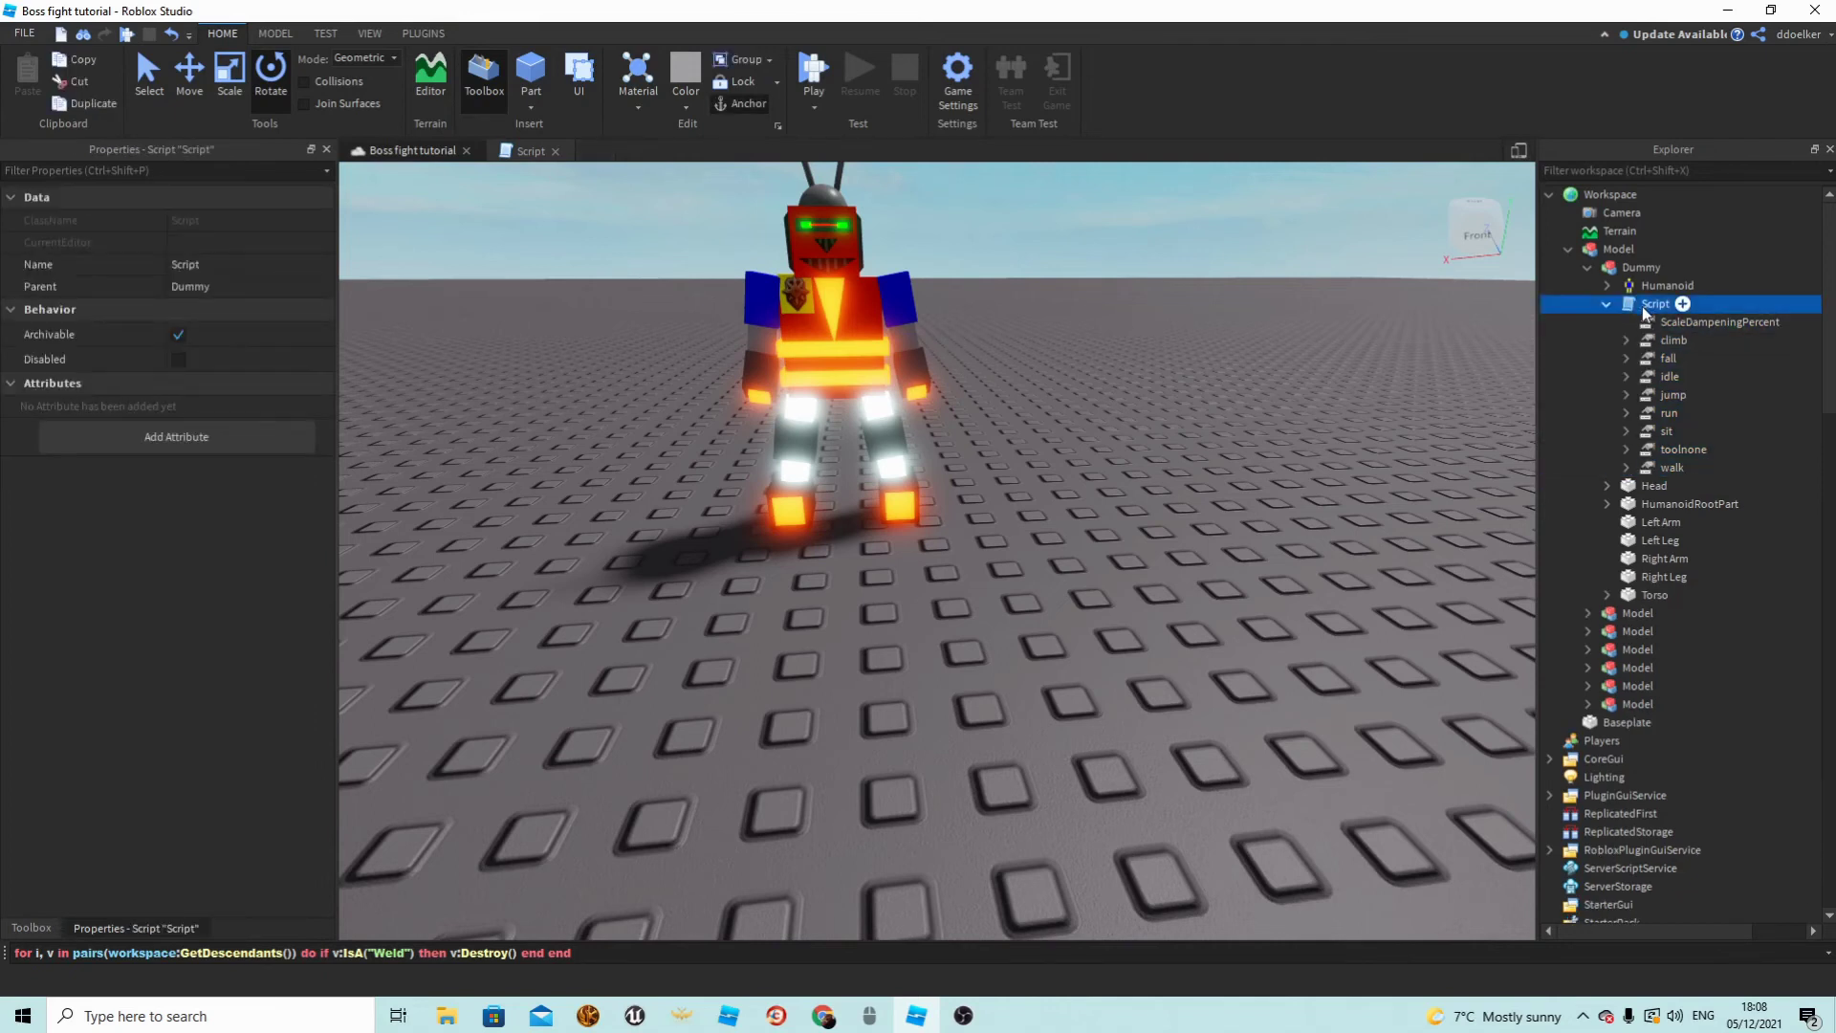
pyautogui.doubleClick(1646, 306)
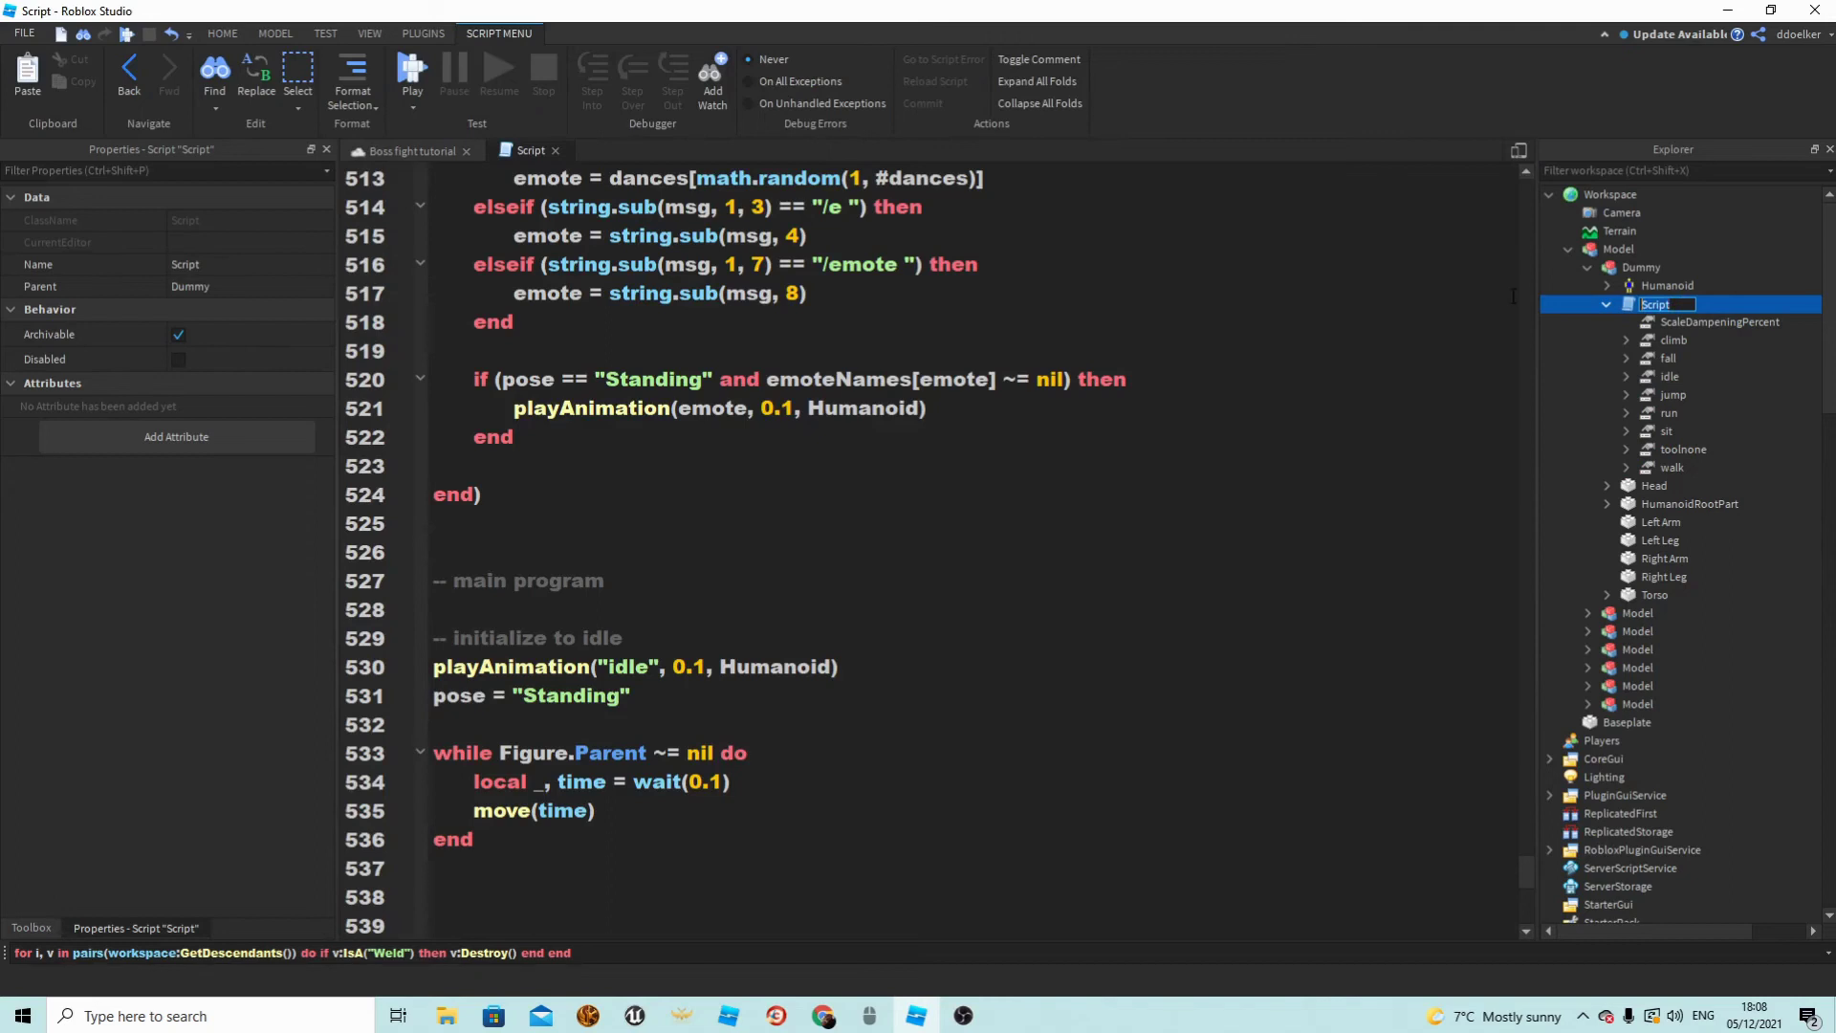
pyautogui.write('Animate')
pyautogui.press('Return')
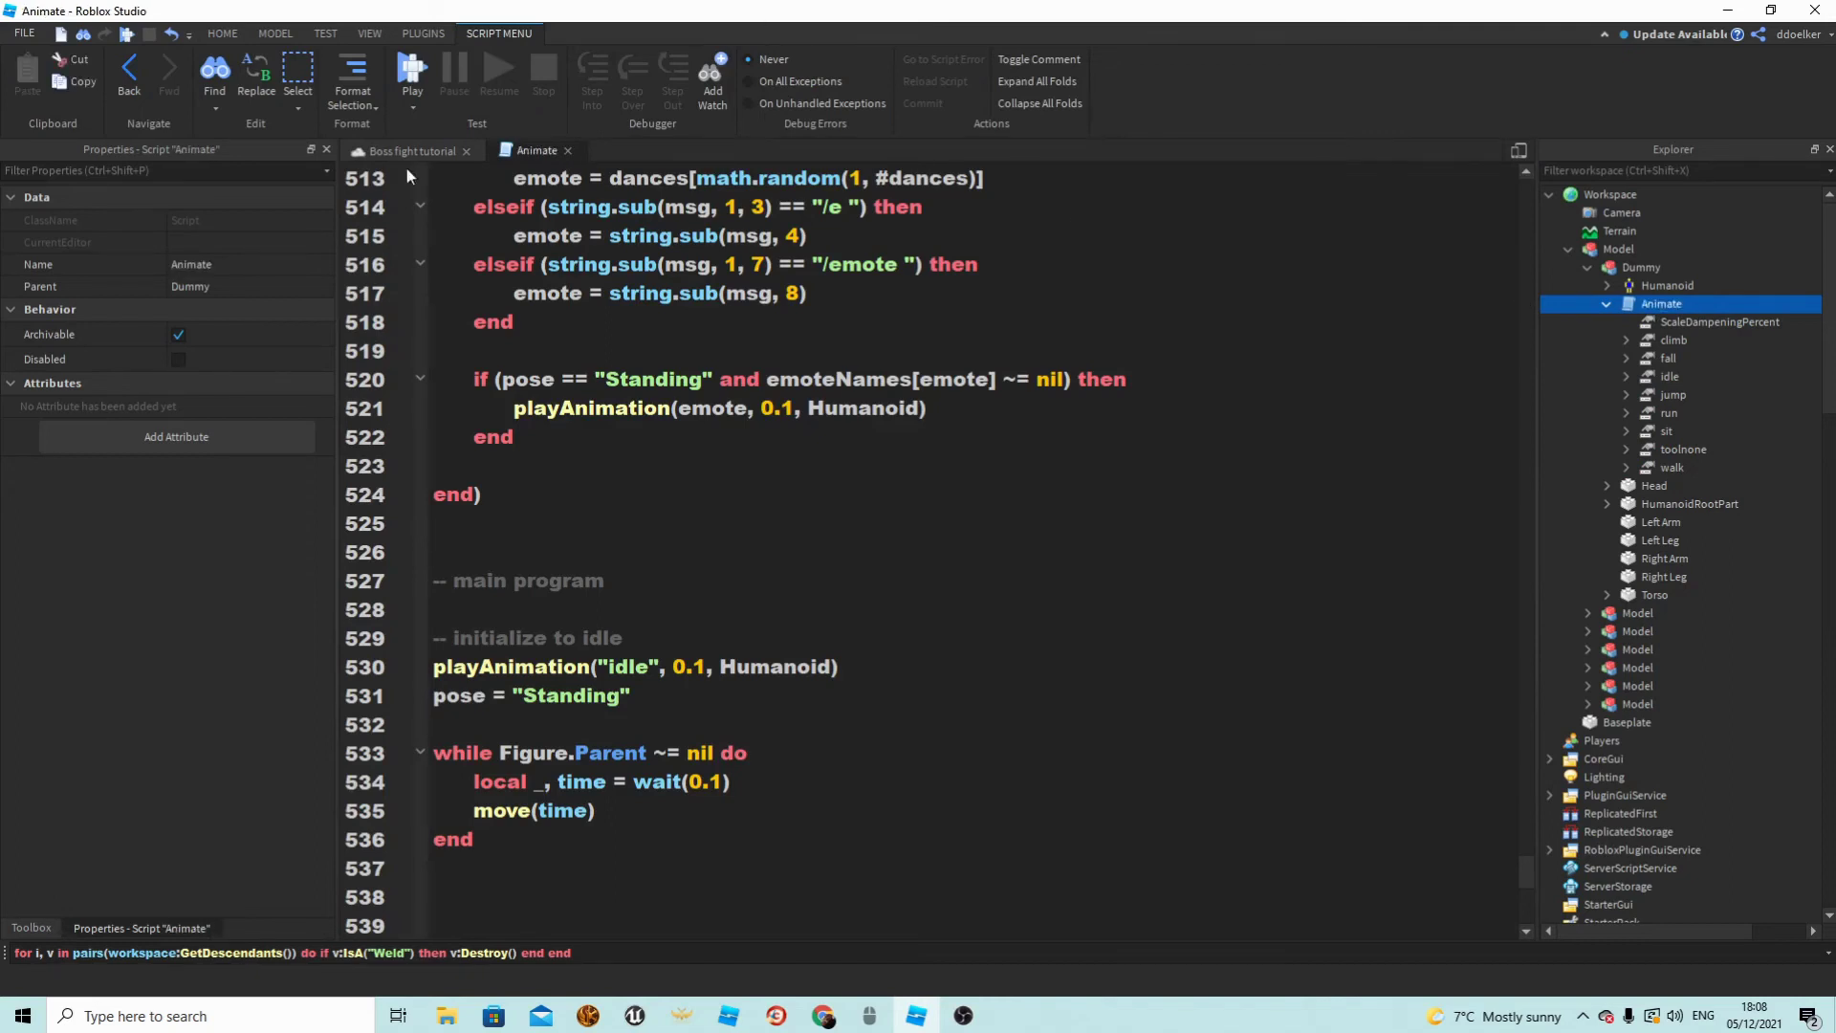
pyautogui.click(355, 154)
pyautogui.click(1029, 538)
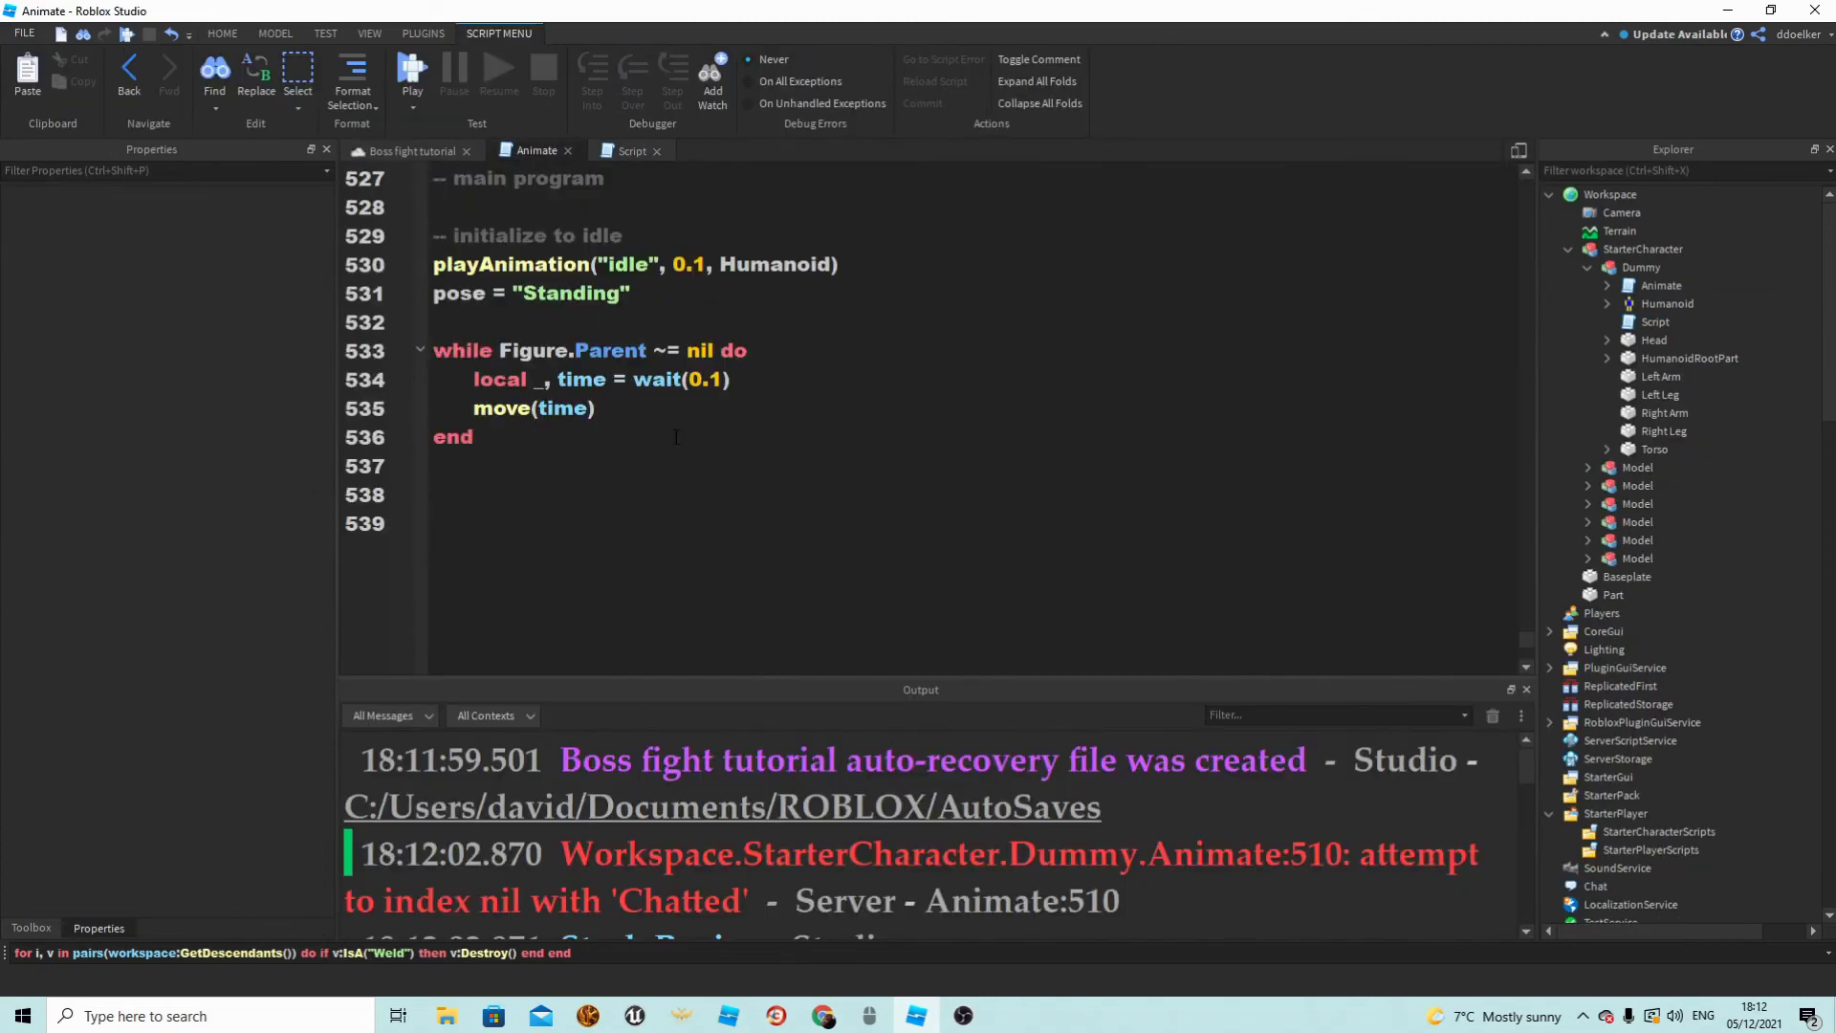
# Delete the emote chat hook block that connects LocalPlayer.Chatted from the Animate script, along with the leftover blank lines.
pyautogui.scroll(7, 676, 437)
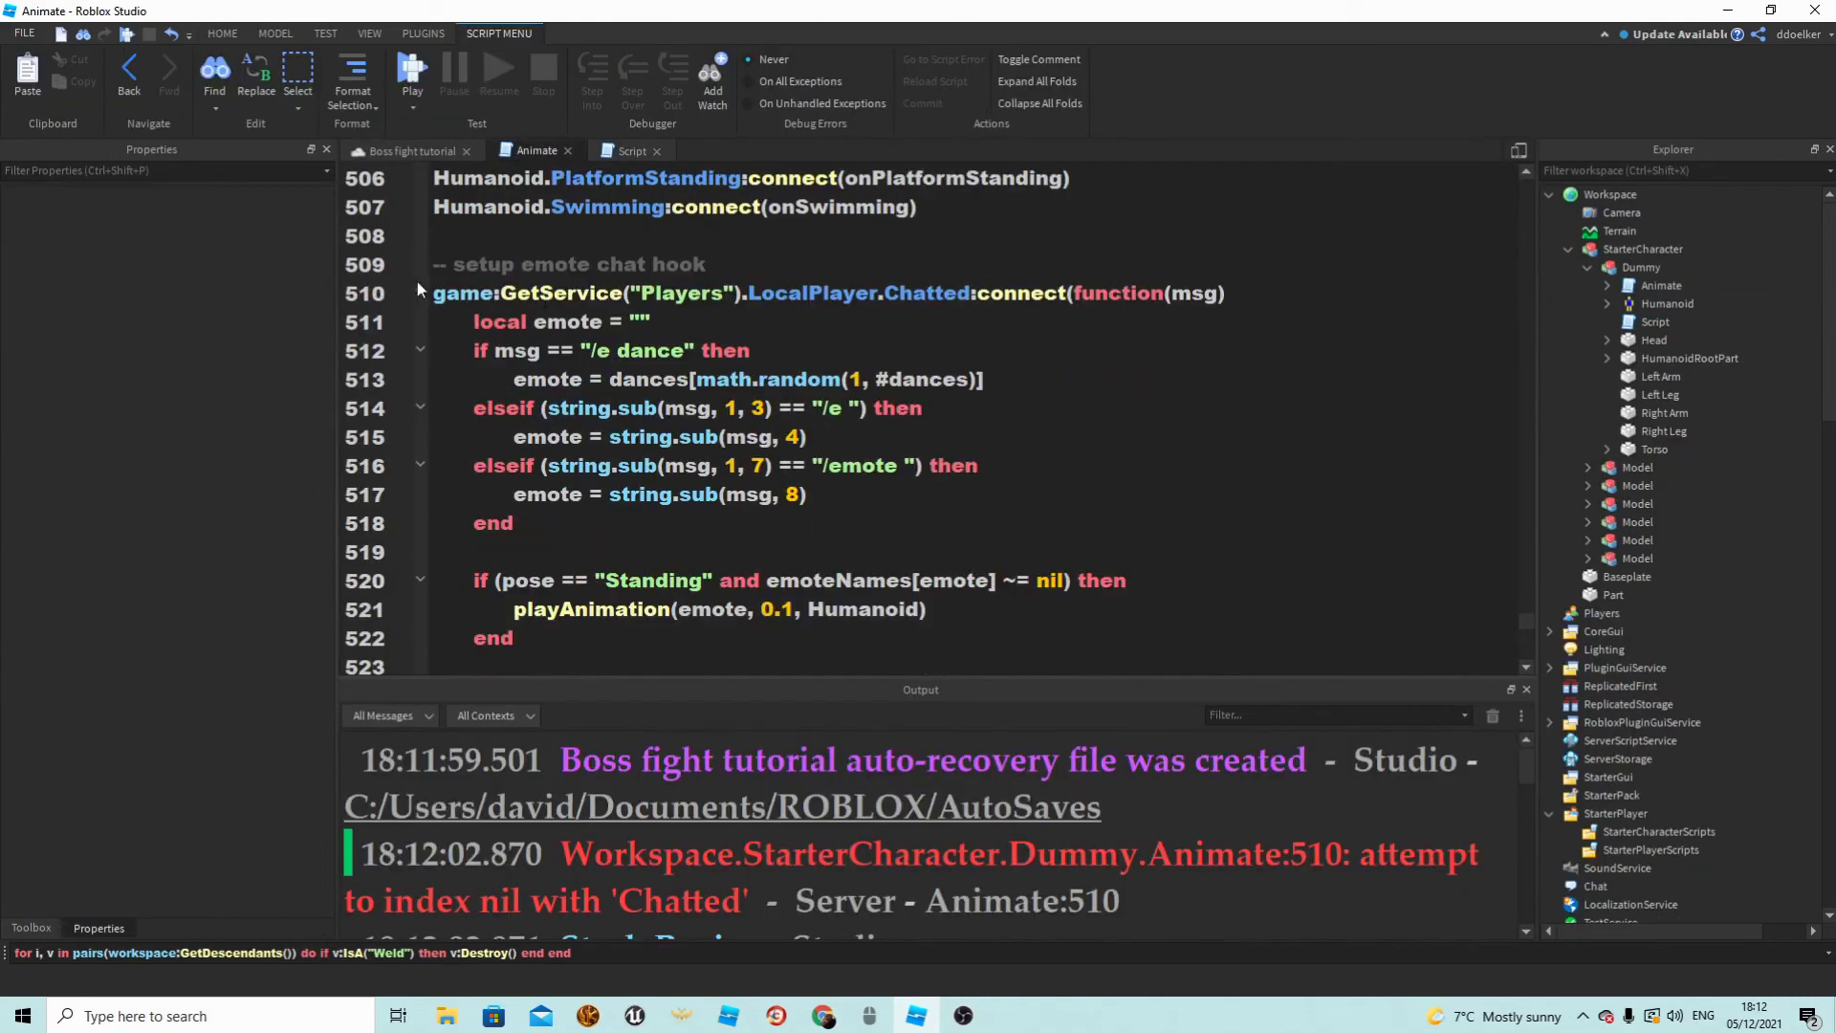
pyautogui.click(421, 293)
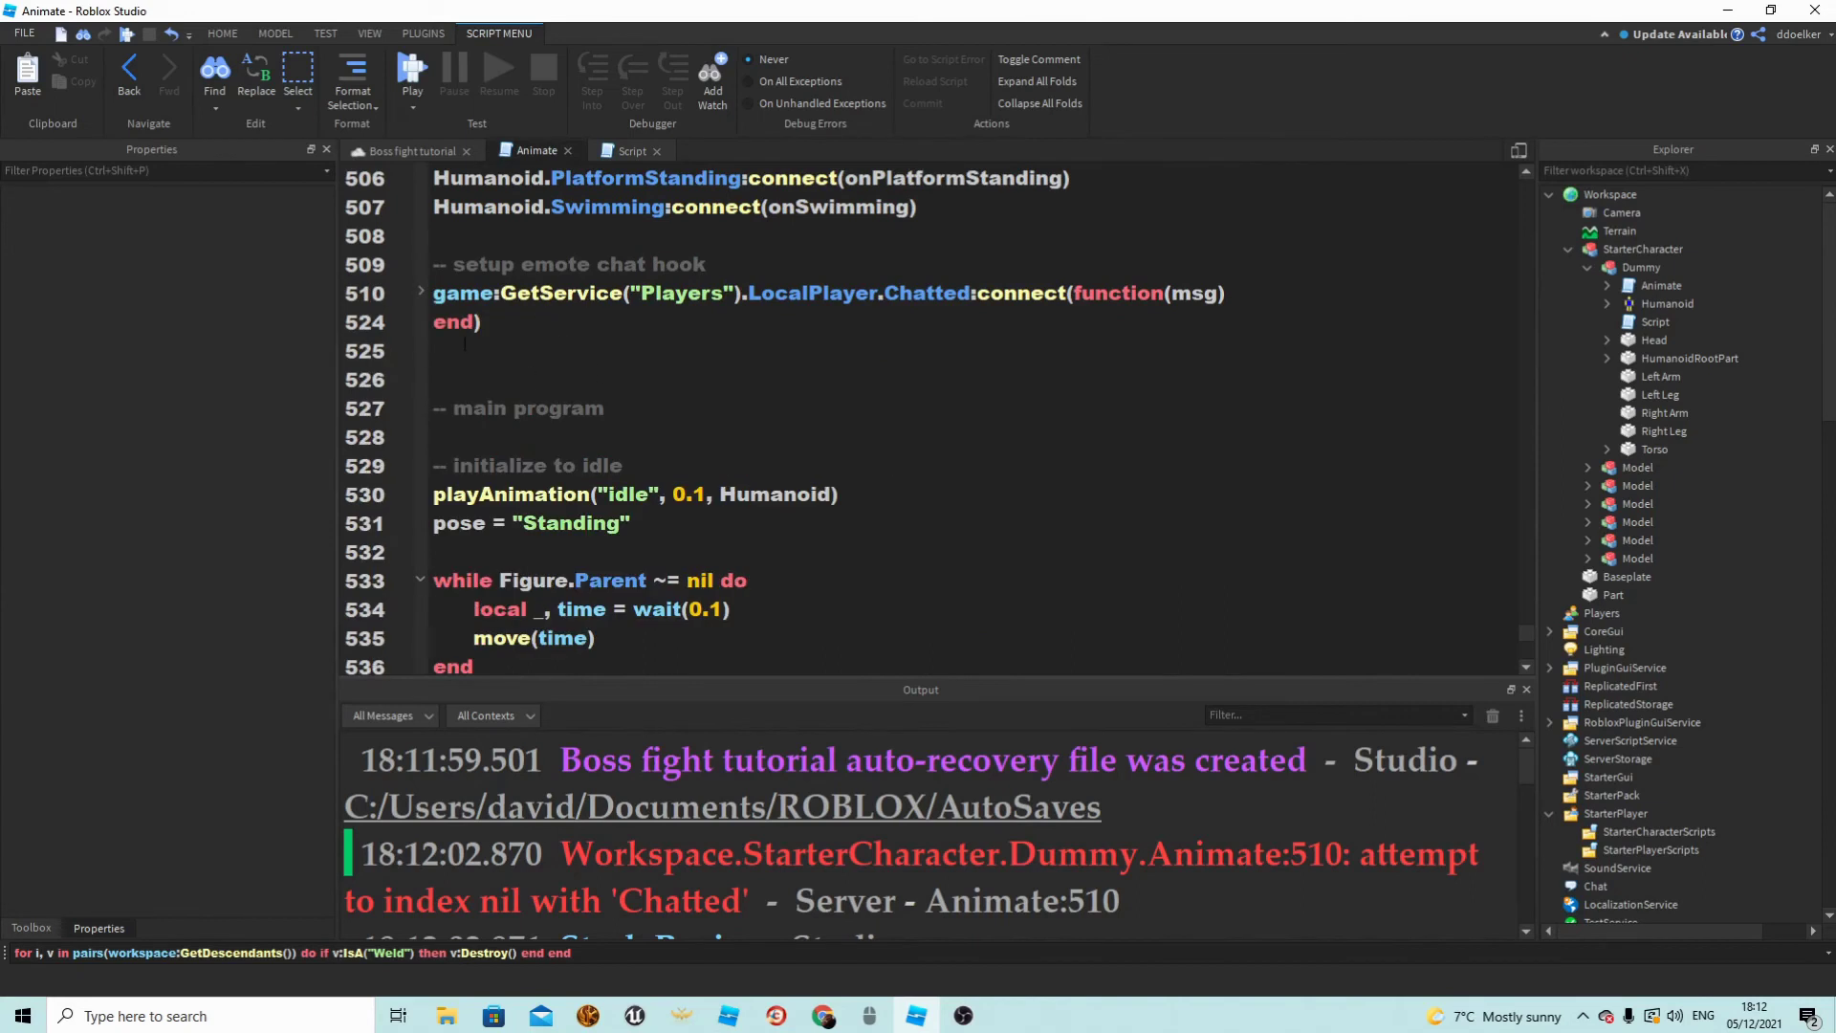
pyautogui.moveTo(508, 356); pyautogui.dragTo(422, 268)
pyautogui.press('Delete')
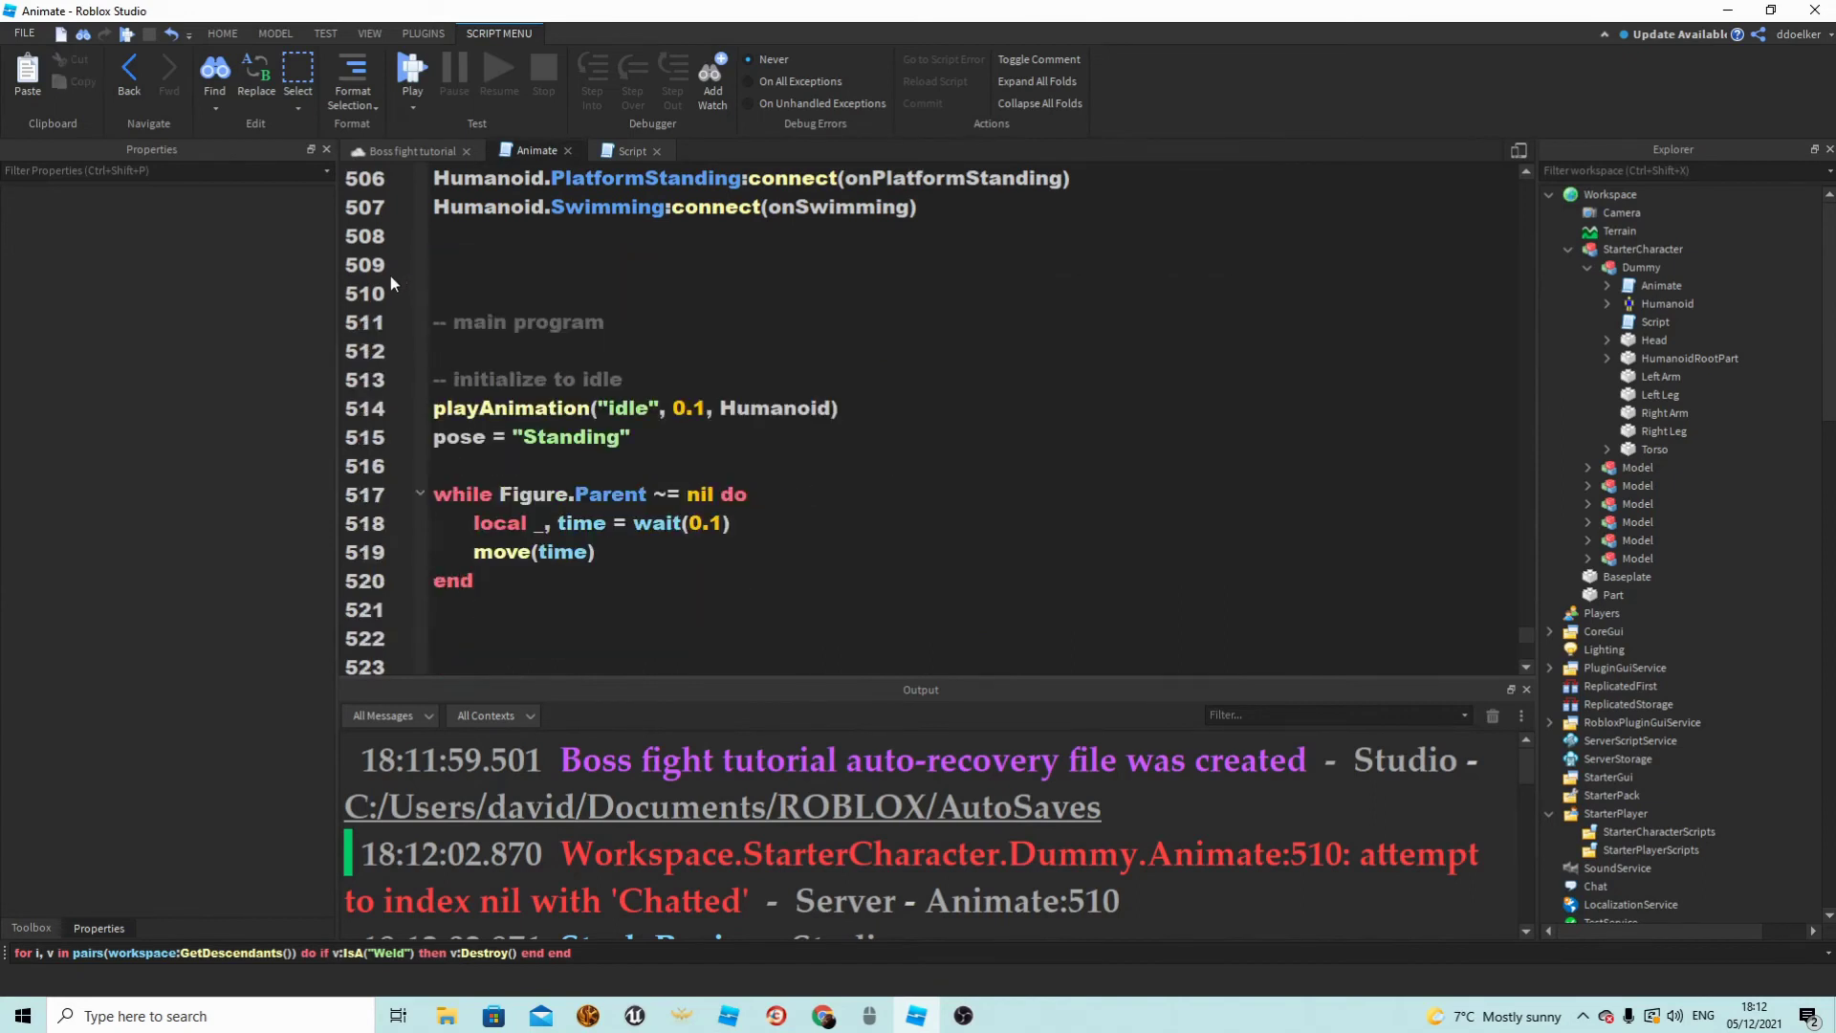
pyautogui.press('Delete')
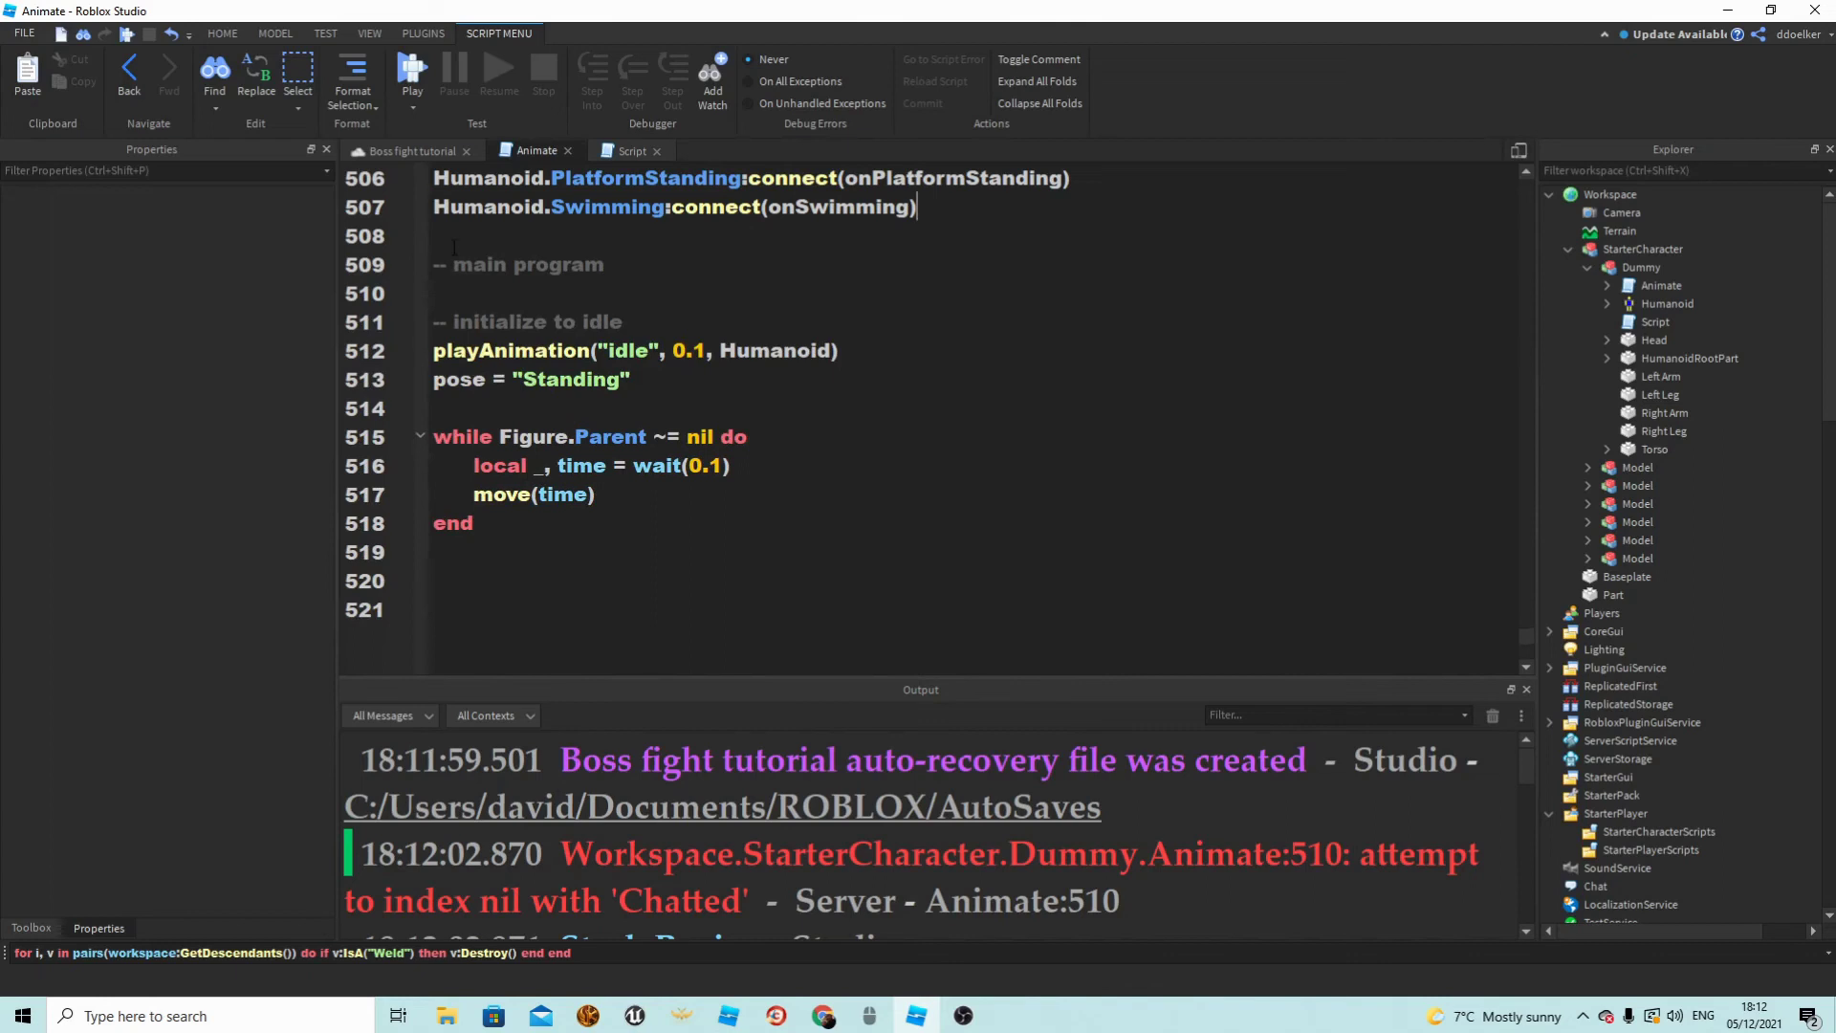
# Return to the 3D view and delete the extra Script from the Dummy and the spare Part from Workspace.
pyautogui.click(411, 151)
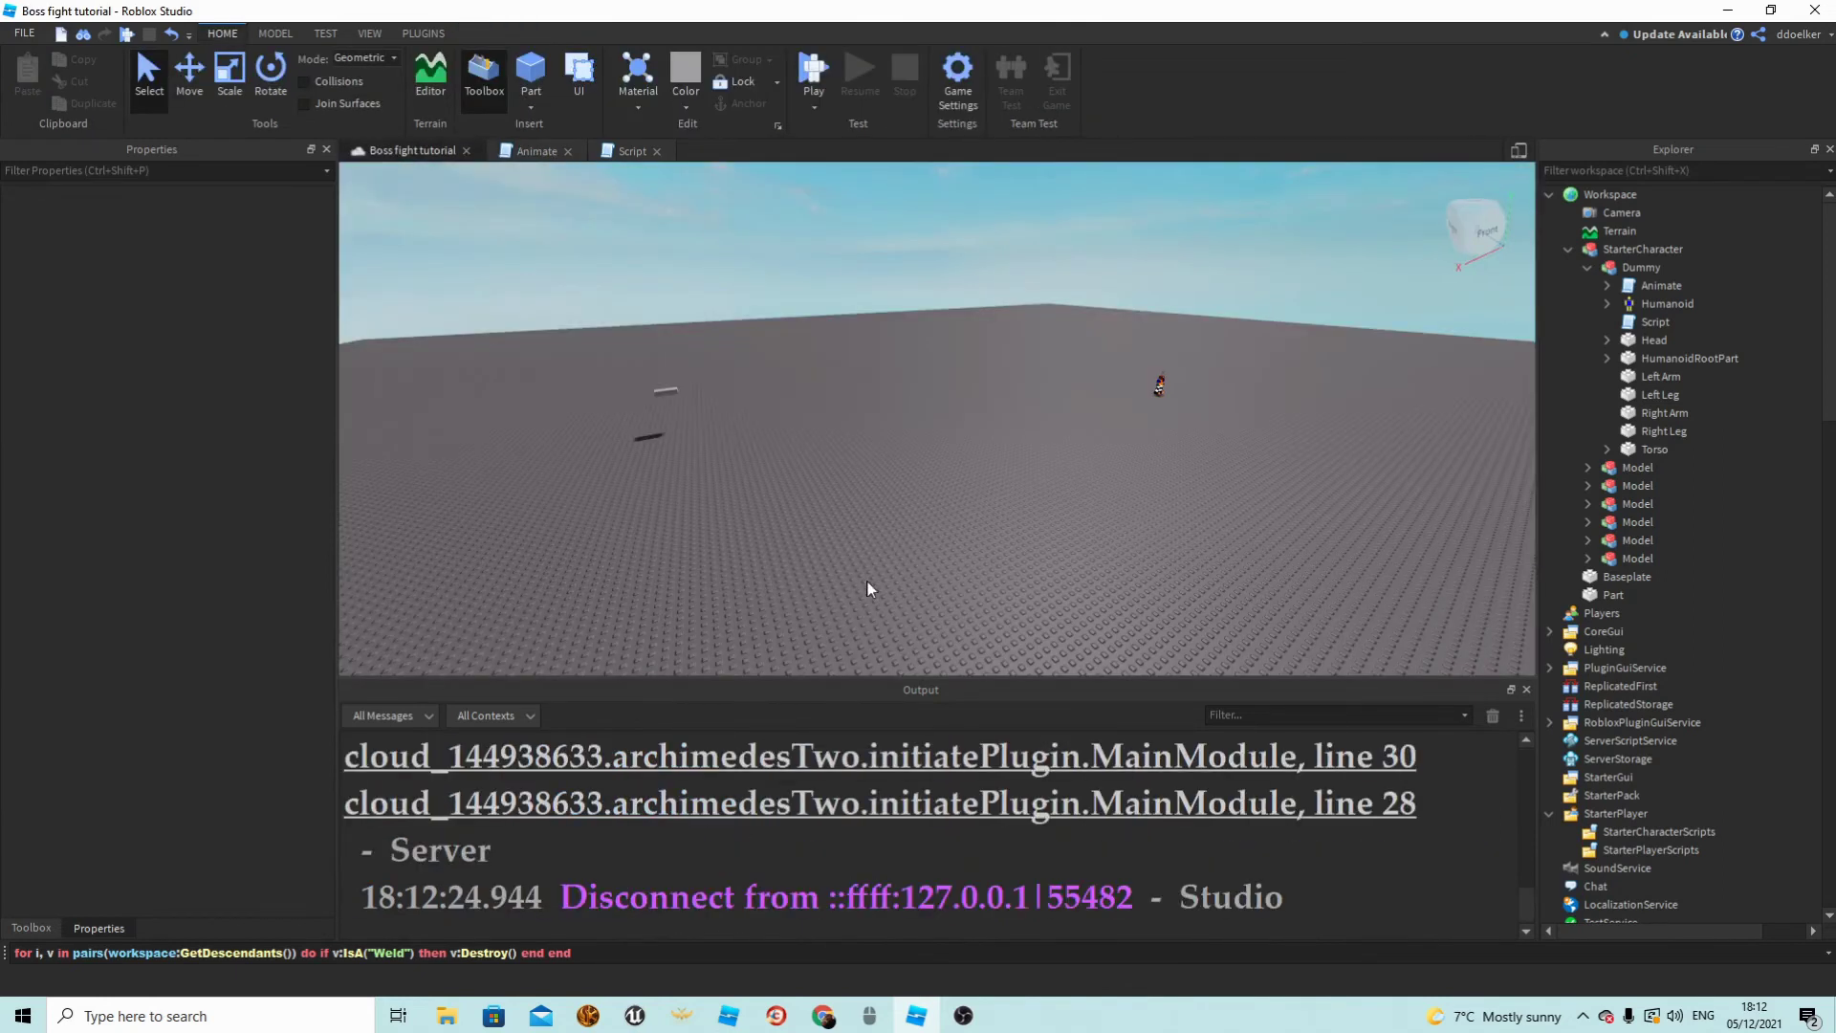
pyautogui.press('w')
pyautogui.press('d')
pyautogui.moveTo(1073, 345); pyautogui.dragTo(1073, 345, button='right')
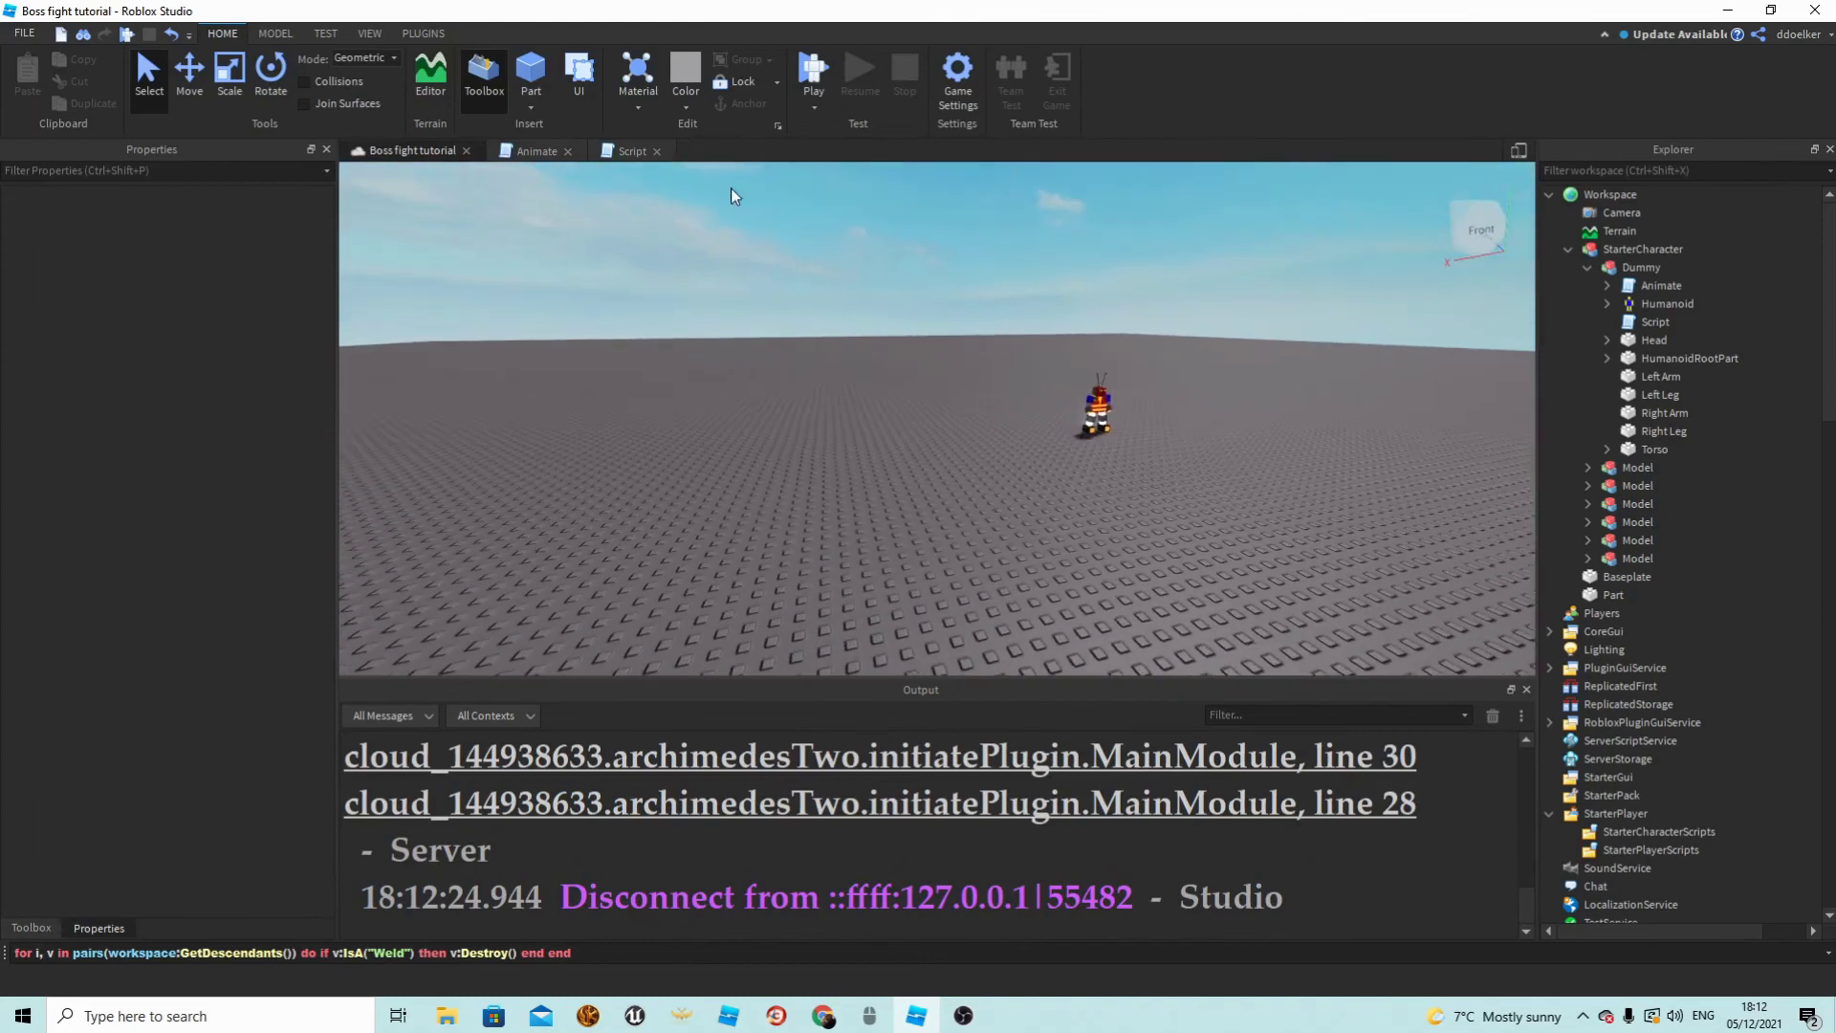
pyautogui.click(1637, 323)
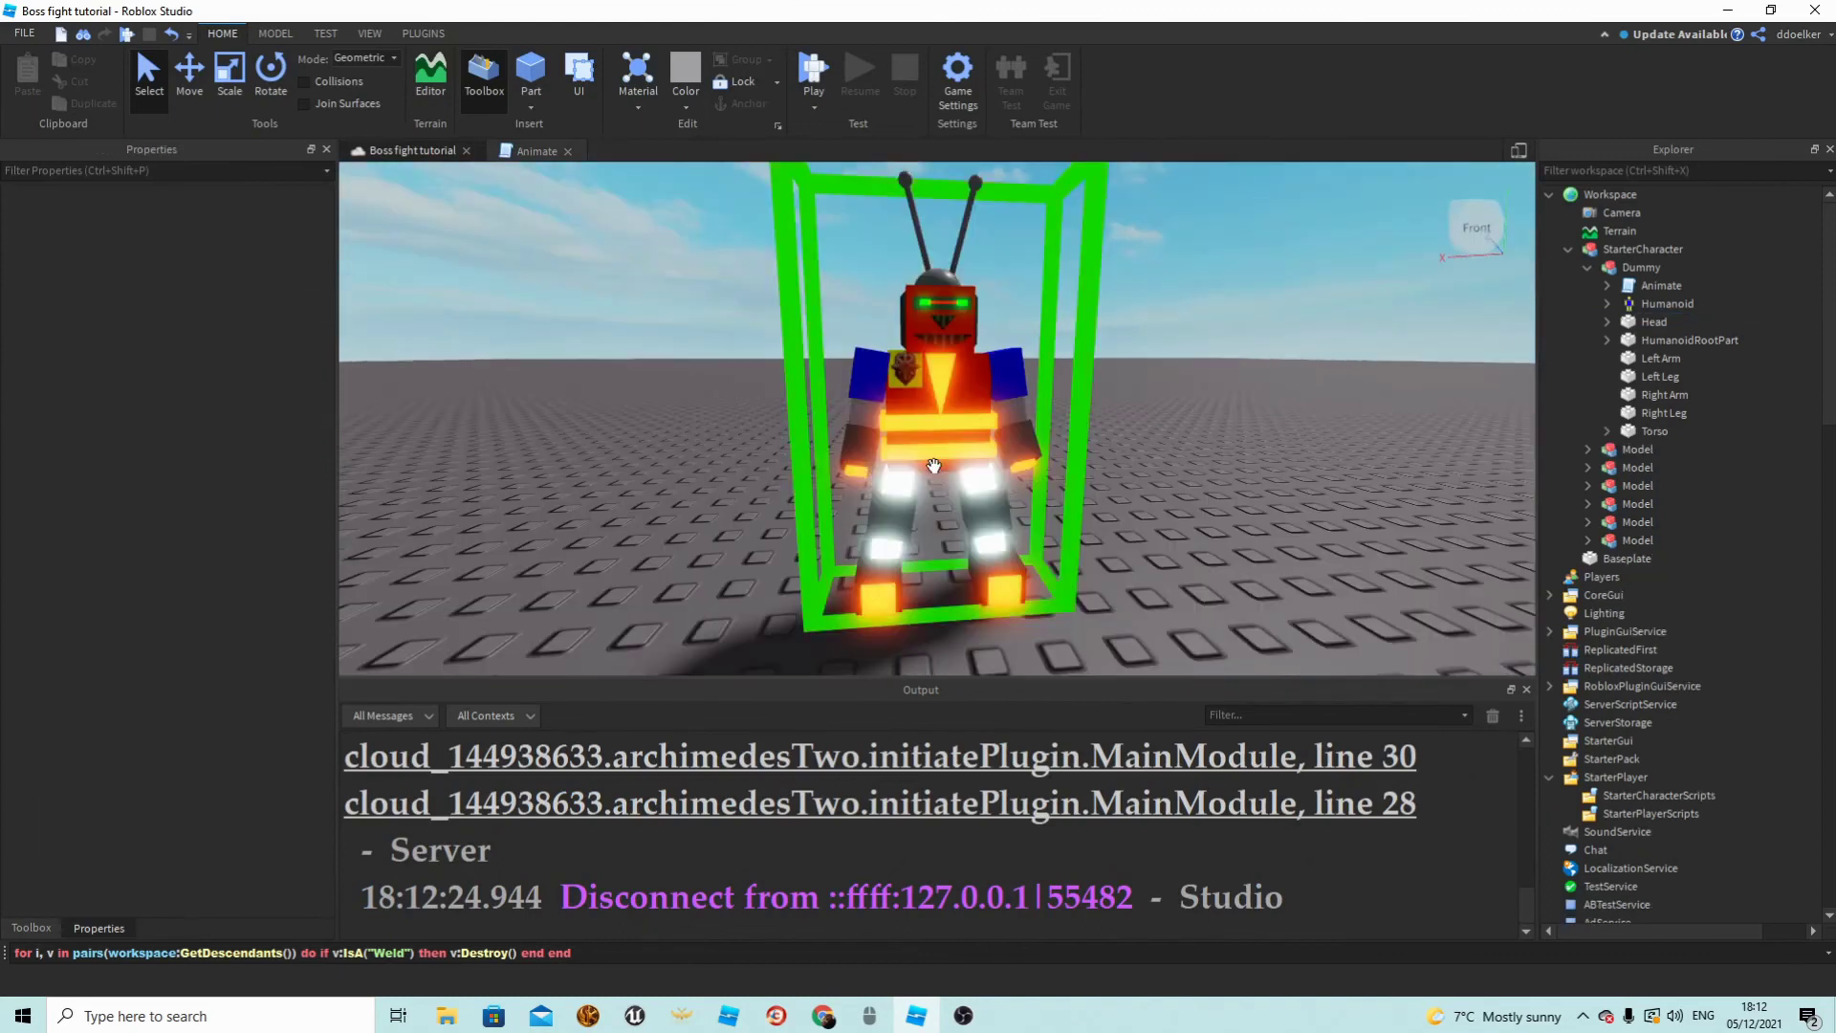
# Reposition the StarterCharacter robot on the baseplate to about -4.176, 3.326, -16.126.
pyautogui.moveTo(934, 465)
pyautogui.mouseDown()
pyautogui.moveTo(889, 455)
pyautogui.moveTo(916, 461)
pyautogui.mouseUp()
pyautogui.click(1150, 489)
pyautogui.moveTo(1149, 488); pyautogui.dragTo(1102, 535, button='right')
pyautogui.moveTo(1037, 564); pyautogui.dragTo(1015, 580)
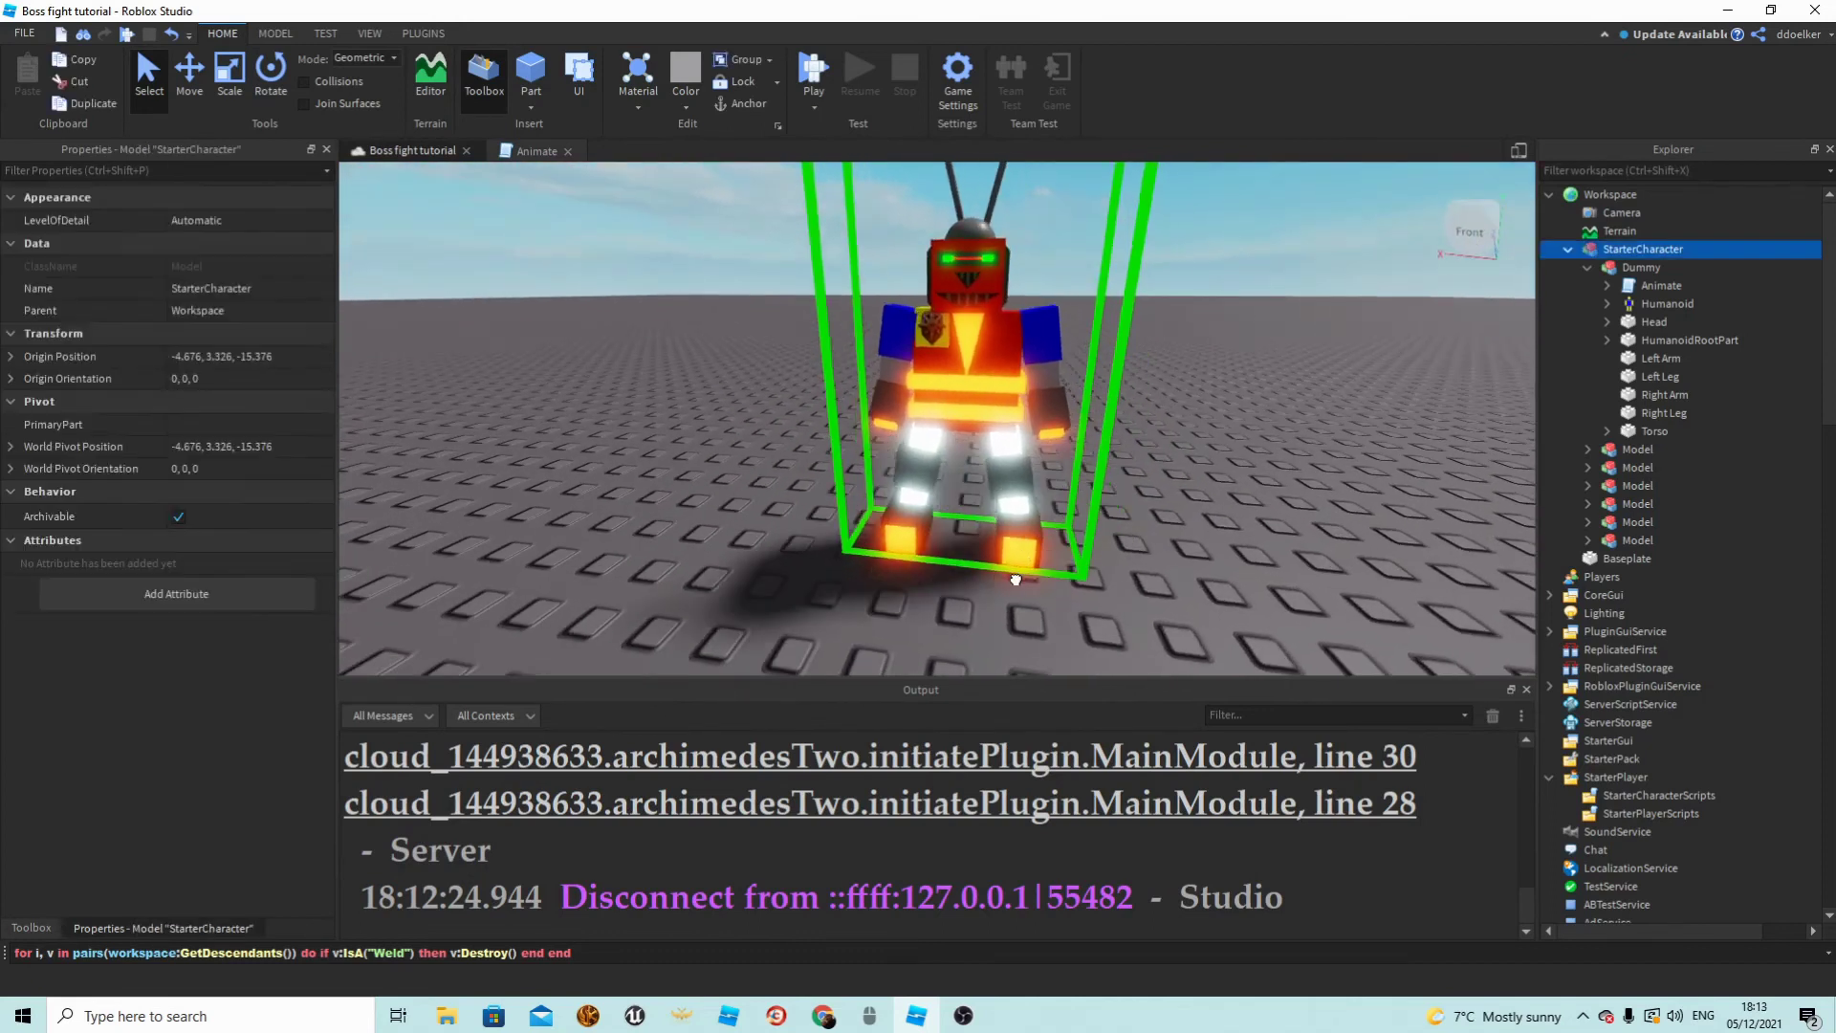
pyautogui.click(1104, 545)
pyautogui.scroll(-3, 1109, 537)
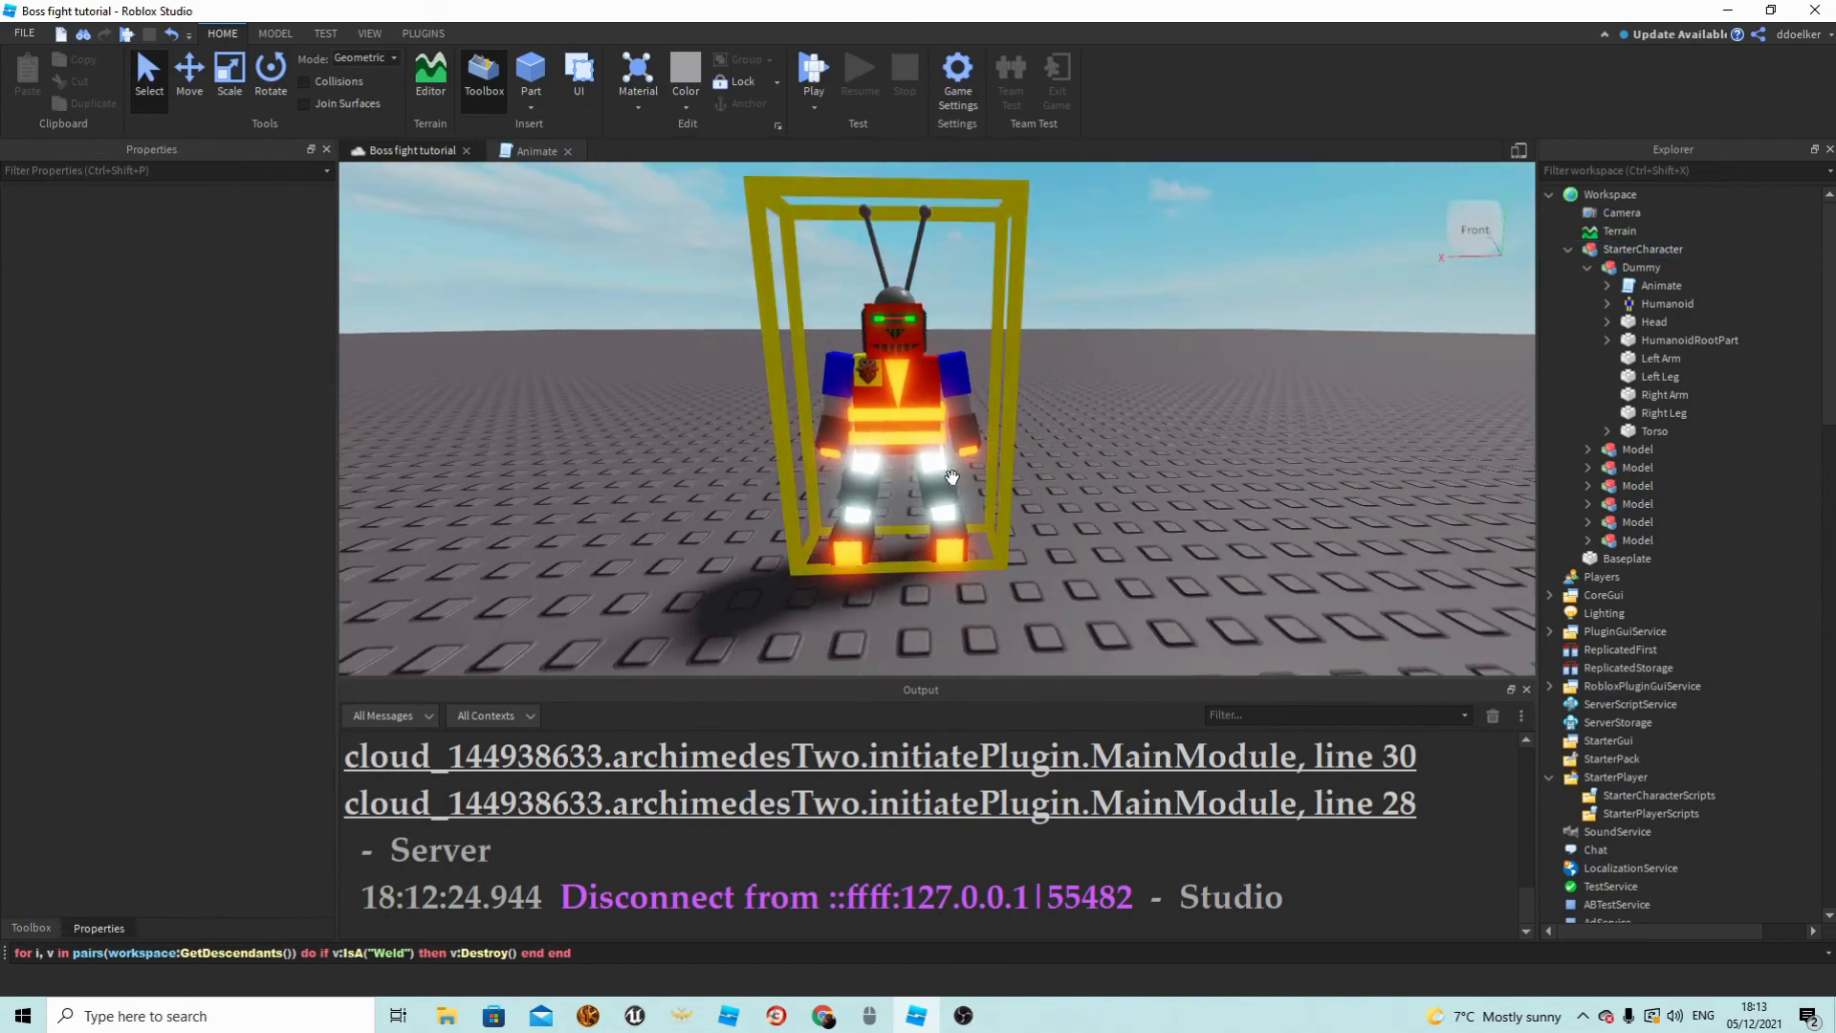
pyautogui.scroll(-2, 1103, 526)
pyautogui.click(1104, 526)
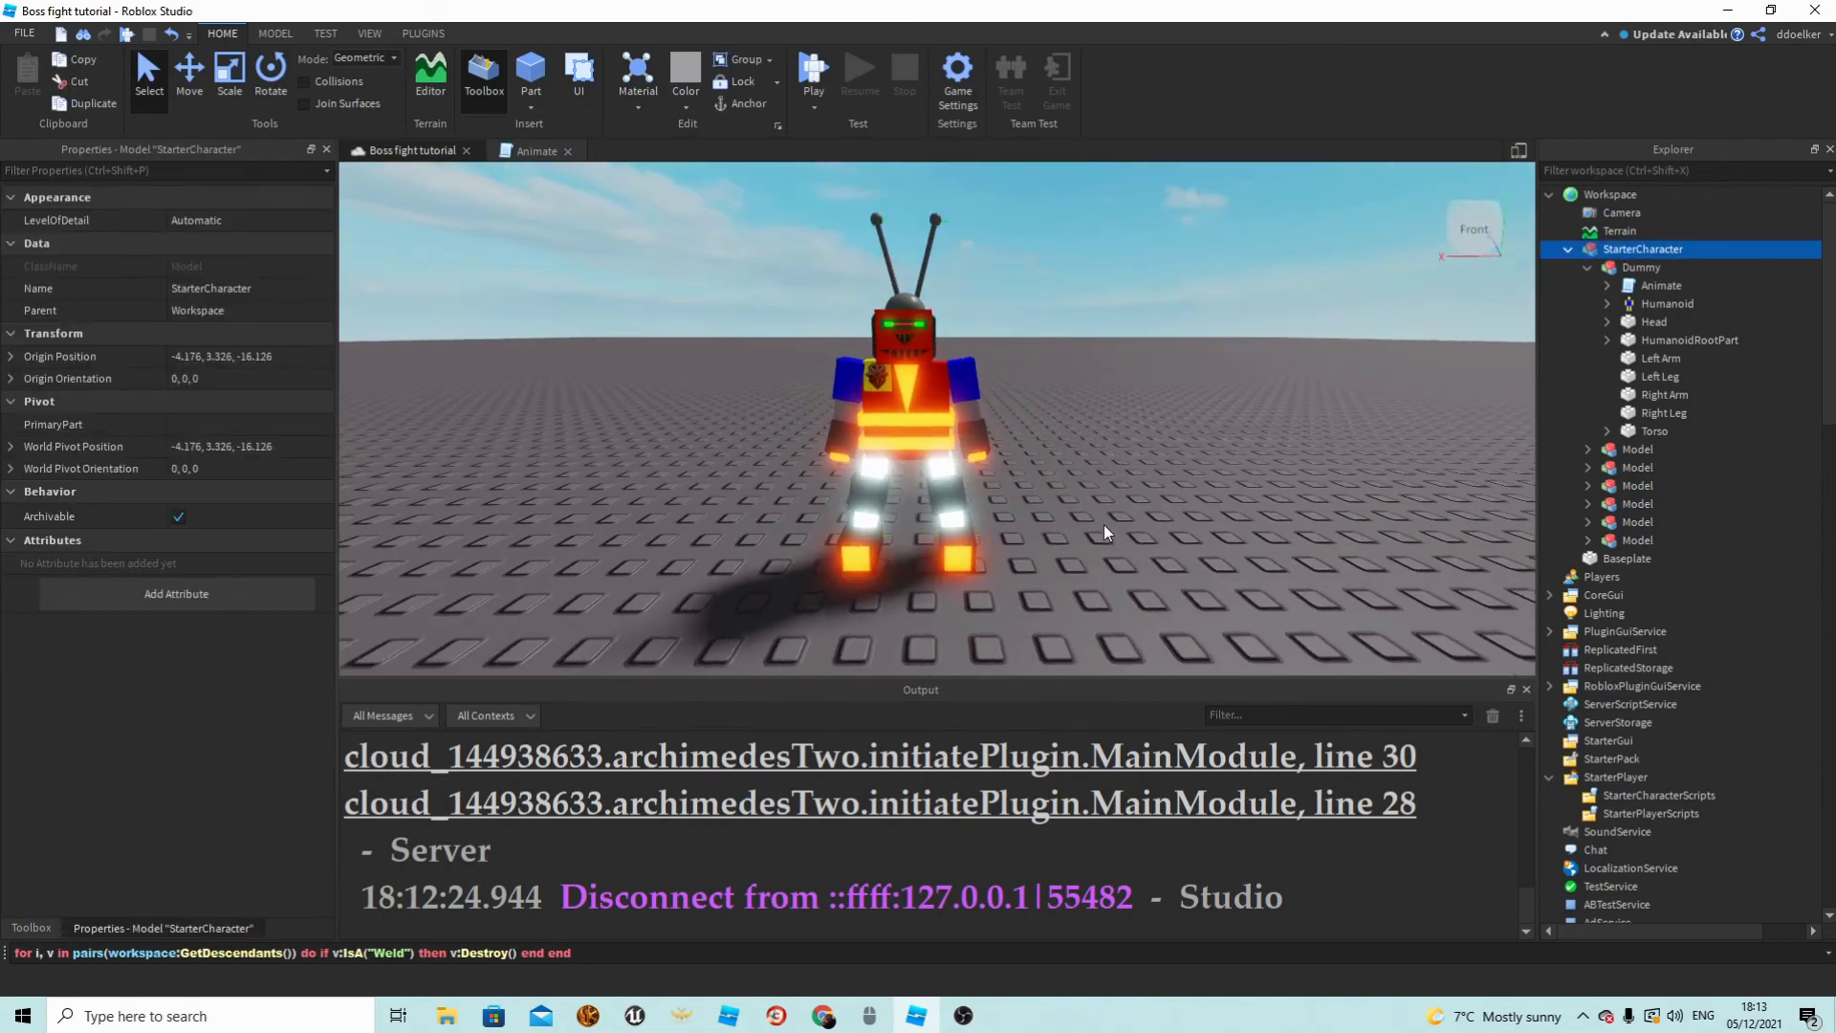
# Collapse the Dummy and StarterCharacter hierarchies in the Explorer and deselect the robot.
pyautogui.click(1582, 251)
pyautogui.click(1586, 267)
pyautogui.click(1569, 249)
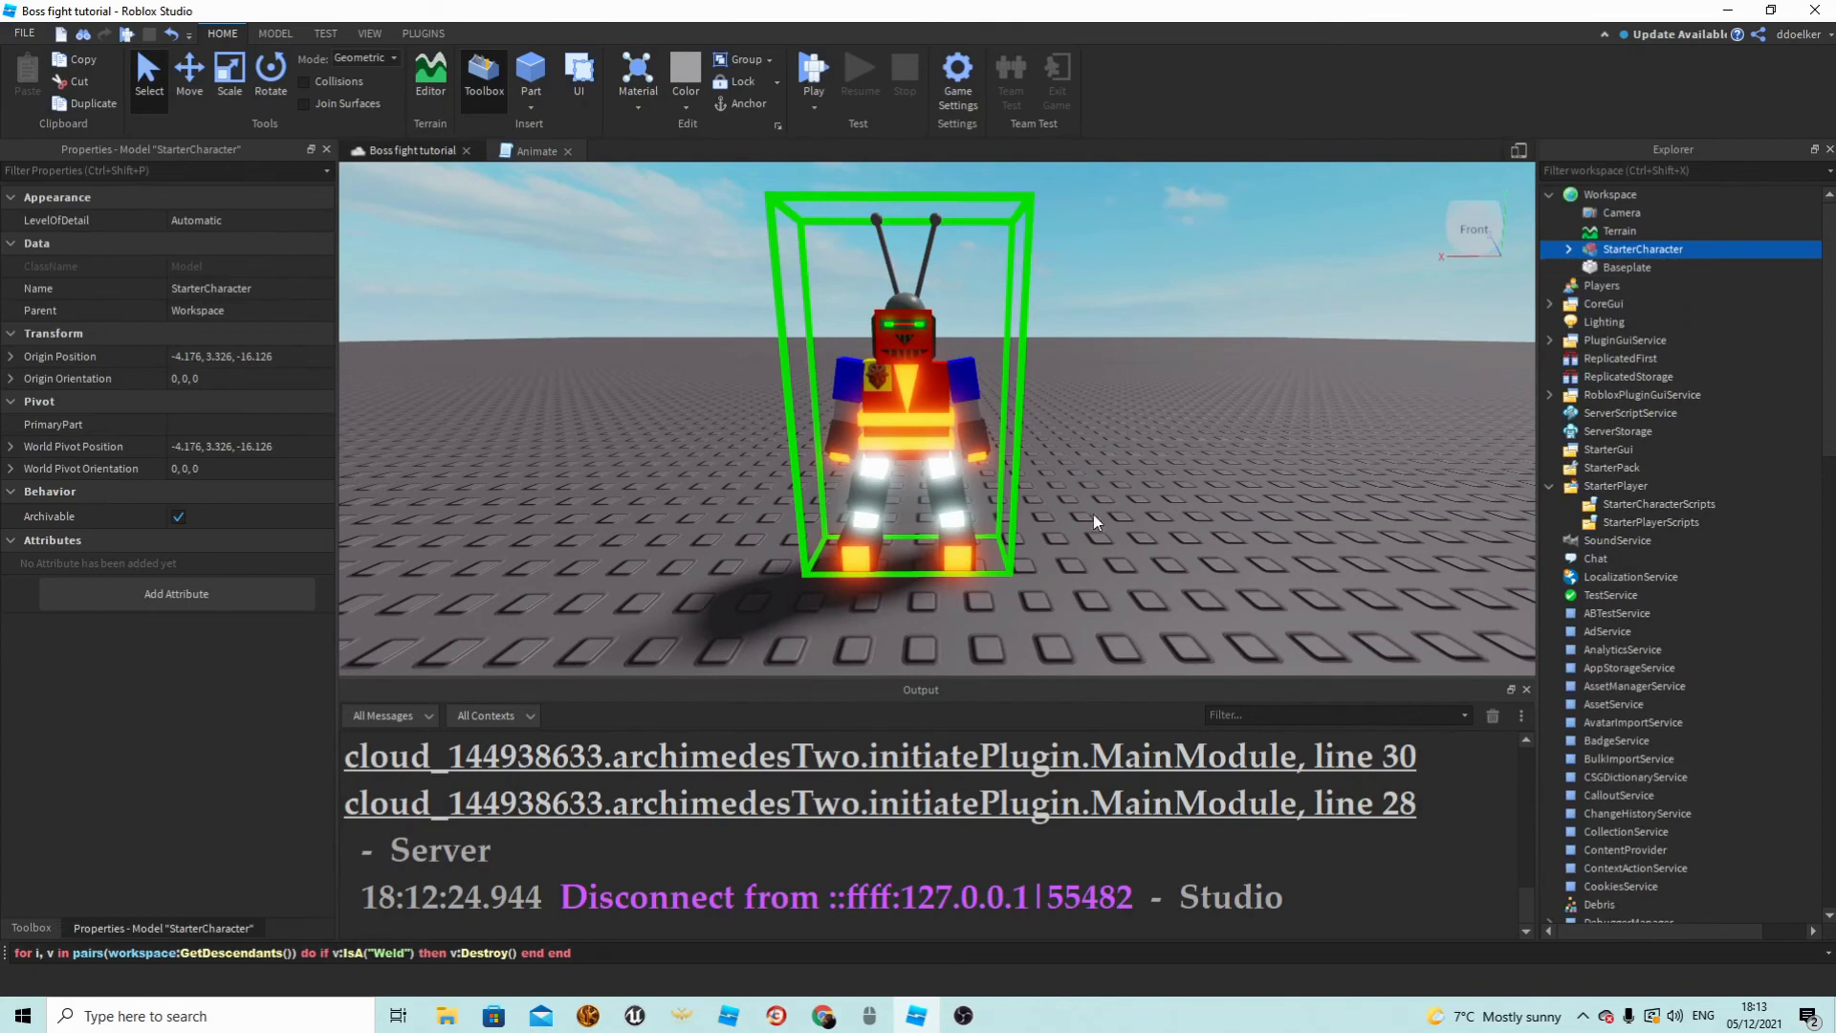
pyautogui.click(1048, 553)
pyautogui.scroll(3, 1048, 552)
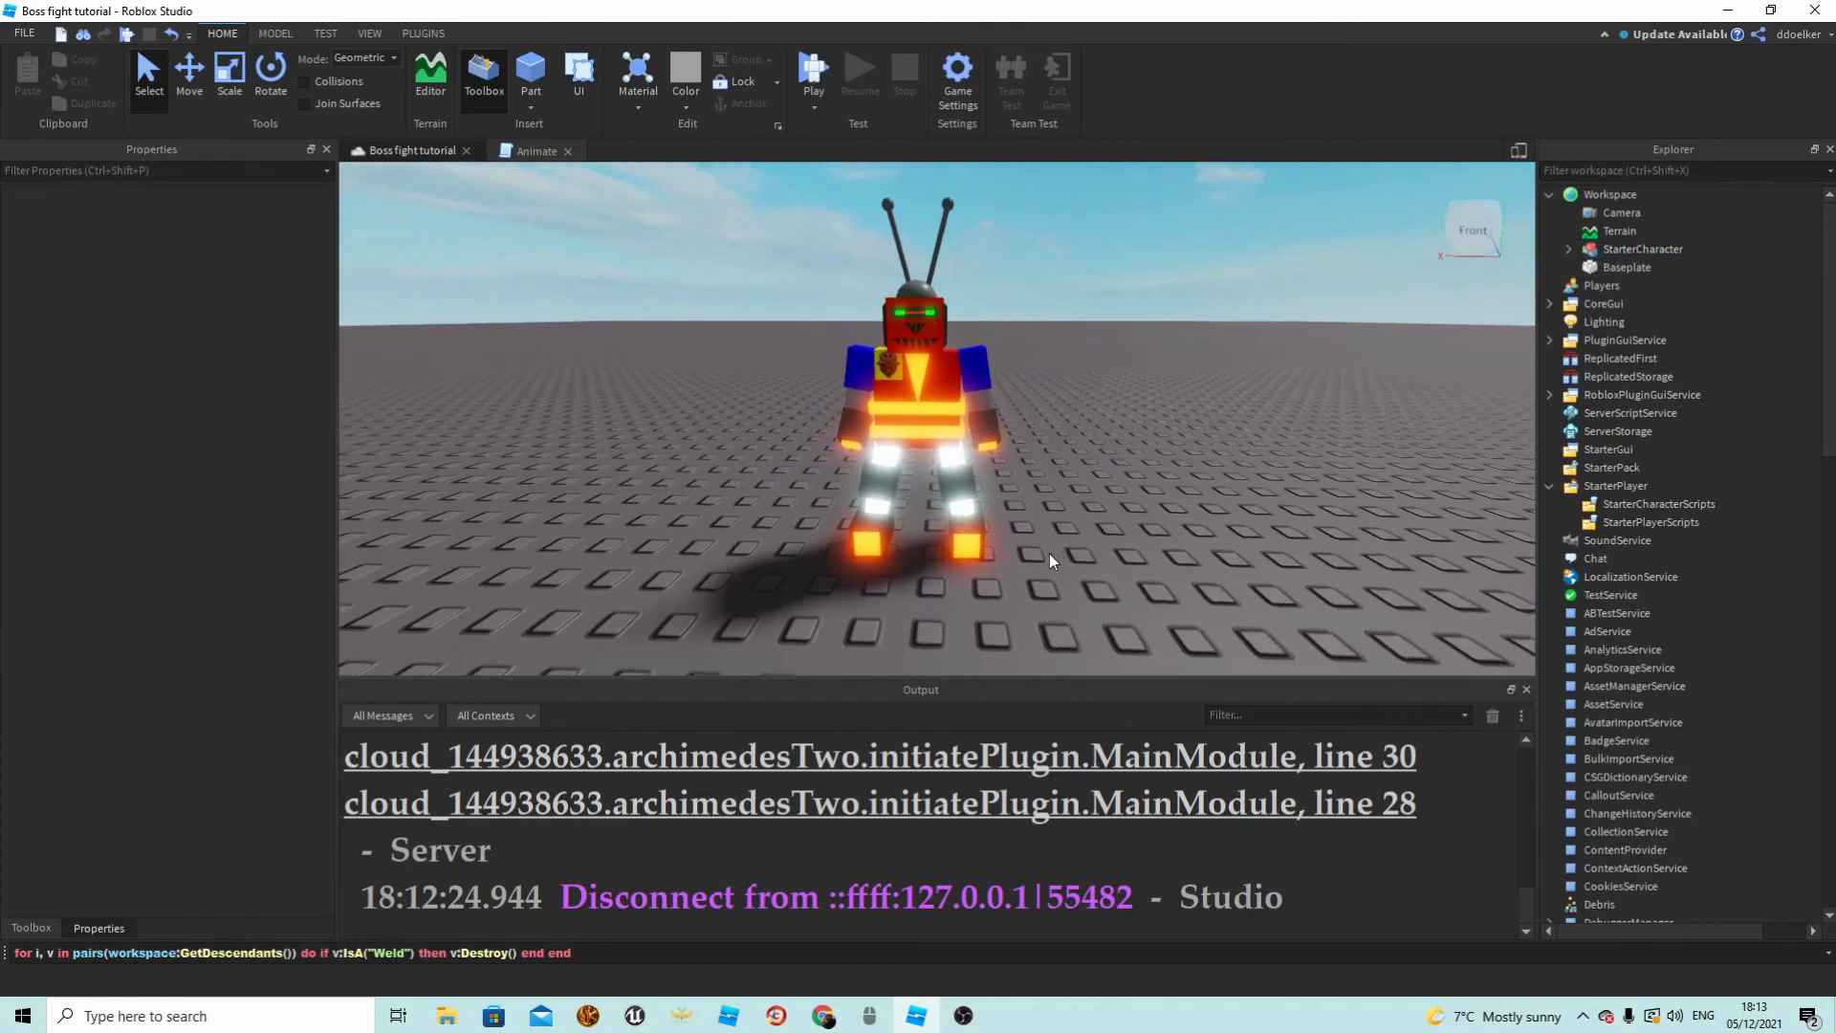
pyautogui.scroll(-1, 1048, 554)
pyautogui.press('w')
pyautogui.moveTo(1155, 503); pyautogui.dragTo(1155, 503, button='right')
pyautogui.press('s')
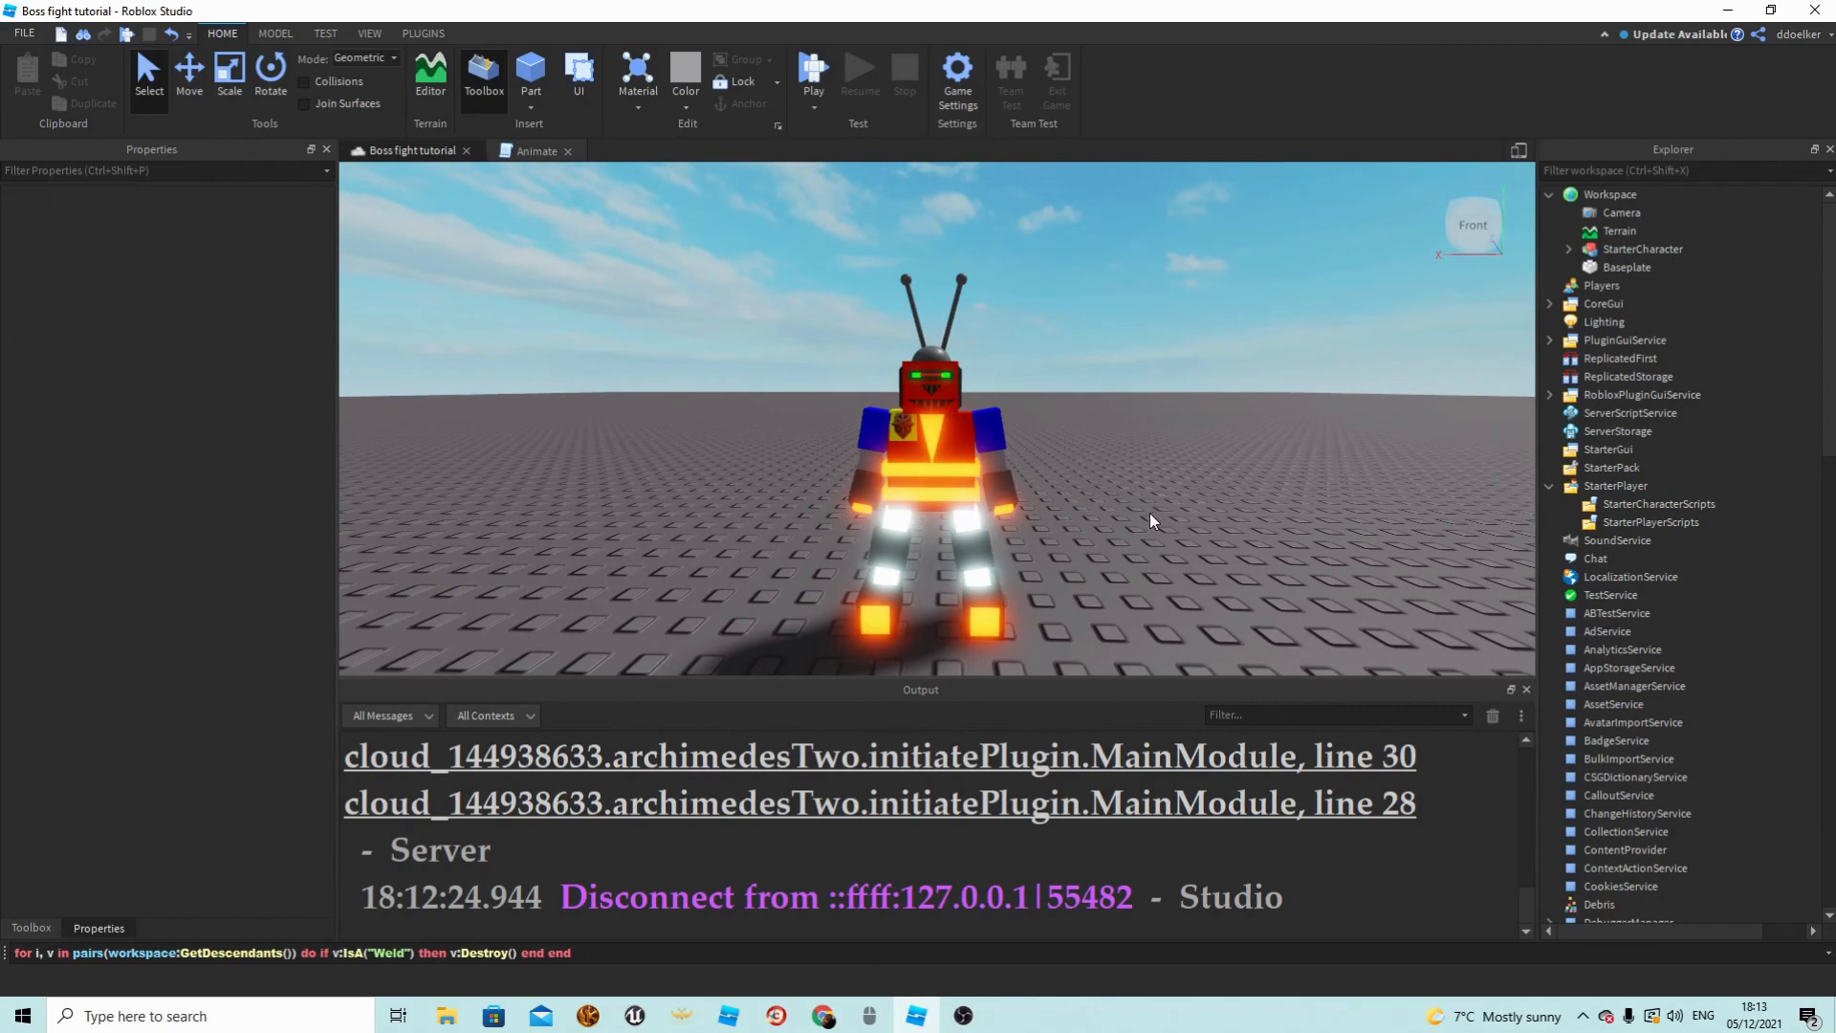